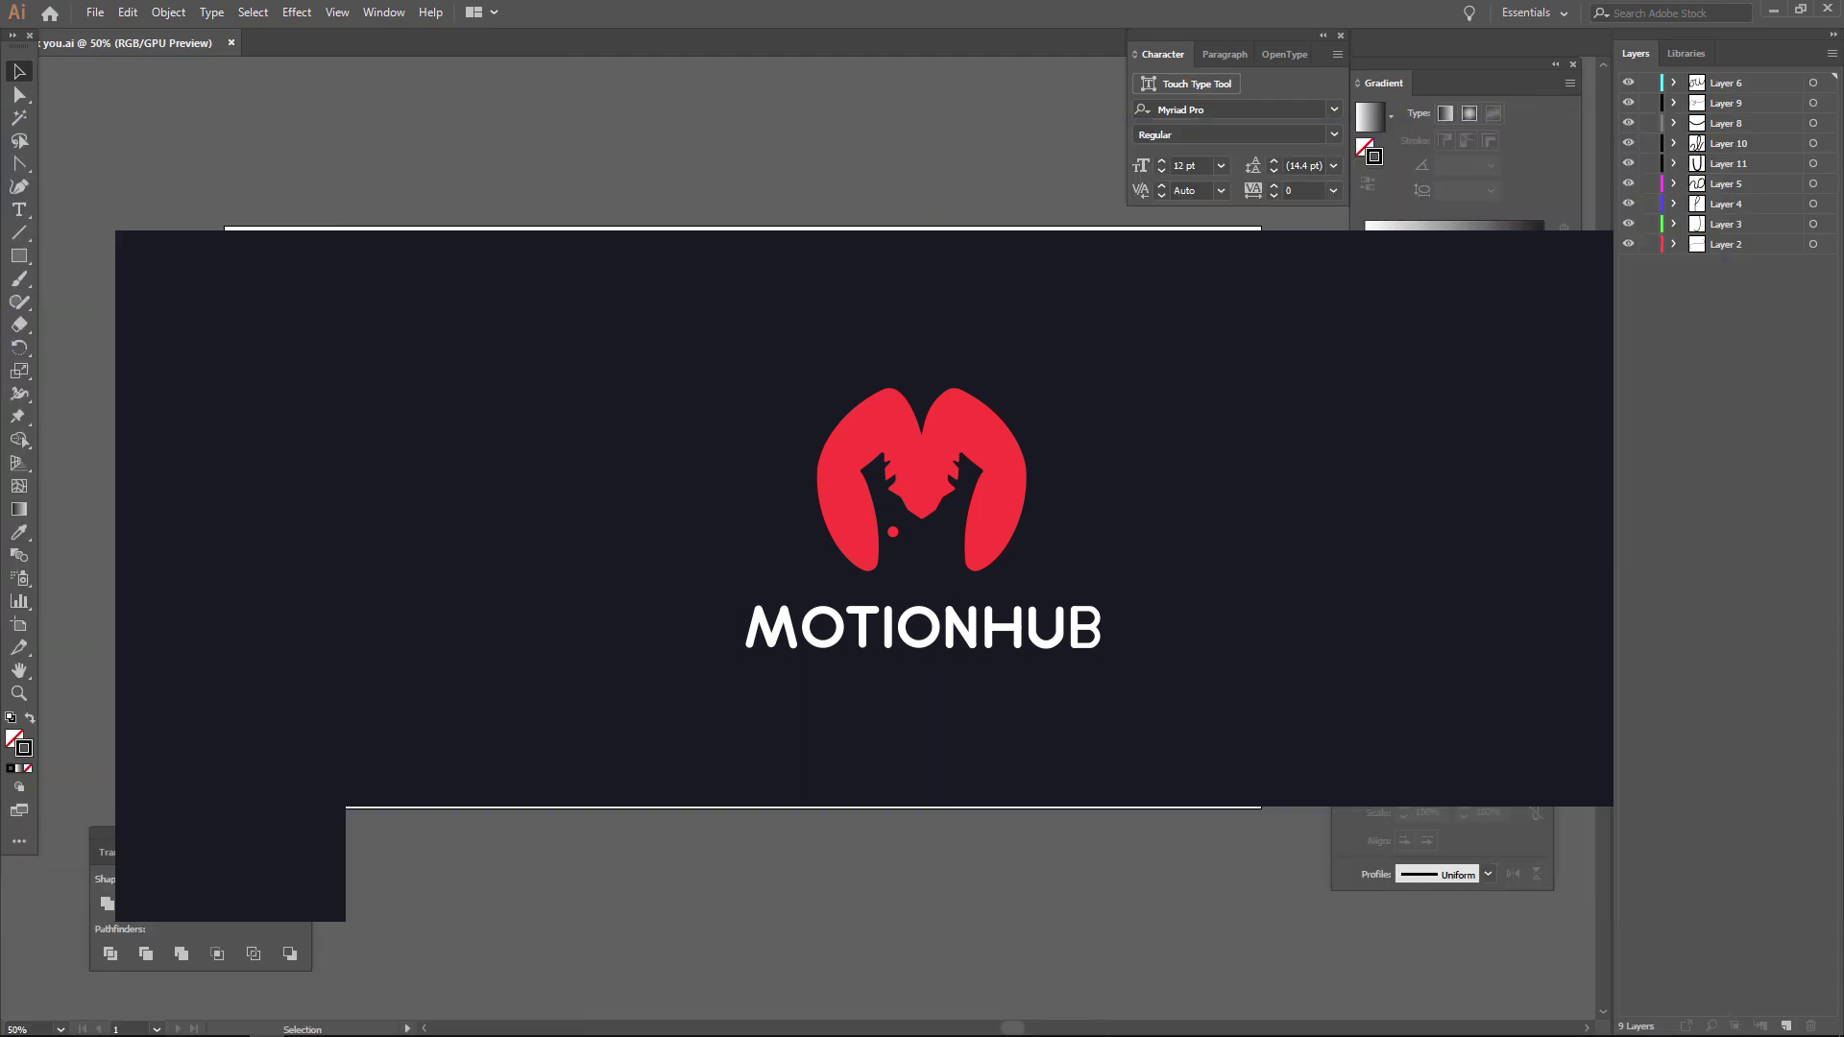
- Hide every stroke layer except the opening swash, and select the swash layer
left_click(1078, 658)
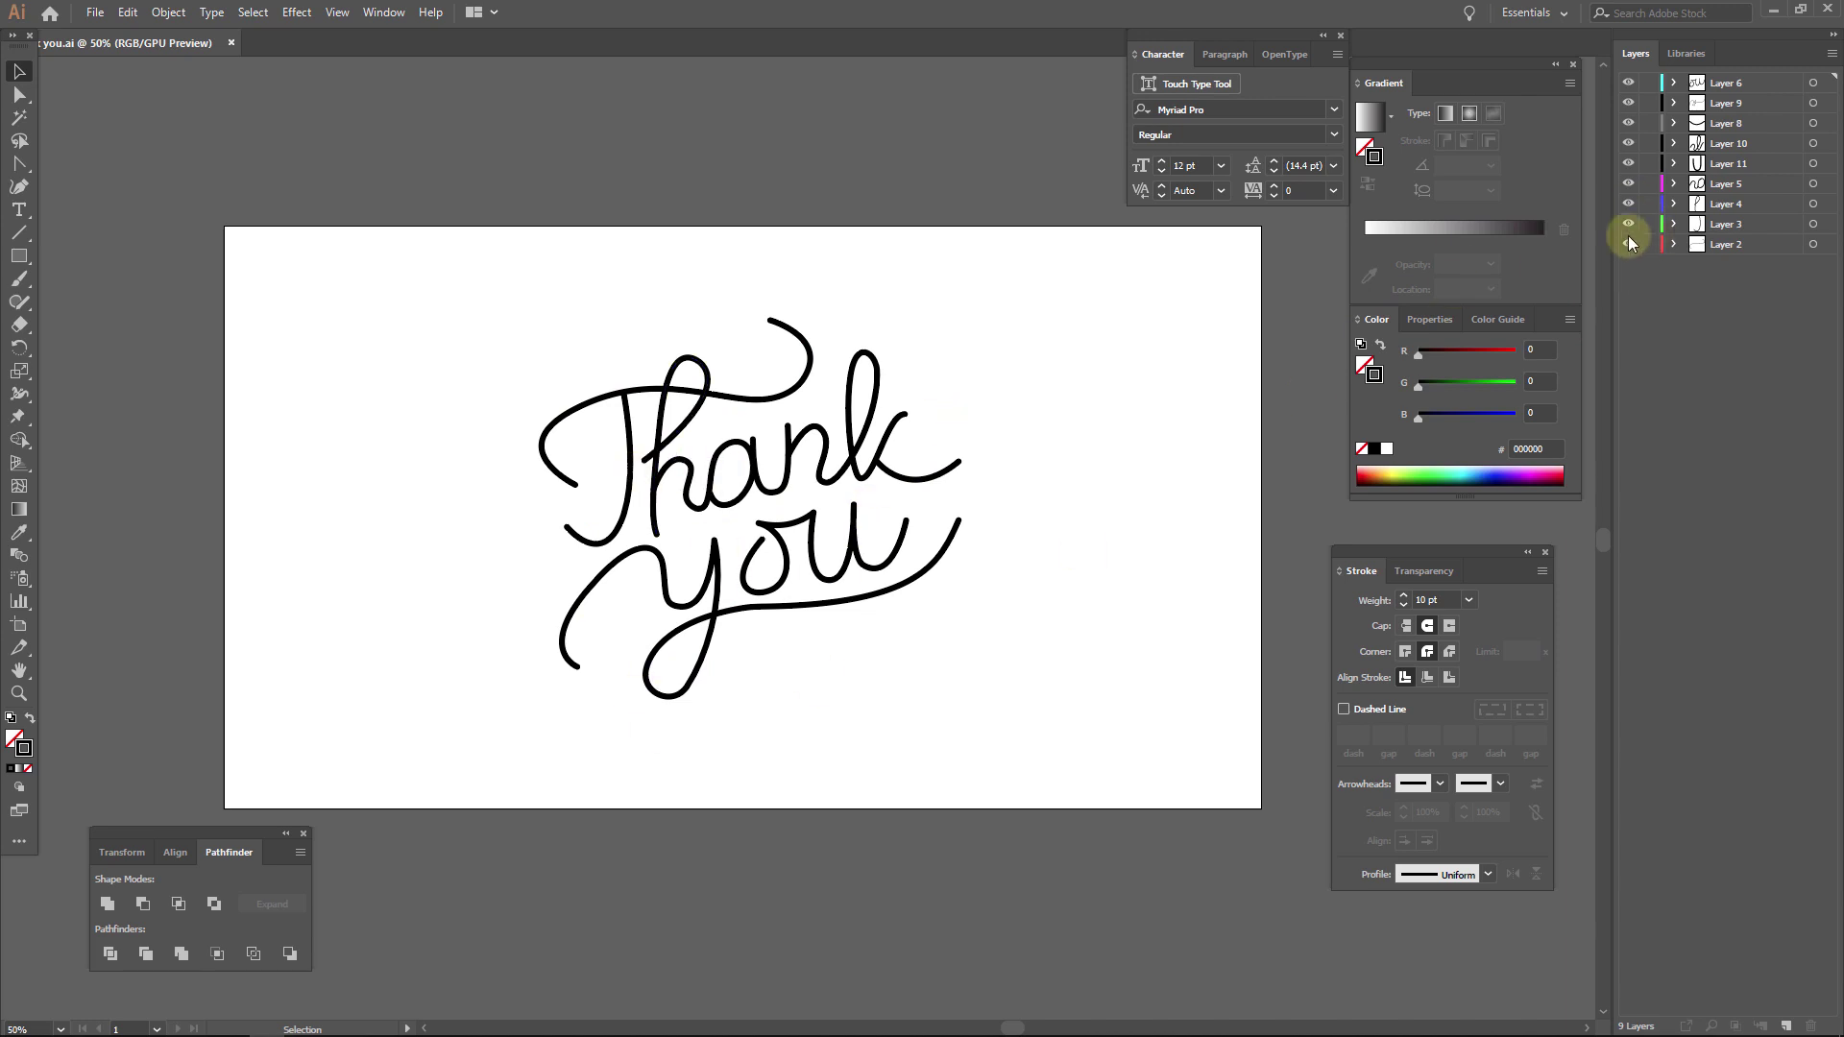
left_click_drag(1627, 82, 1628, 223)
left_click(1724, 246)
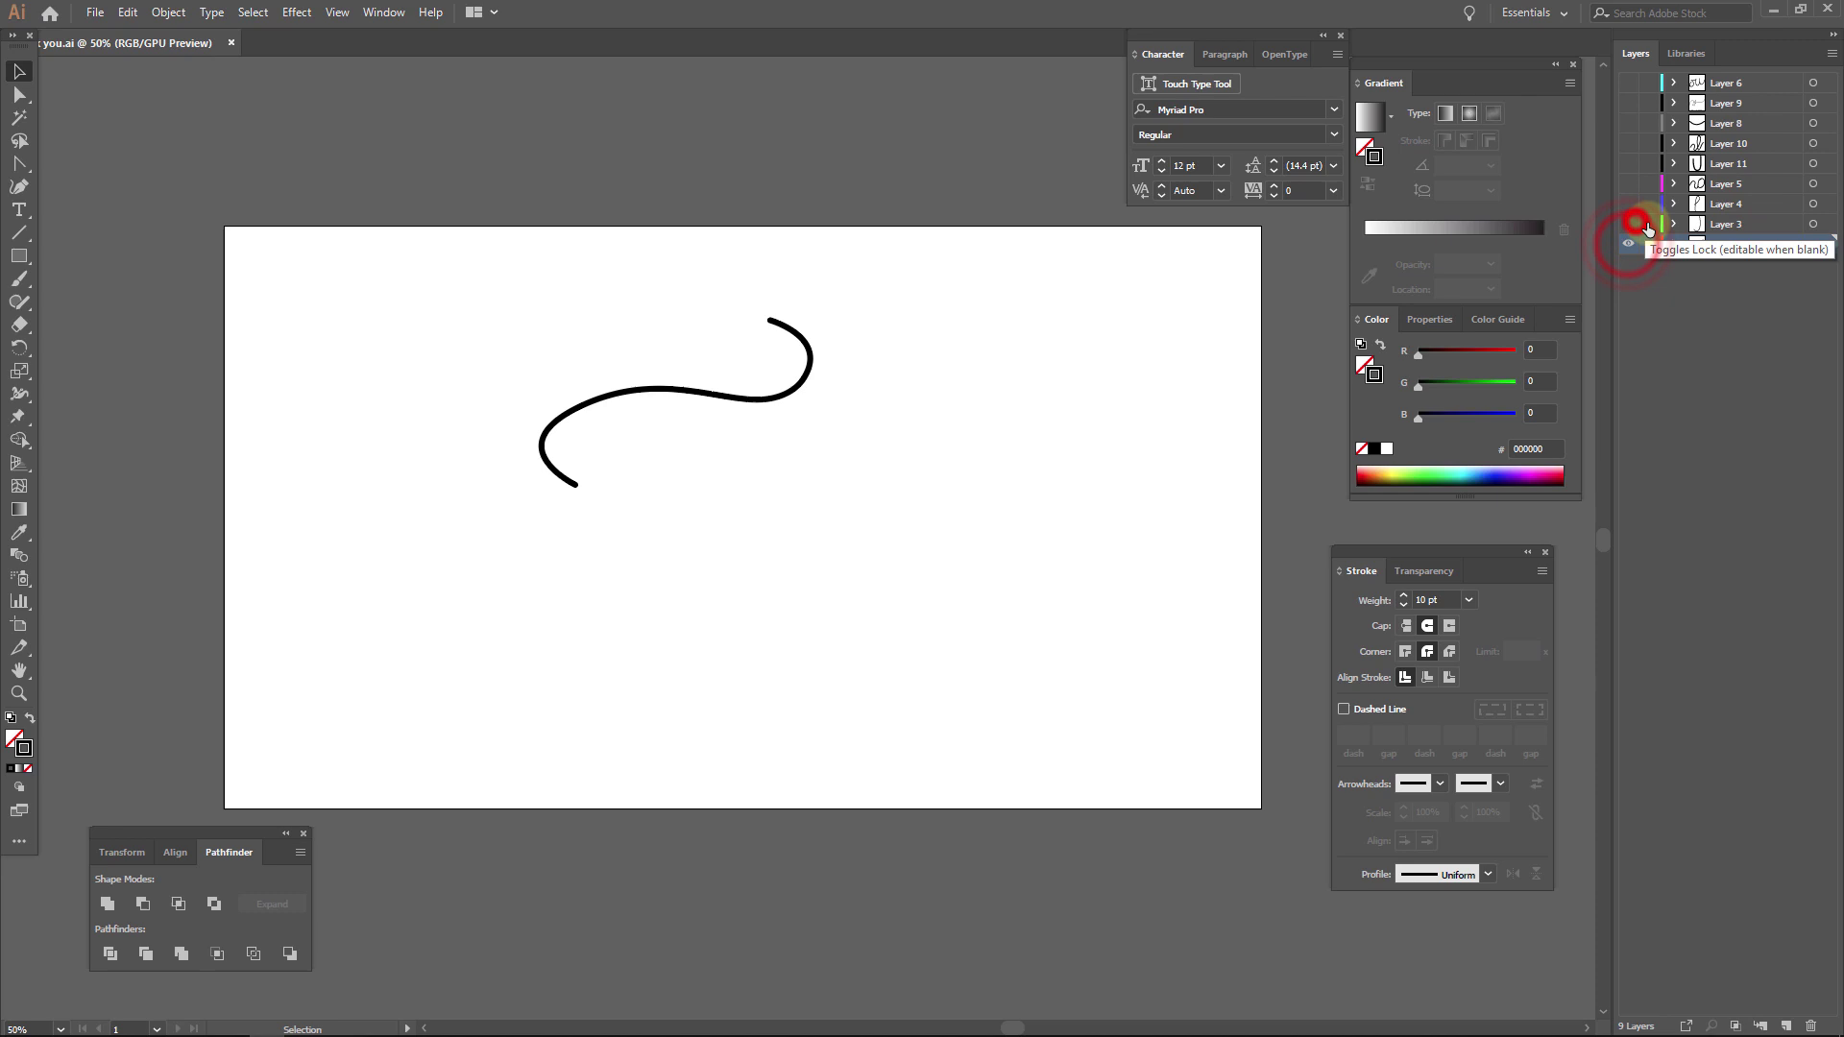
- Show the strokes again one at a time: Layers 3, 4, 5, 11, 10, 8 and 9
left_click(1628, 223)
left_click(1628, 204)
left_click(1627, 183)
left_click(1628, 164)
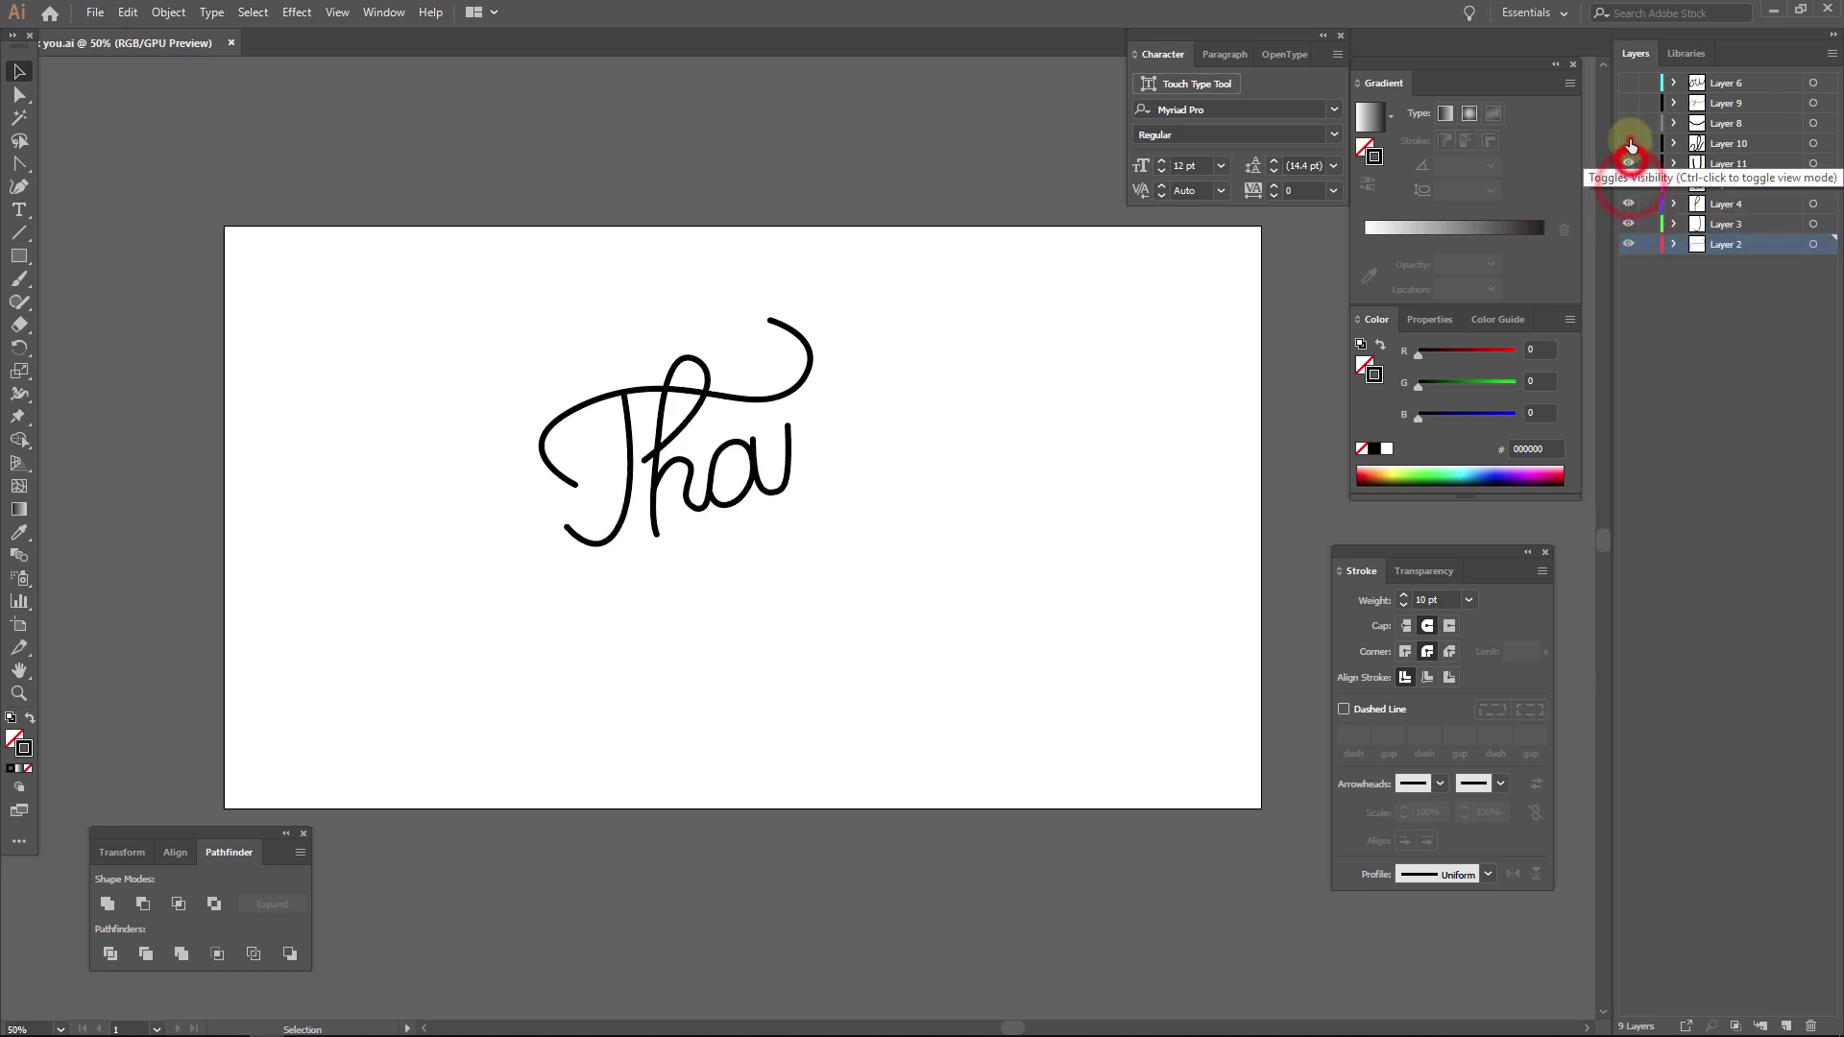
left_click(1628, 143)
left_click(1628, 123)
left_click(1628, 103)
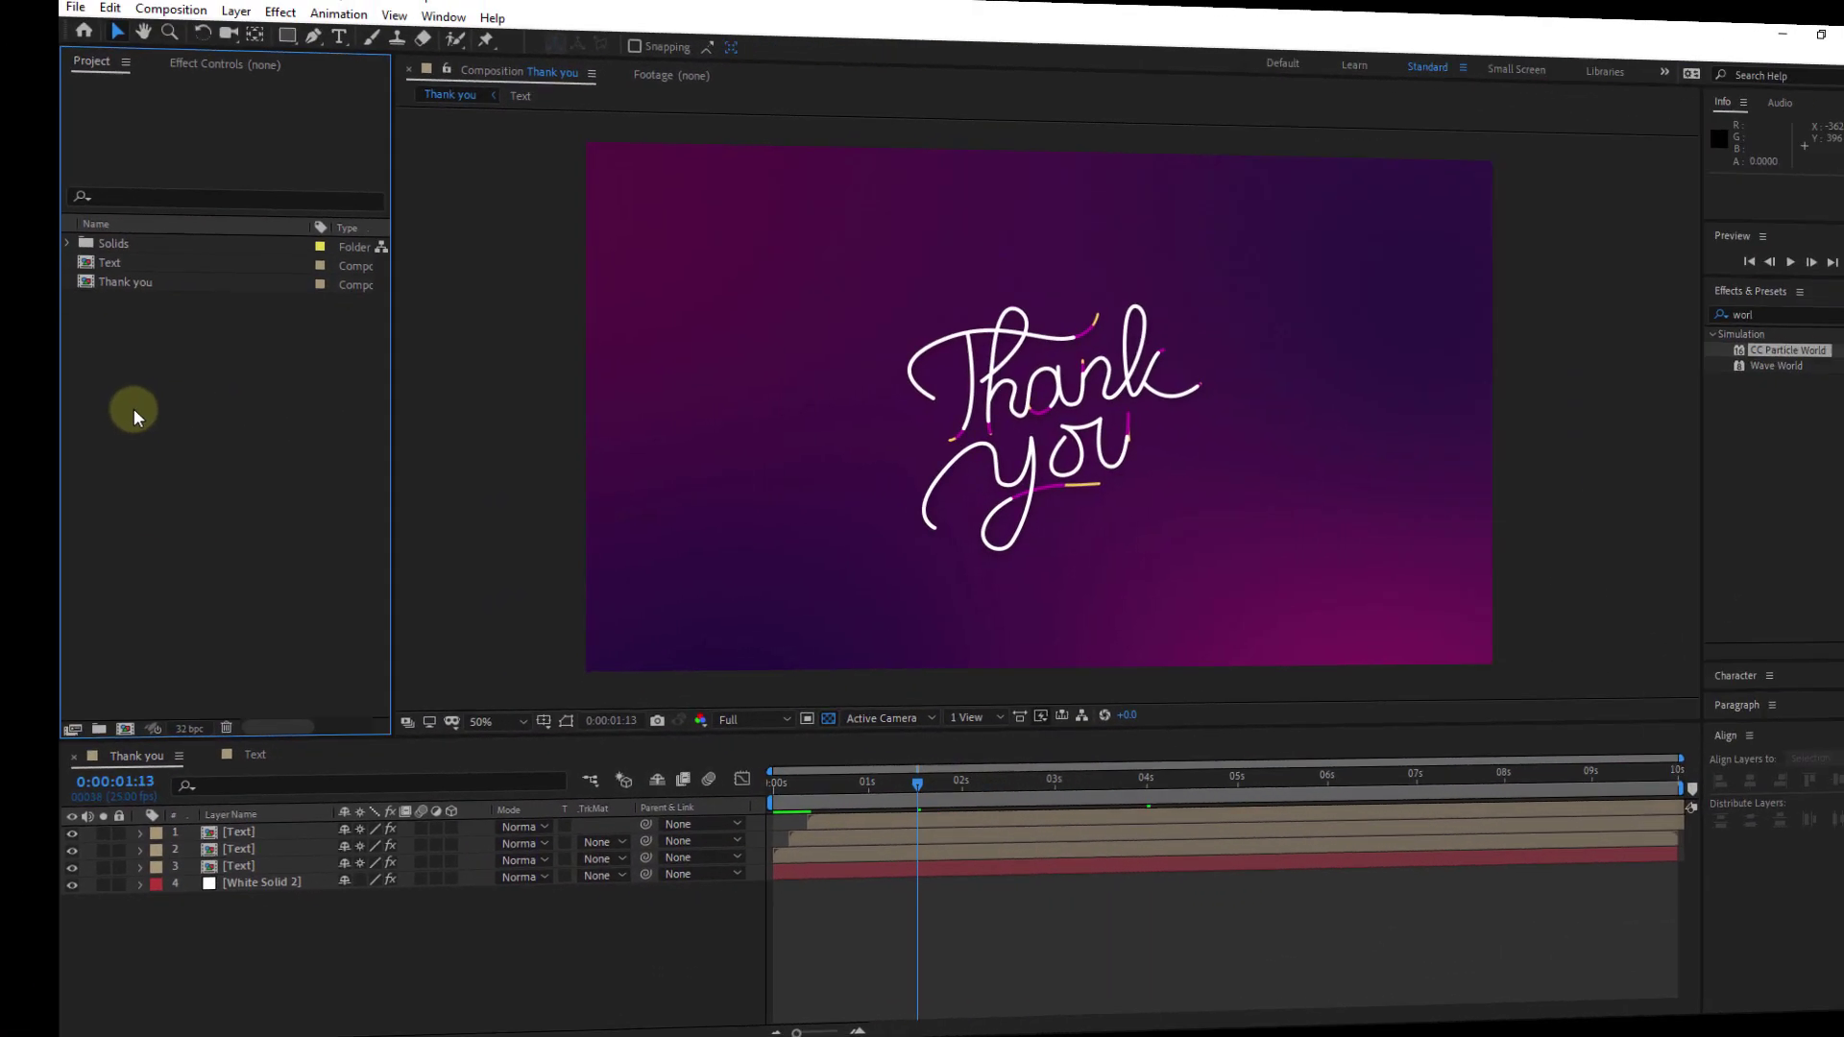
- Import Thank you.ai as a Composition with Layer Size footage dimensions
left_click(16, 31)
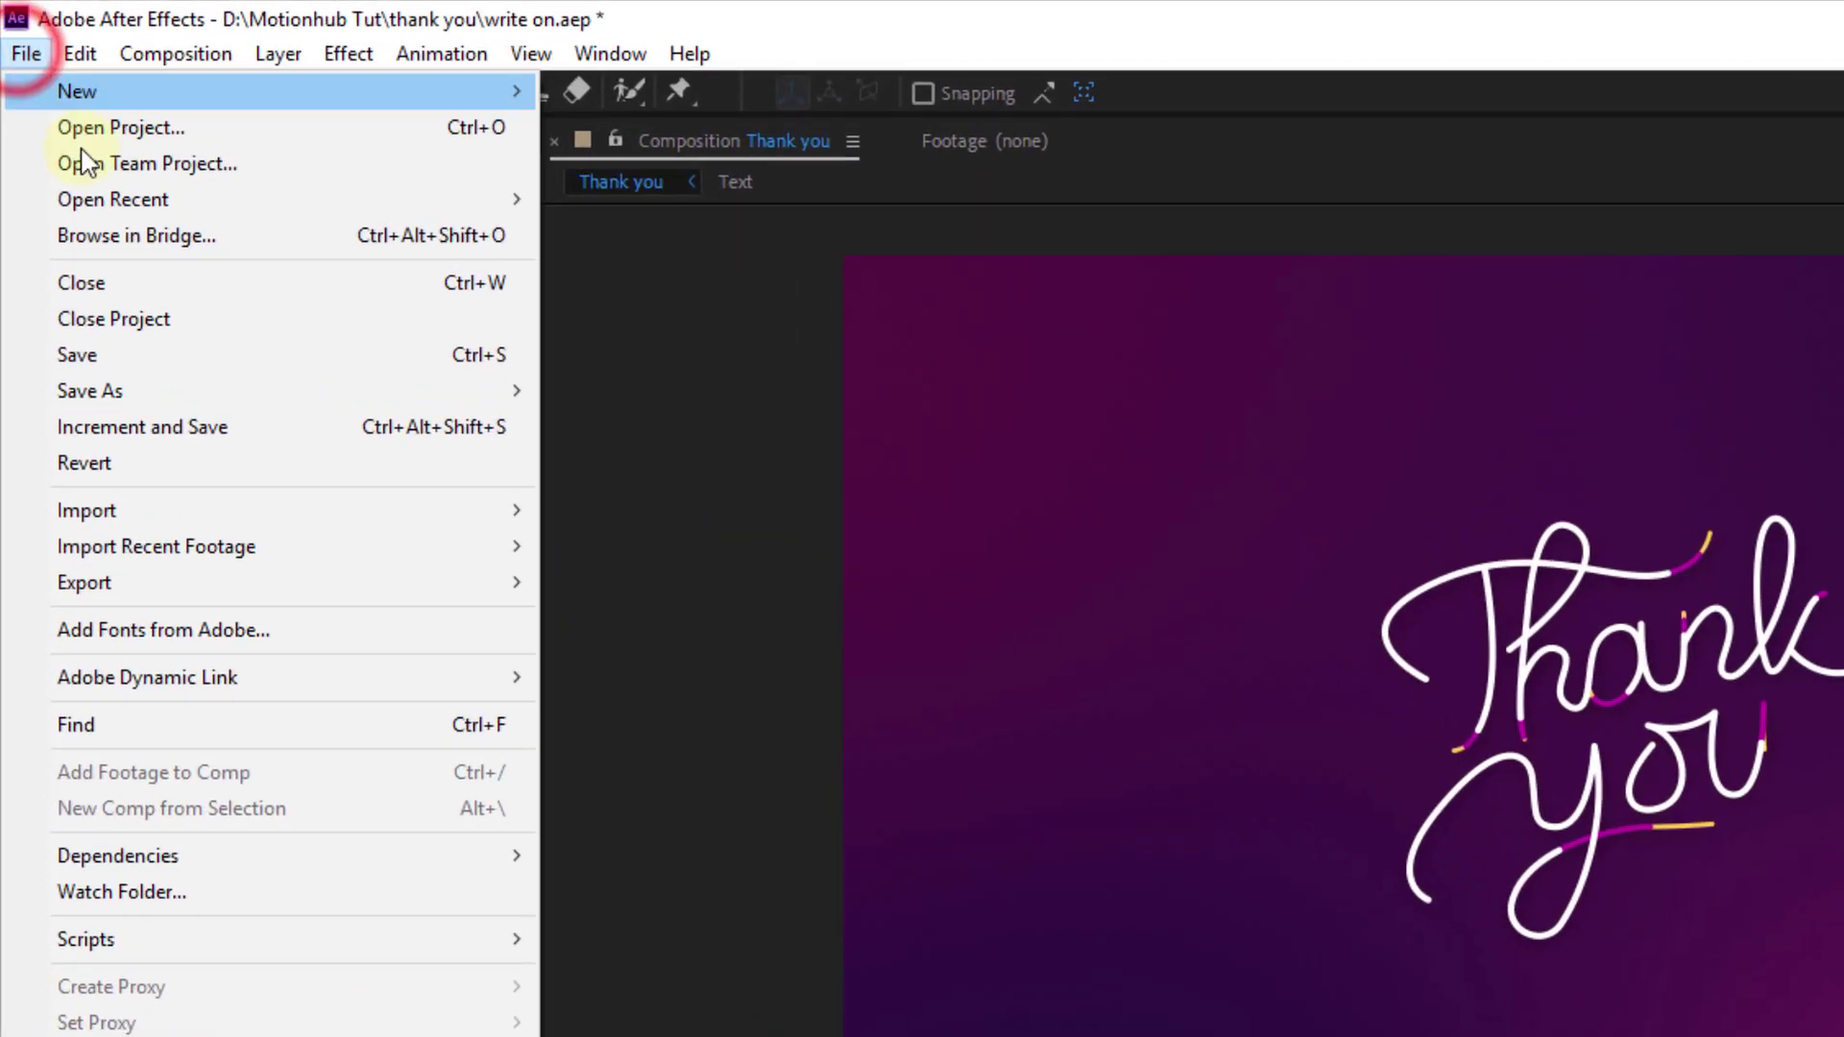
left_click(142, 300)
left_click(730, 538)
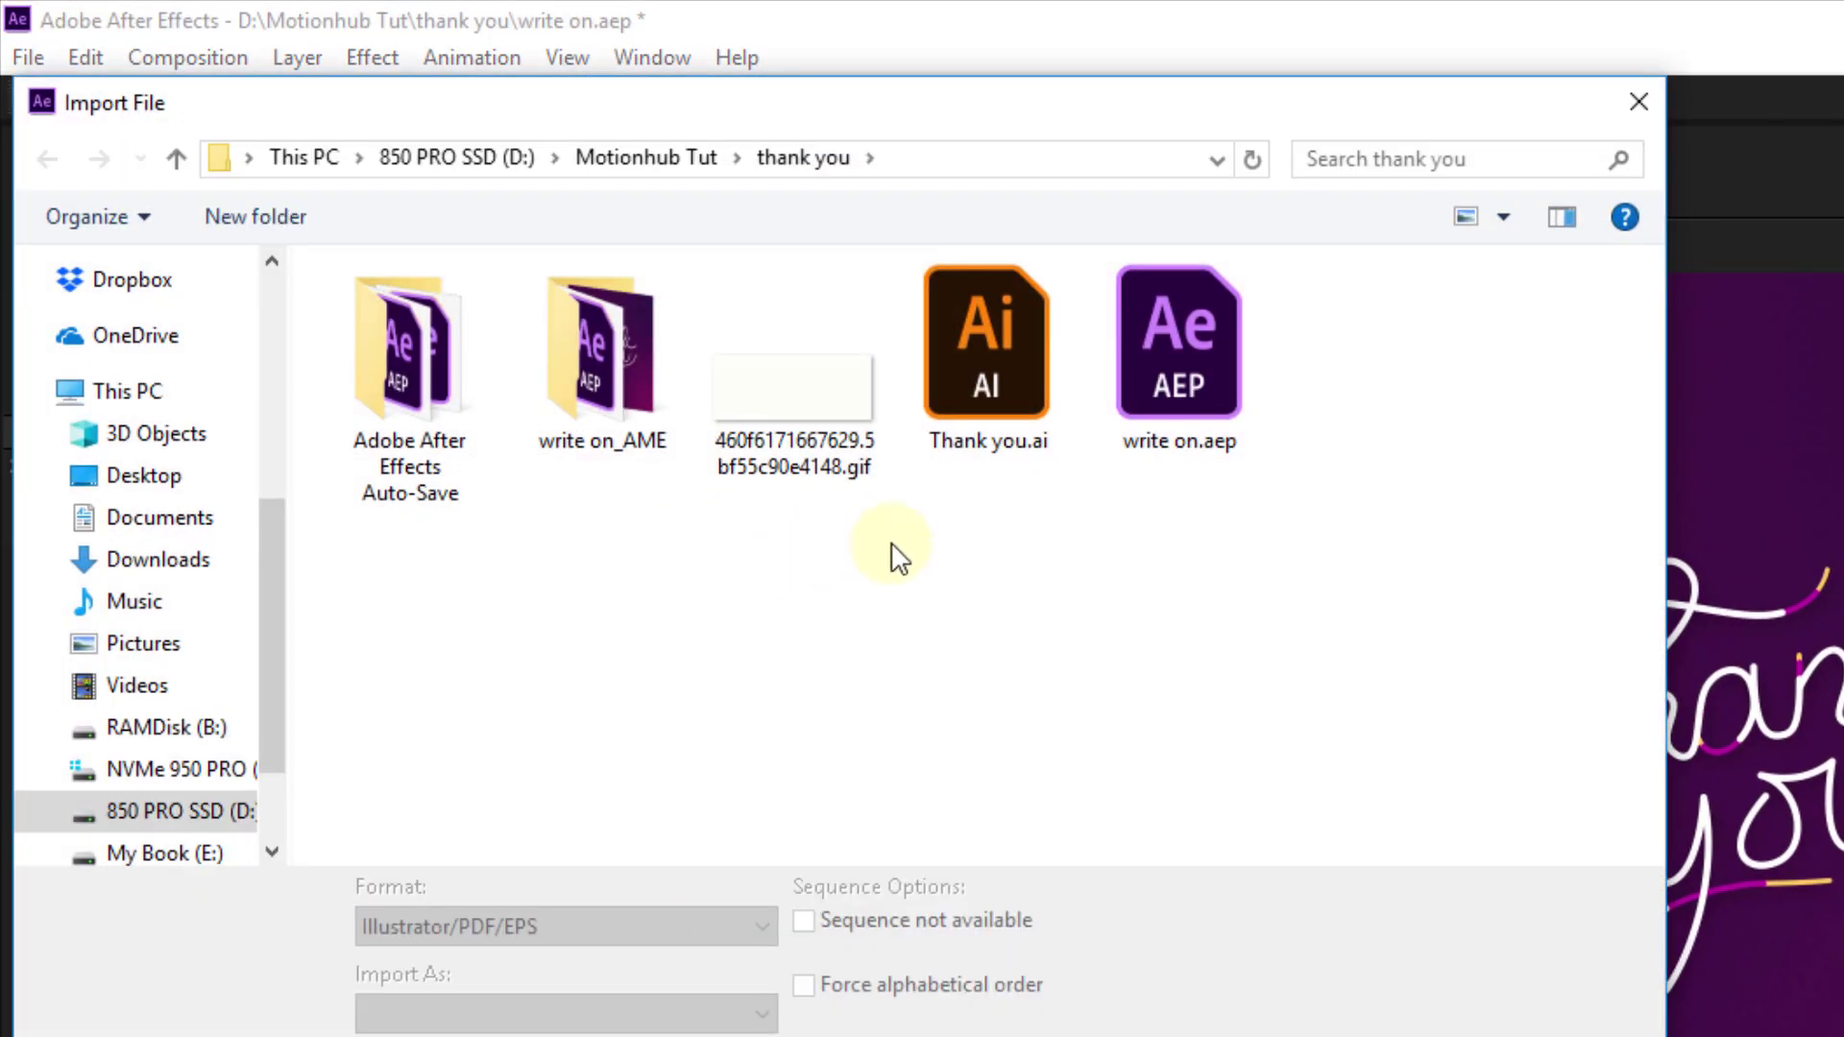
left_click(999, 351)
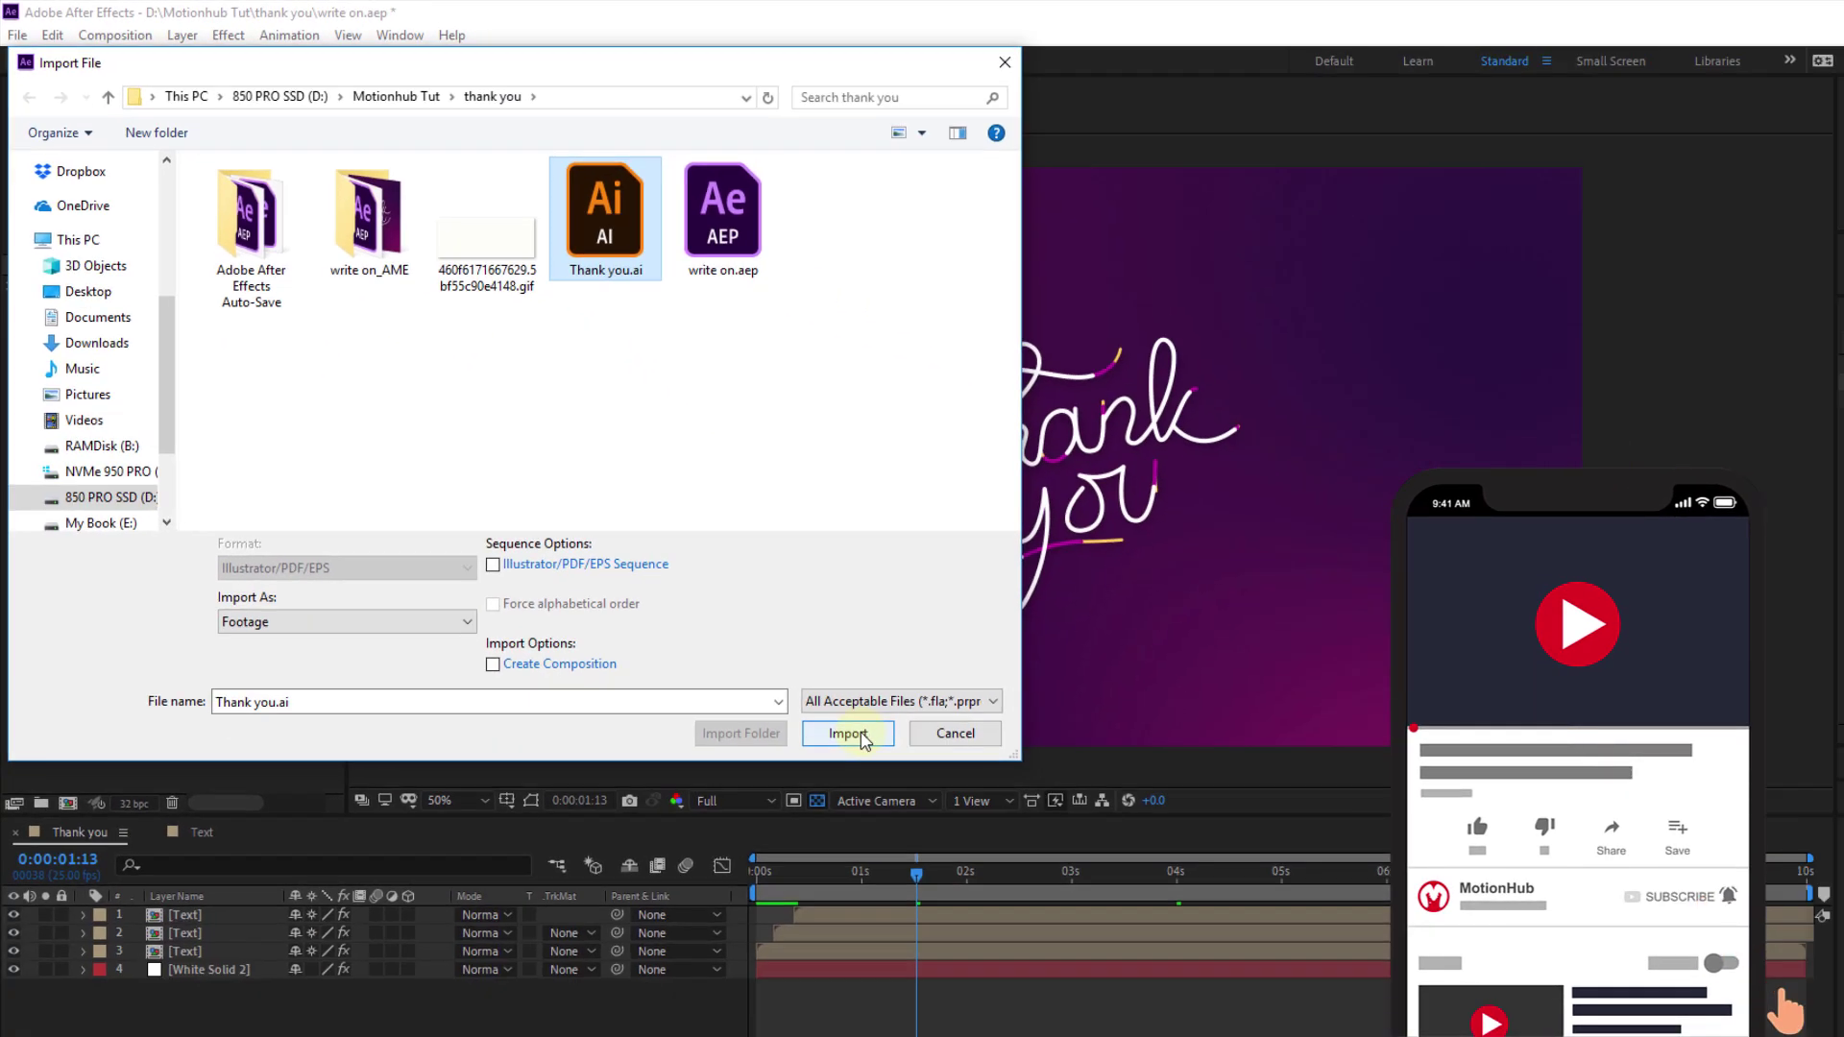
left_click(760, 657)
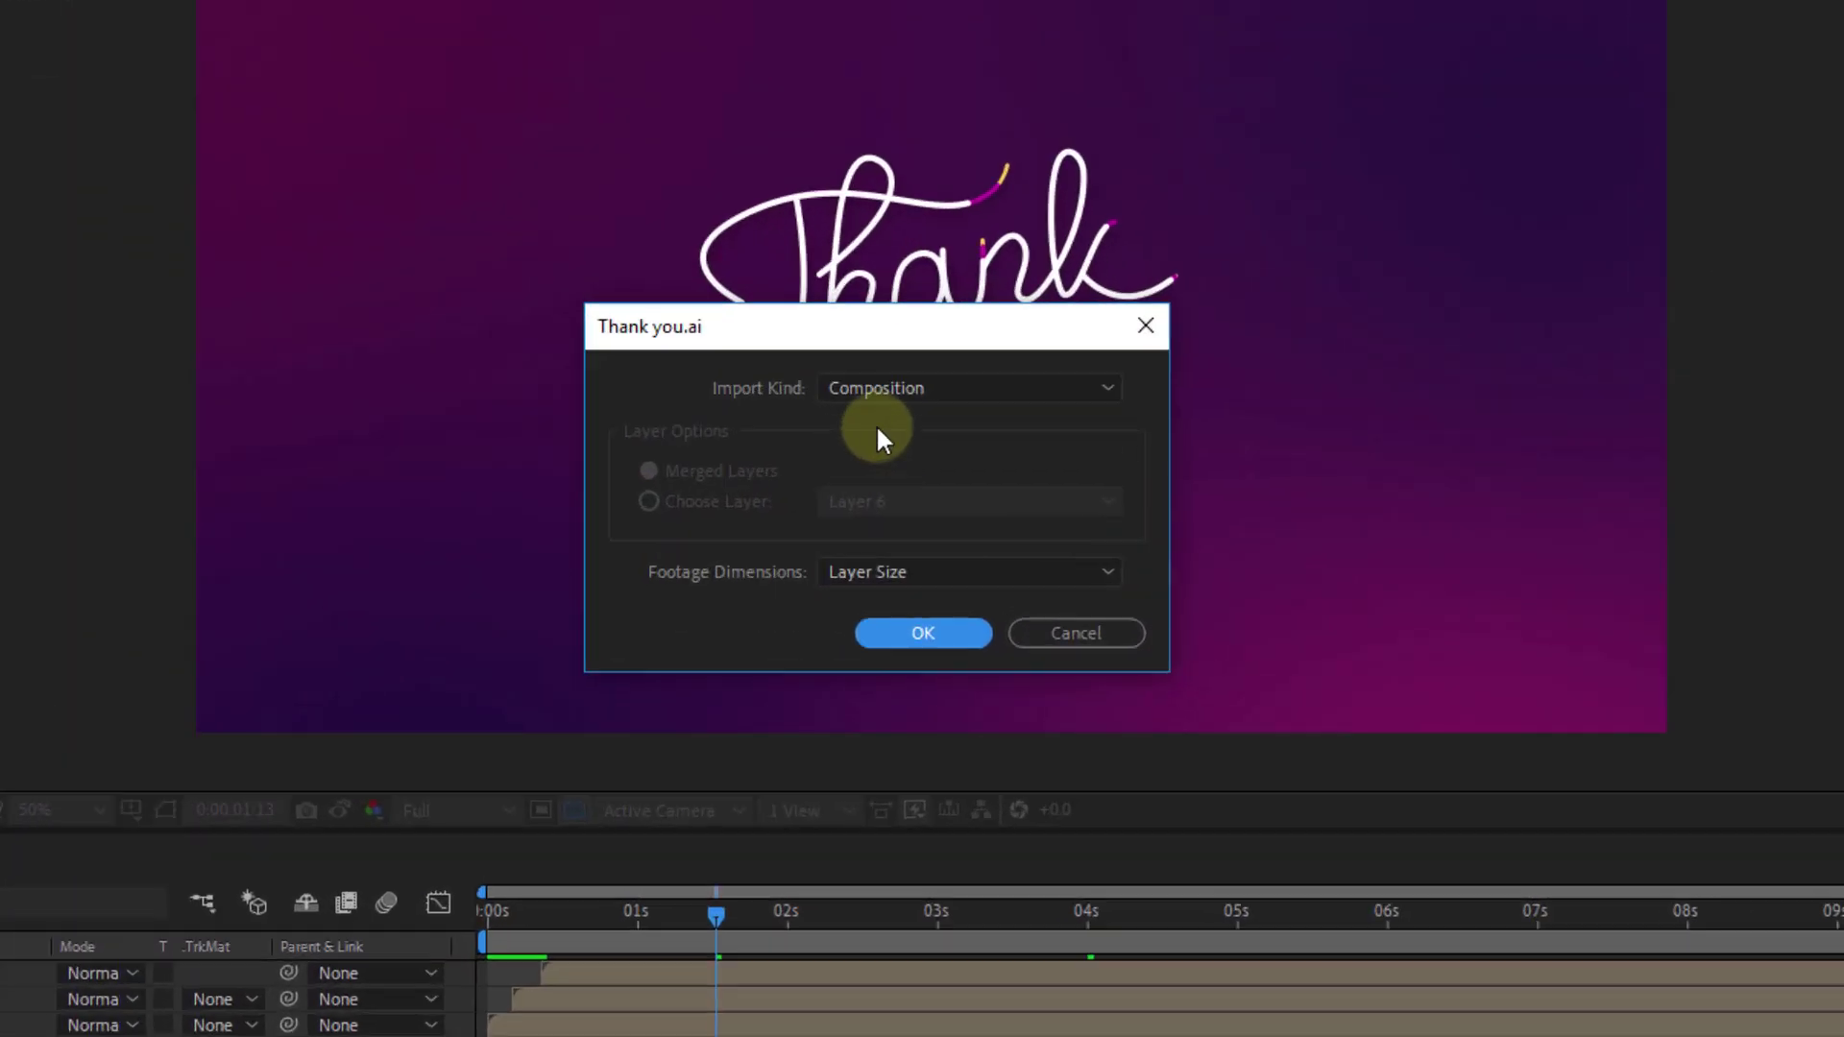
left_click(930, 392)
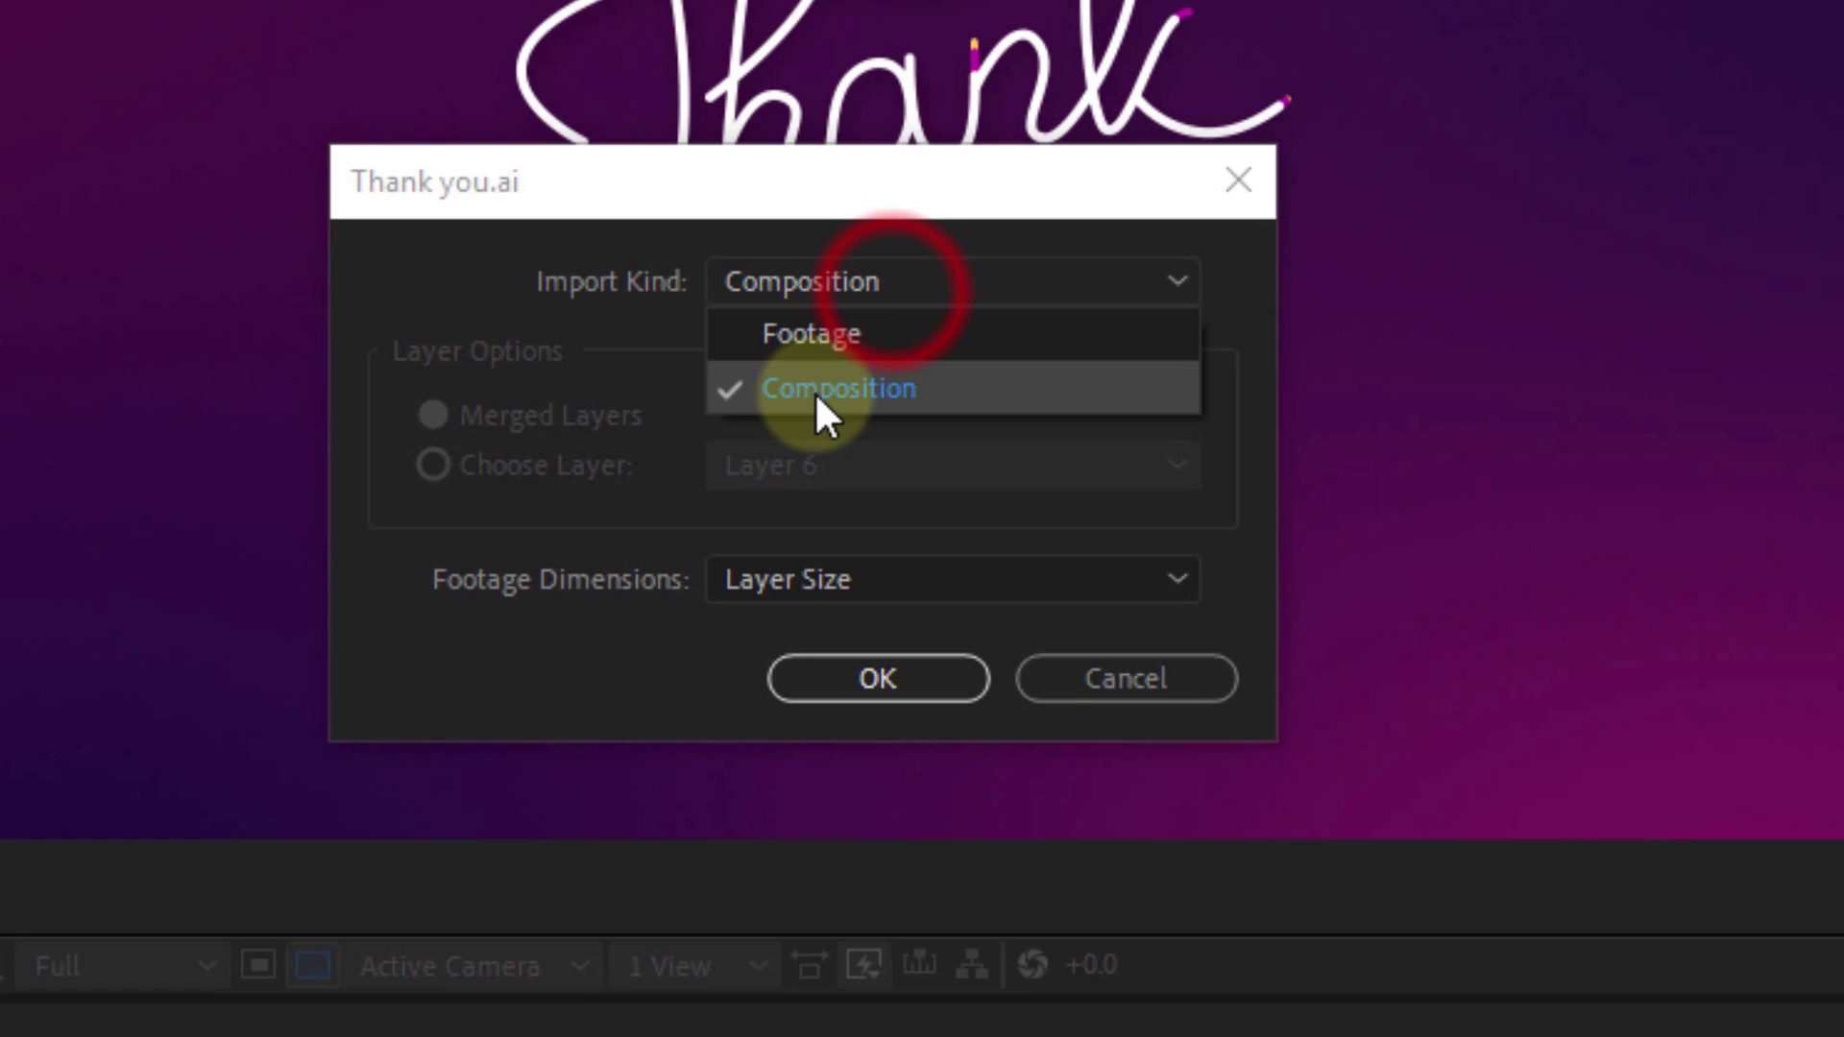
left_click(822, 582)
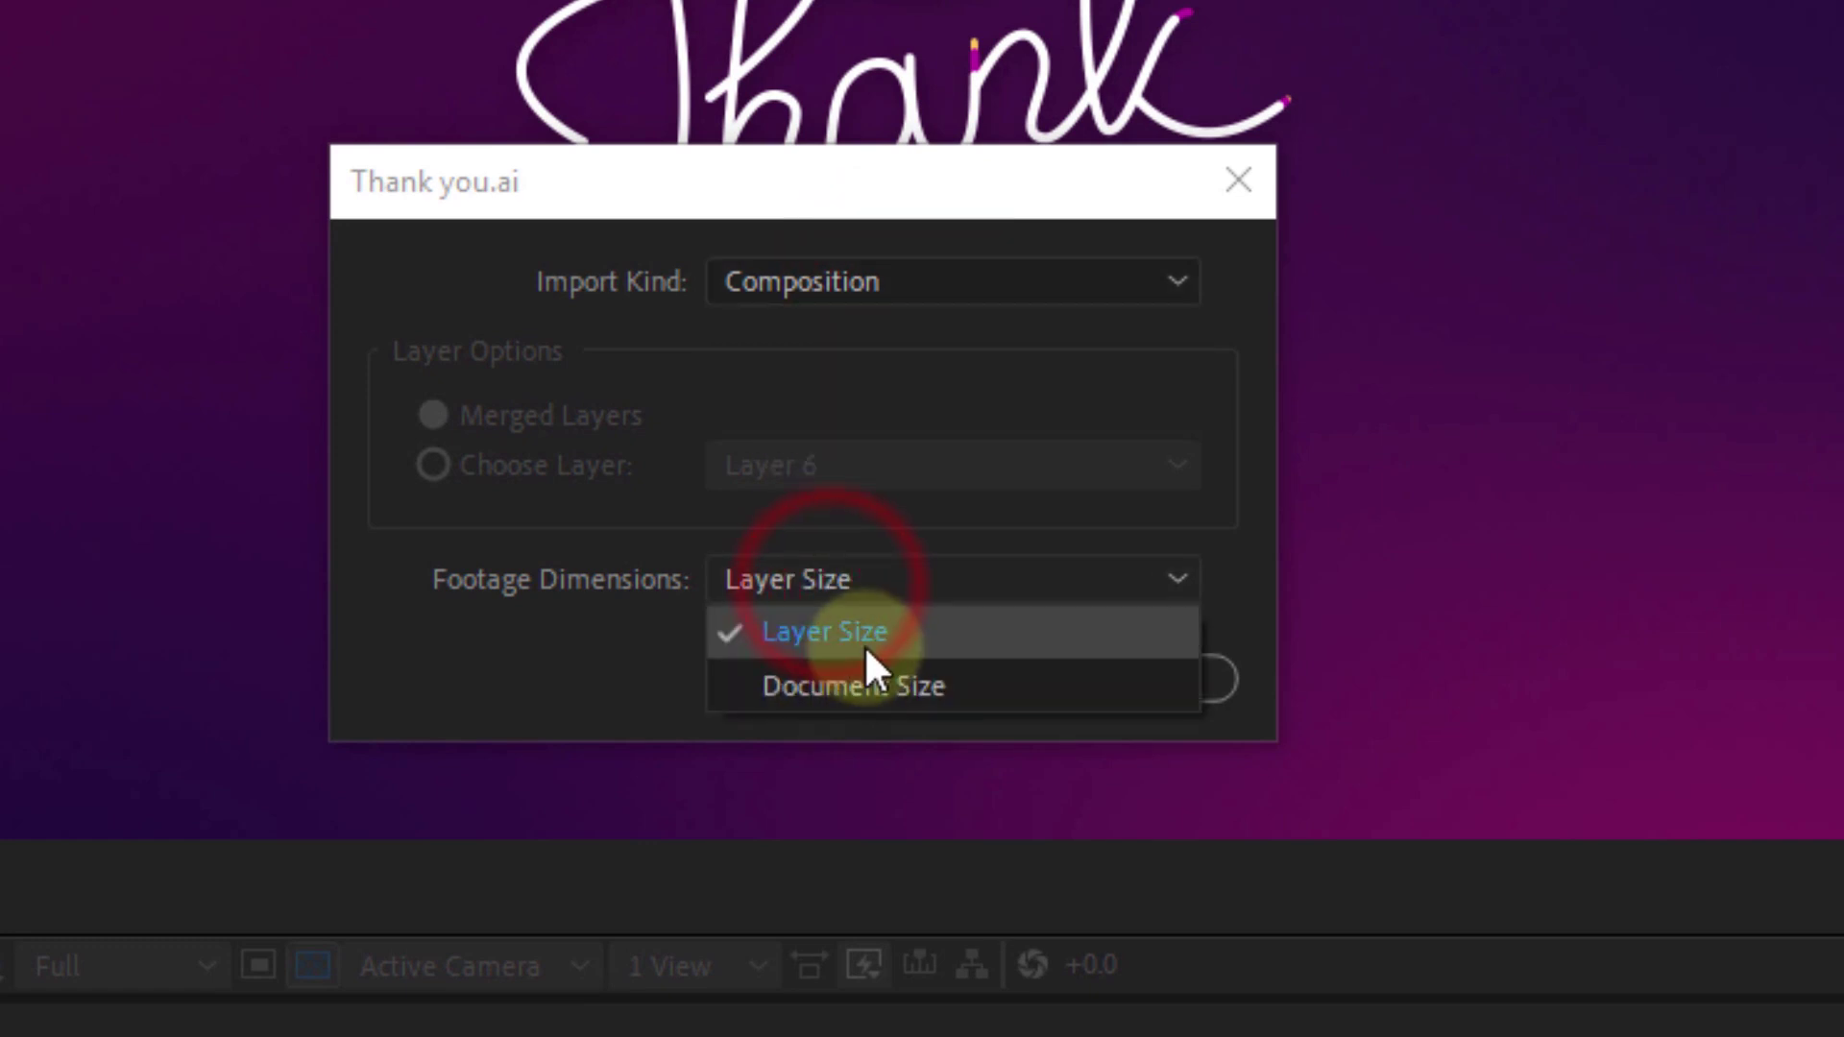
left_click(422, 624)
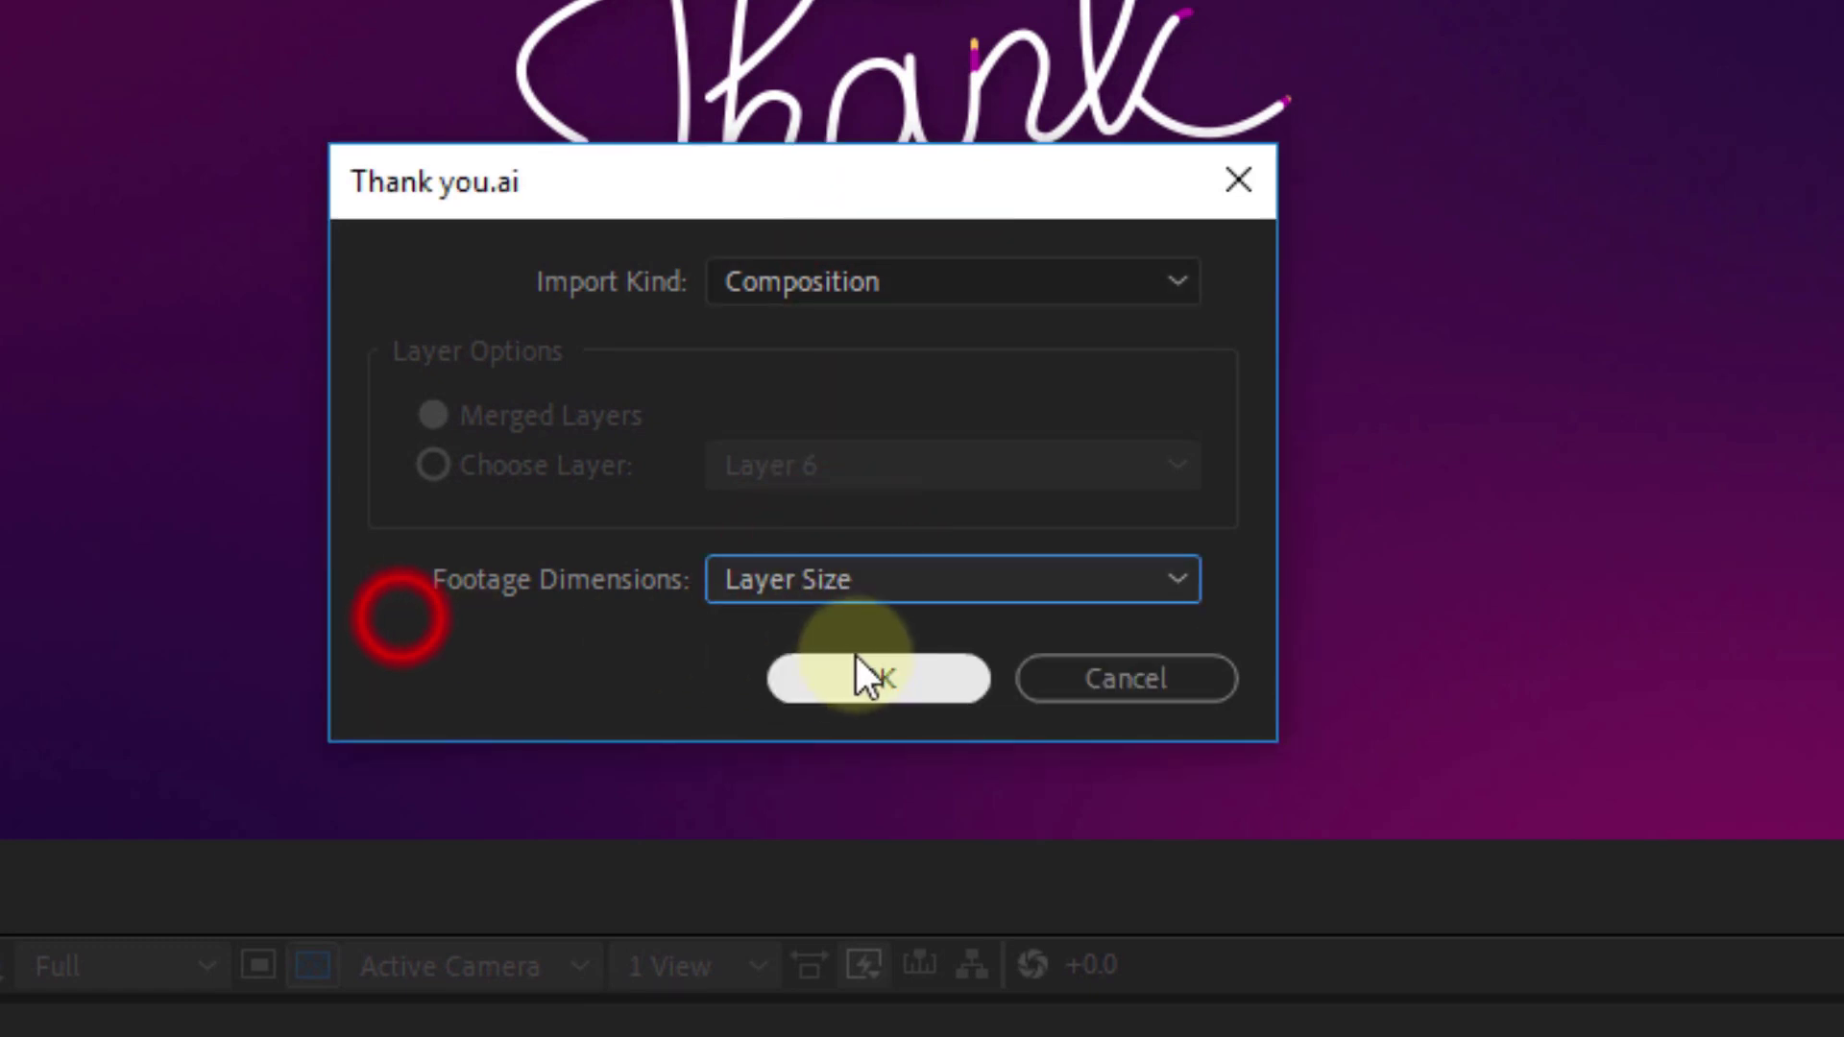
left_click(874, 676)
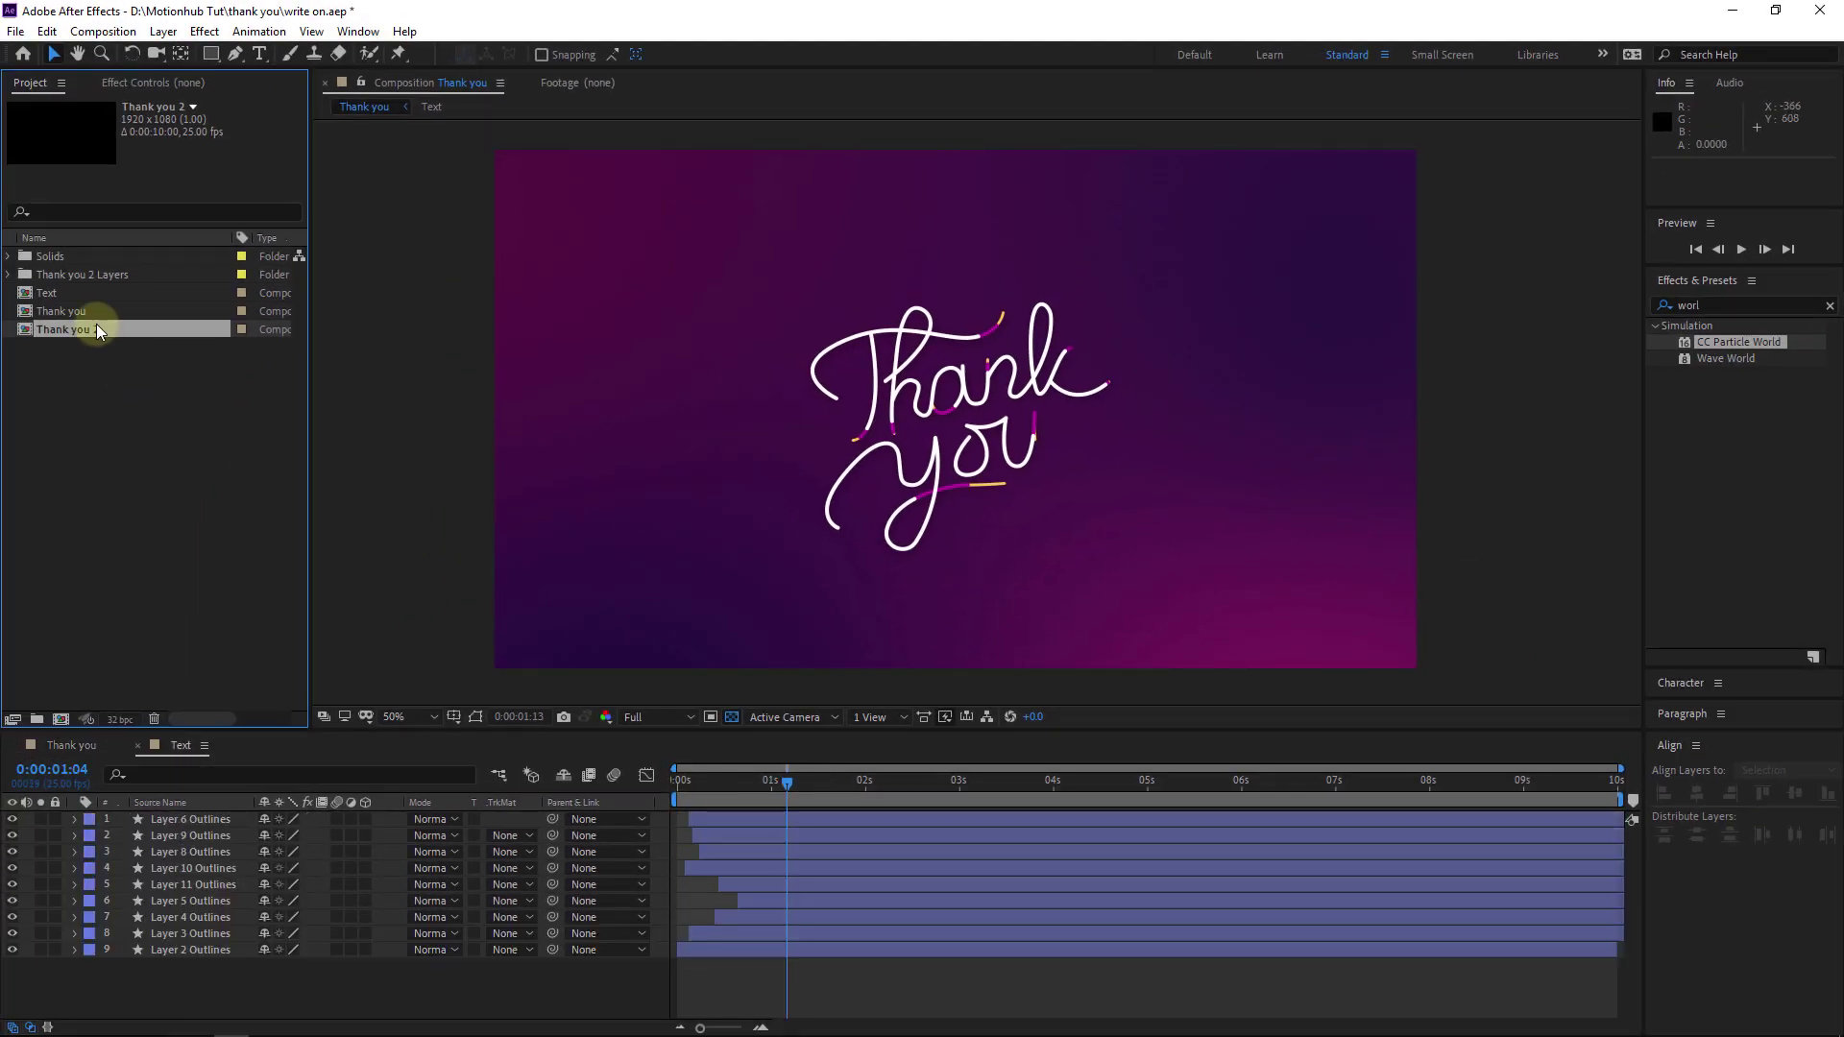
- Open the Thank you 2 comp and apply the HDTV 1080 25 preset (1920×1080, 25 fps)
left_click(88, 330)
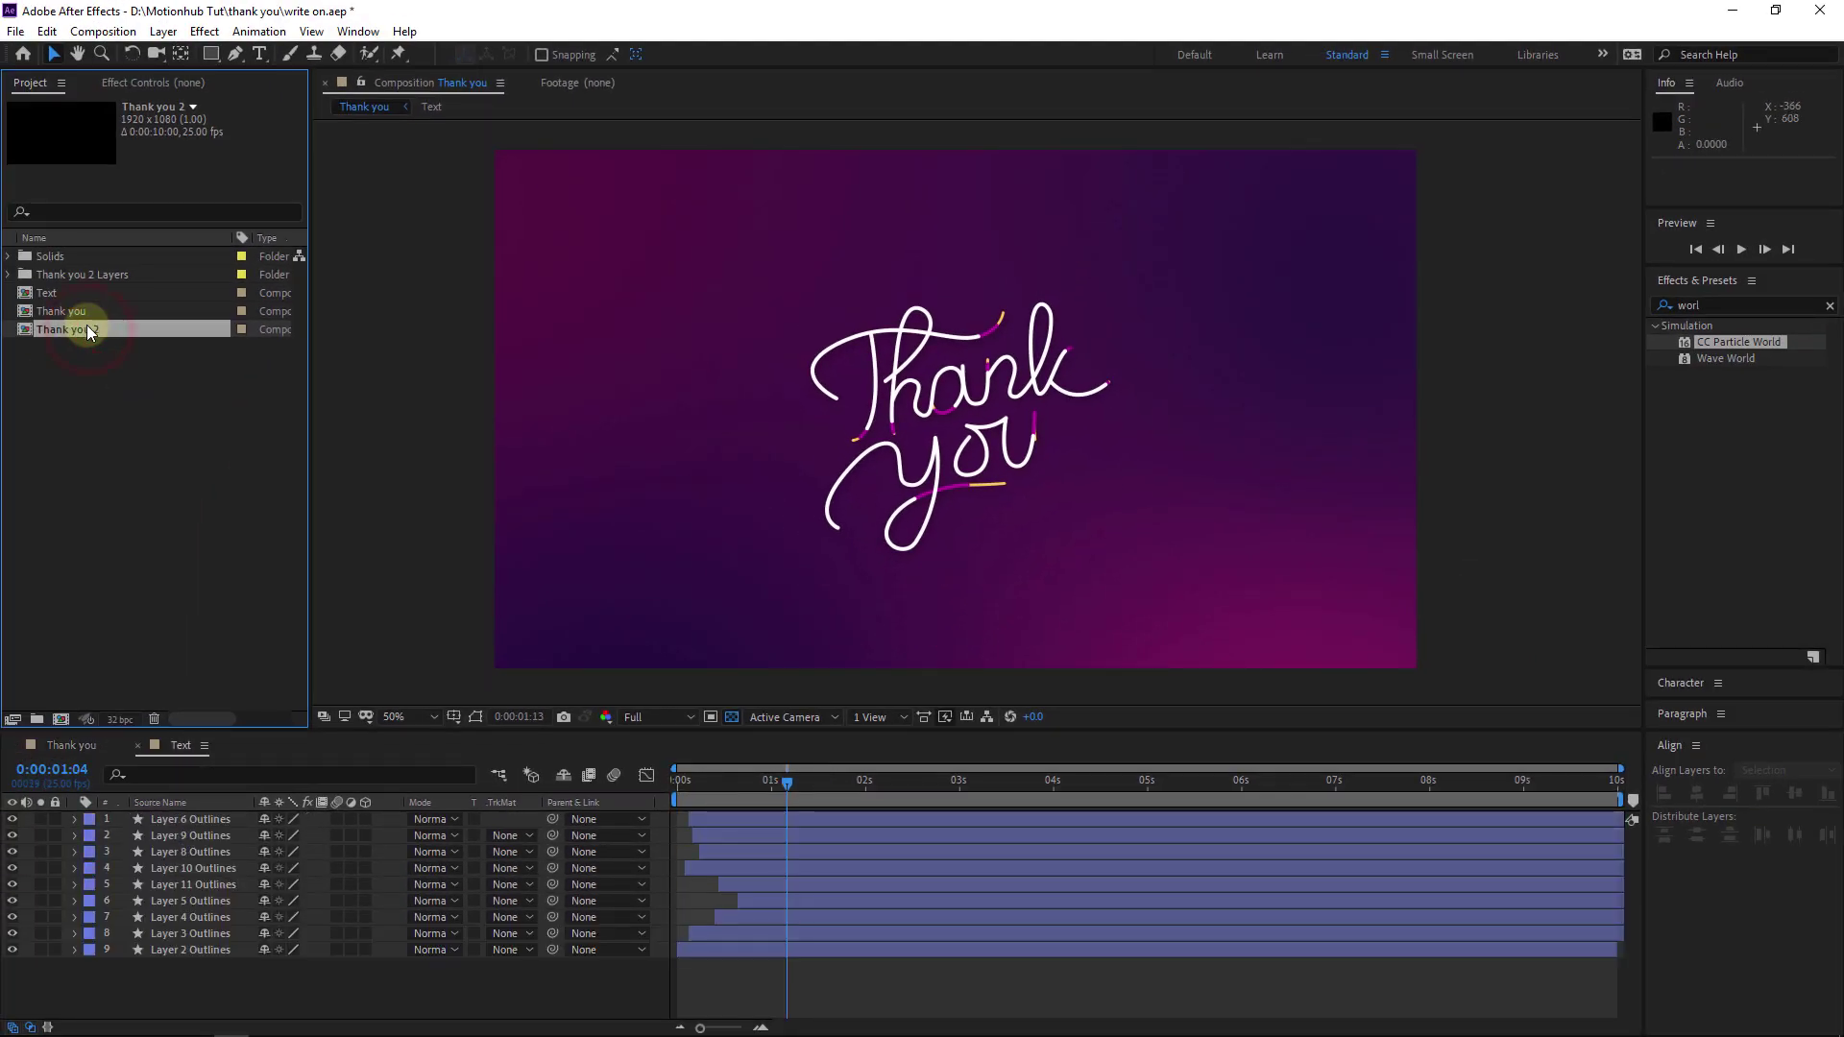
double_click(92, 329)
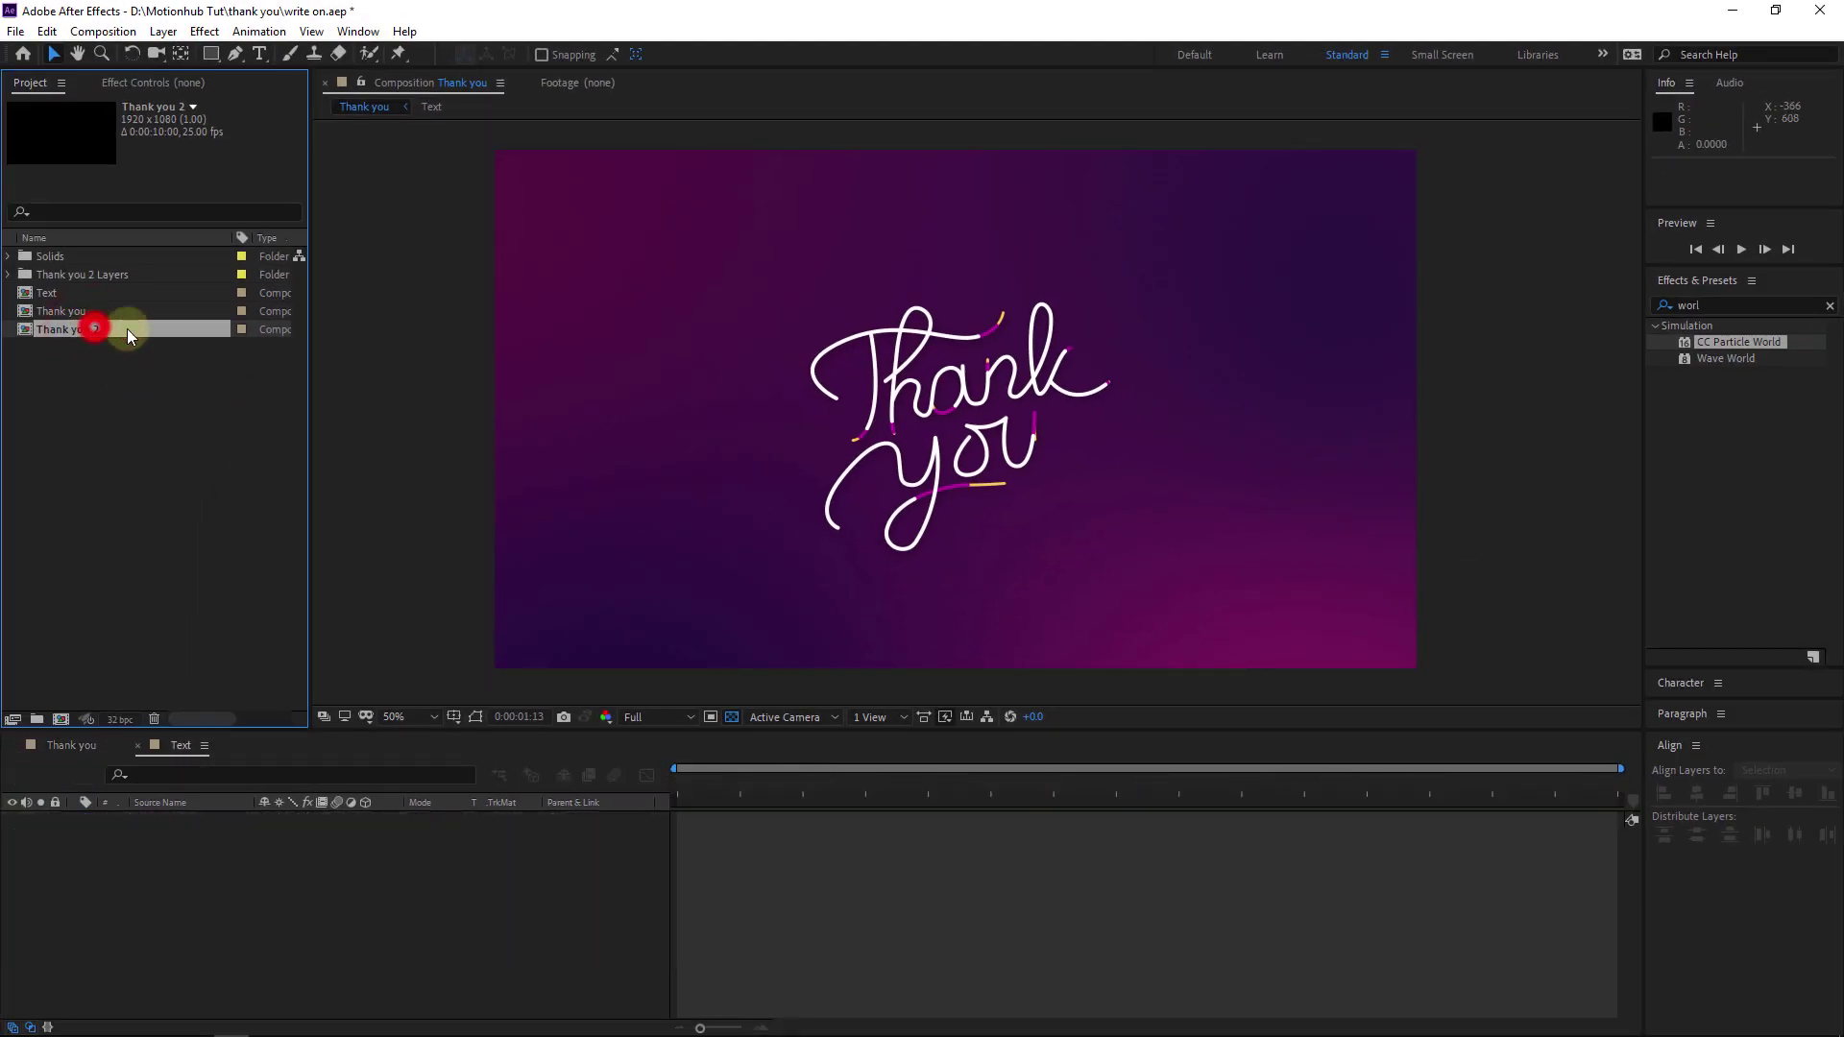
left_click(126, 32)
left_click(252, 83)
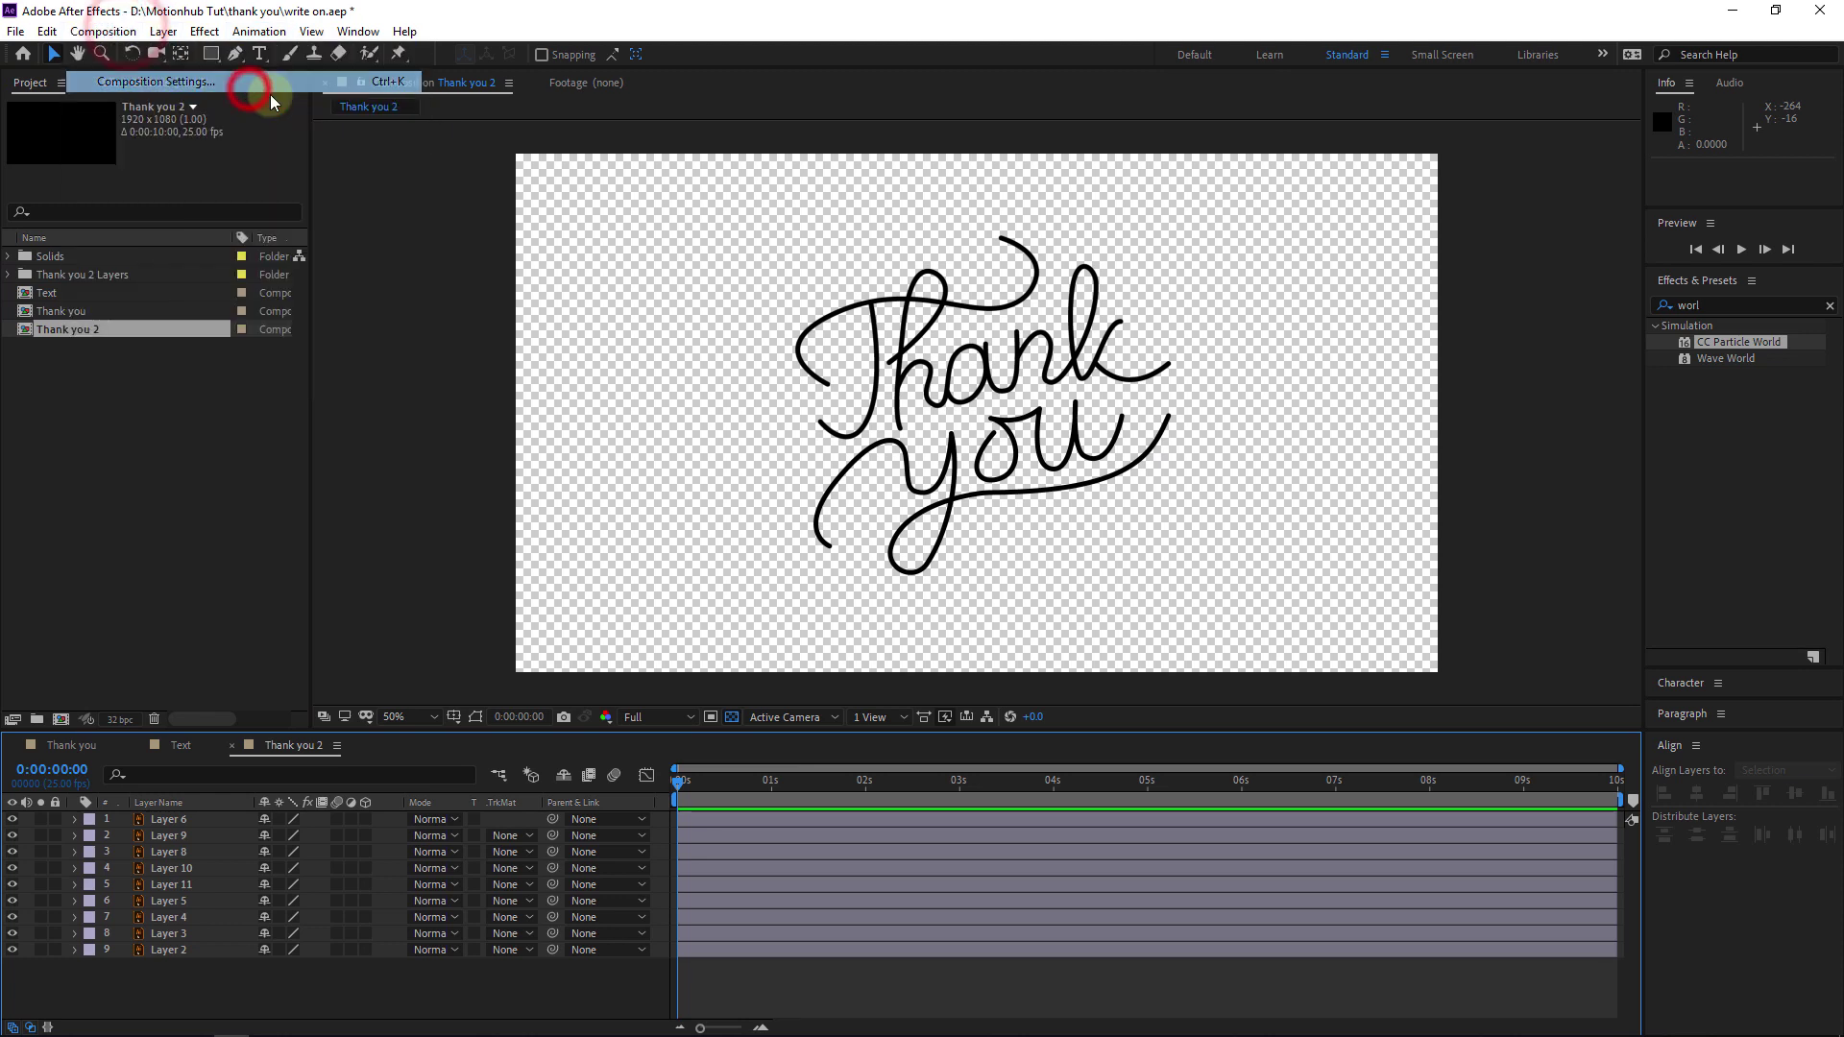
left_click(789, 344)
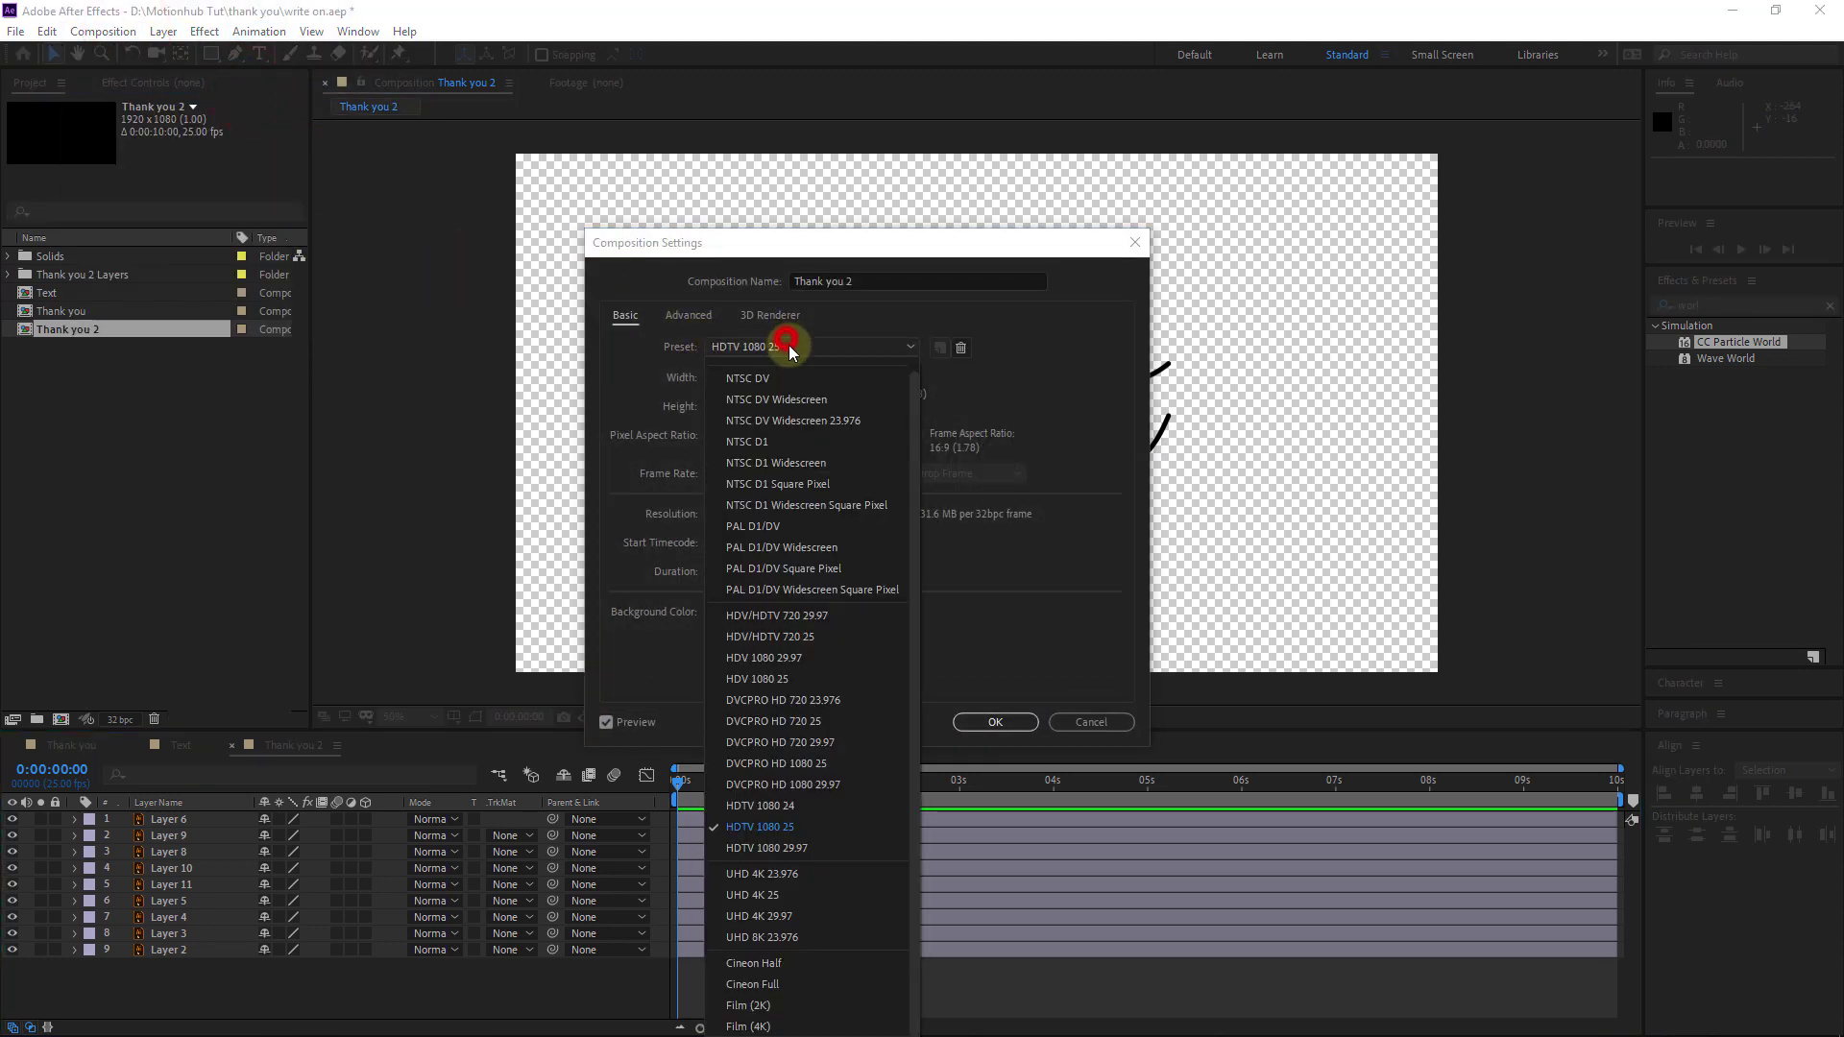
left_click(793, 820)
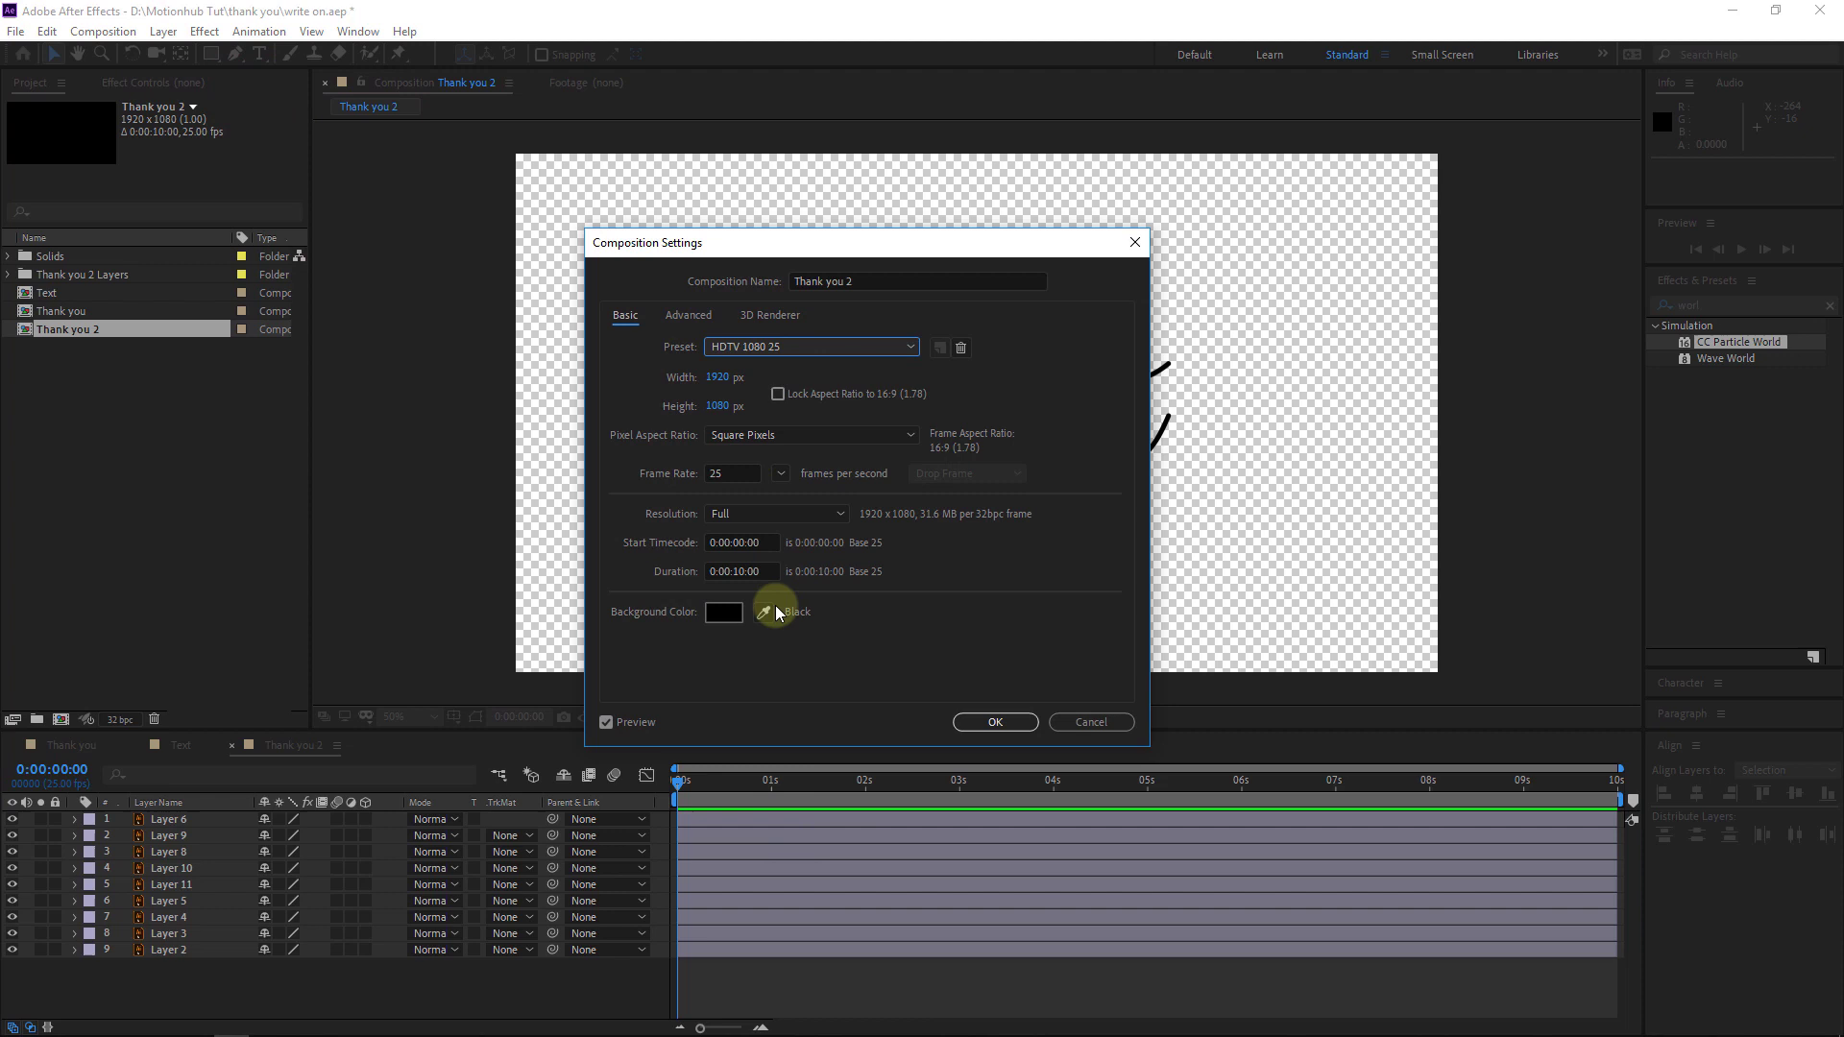
left_click(991, 722)
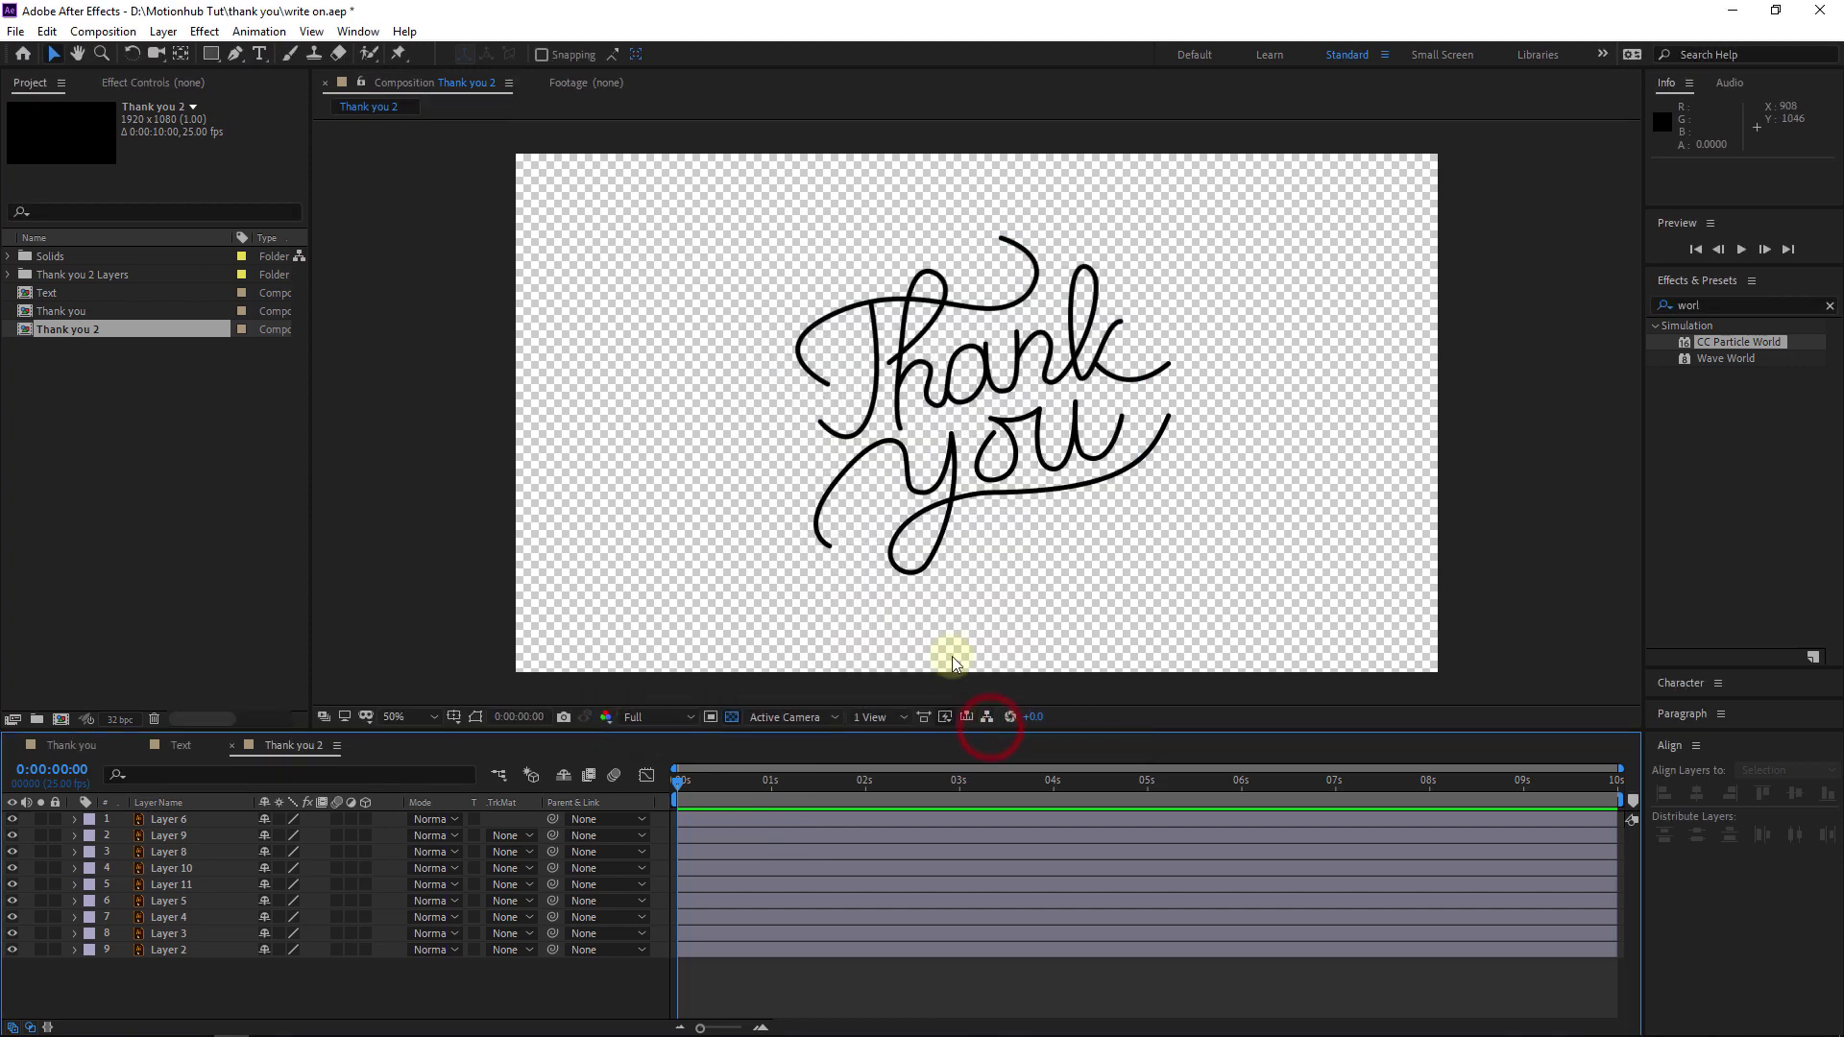
- Create shape layers from all nine selected artwork layers
left_click(173, 950)
left_click(182, 820, "shift")
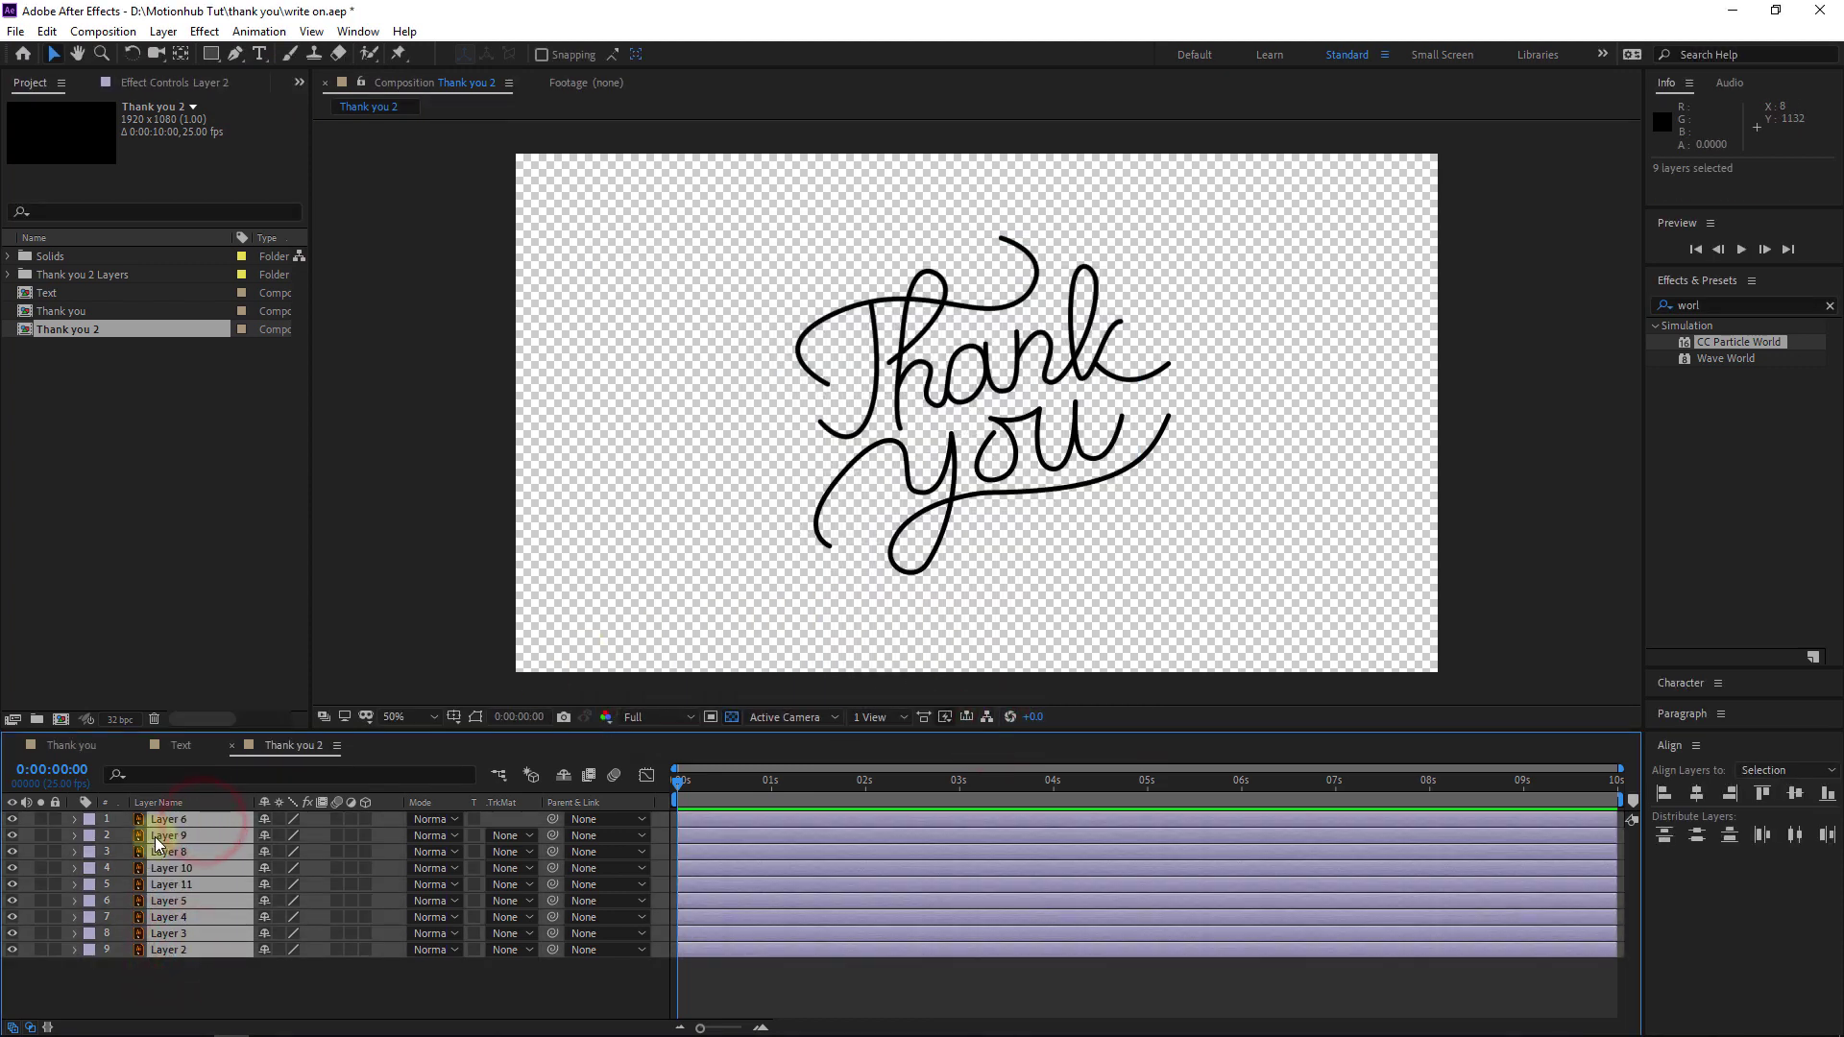
right_click(165, 827)
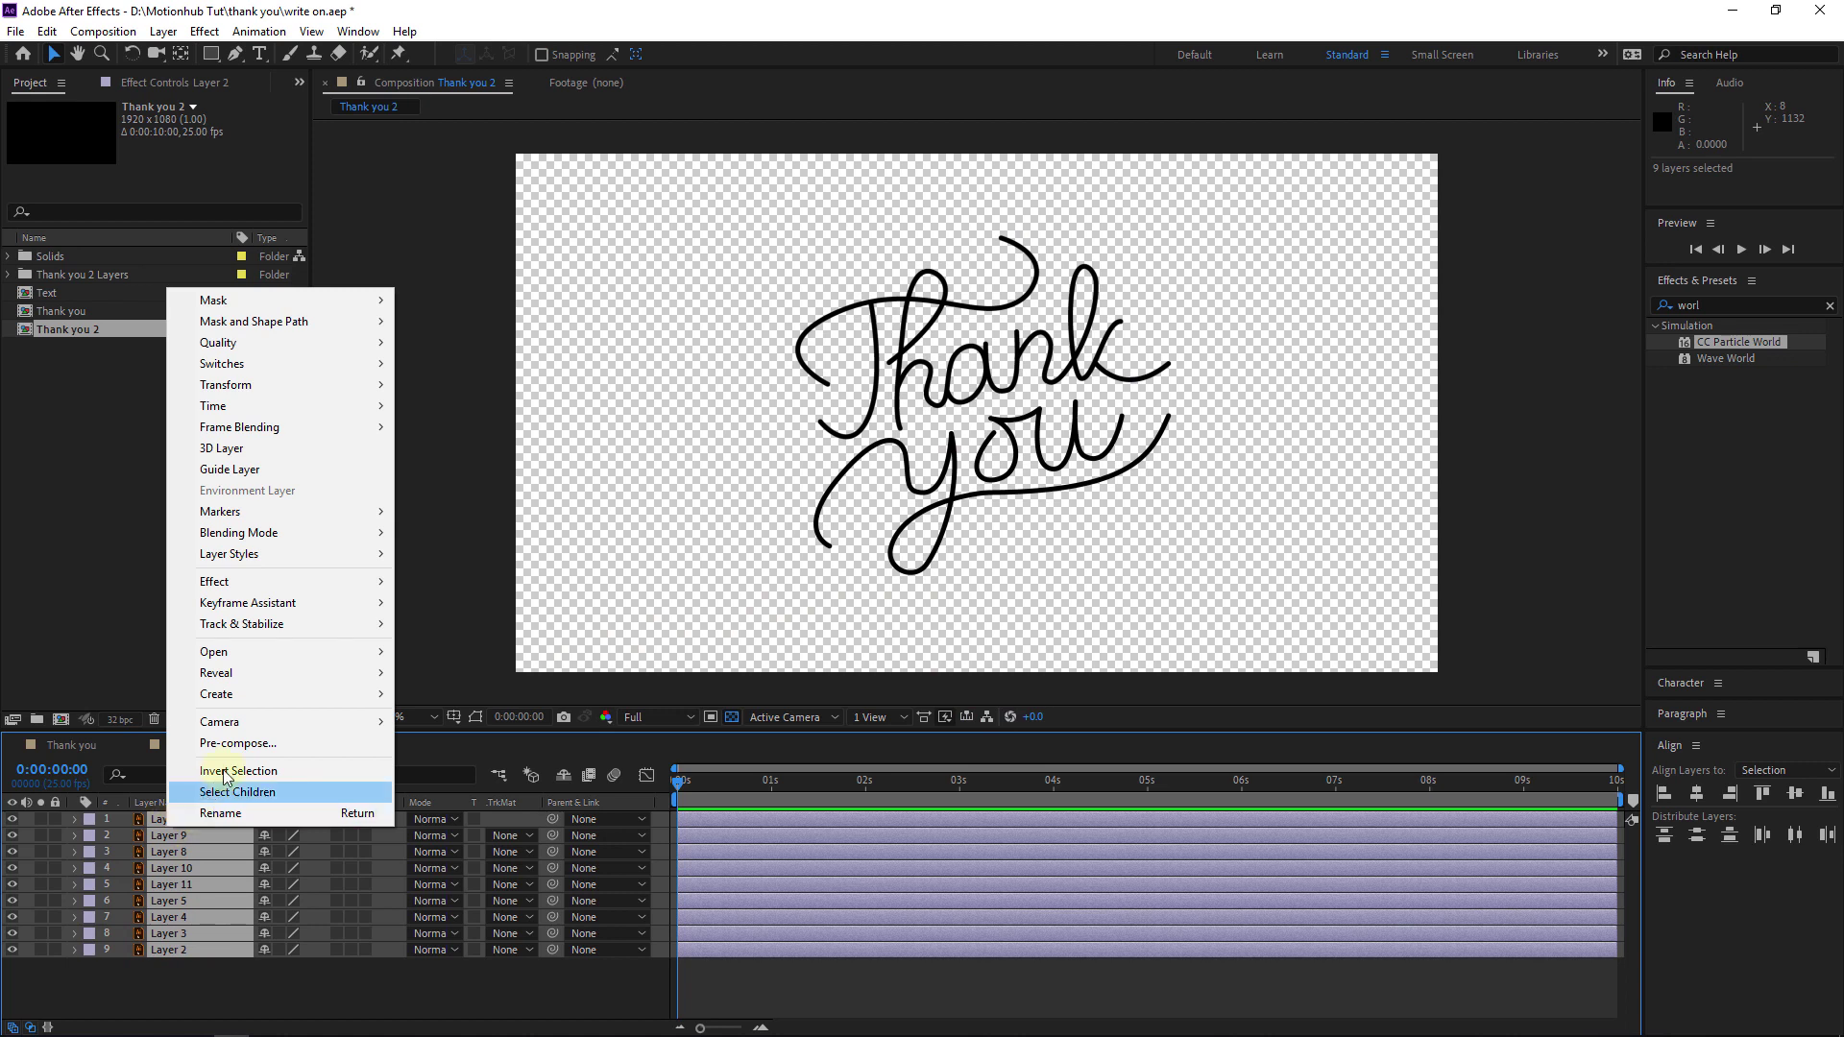
mouse_move(317, 704)
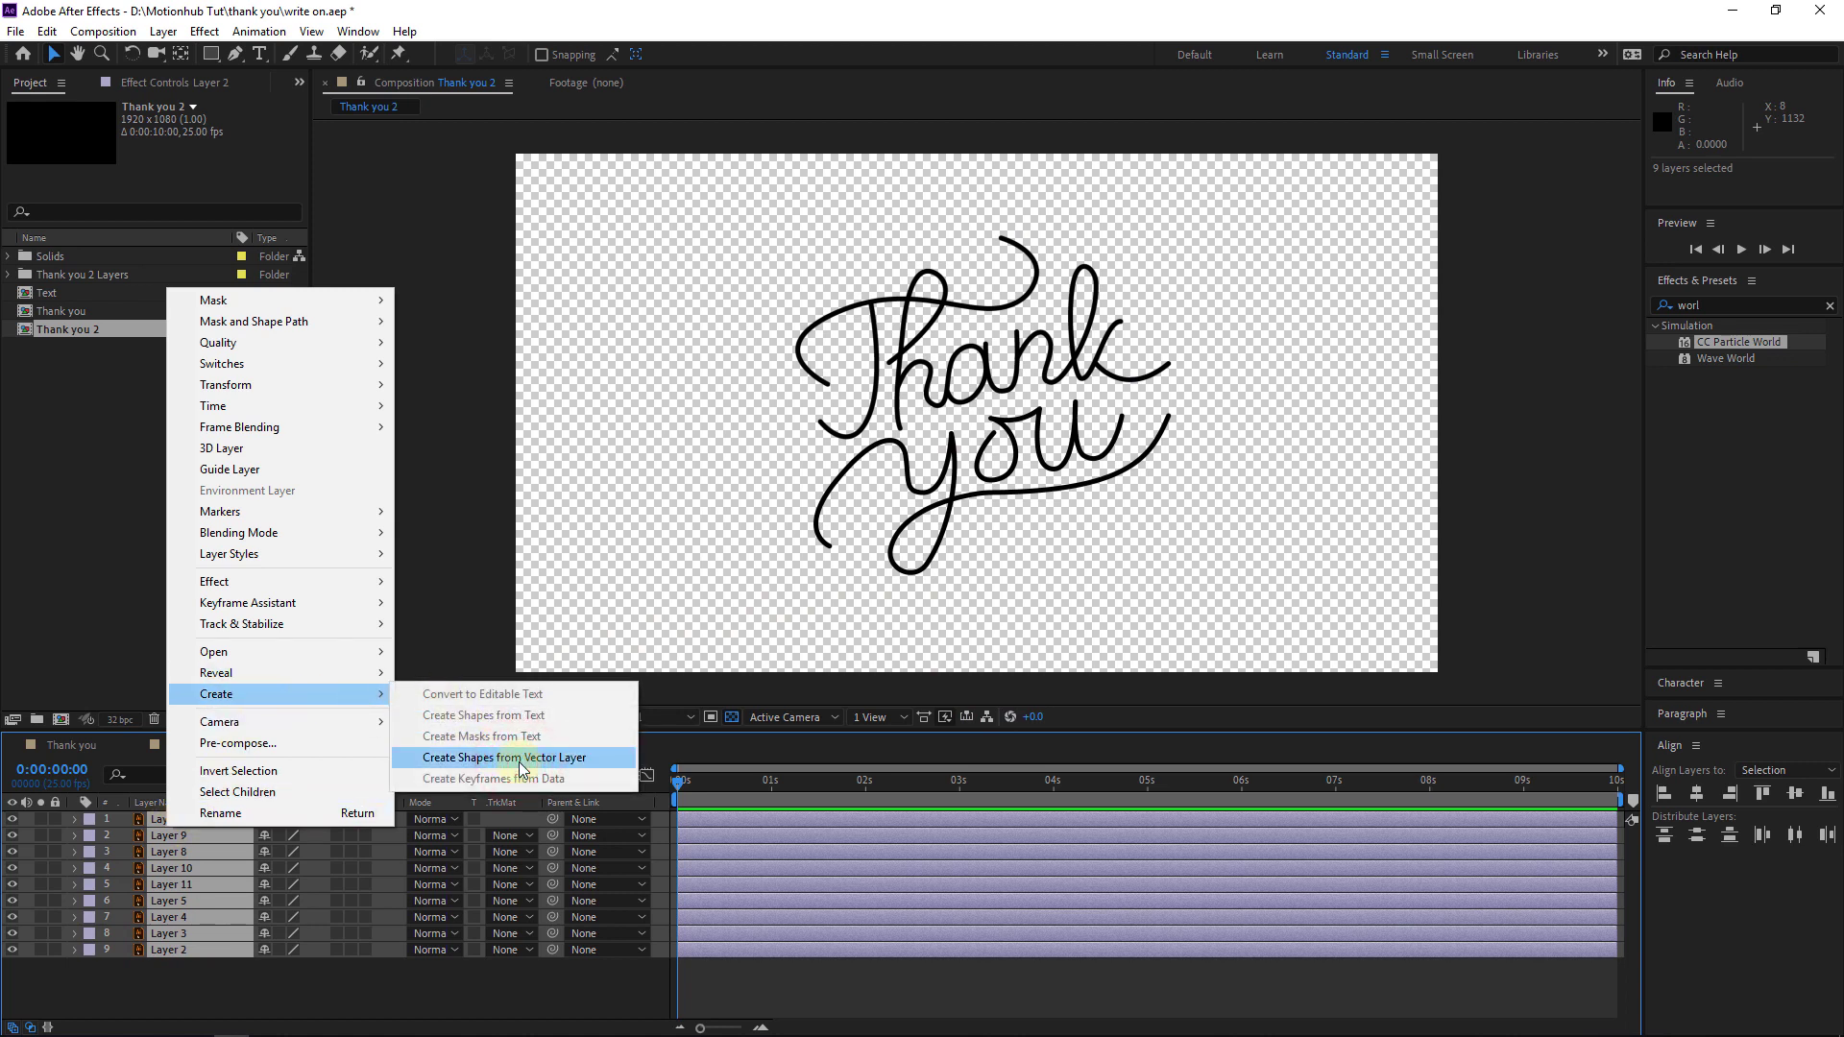
left_click(169, 835)
- Select the nine original Illustrator layers and delete them, keeping only the Outlines layers
left_click(169, 868, "ctrl")
left_click(169, 901, "ctrl")
left_click(173, 933, "ctrl")
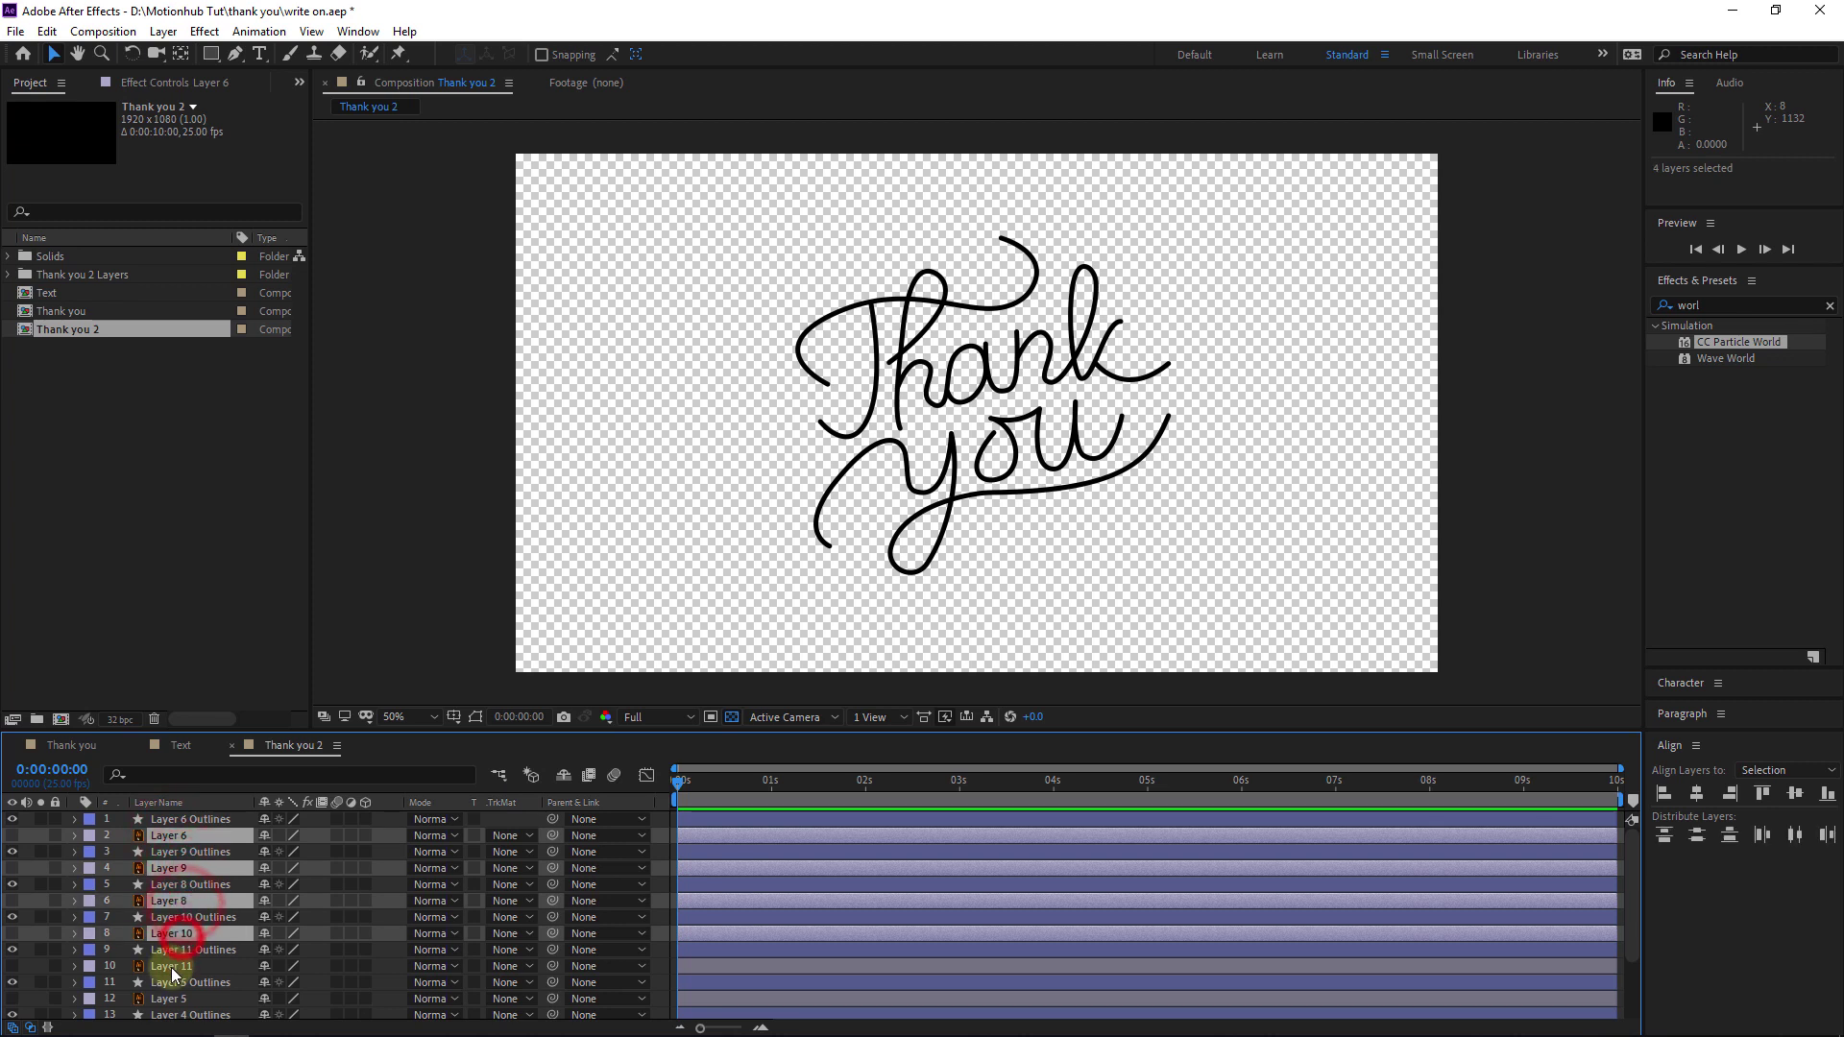
left_click(173, 967, "ctrl")
left_click(169, 999, "ctrl")
scroll(171, 960, "down", 3)
left_click(170, 945, "ctrl")
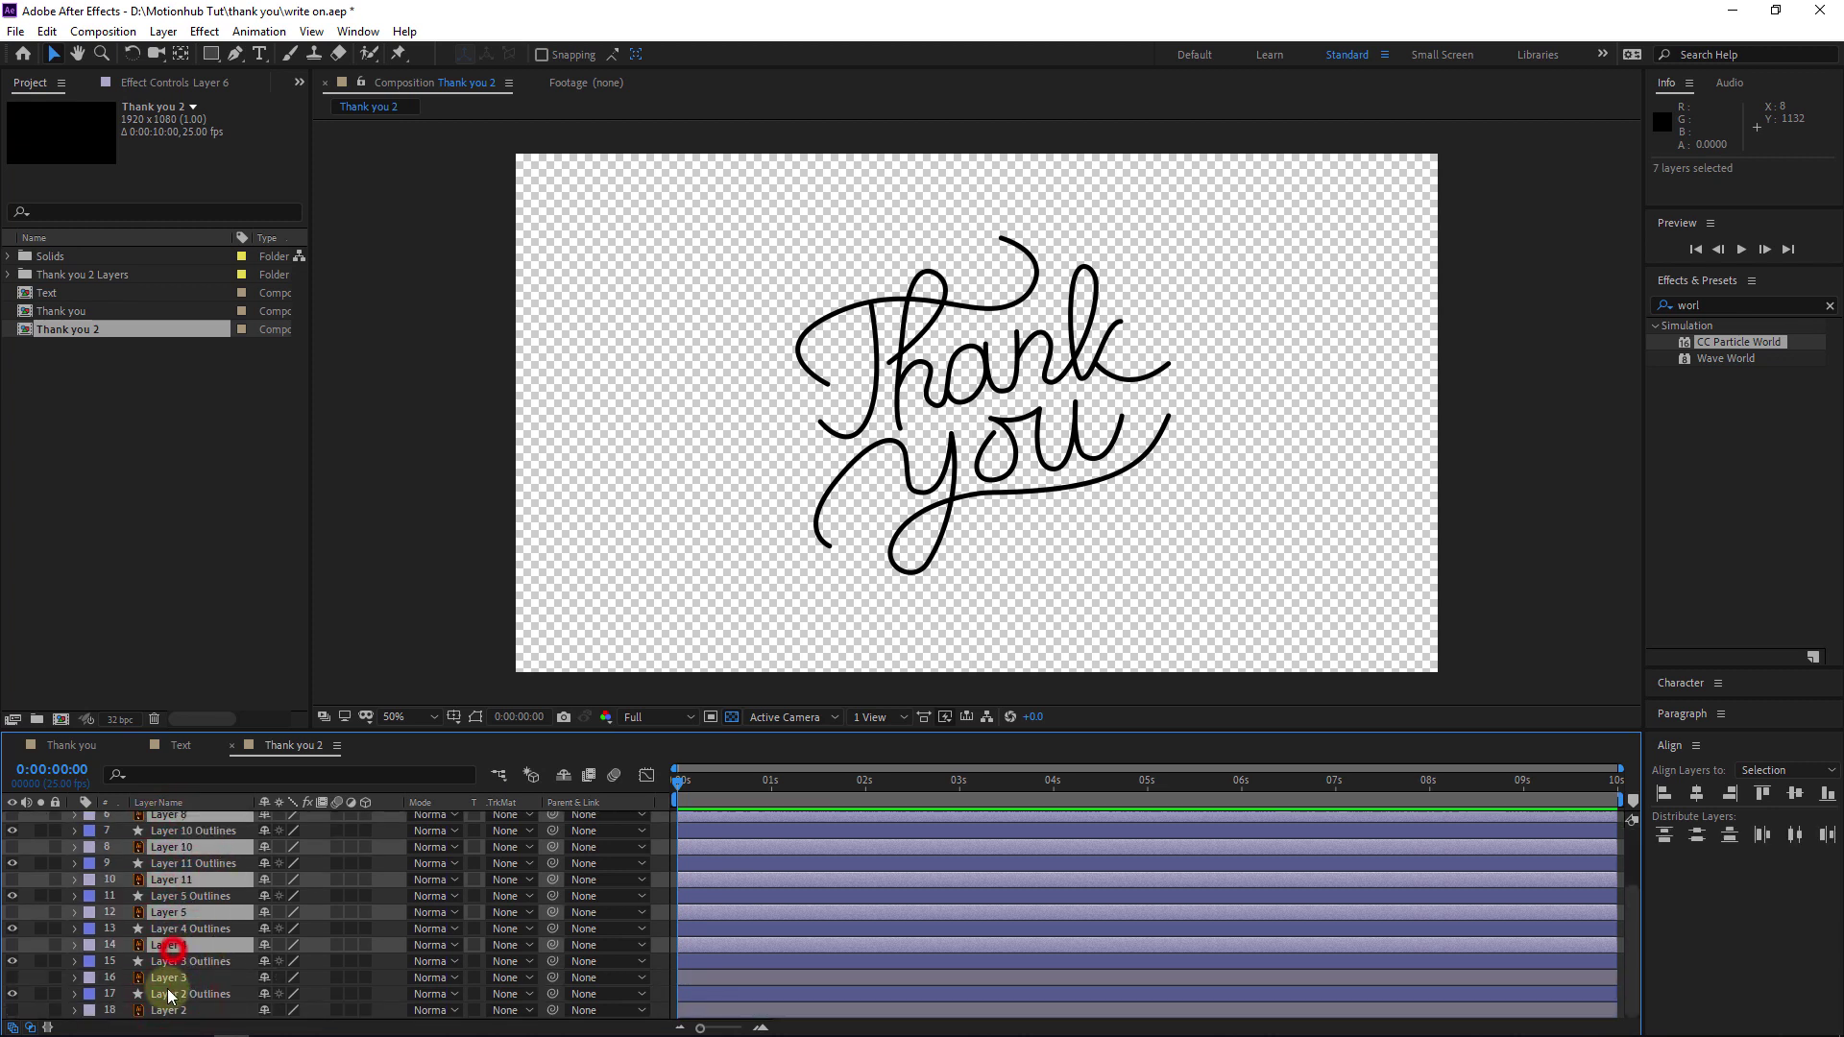
left_click(169, 977, "ctrl")
left_click(169, 1010, "ctrl")
key("Delete")
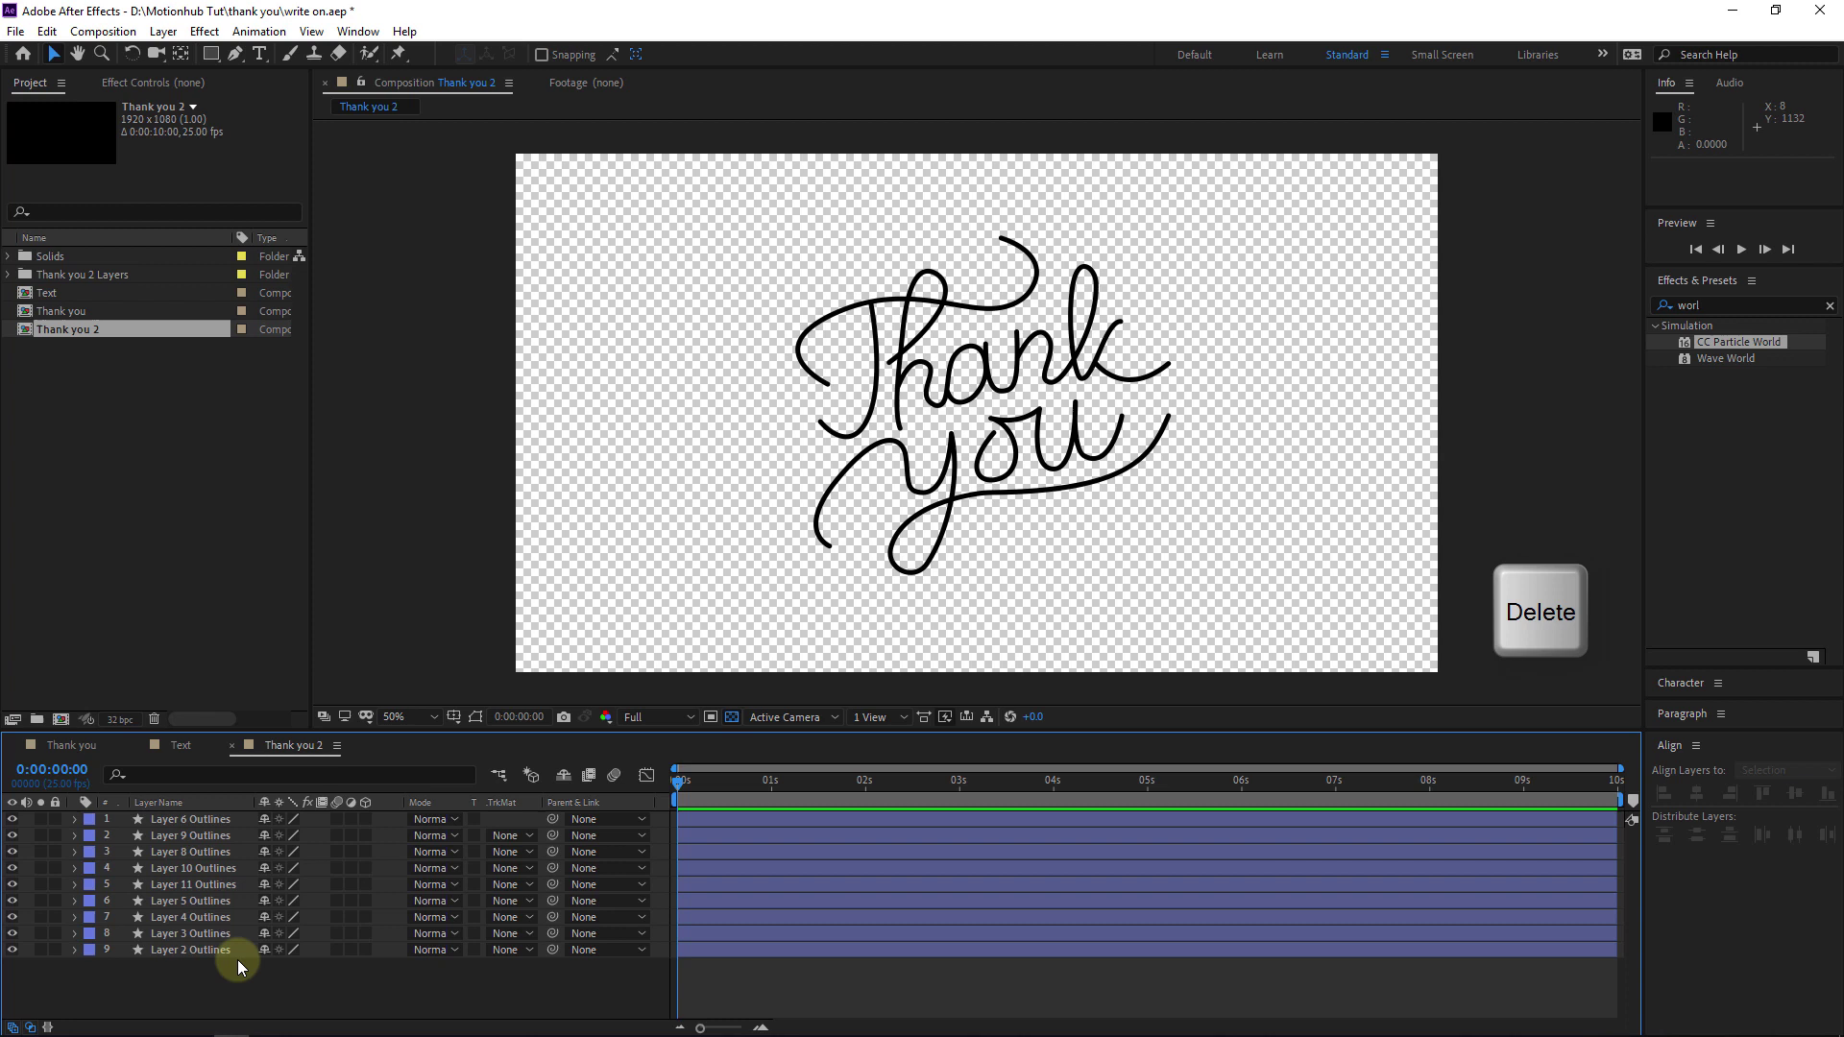
- Add a Trim Paths operation to Layer 2 Outlines and reveal its properties
left_click(182, 952)
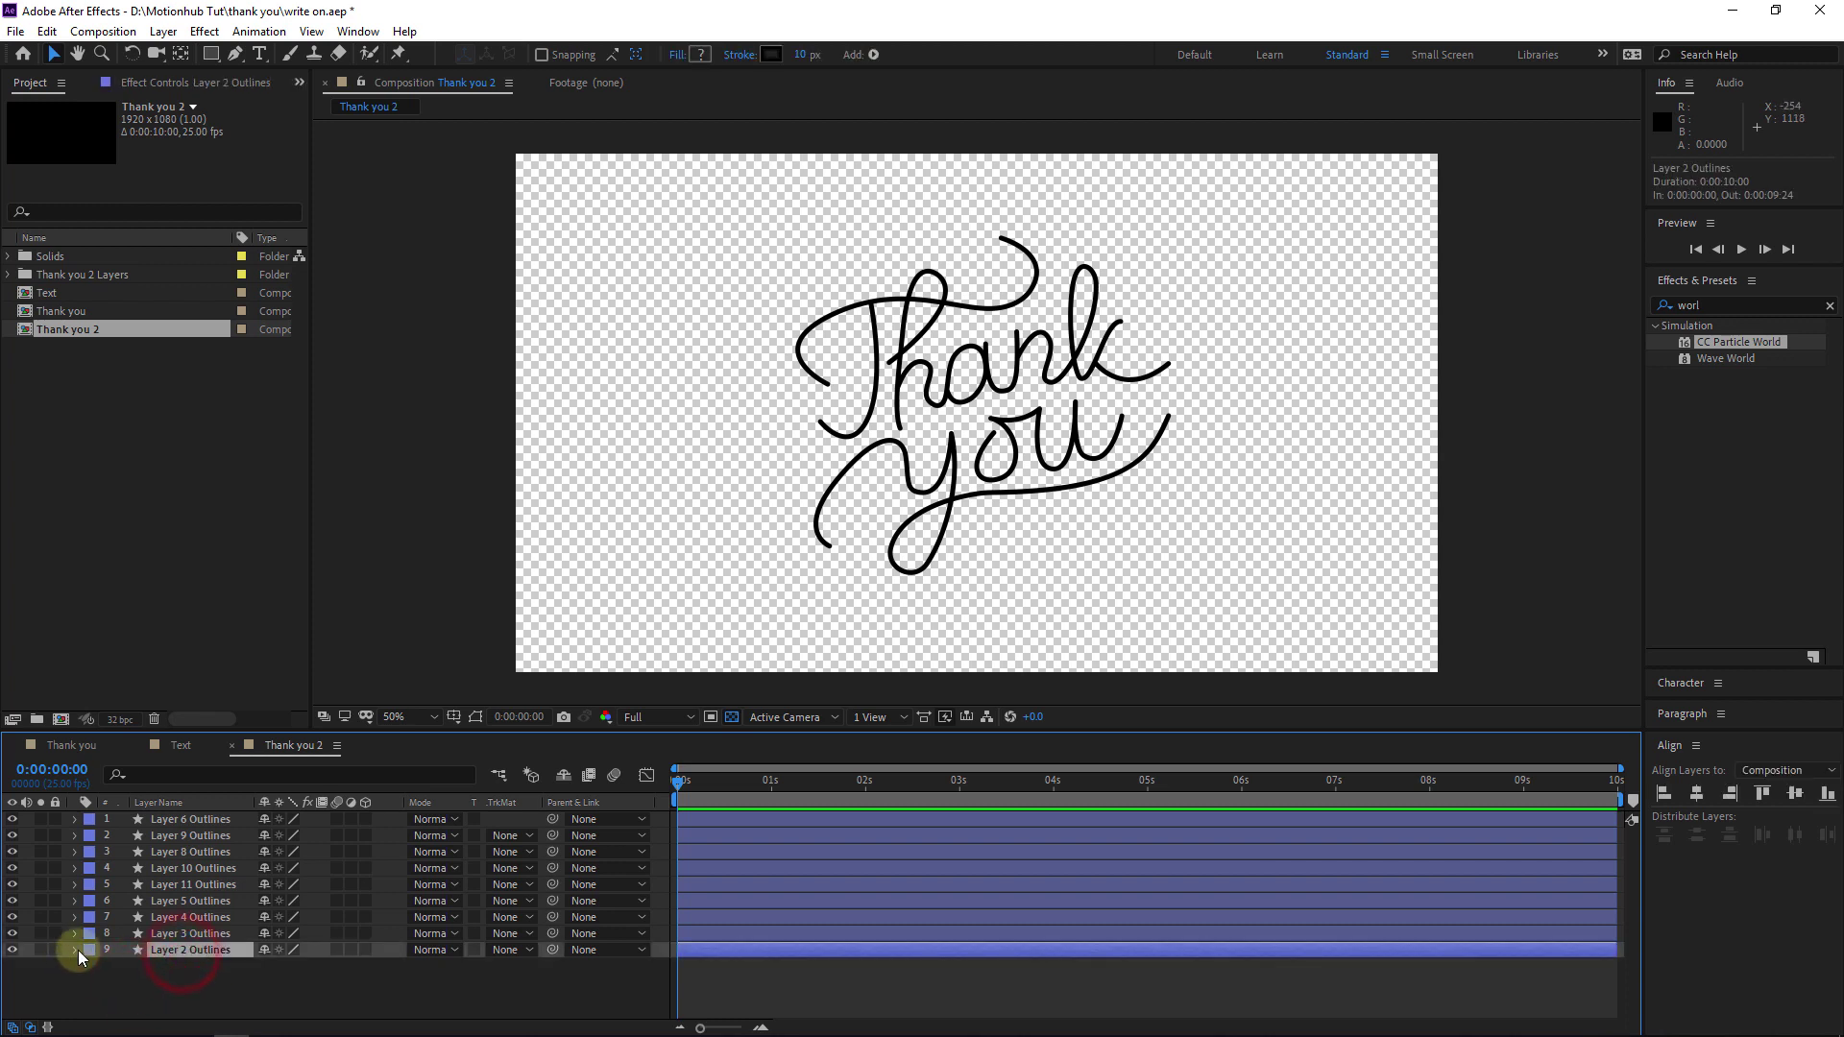
left_click(75, 949)
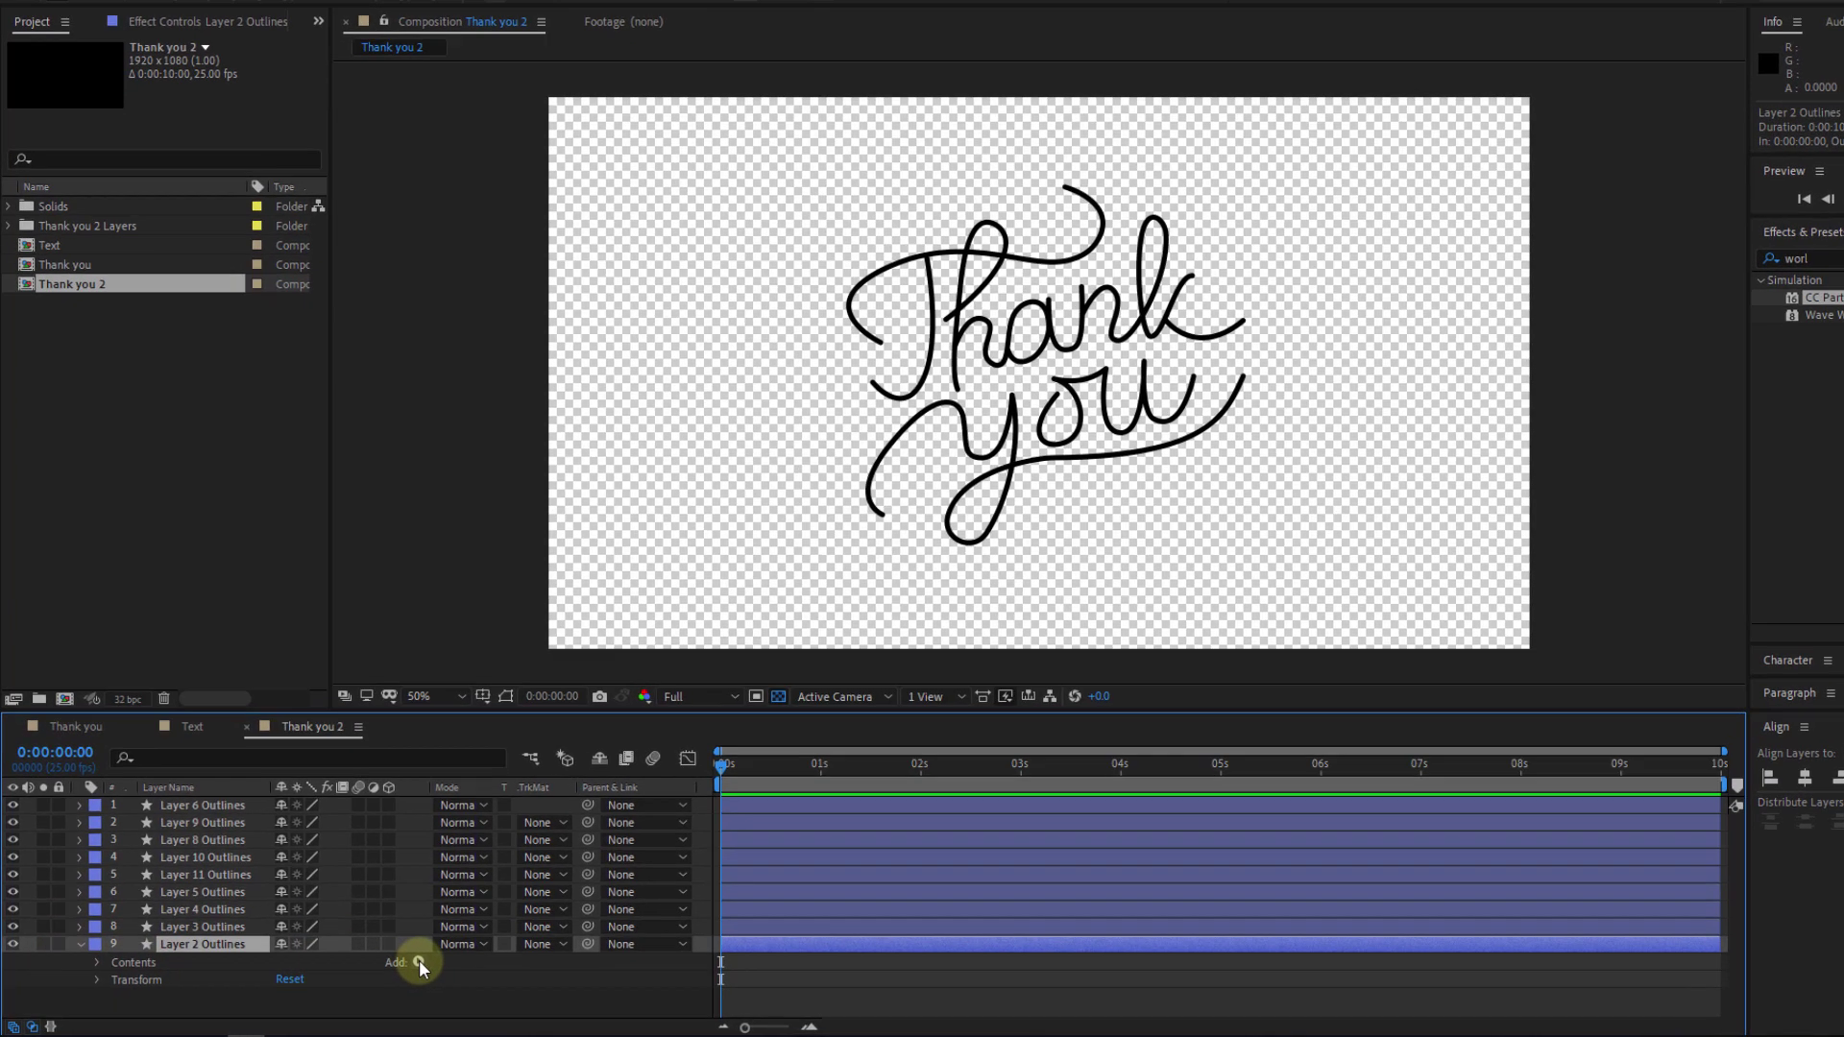
left_click(394, 965)
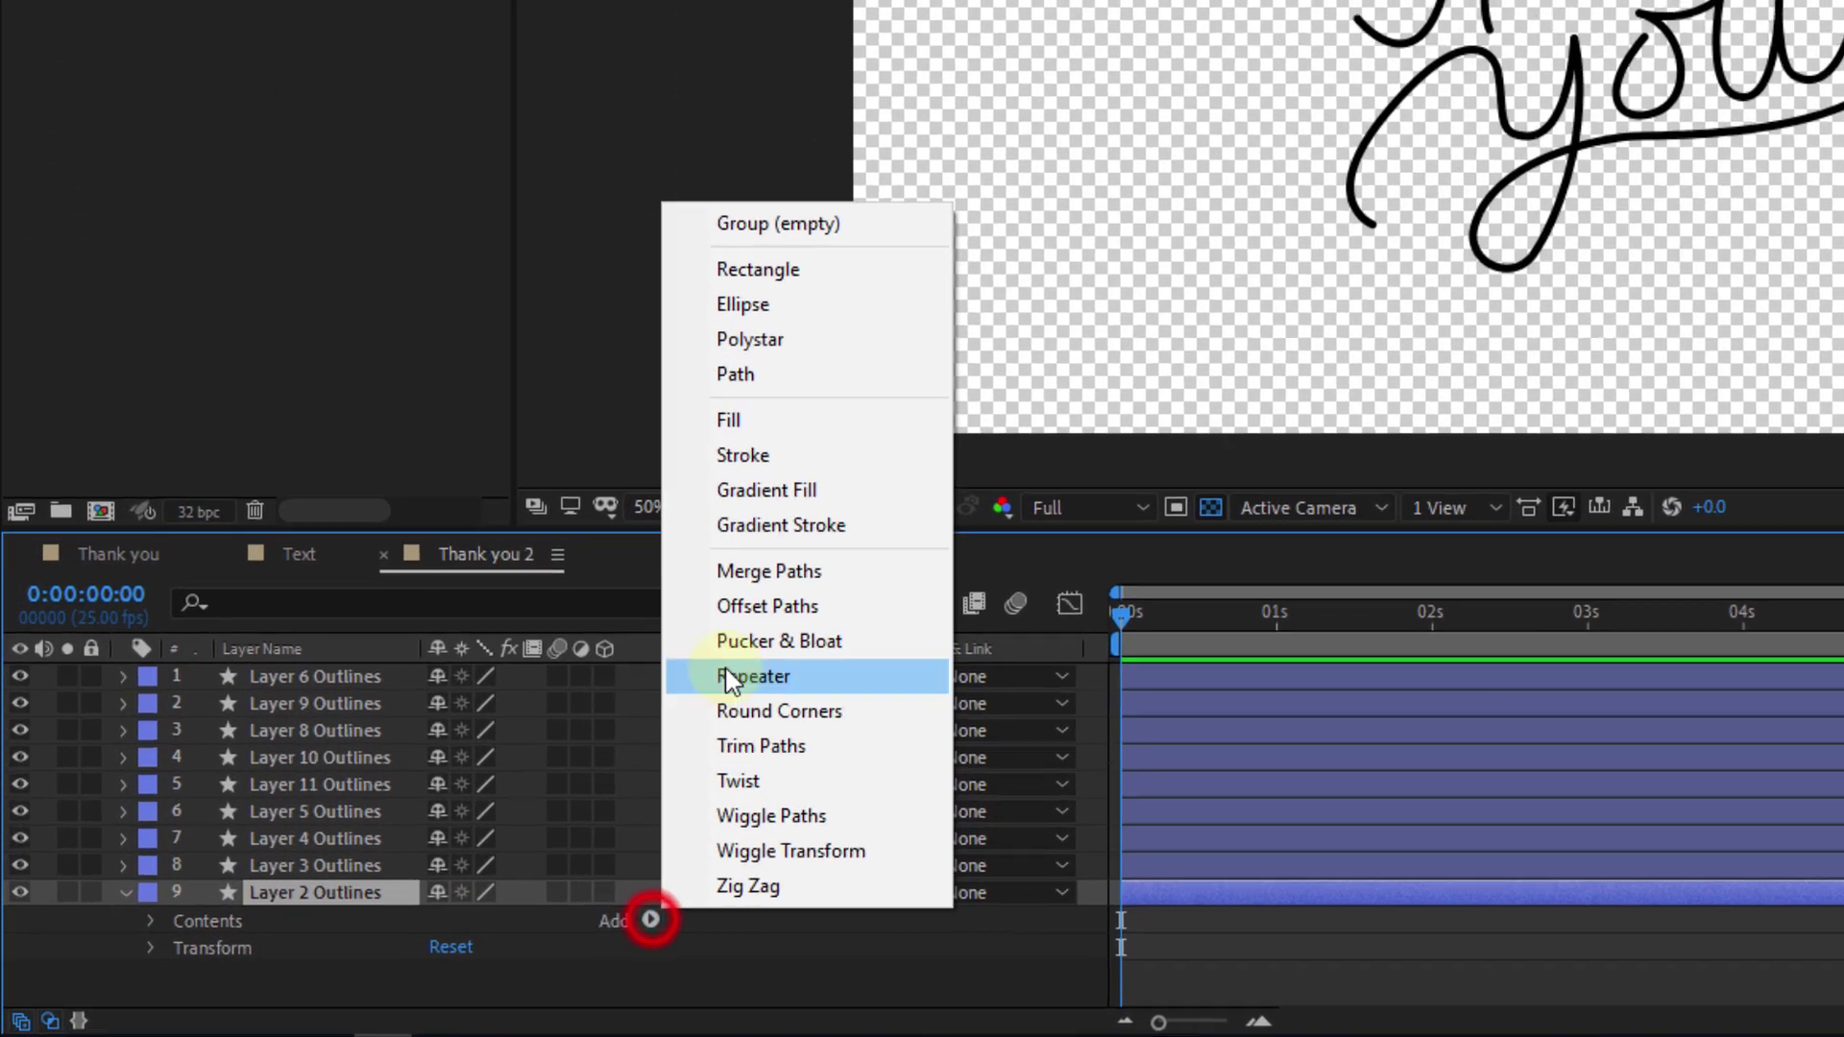
left_click(823, 743)
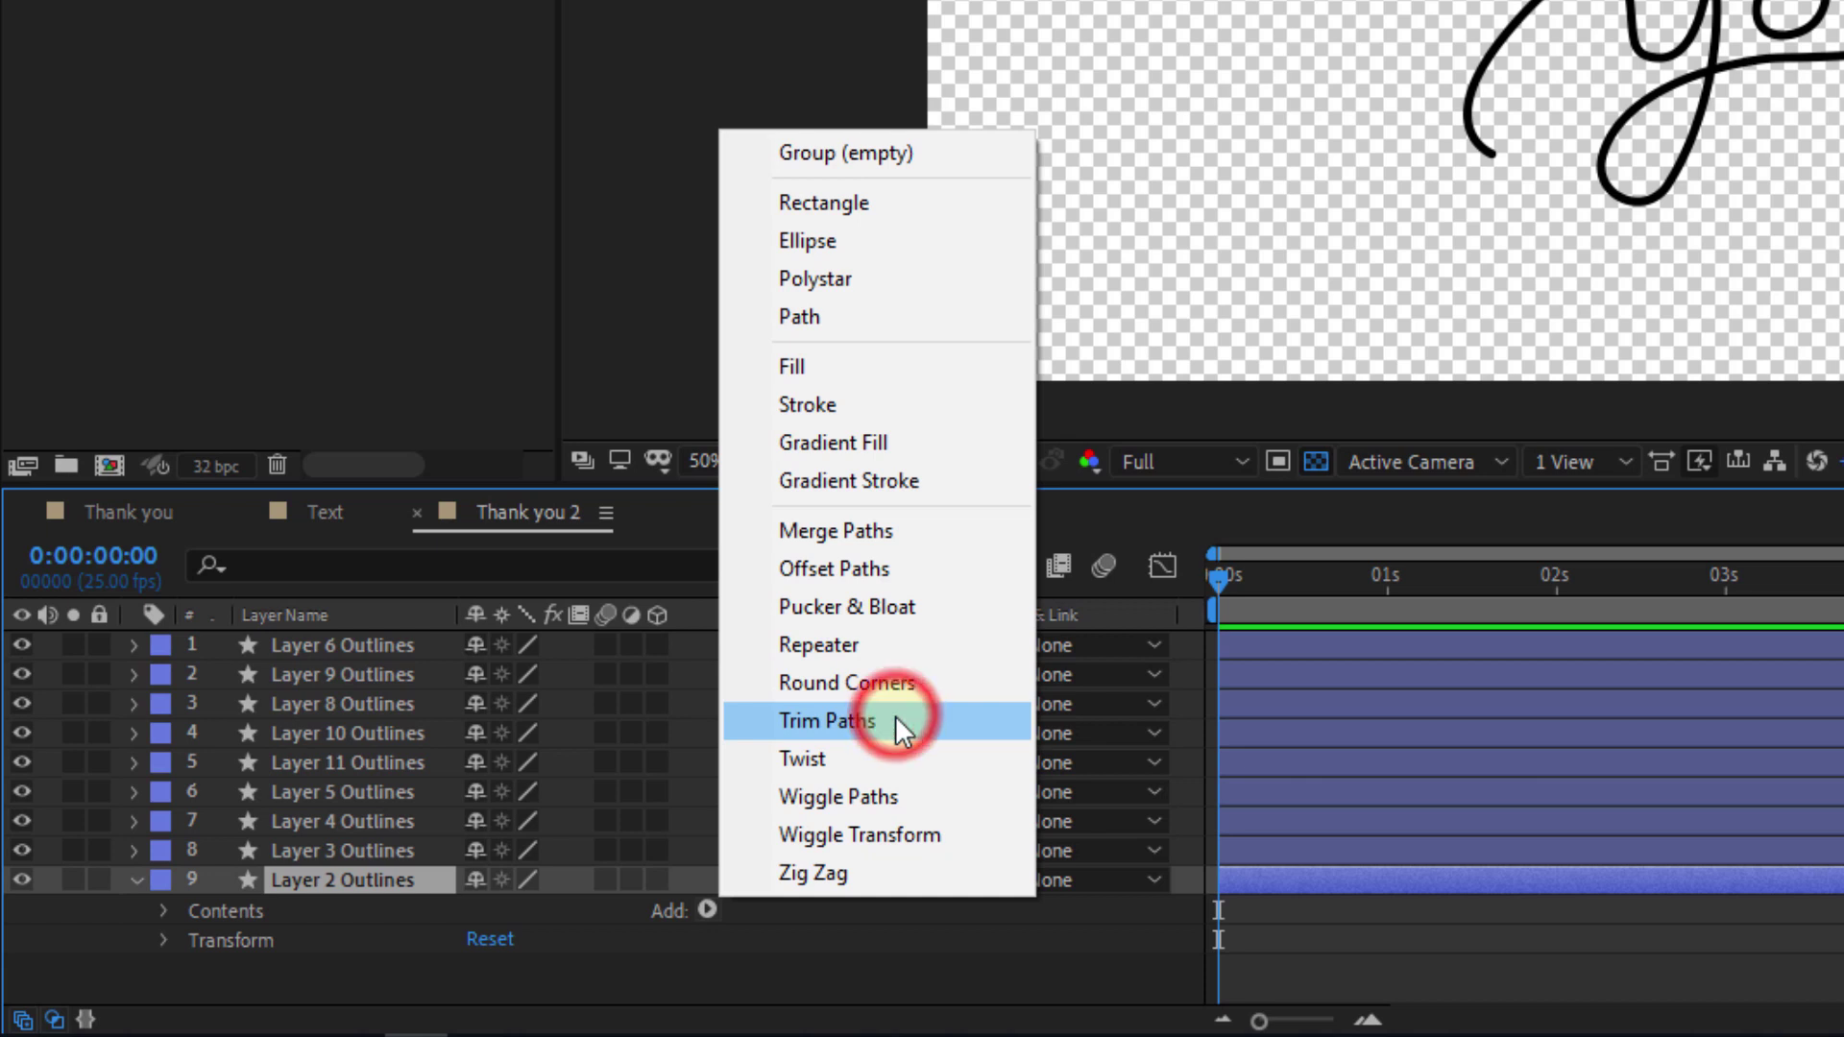
left_click(194, 970)
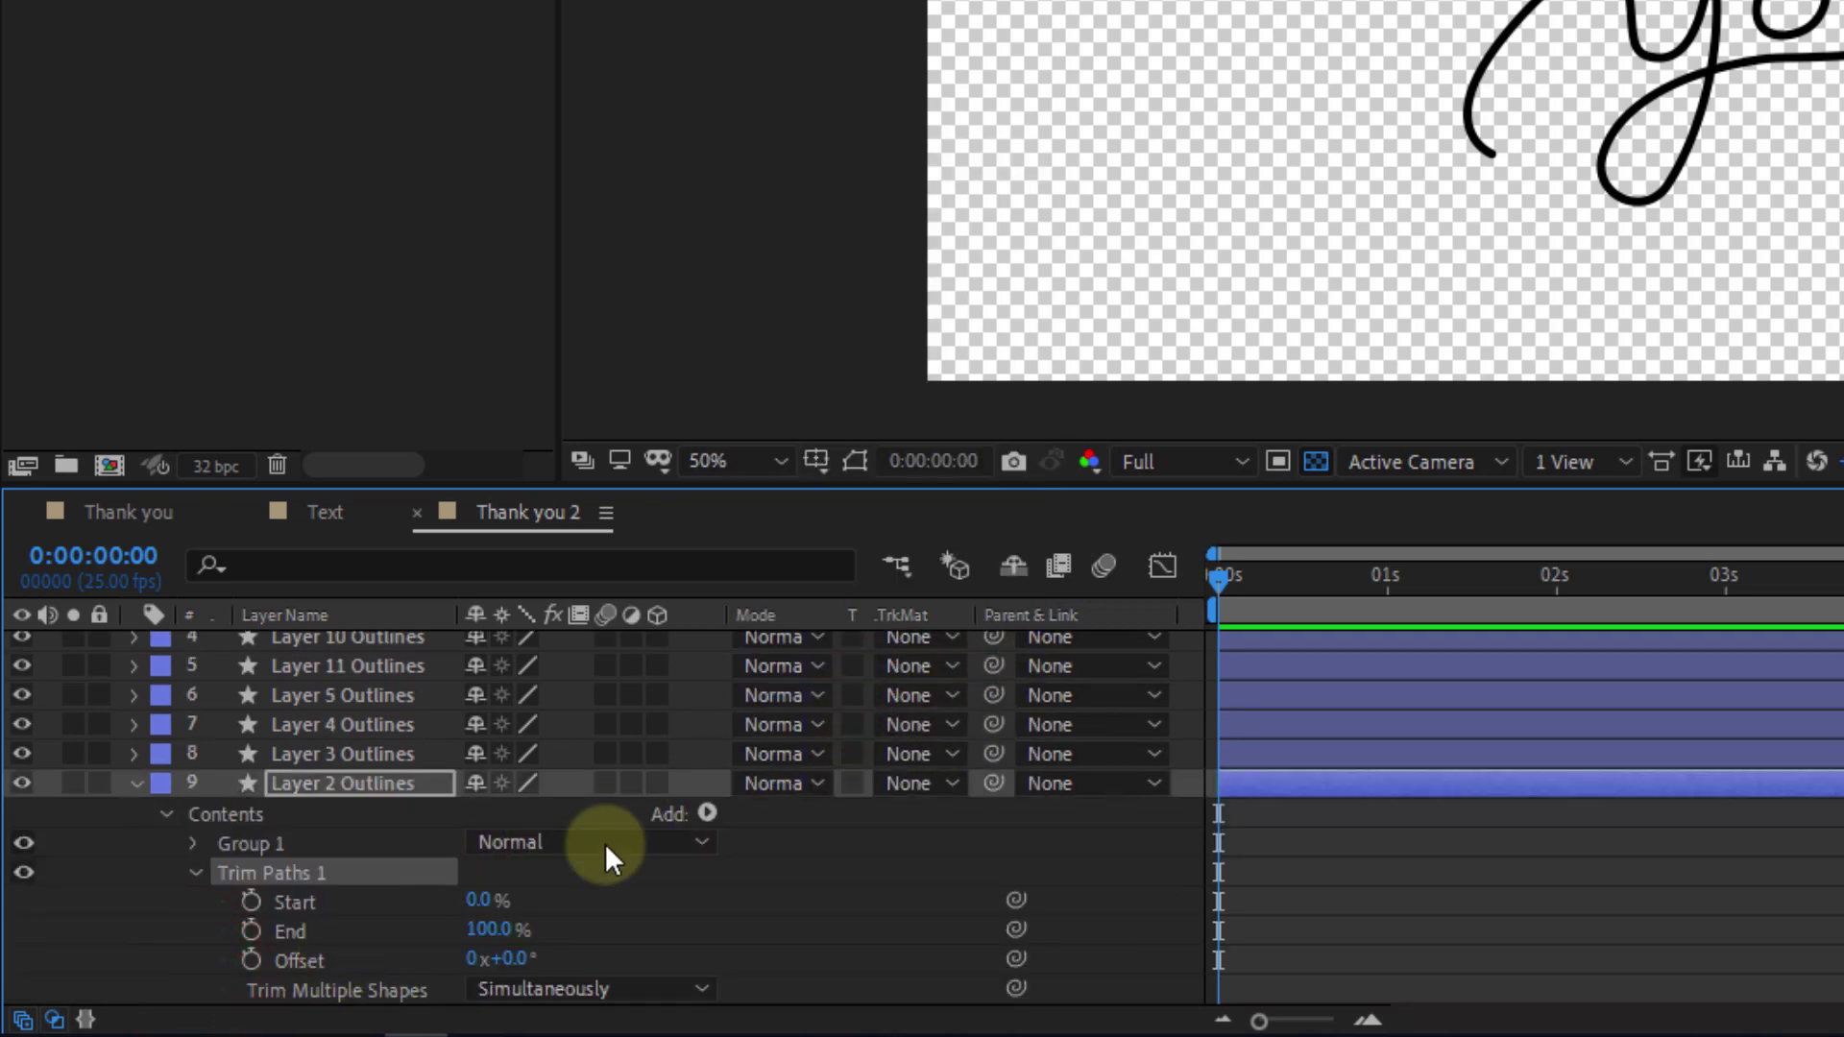
- Set the Trim Paths End value to 0%
left_click(489, 930)
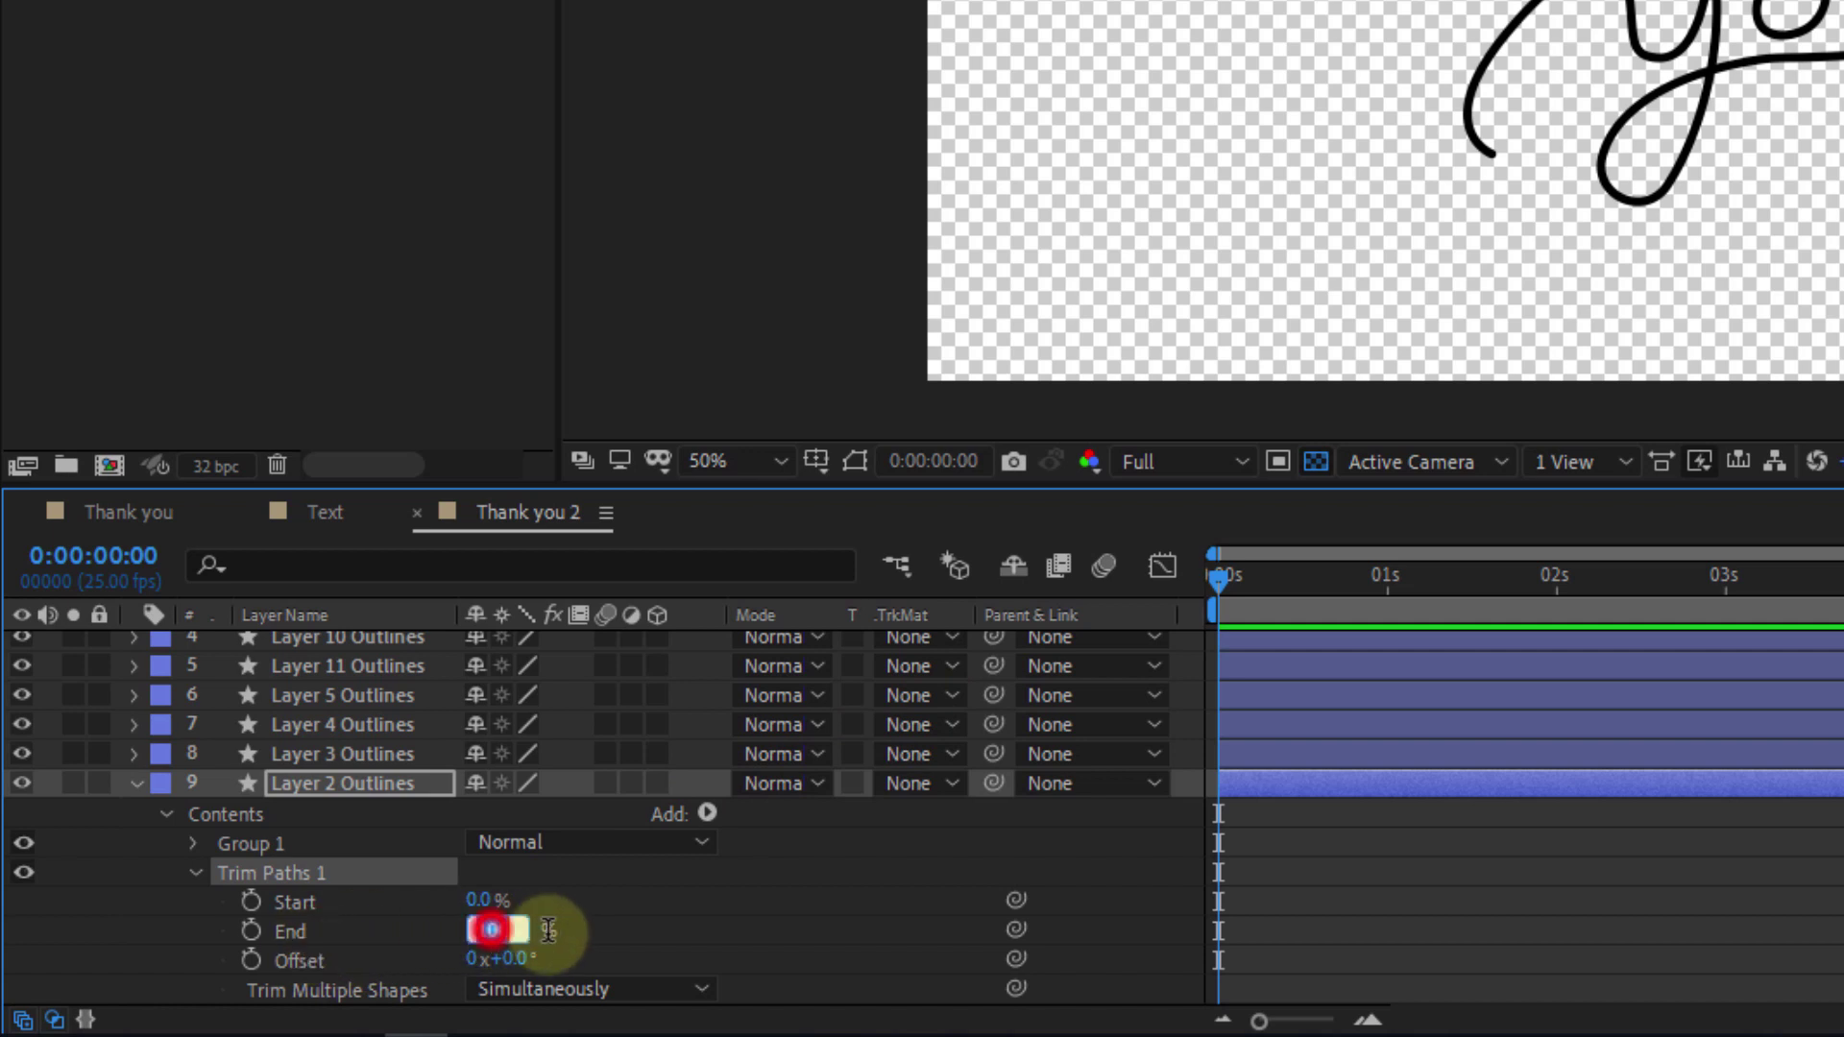
type("0")
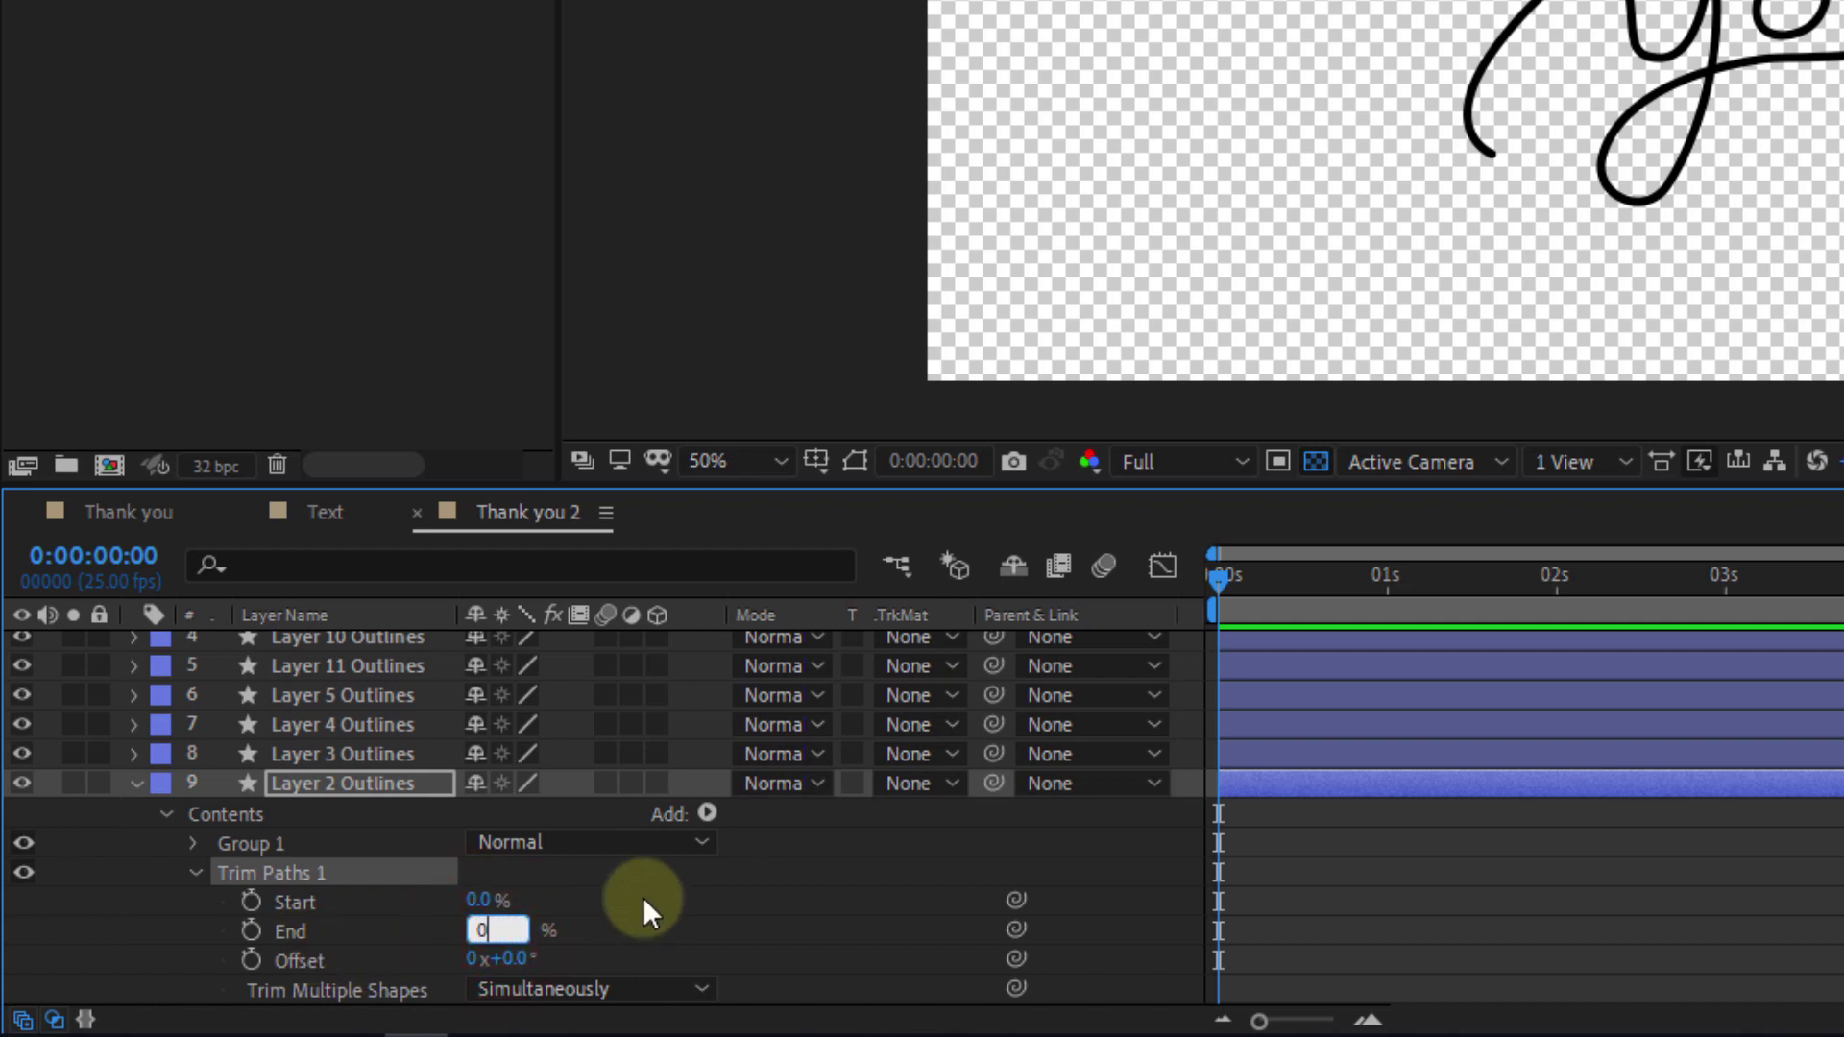
key("Return")
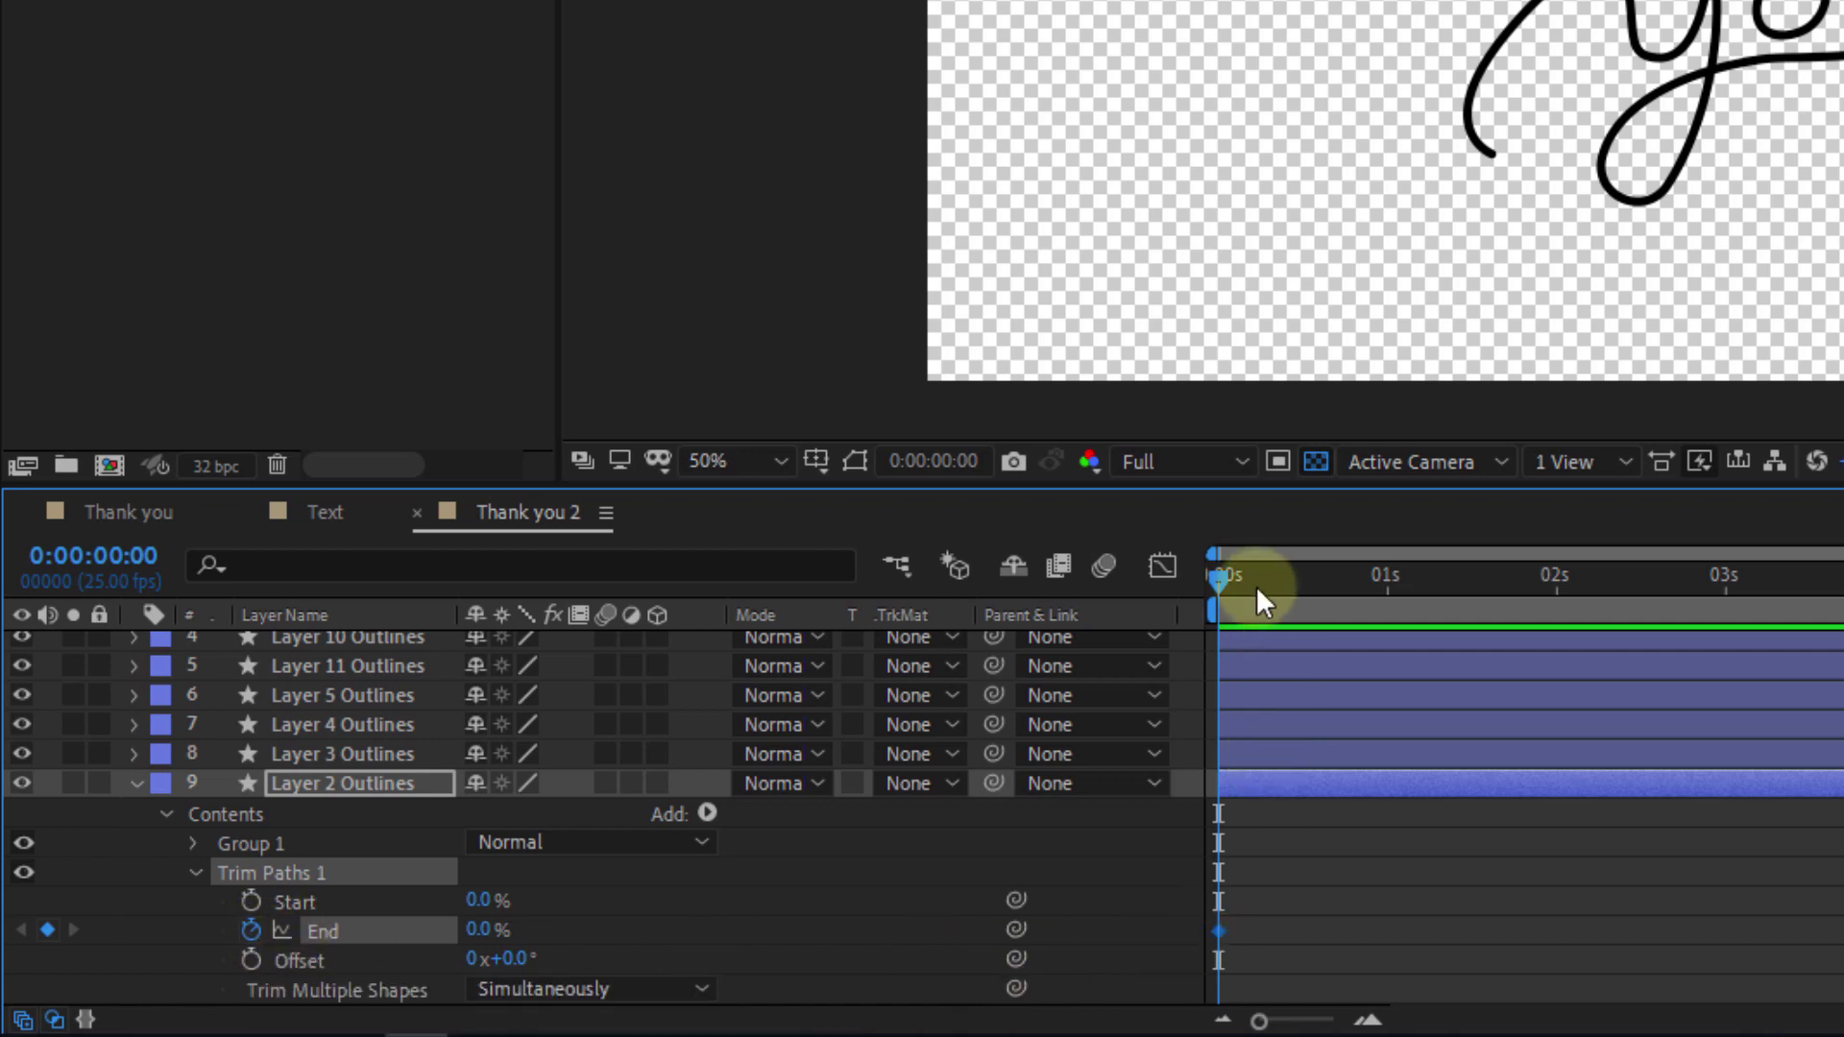
- At the 2-second mark, set End to 100% and play back the write-on
left_click_drag(1256, 587, 1556, 578)
left_click(478, 929)
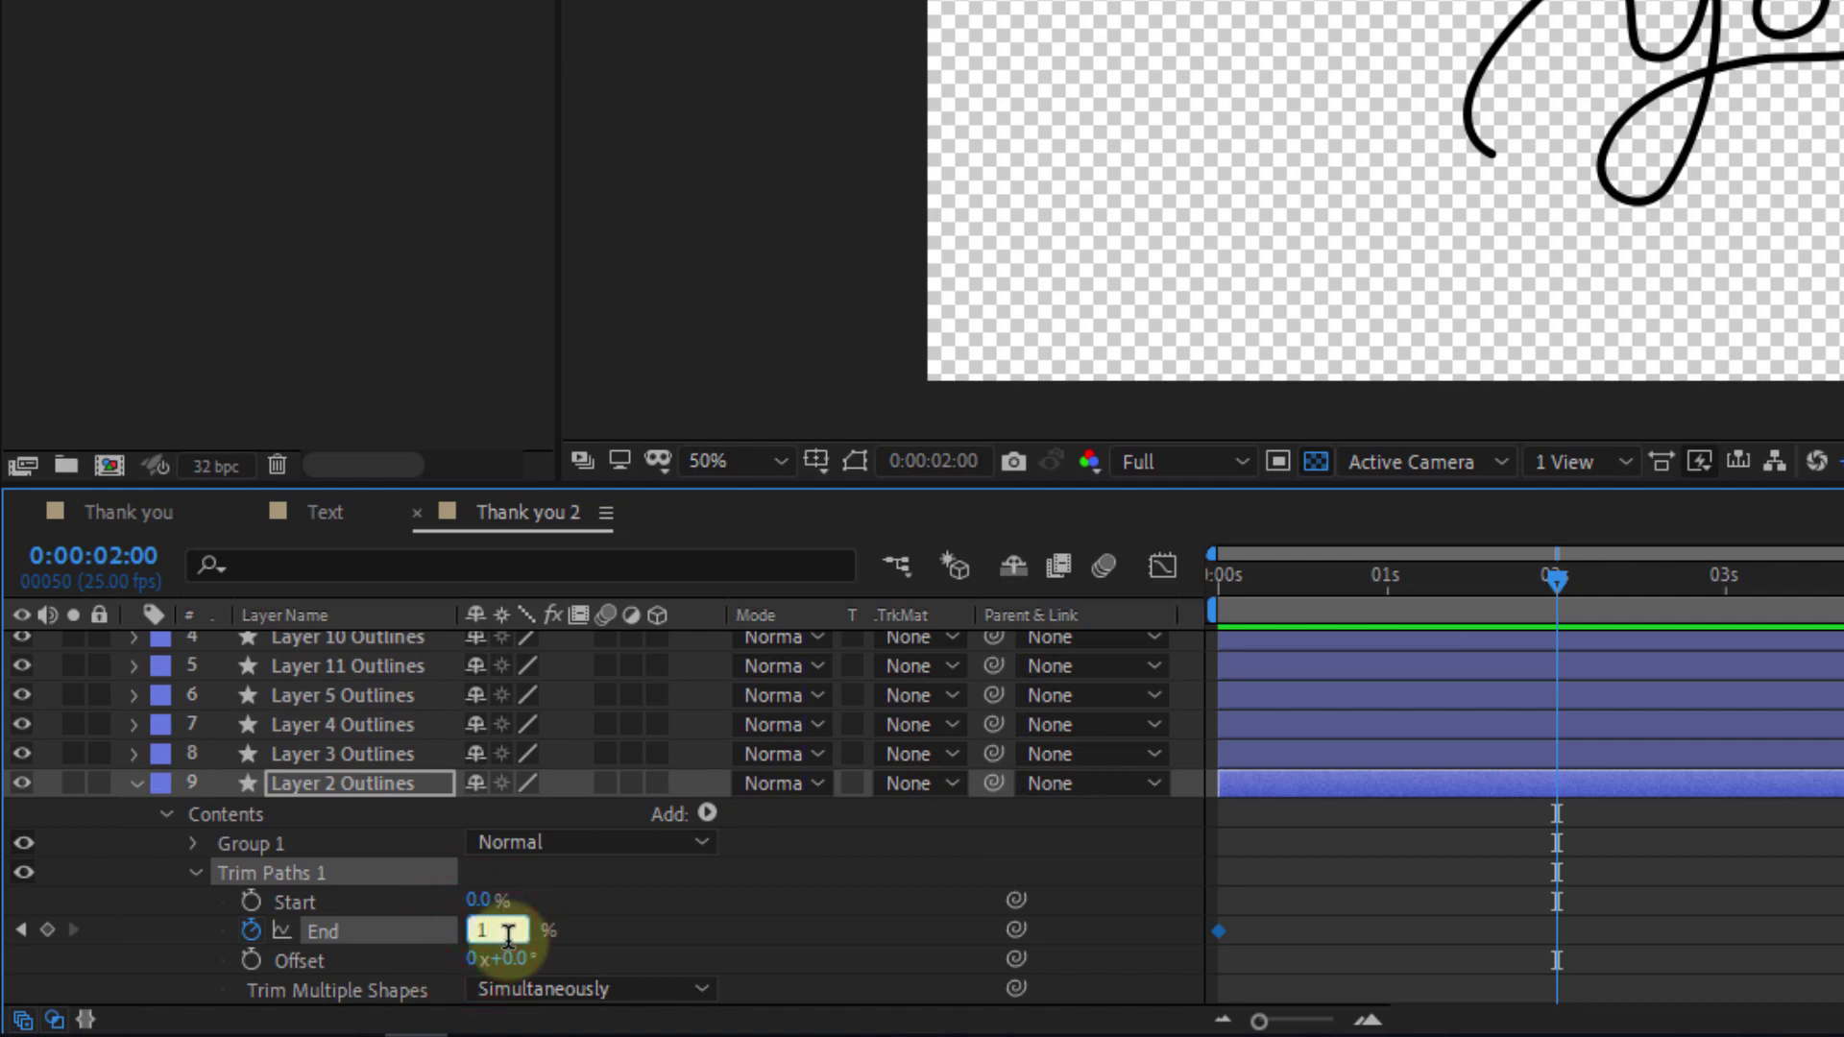
type("100")
key("Return")
key("space")
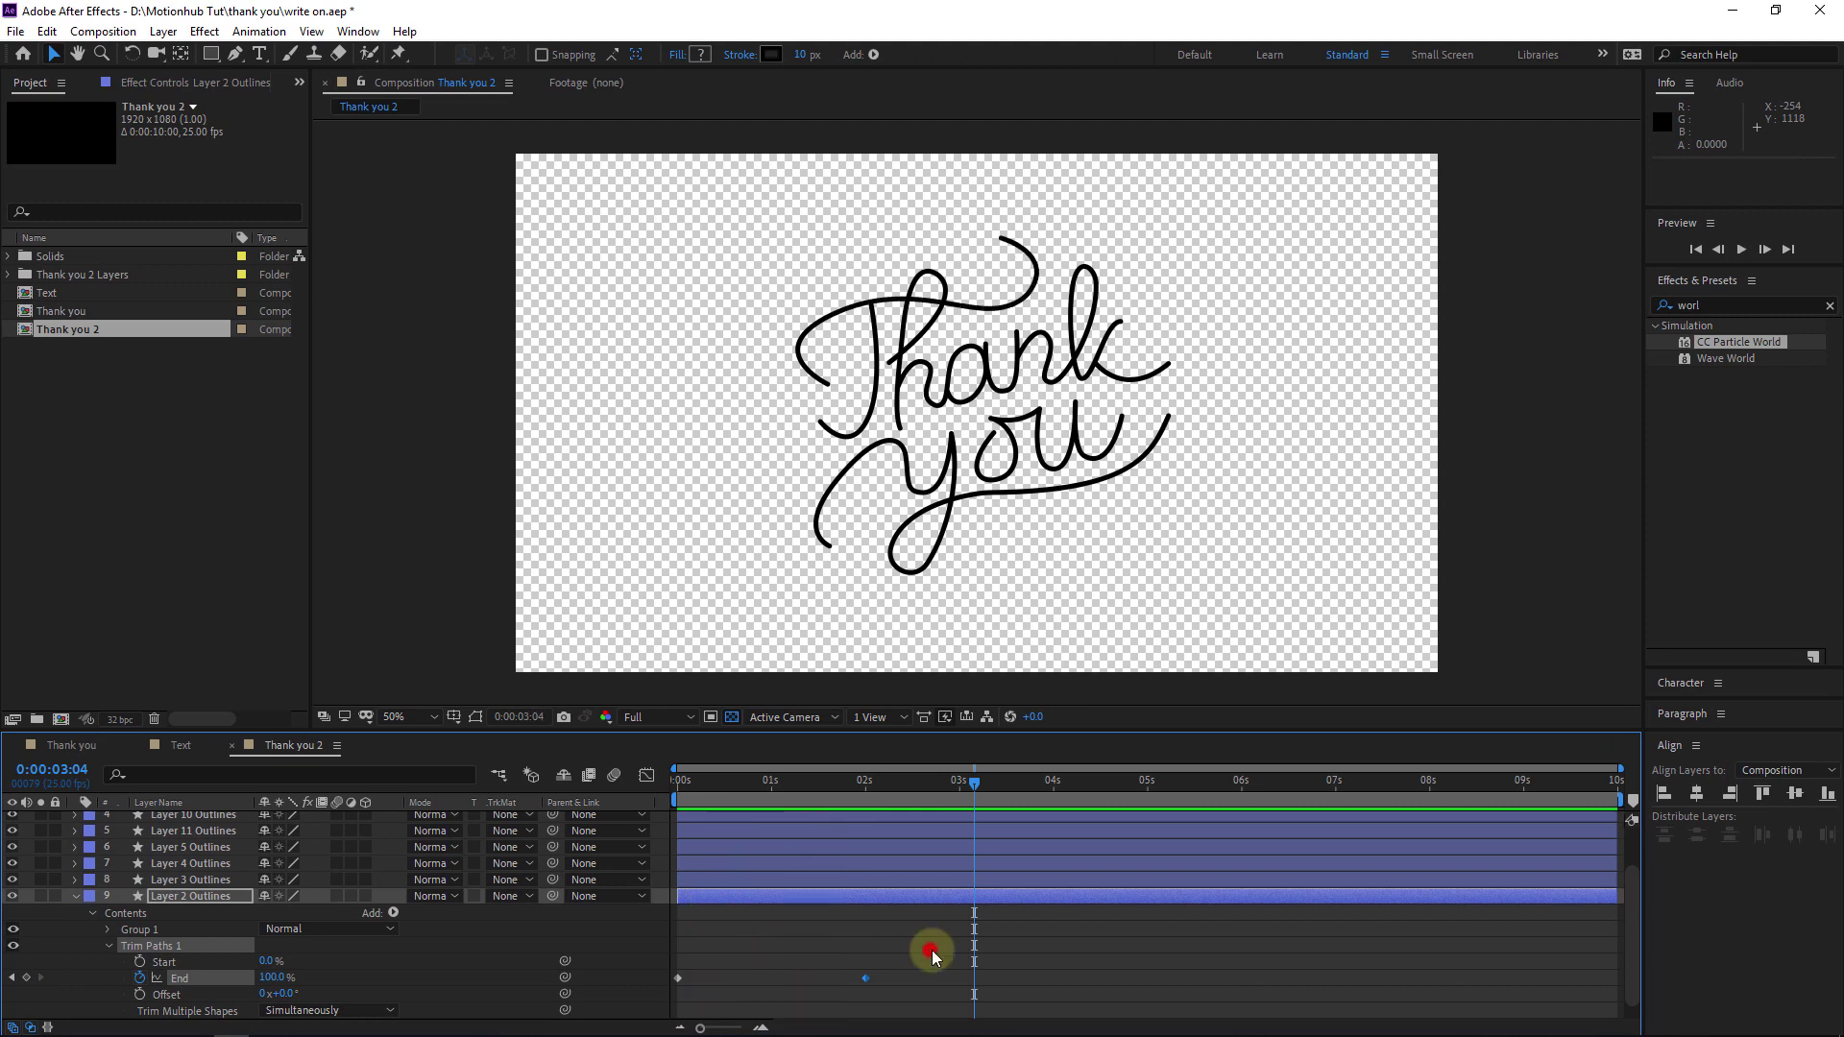
- Apply Easy Ease (F9) to both End keyframes
left_click_drag(931, 951, 662, 988)
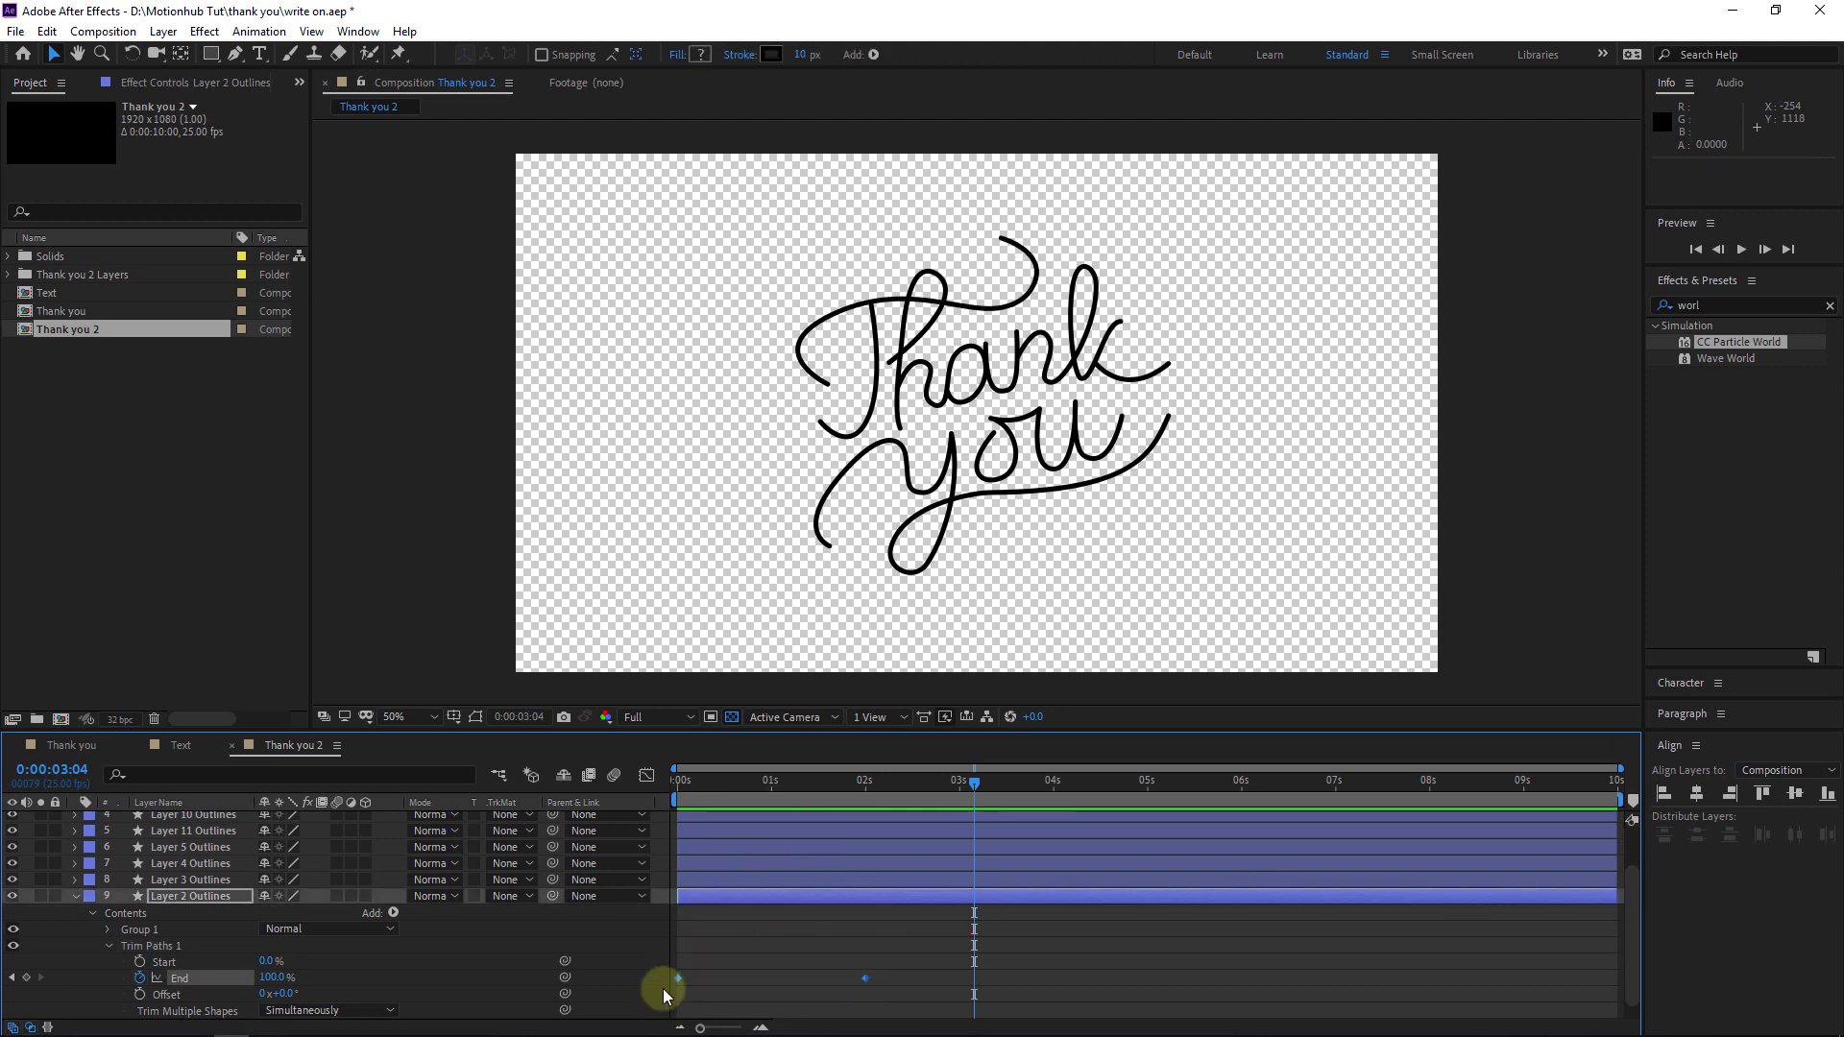
key("F9")
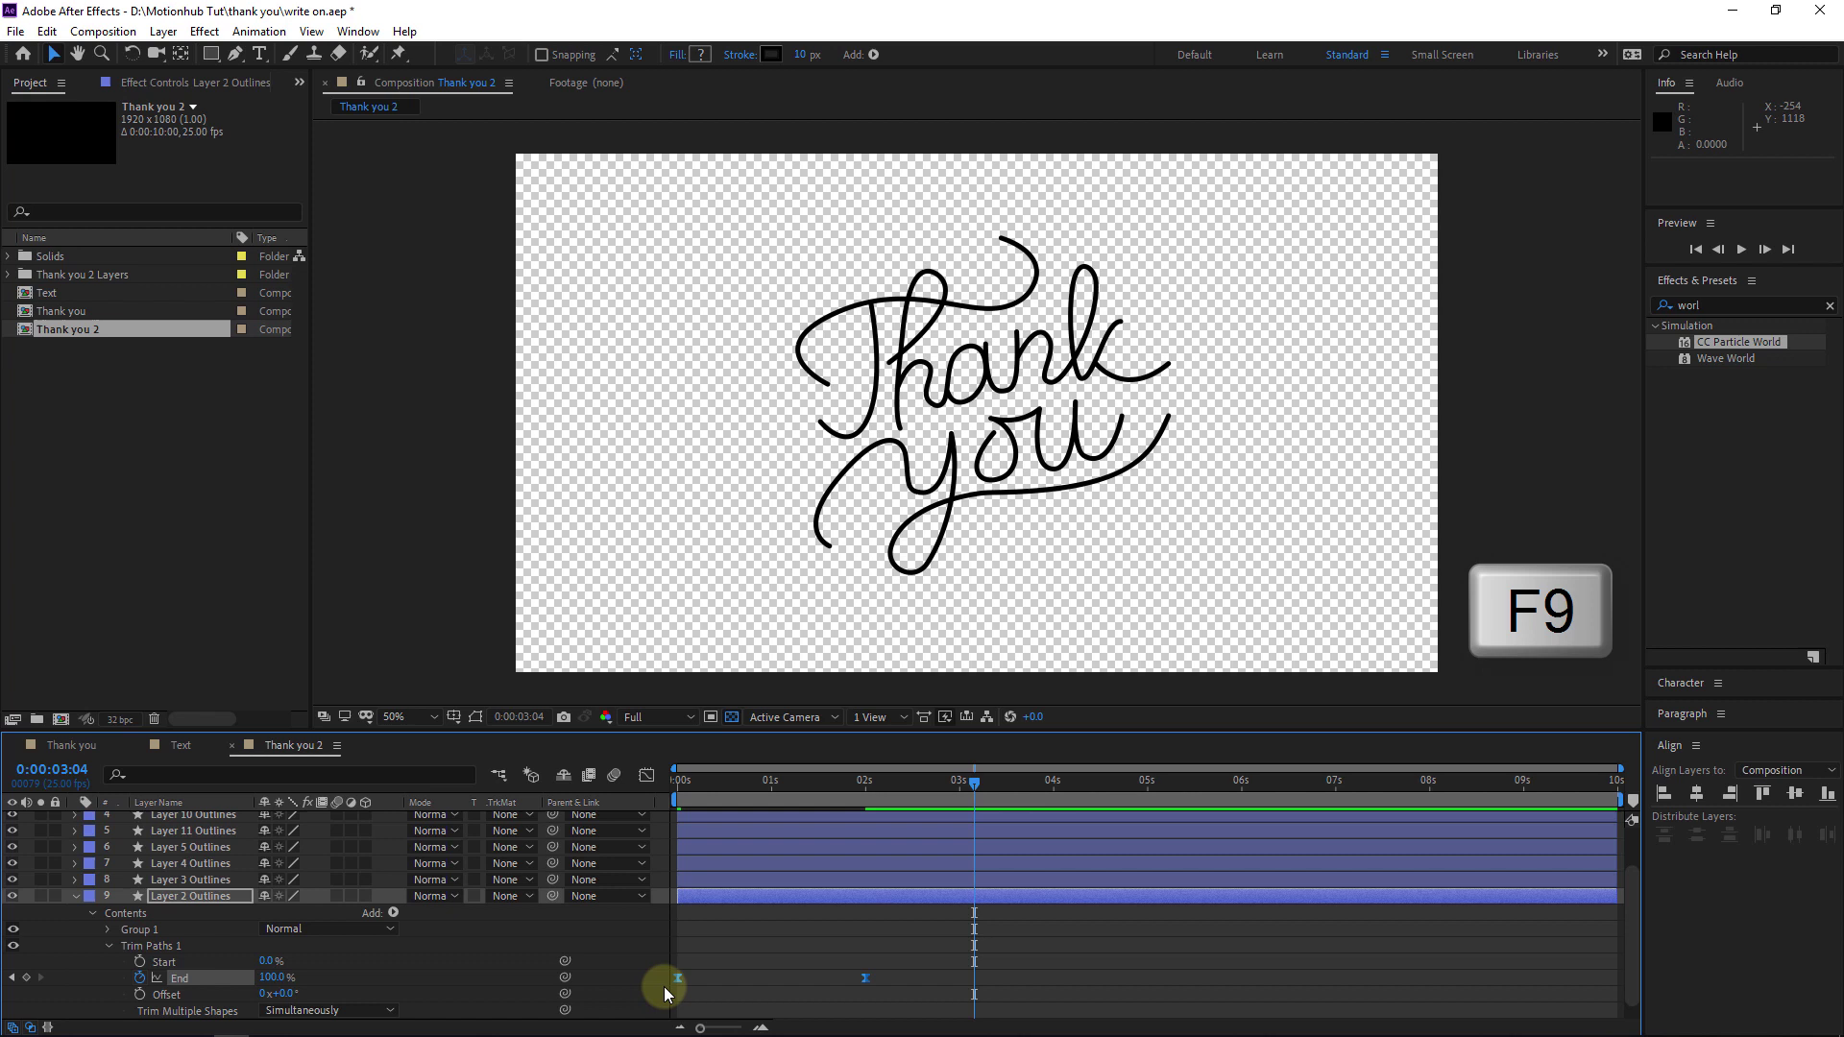
left_click_drag(898, 961, 684, 999)
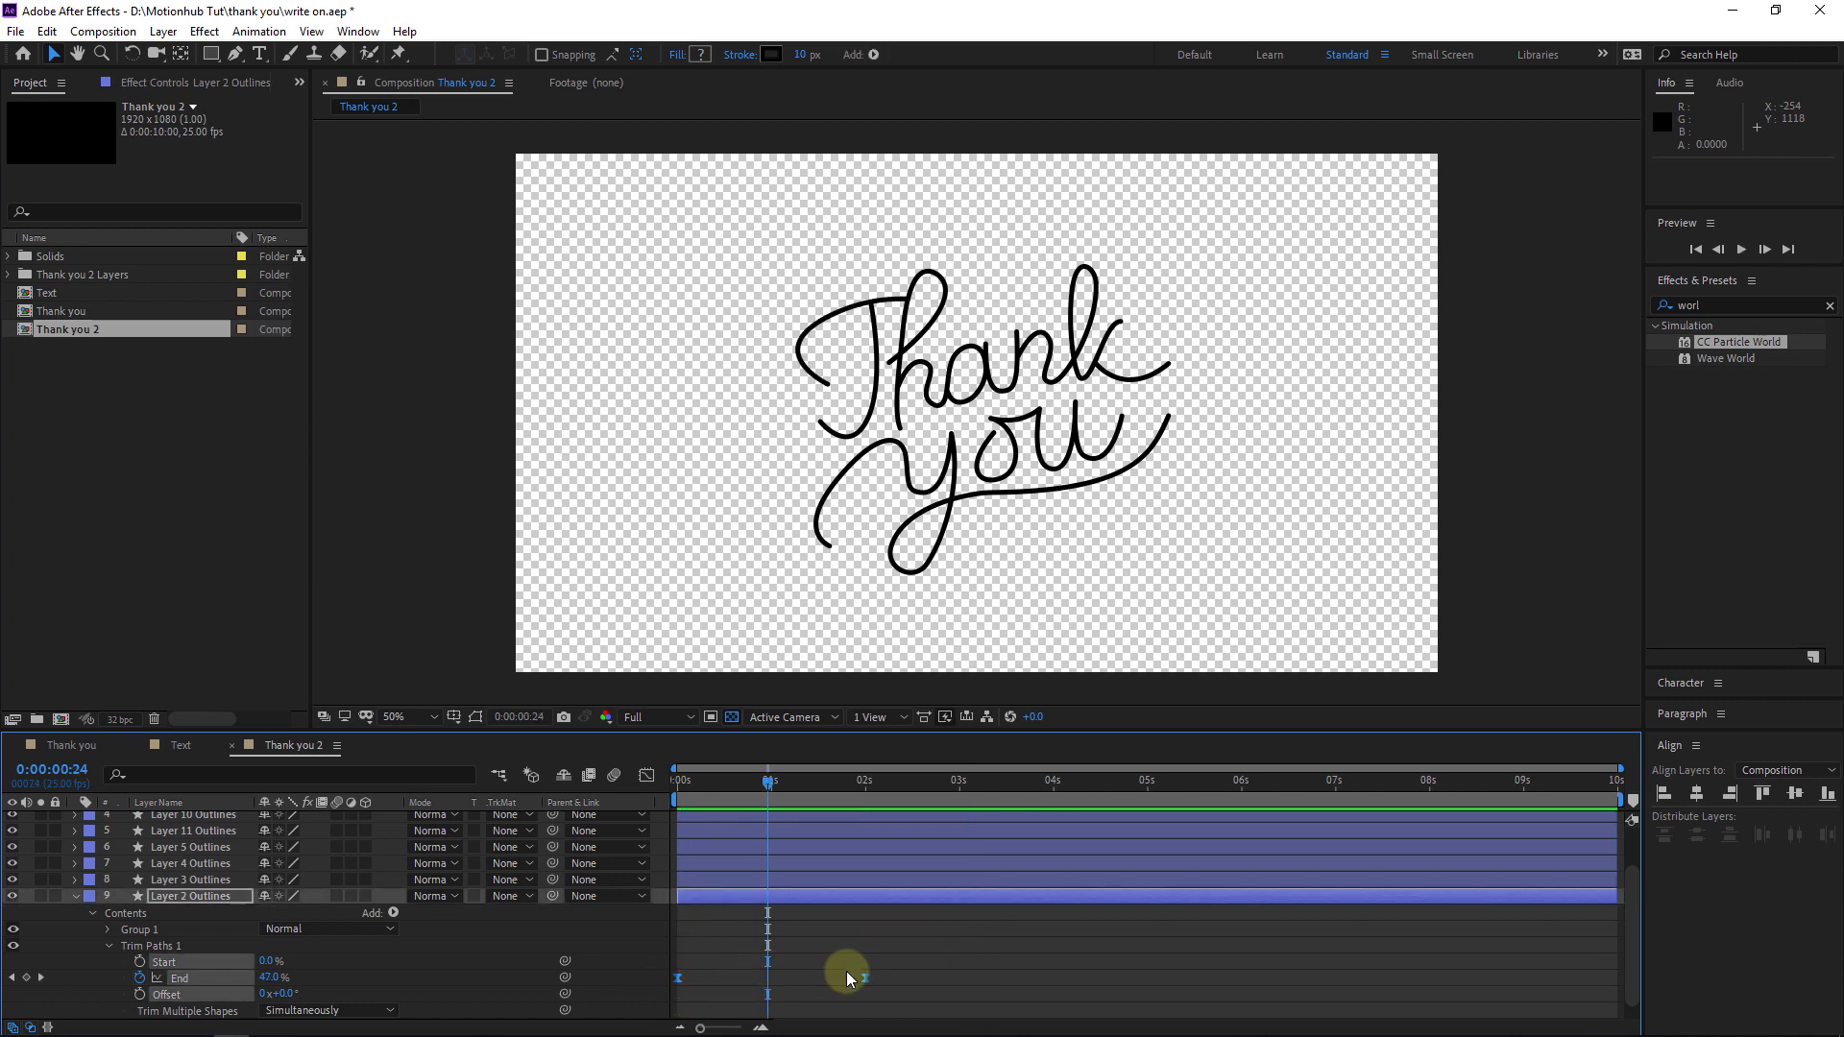
- In the Graph Editor, skew the End speed curve to start fast and slow down, then preview
left_click(646, 776)
left_click_drag(903, 956, 638, 951)
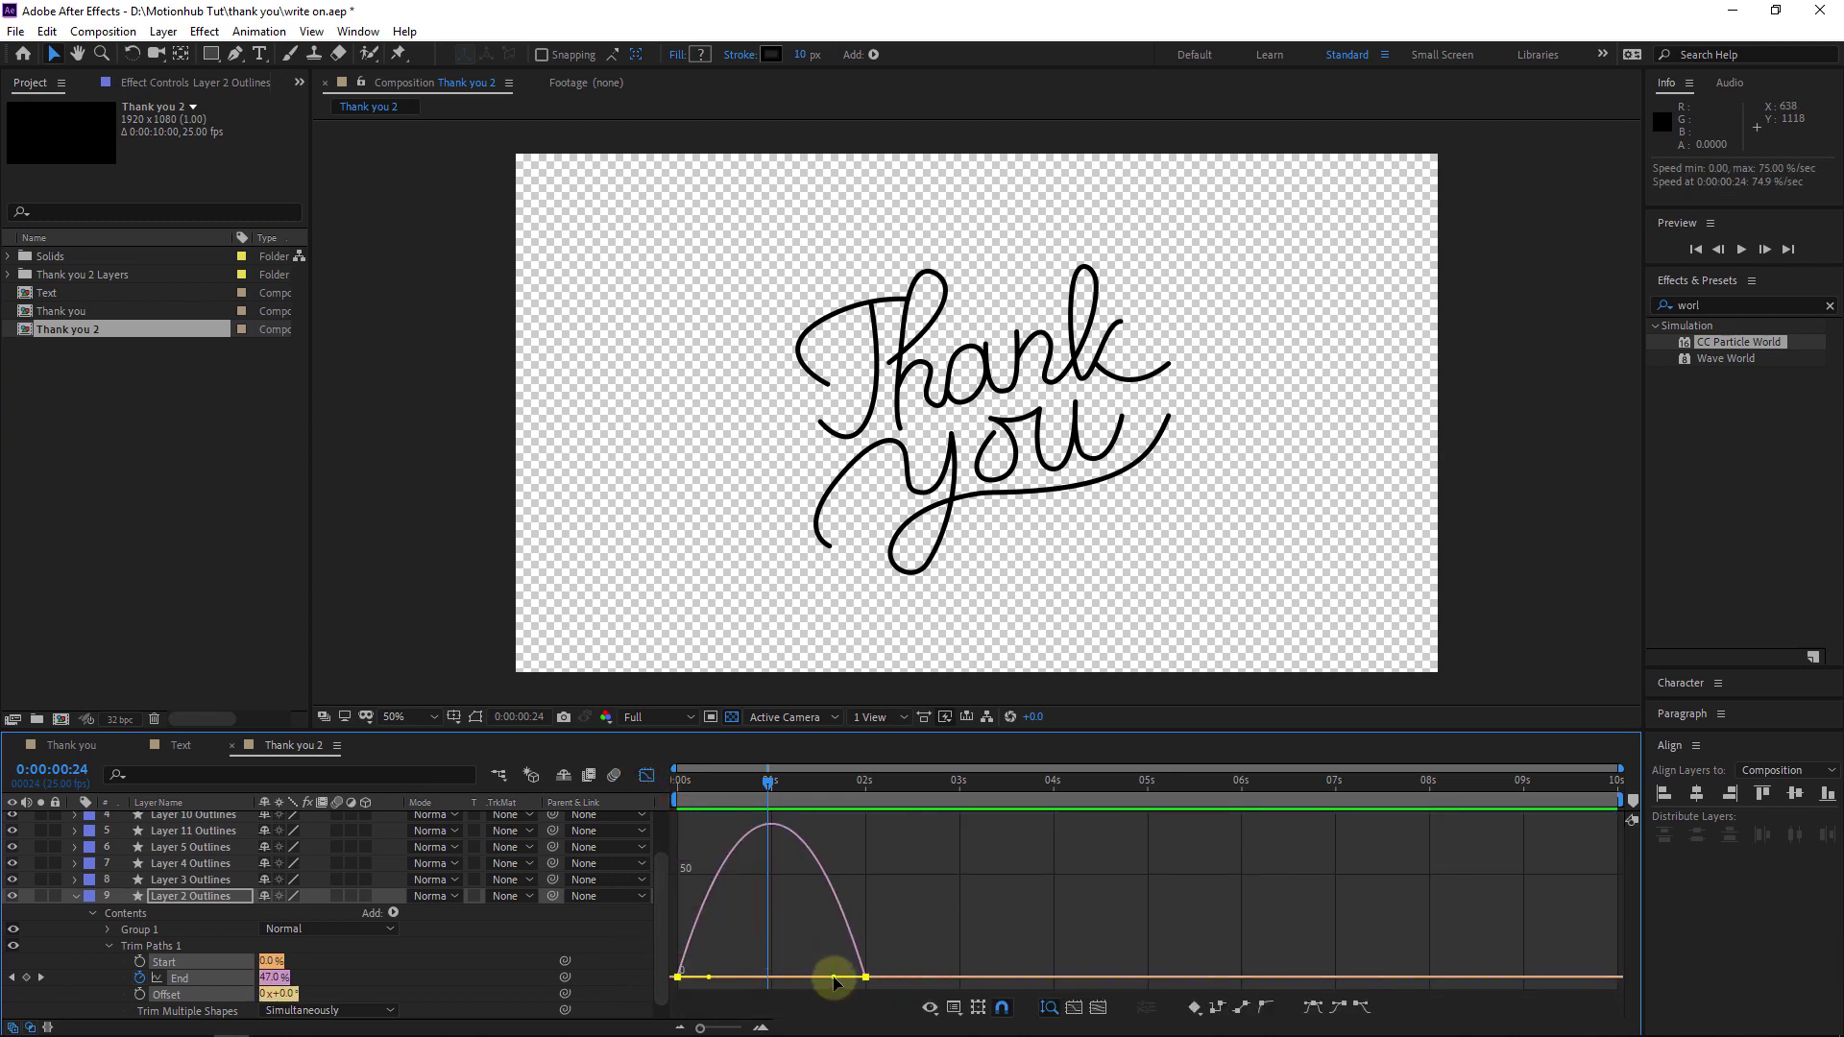
left_click_drag(832, 980, 695, 976)
key("space")
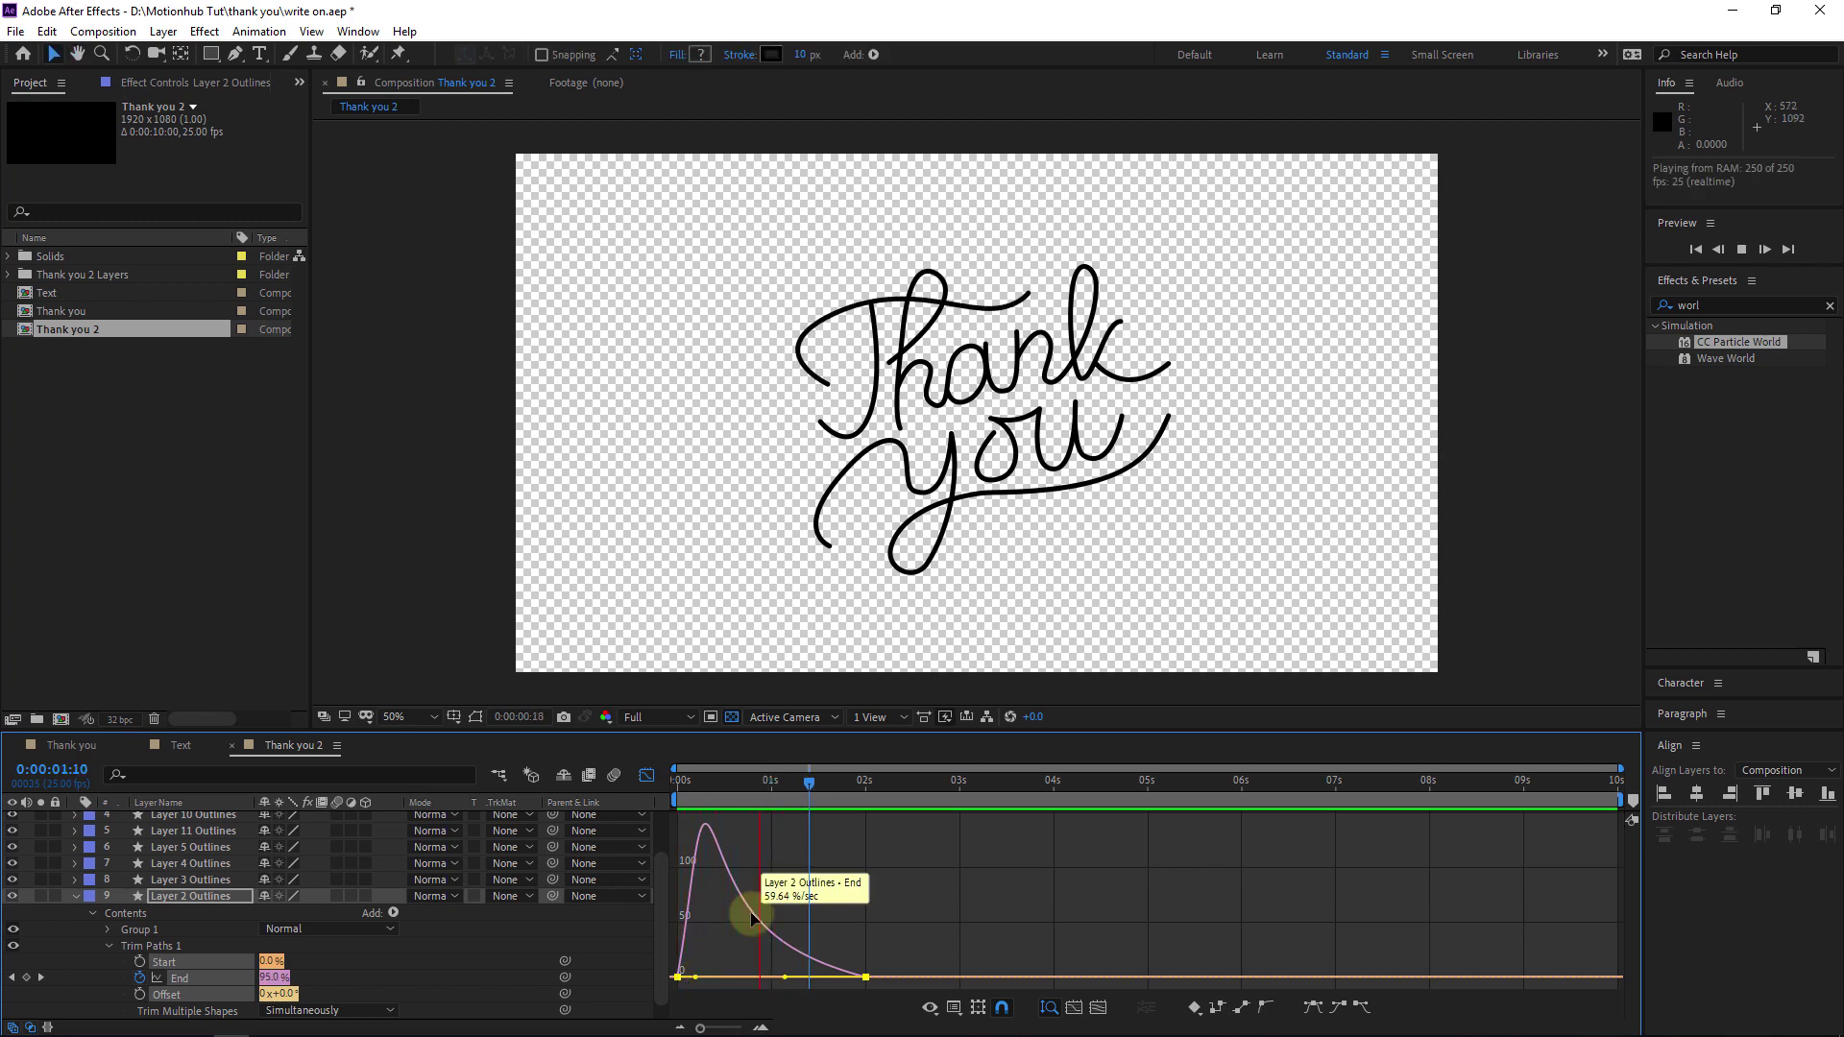
key("space")
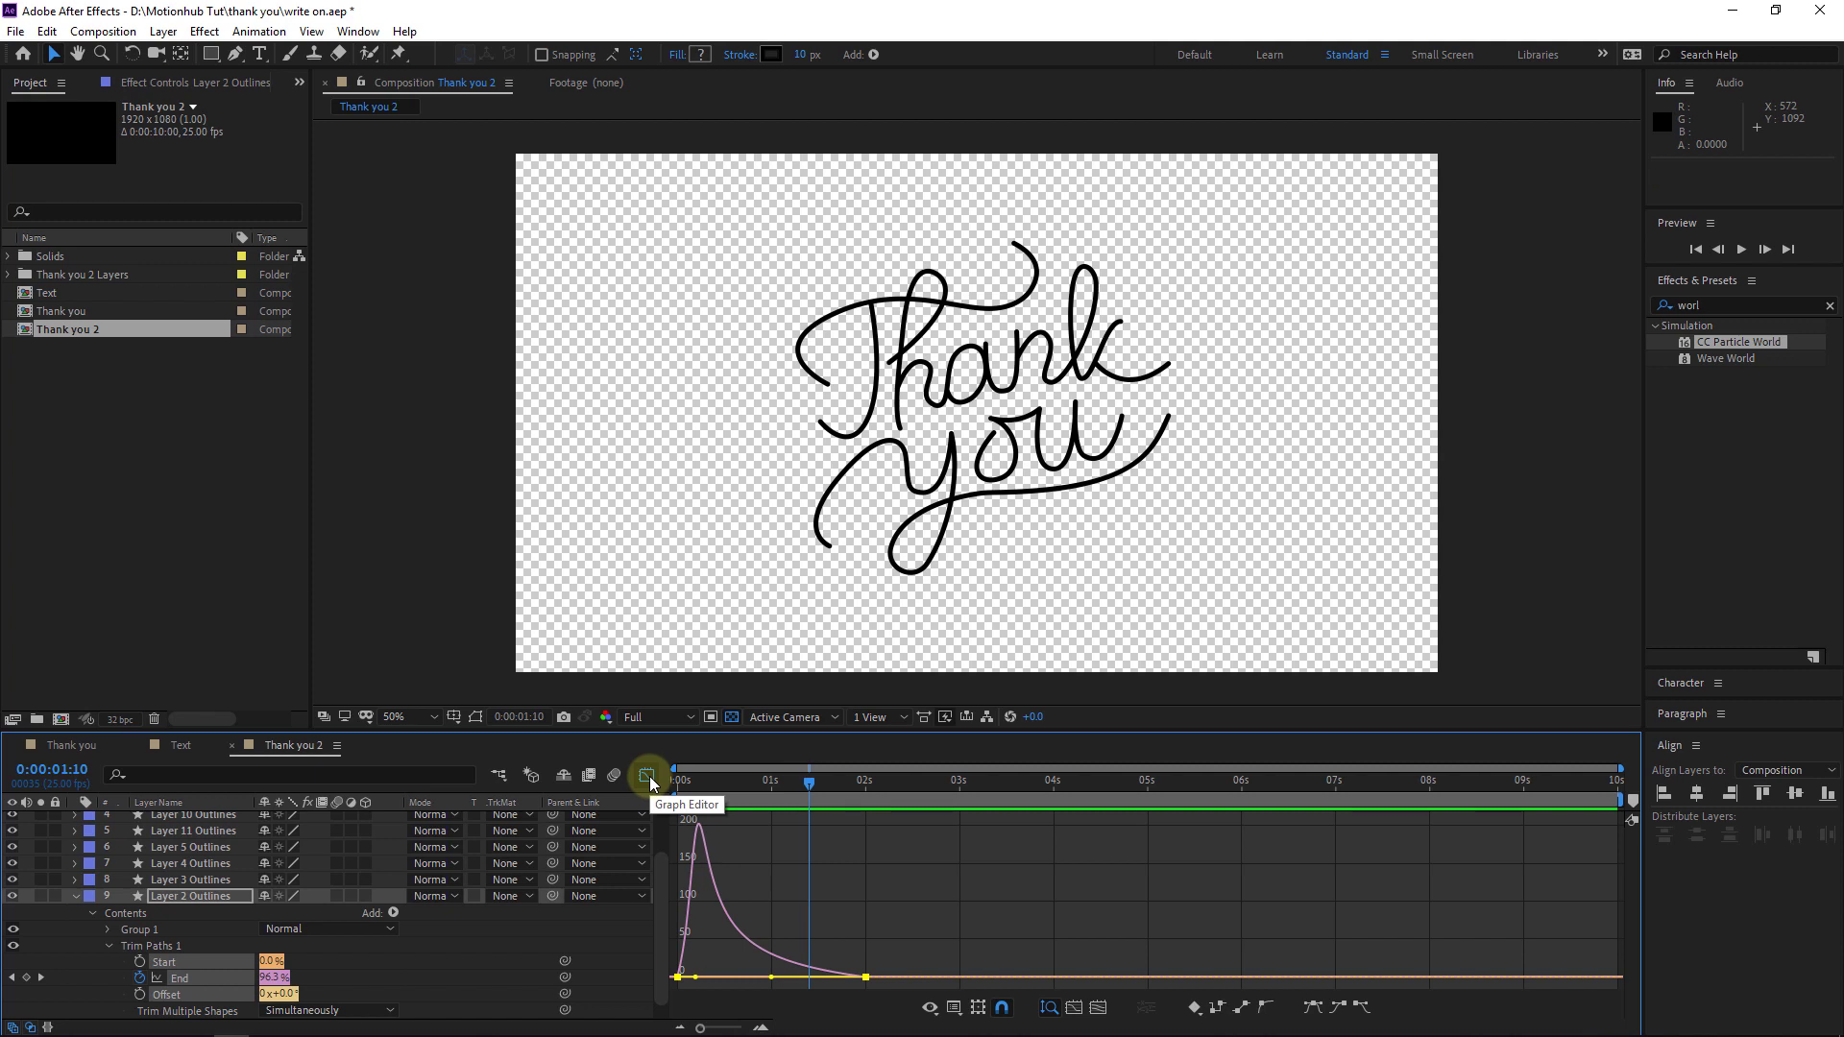
left_click(646, 775)
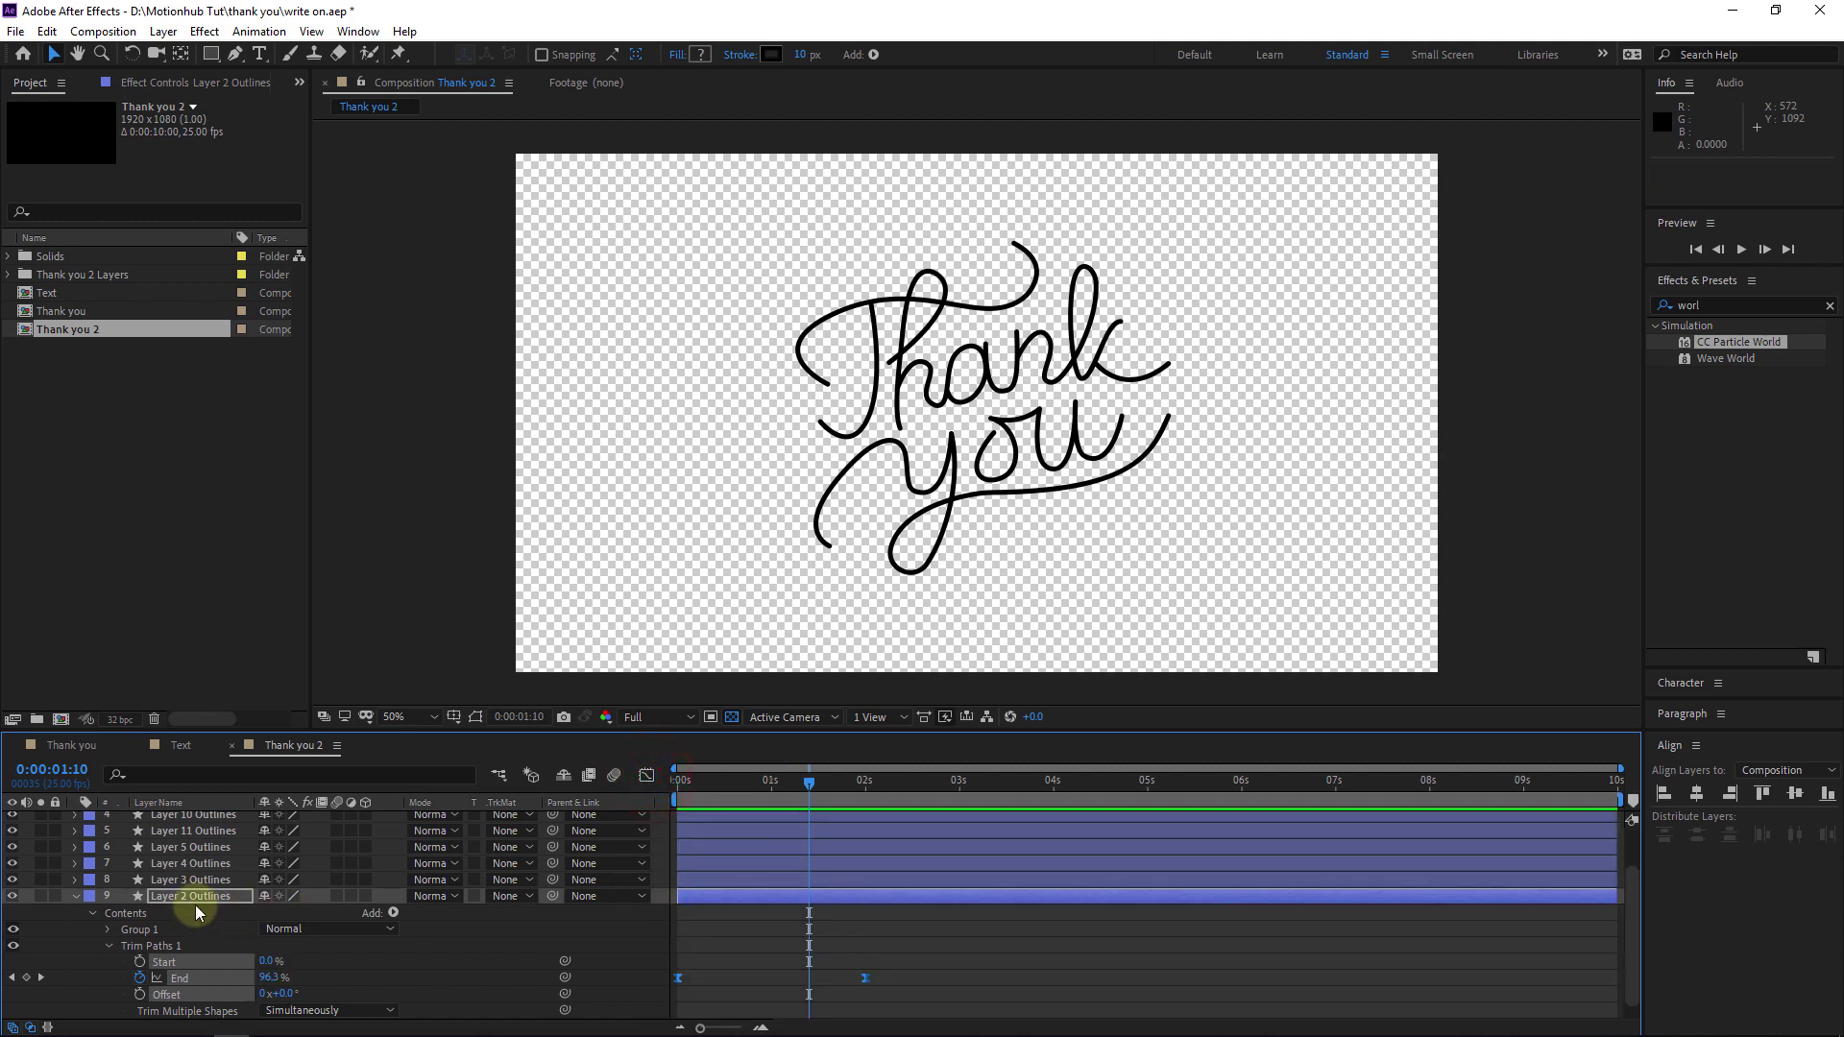
- Copy Trim Paths 1 and paste it at 0:00:00:00 onto the other eight Outlines layers
left_click(154, 946)
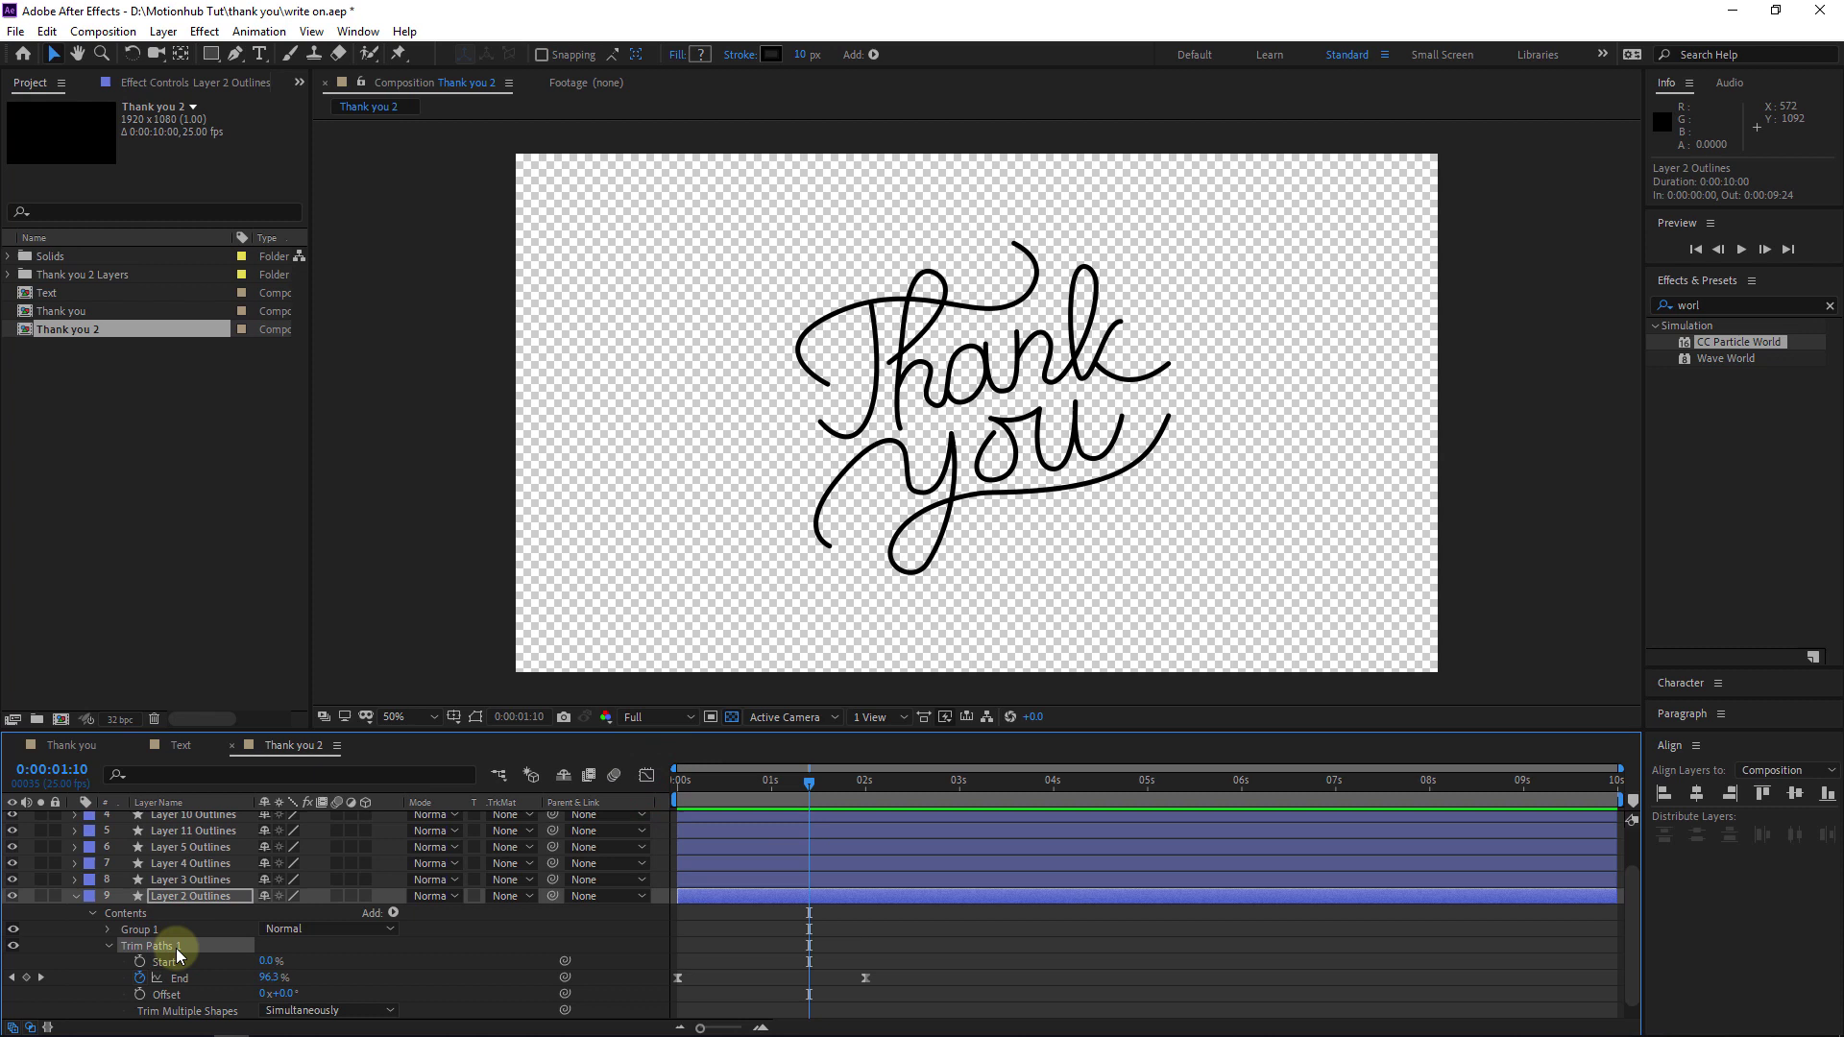
key("ctrl+c")
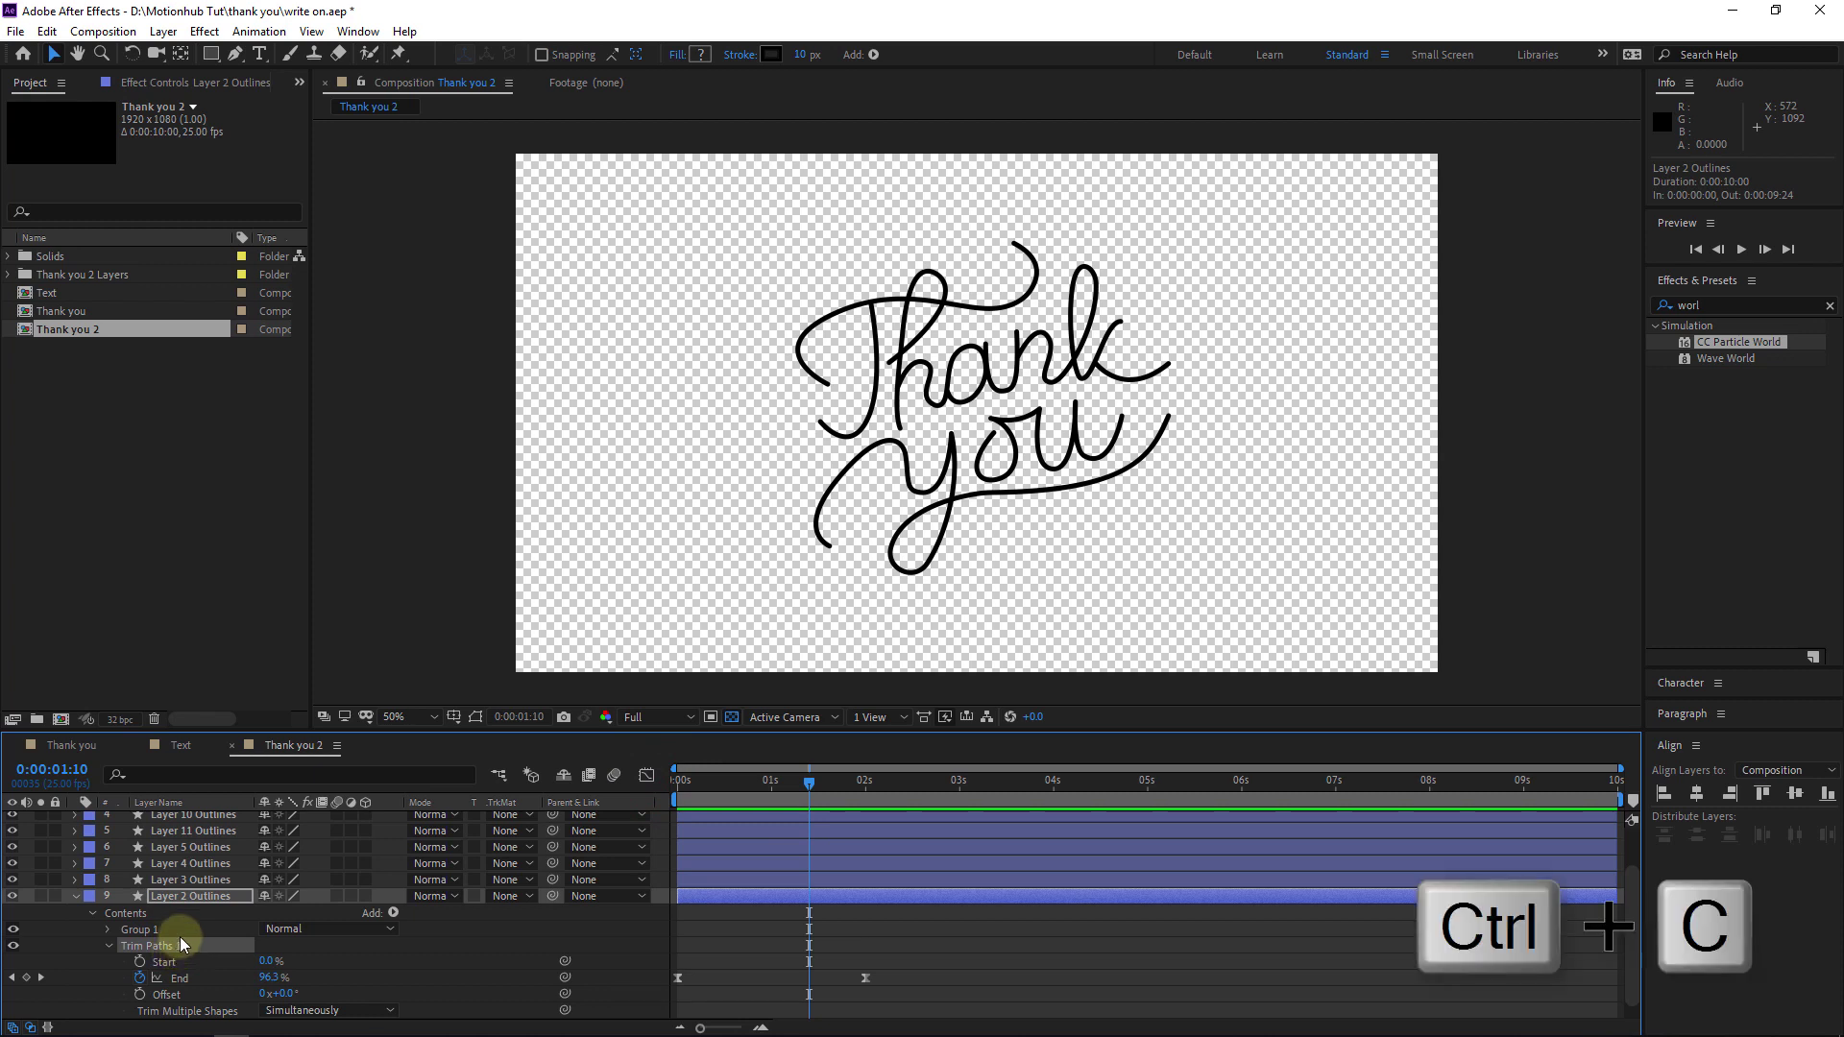
left_click(214, 880)
scroll(221, 890, "up", 2)
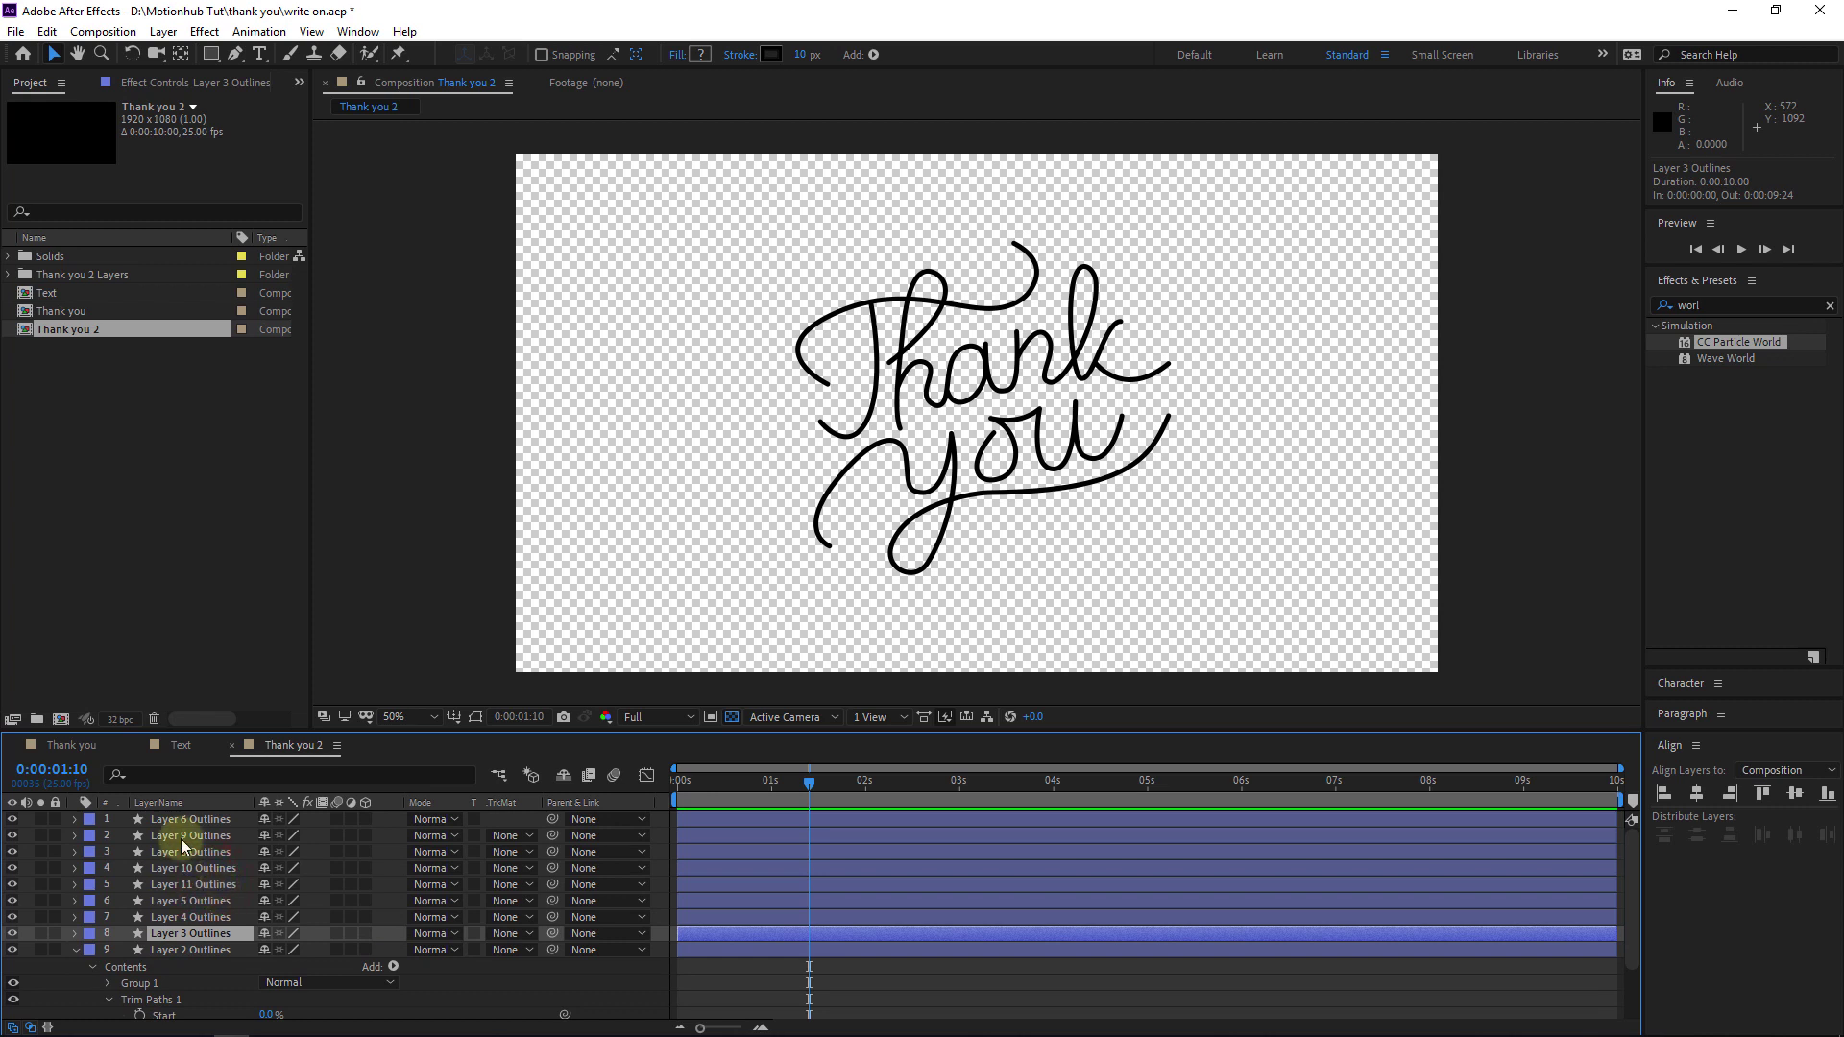
left_click(215, 820, "shift")
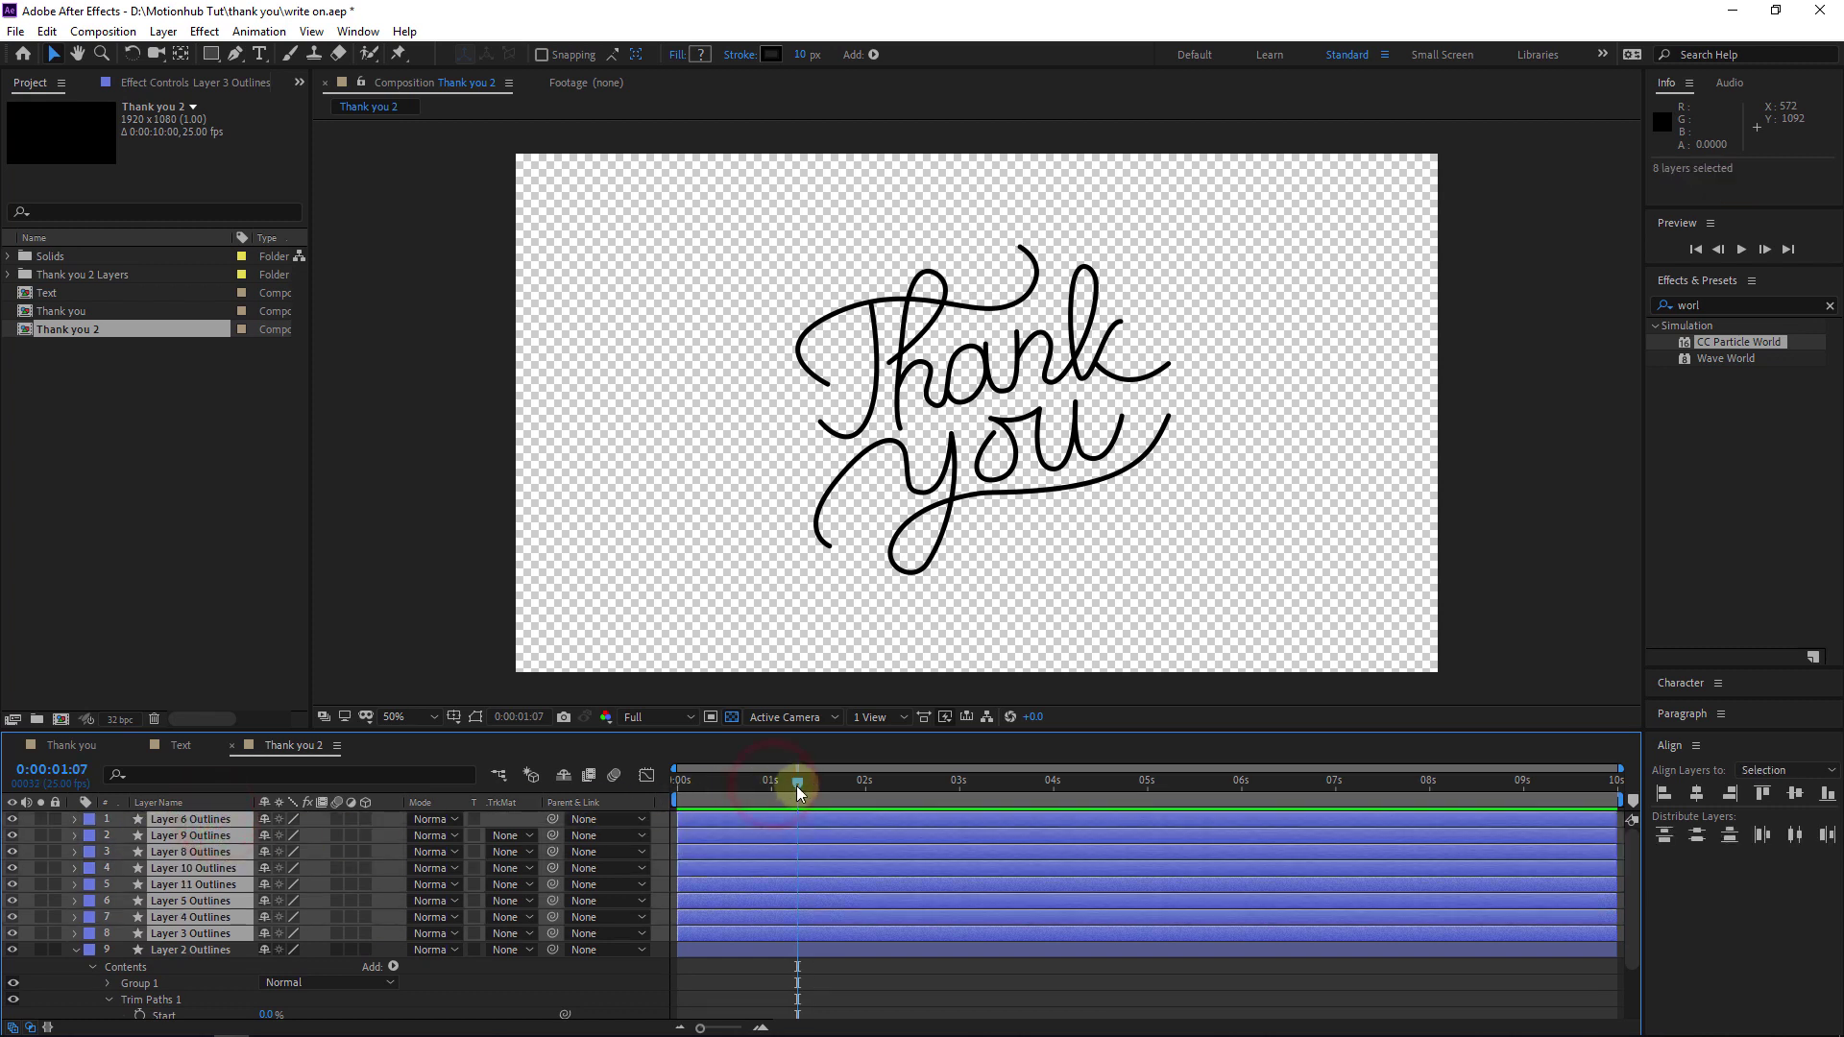
left_click_drag(797, 786, 670, 793)
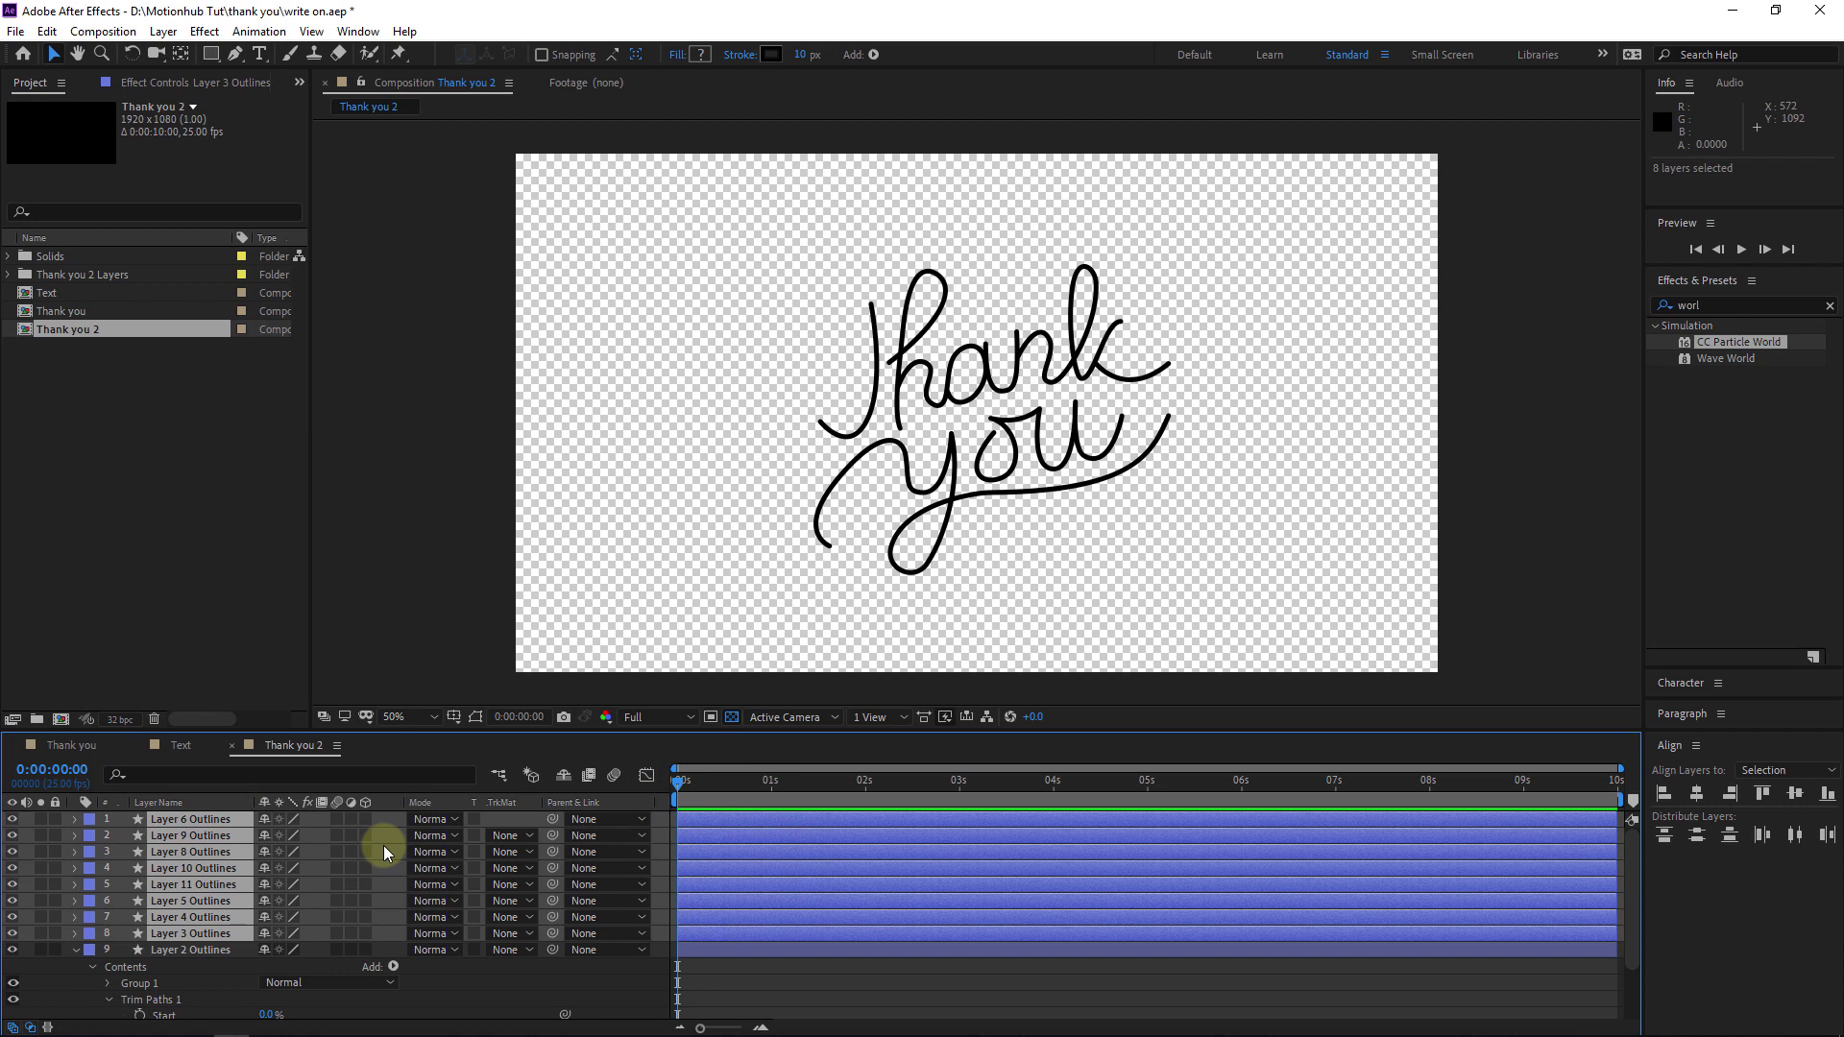
key("ctrl+v")
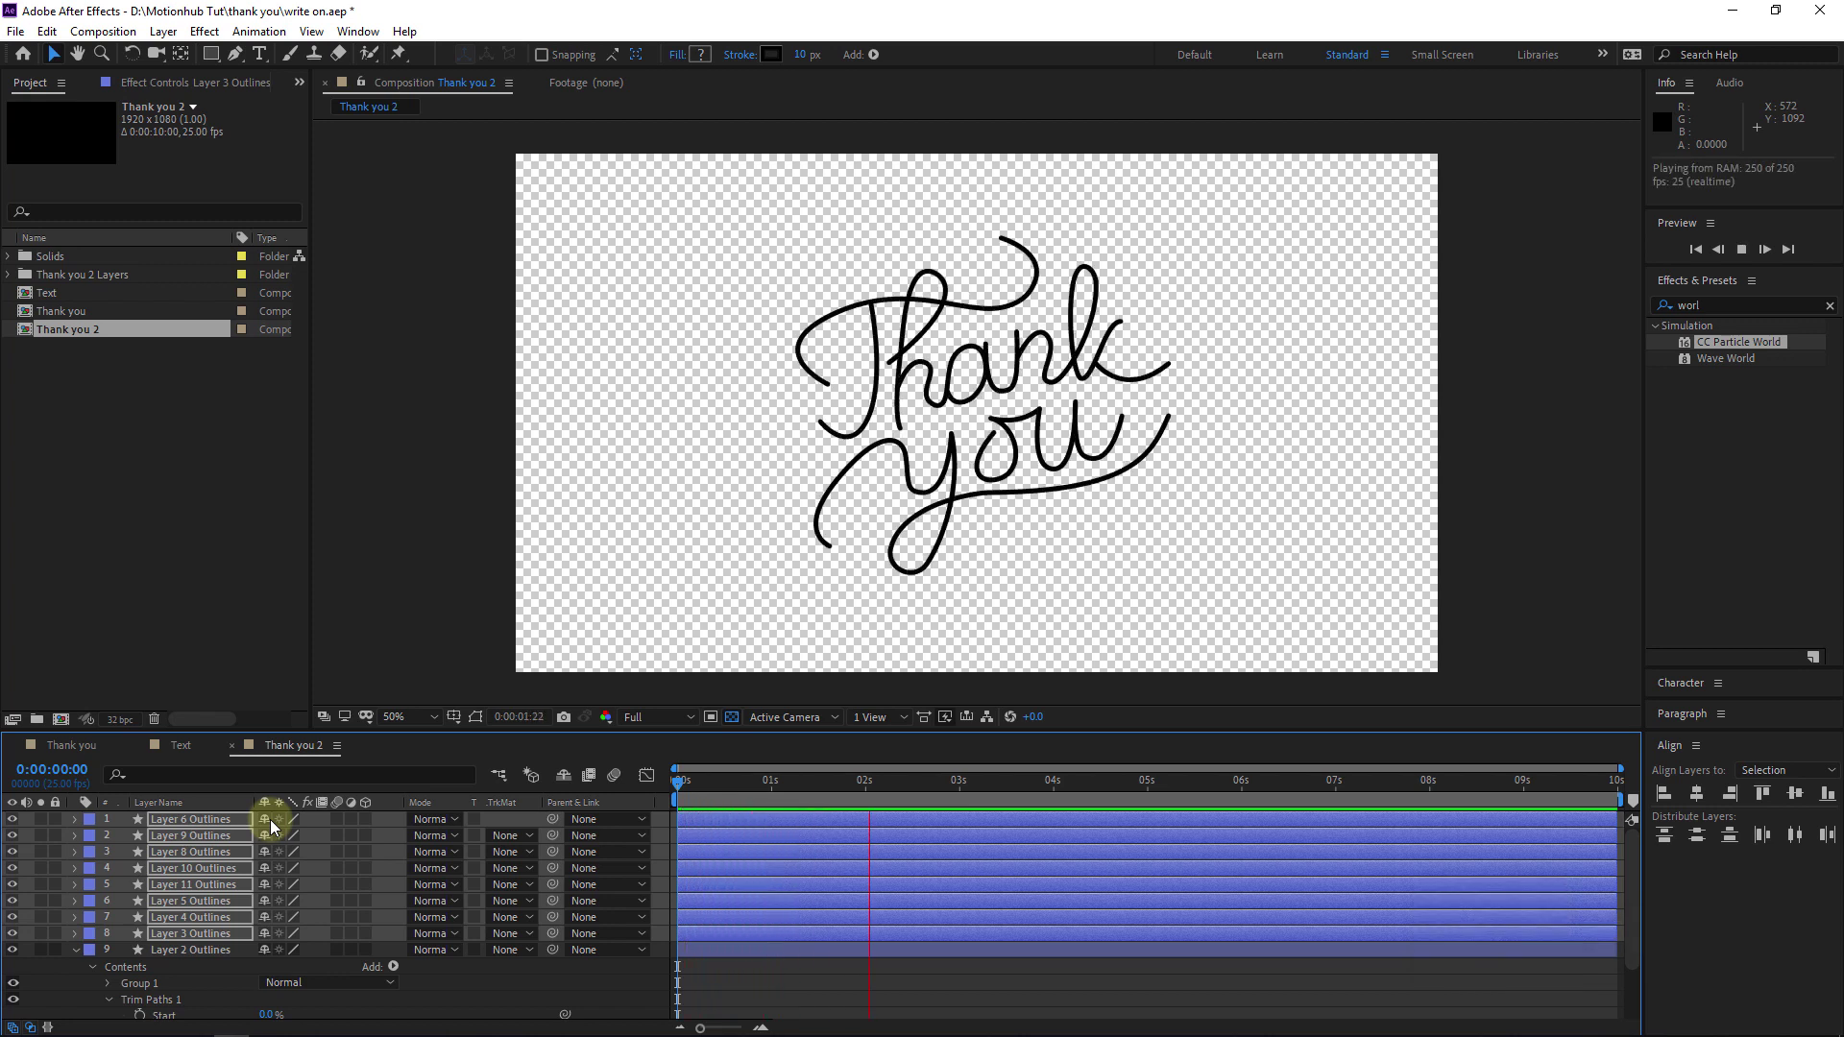
- Drag the Layer 4 and Layer 6 Outlines bars later to stagger their start times
left_click(121, 982)
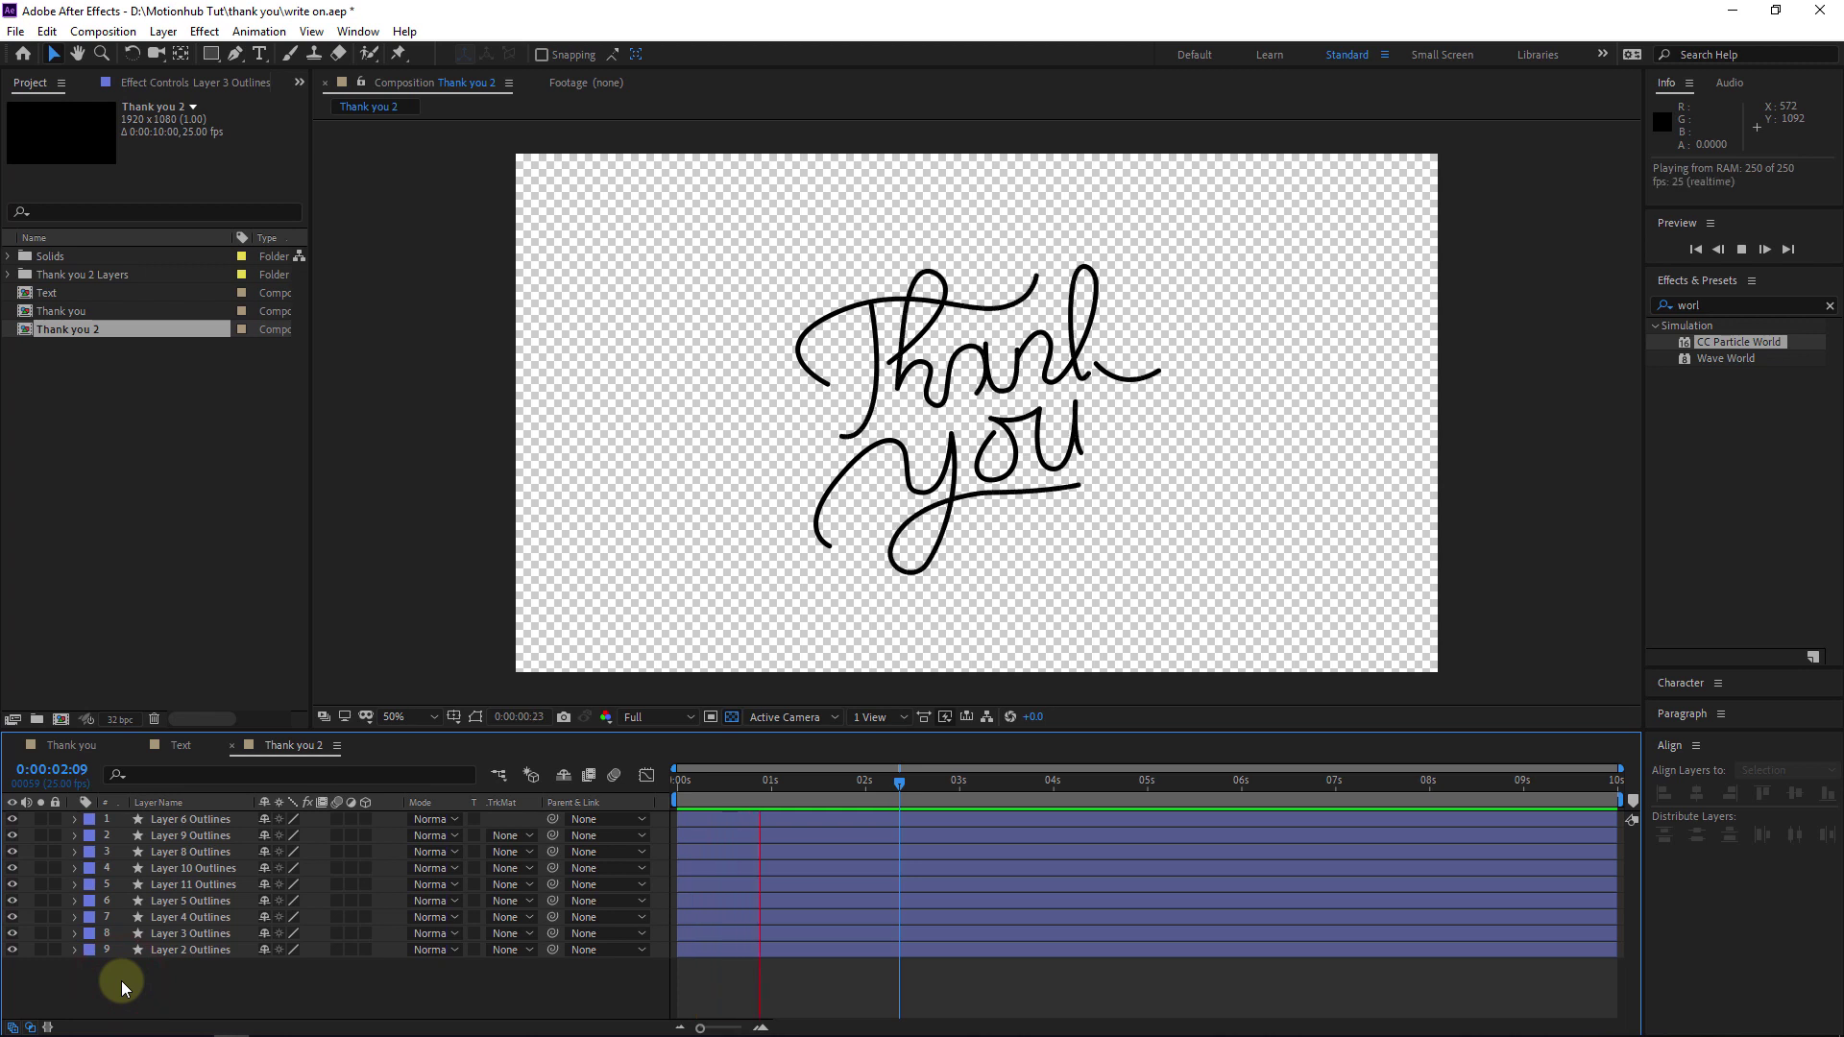
left_click(700, 934)
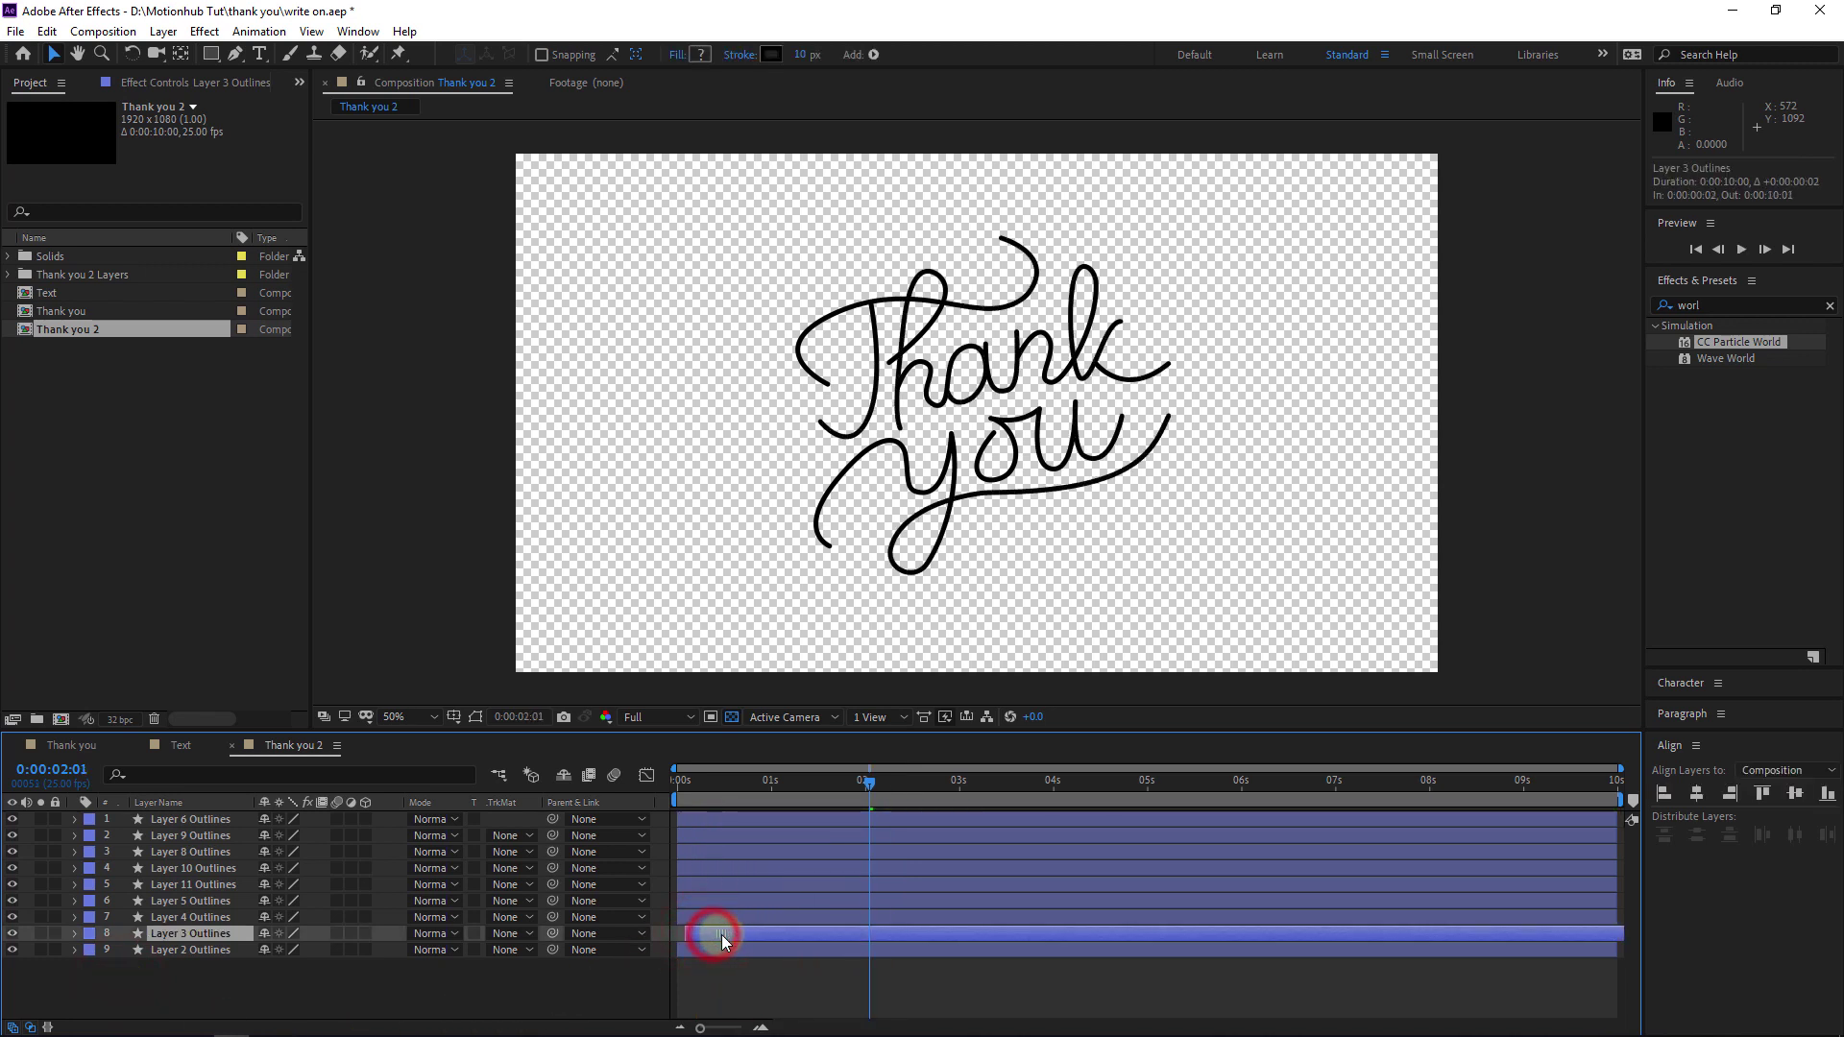
left_click_drag(701, 917, 747, 821)
left_click(218, 949)
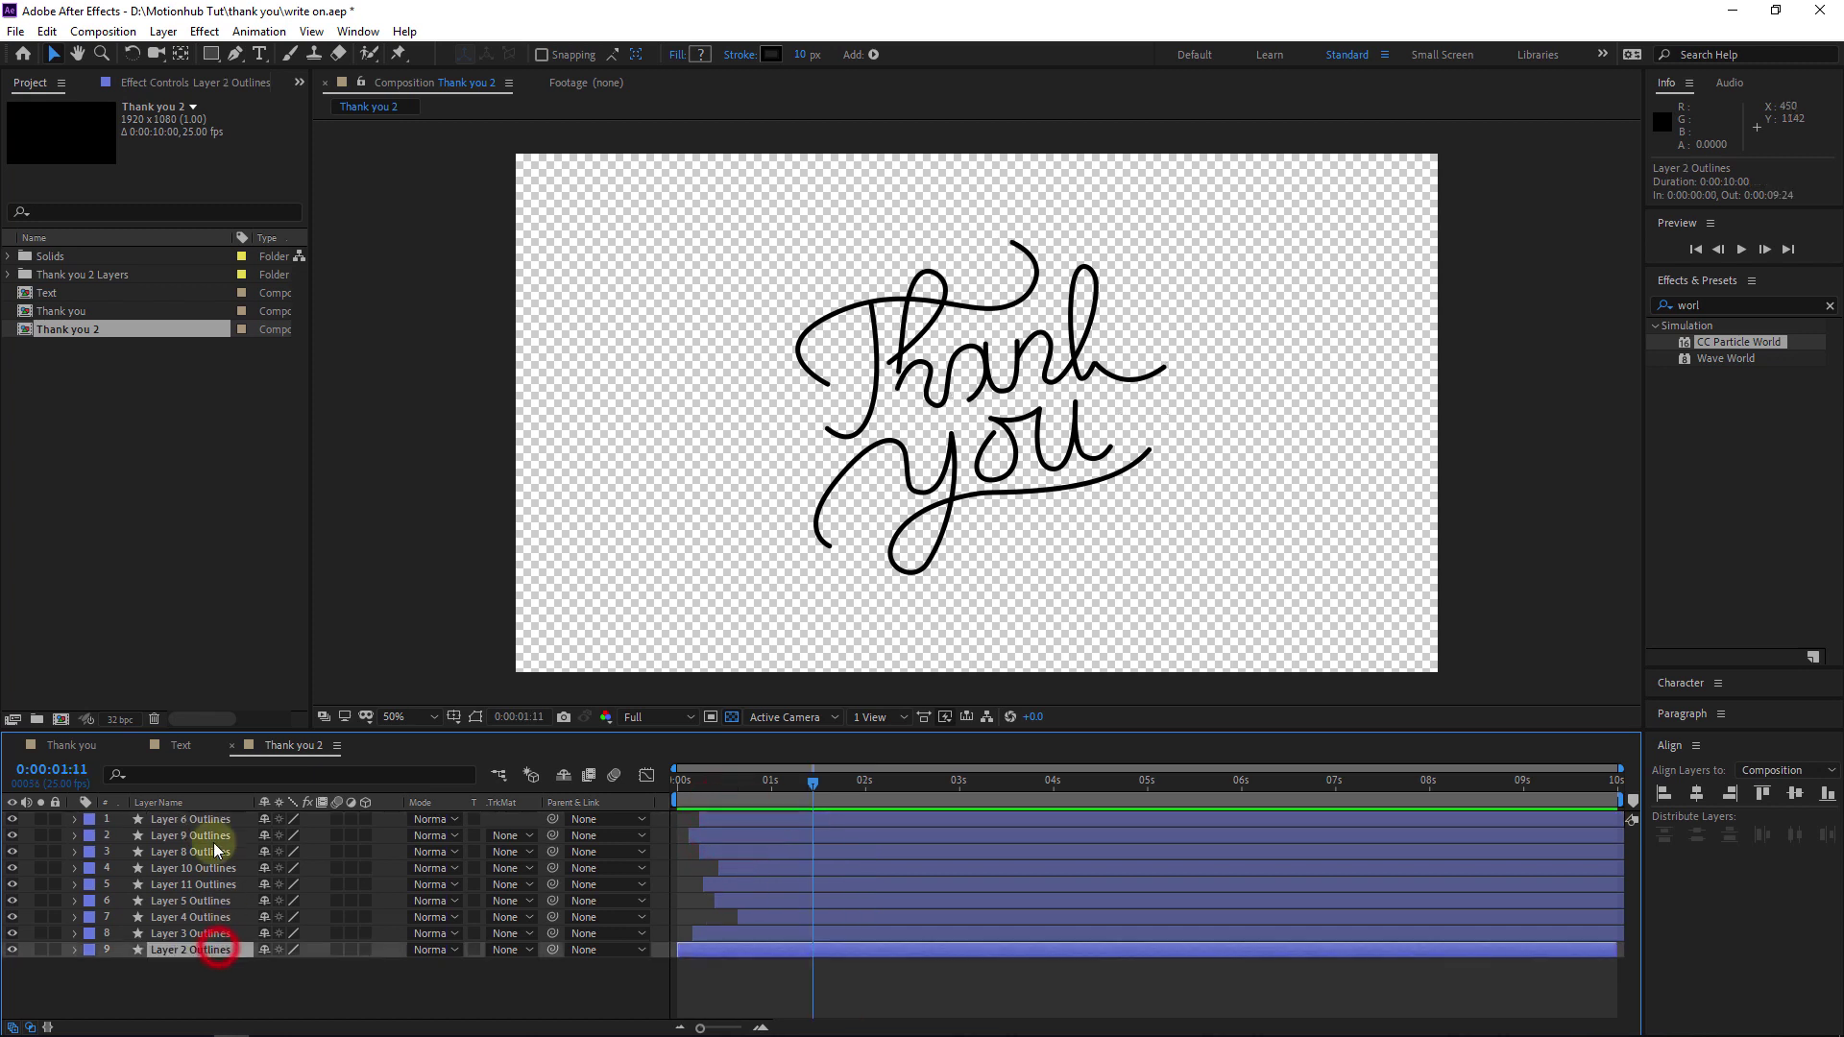
left_click(211, 820, "shift")
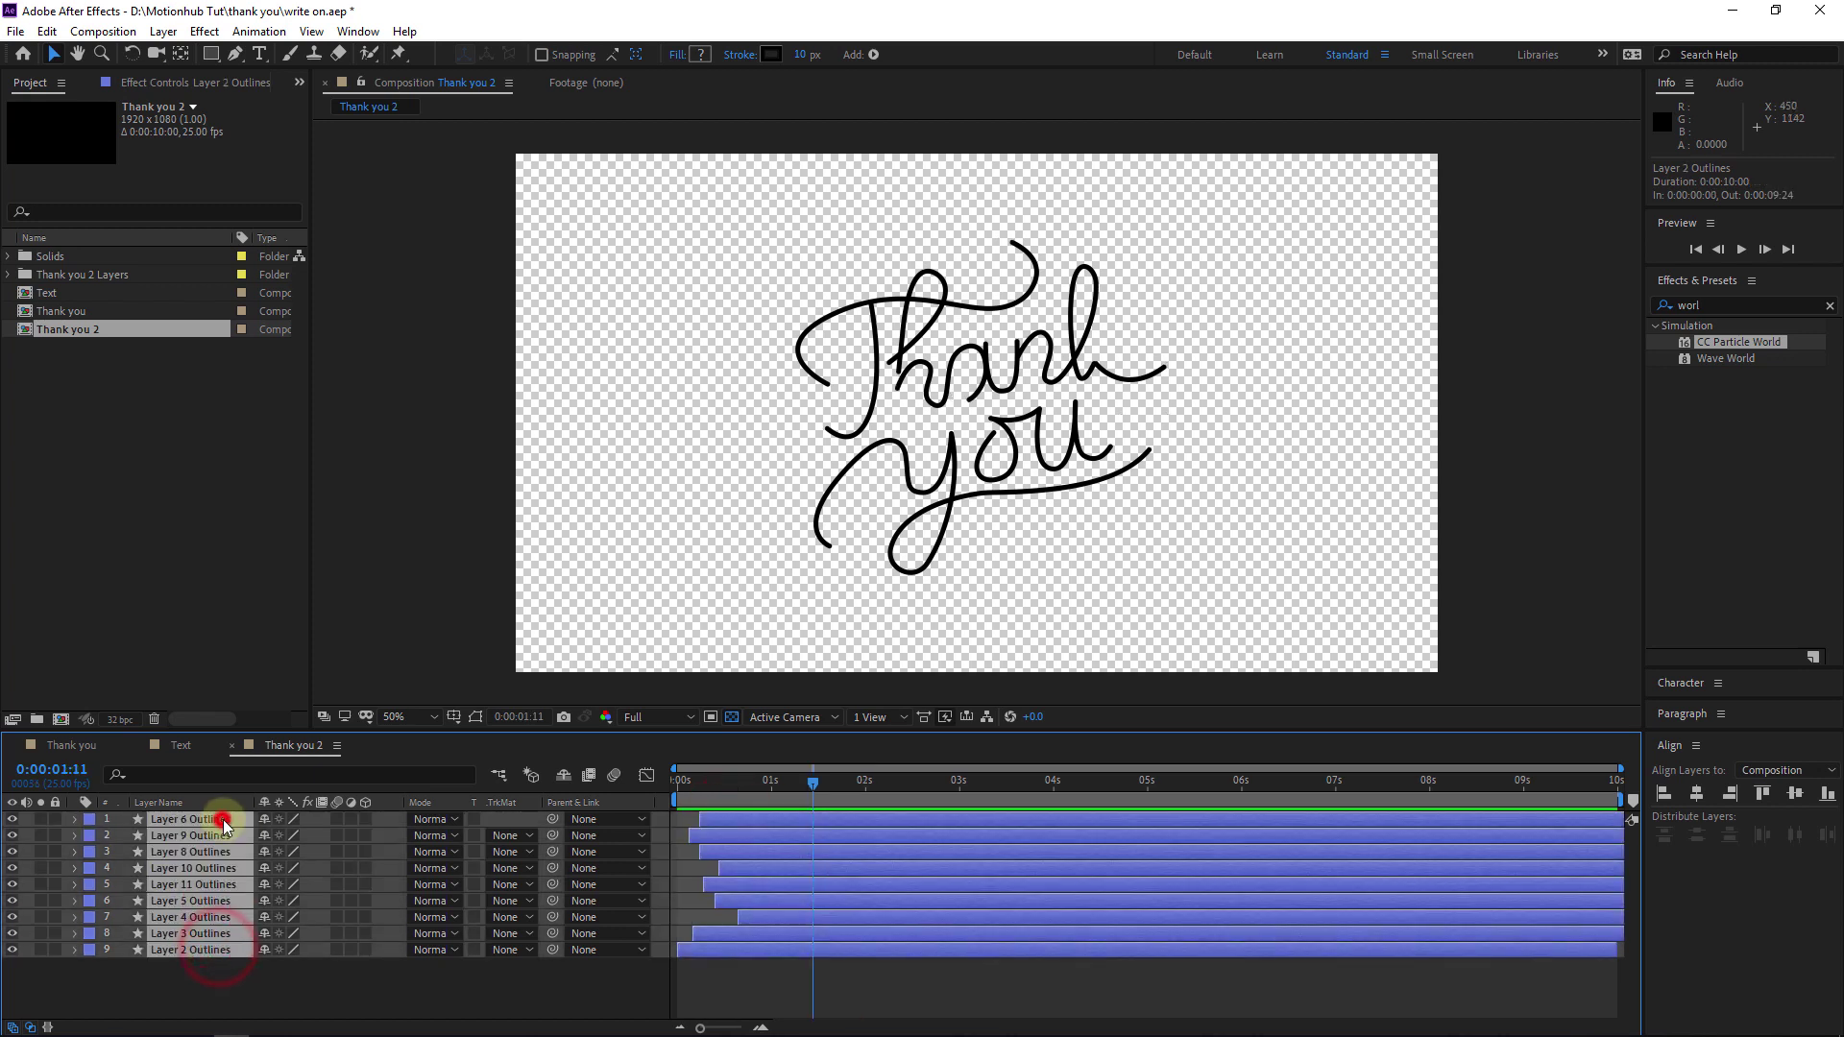
- Reveal the End keyframes with U and move the nine closing keyframes to about 4.9 seconds
key("u")
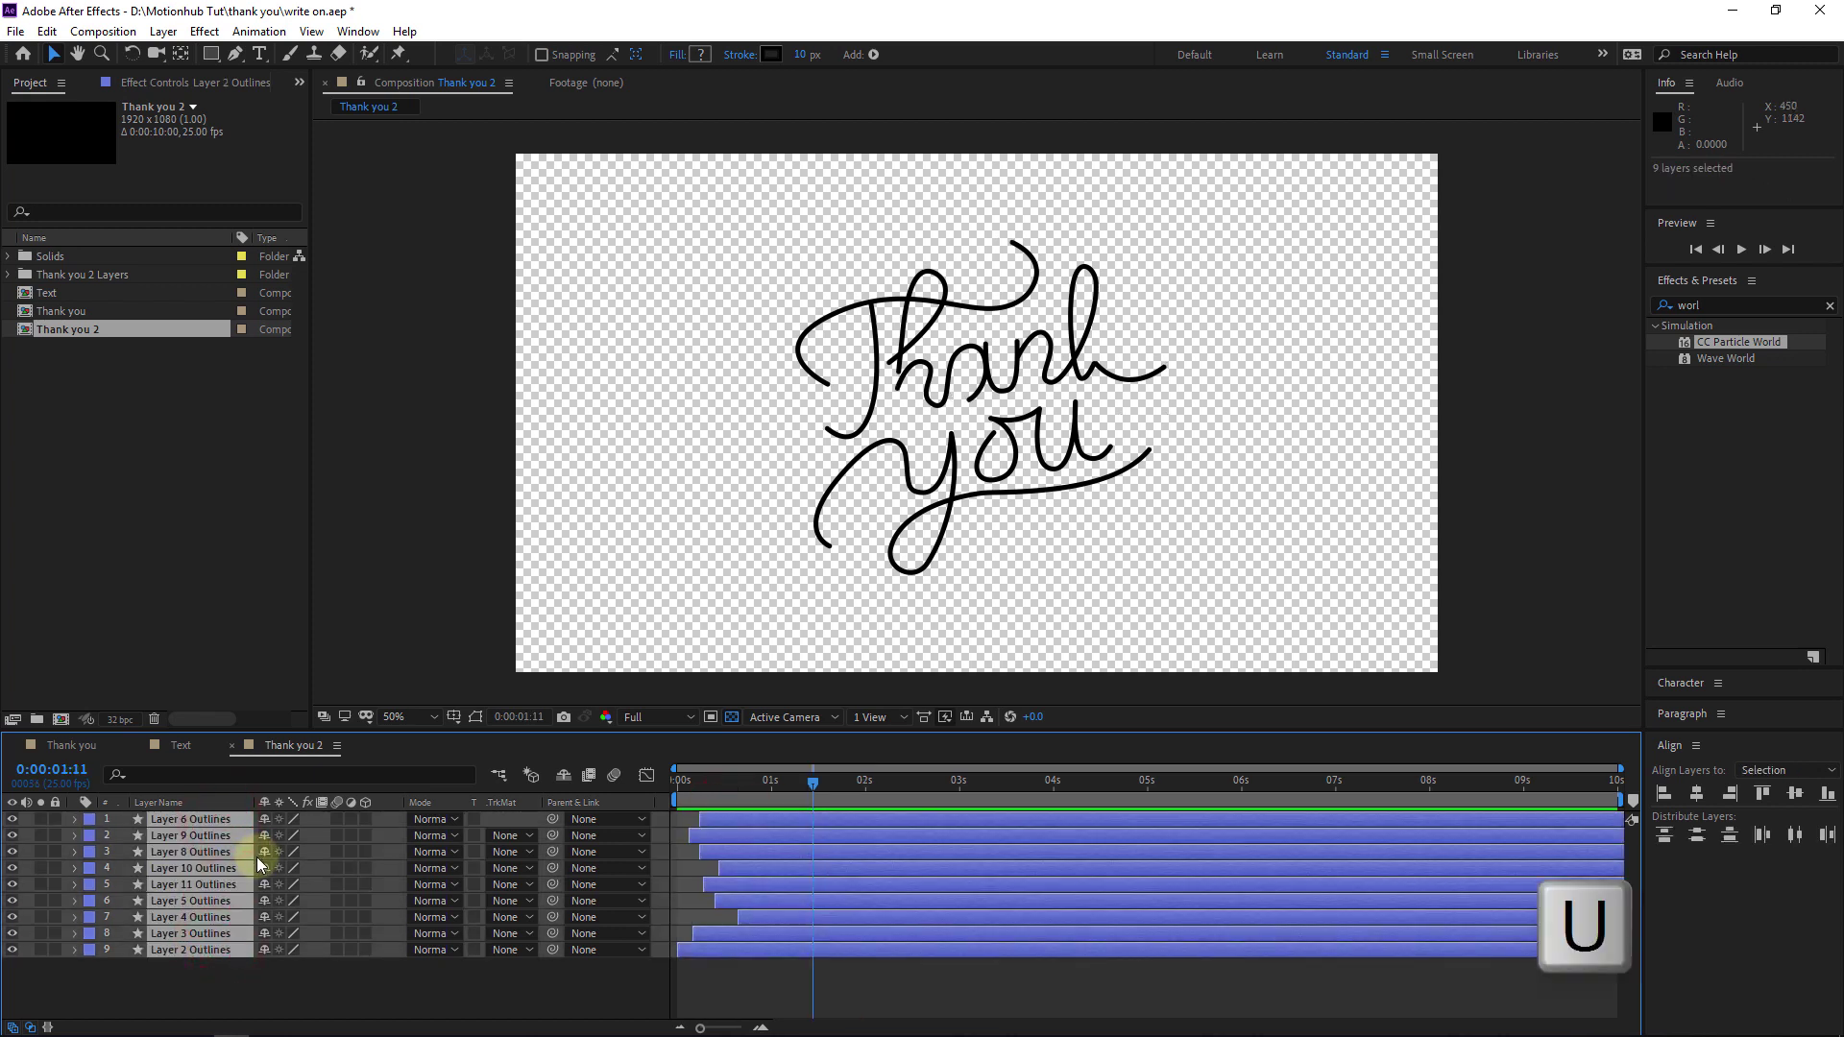
left_click_drag(887, 729, 887, 569)
left_click_drag(985, 955, 1039, 686)
key("space")
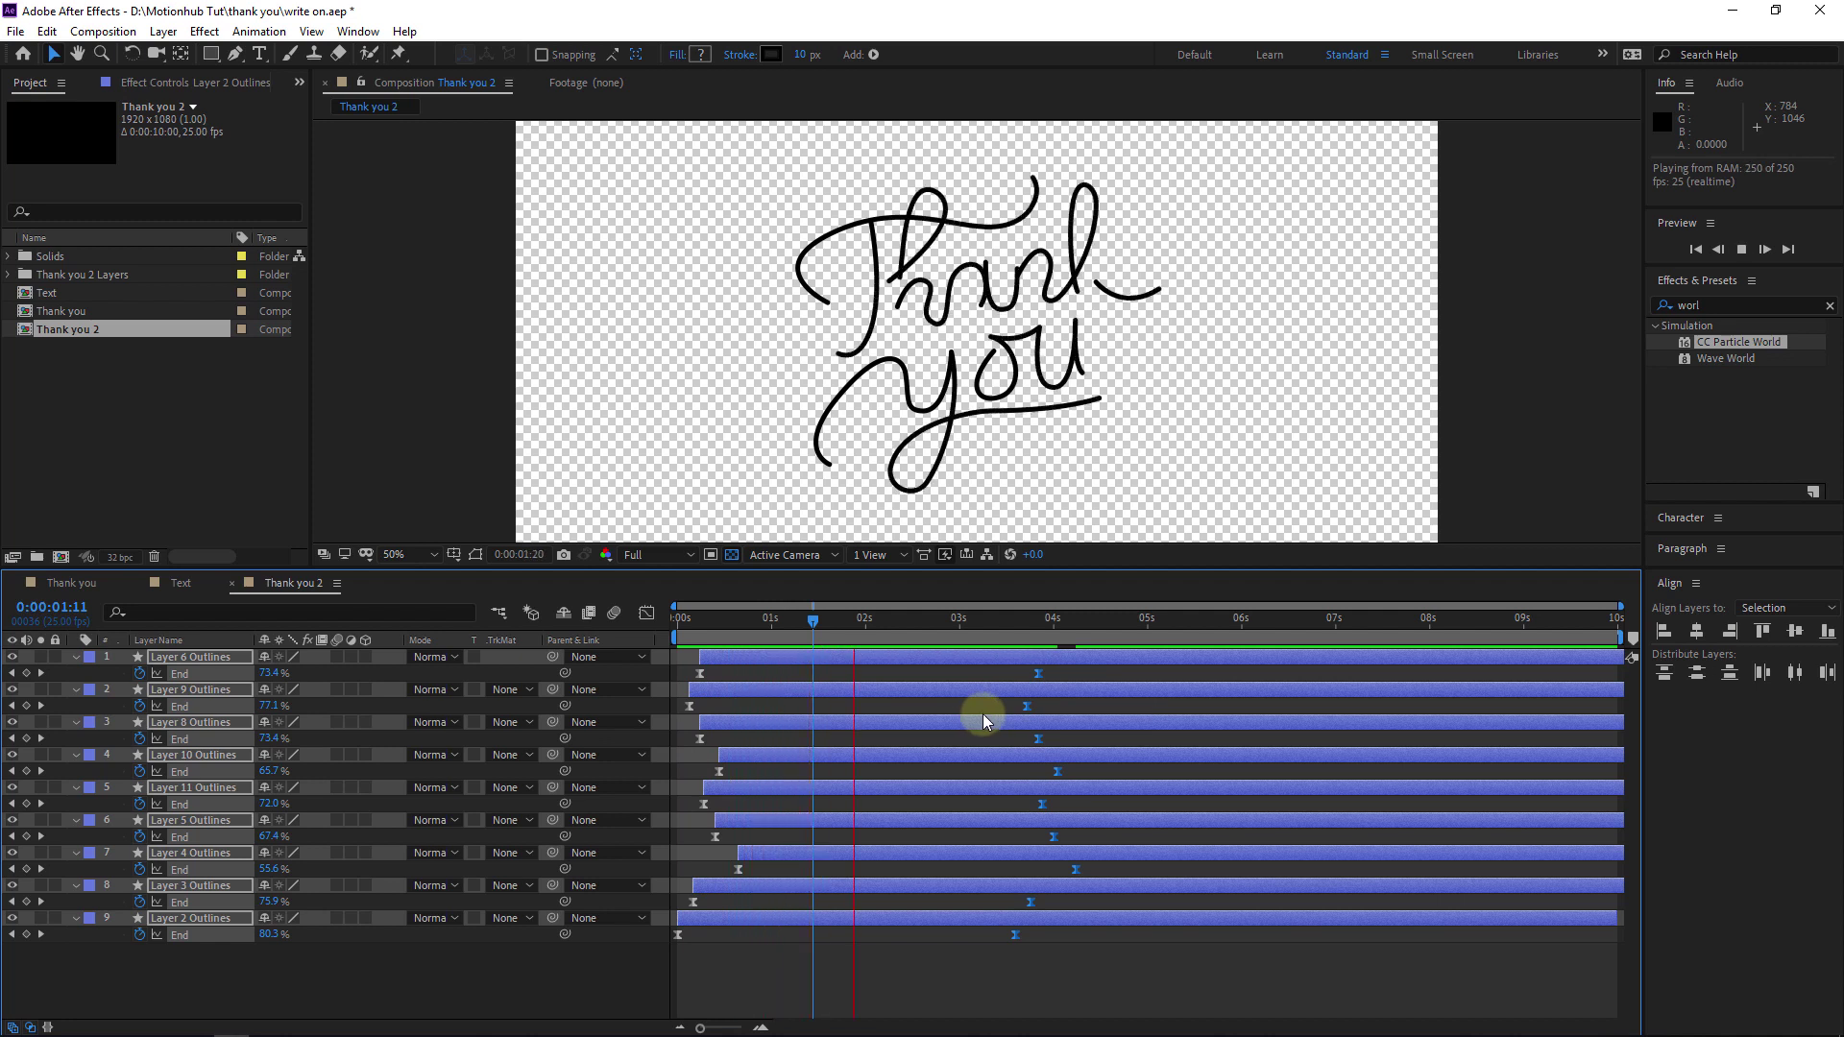
left_click_drag(1026, 706, 1125, 706)
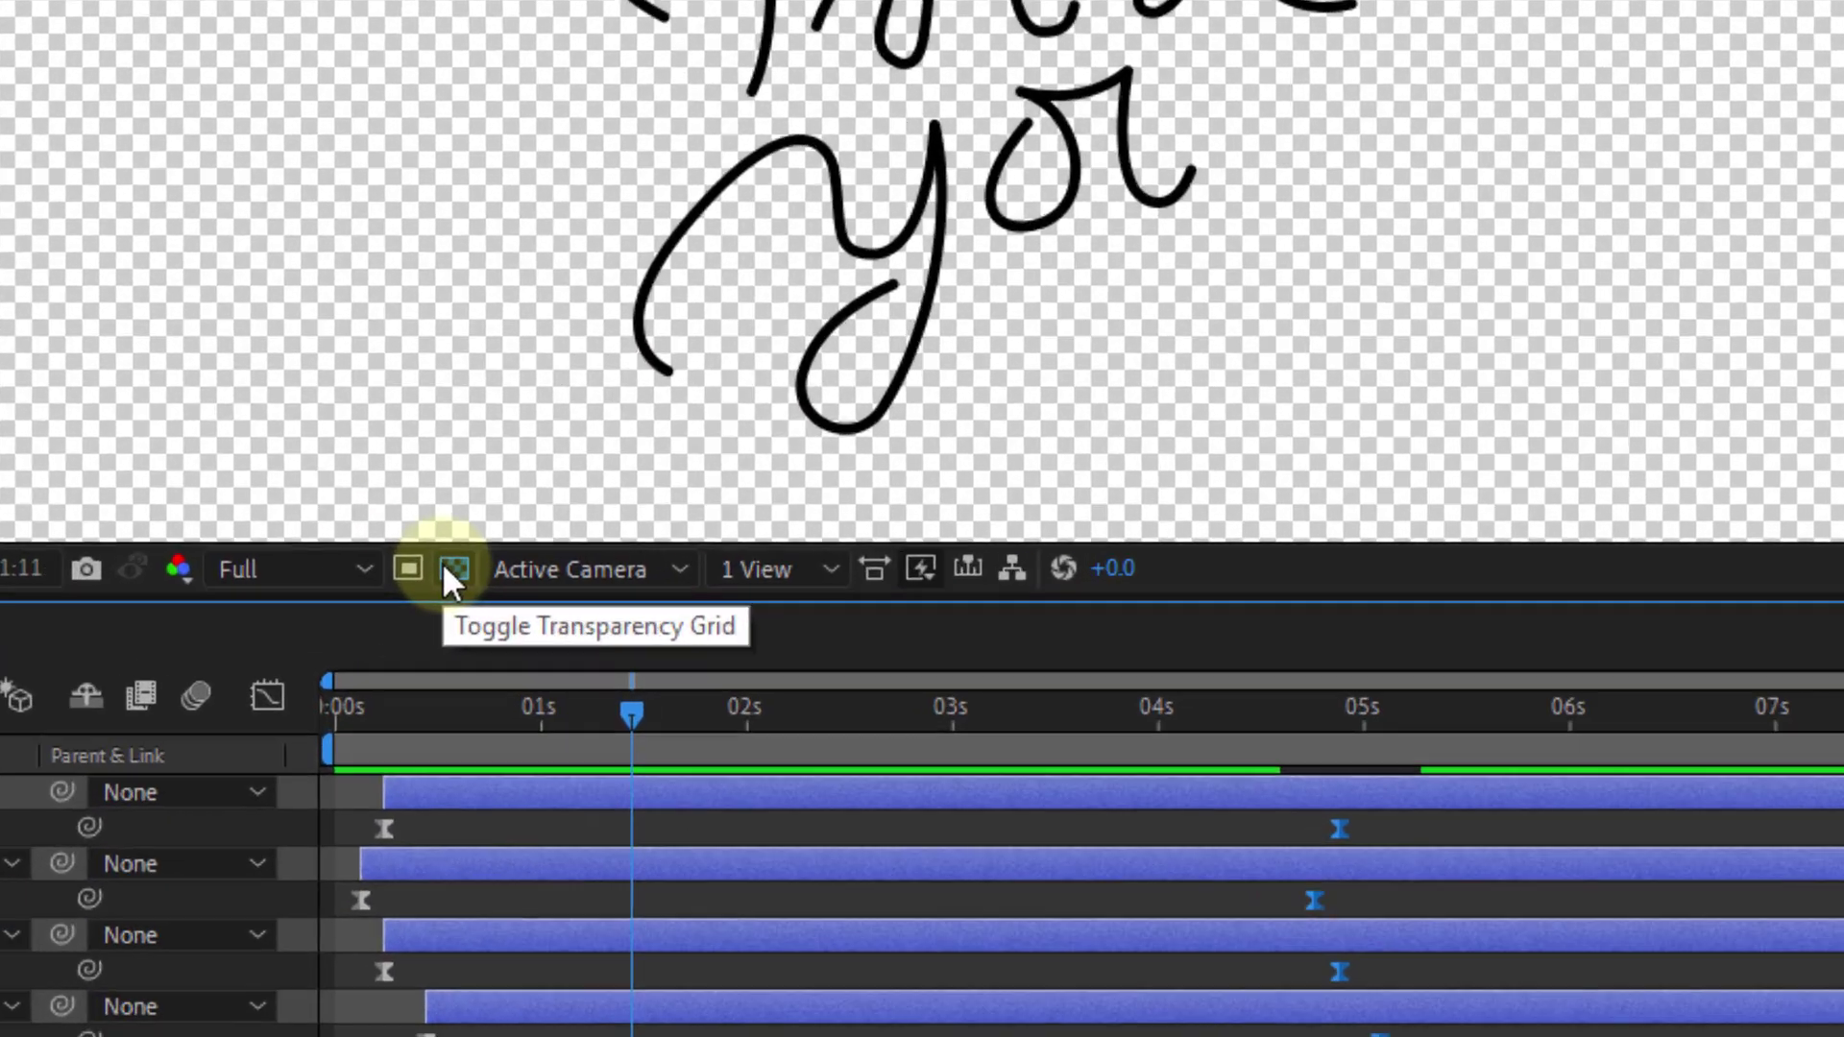
- Toggle the transparency grid to check the lettering against black and the checkerboard
left_click(730, 555)
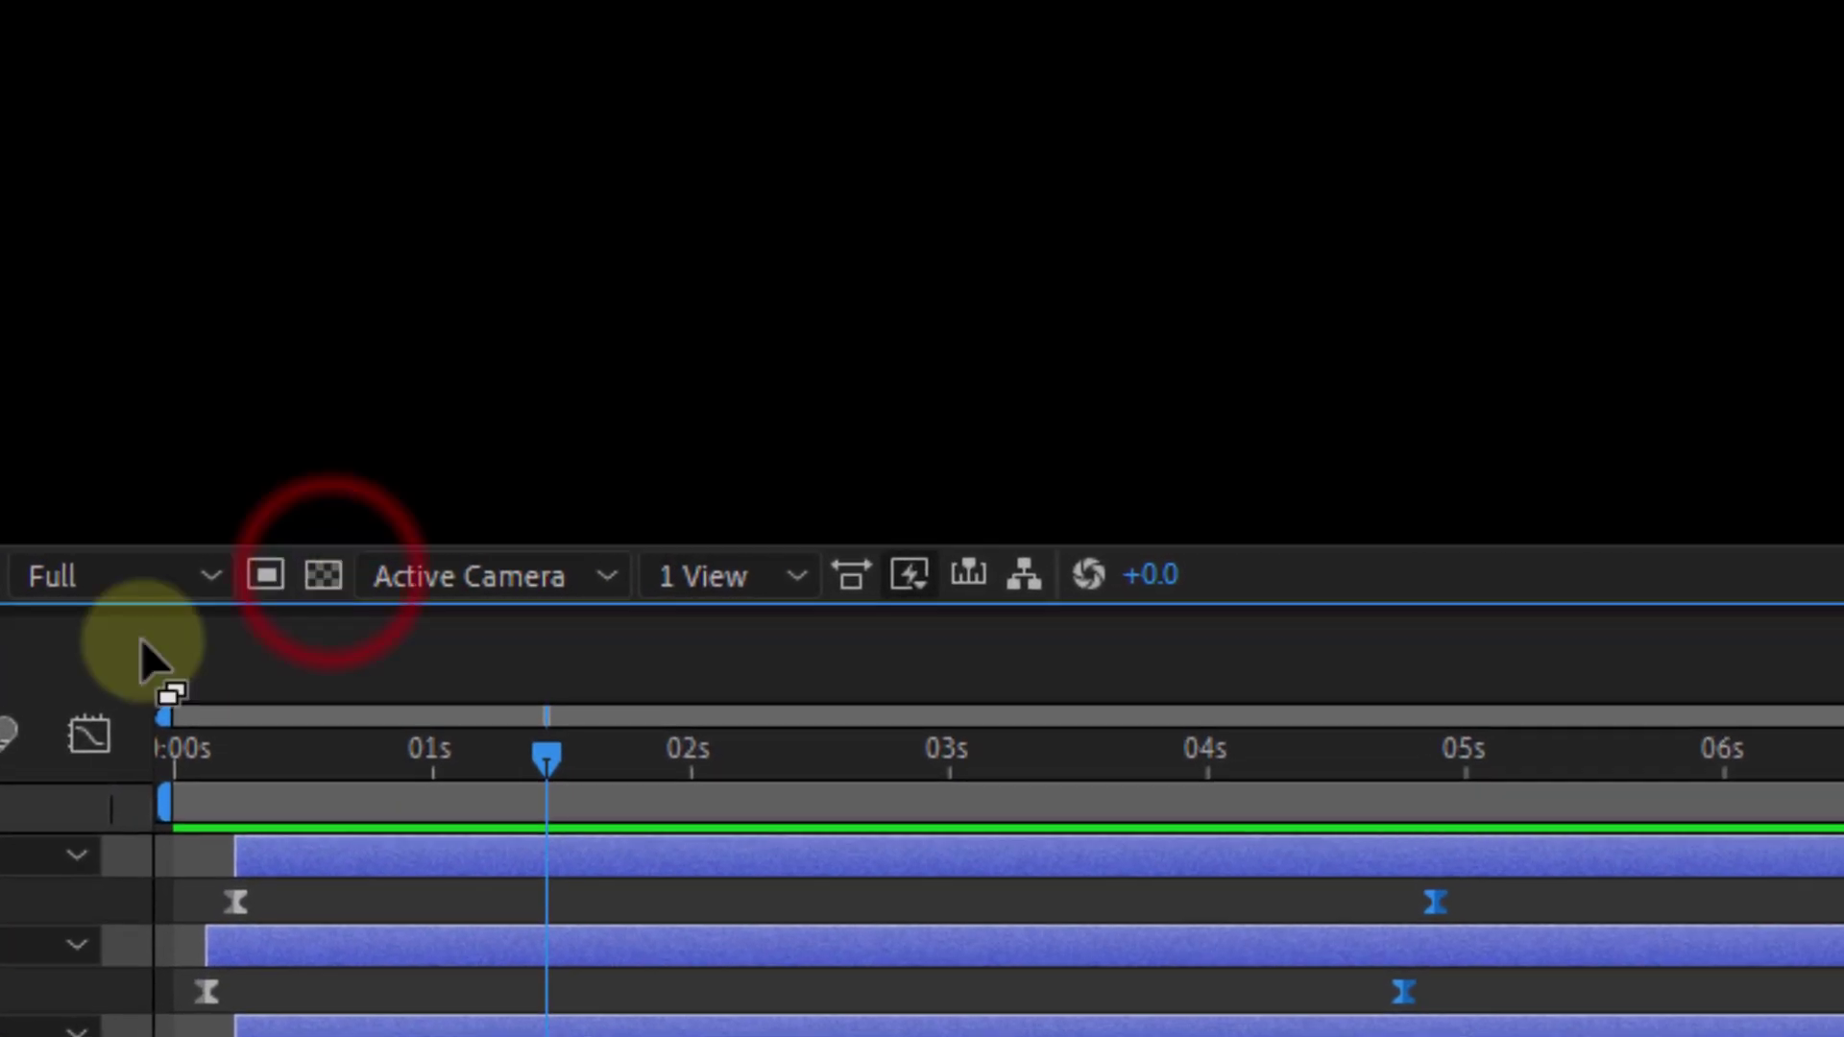
left_click(326, 573)
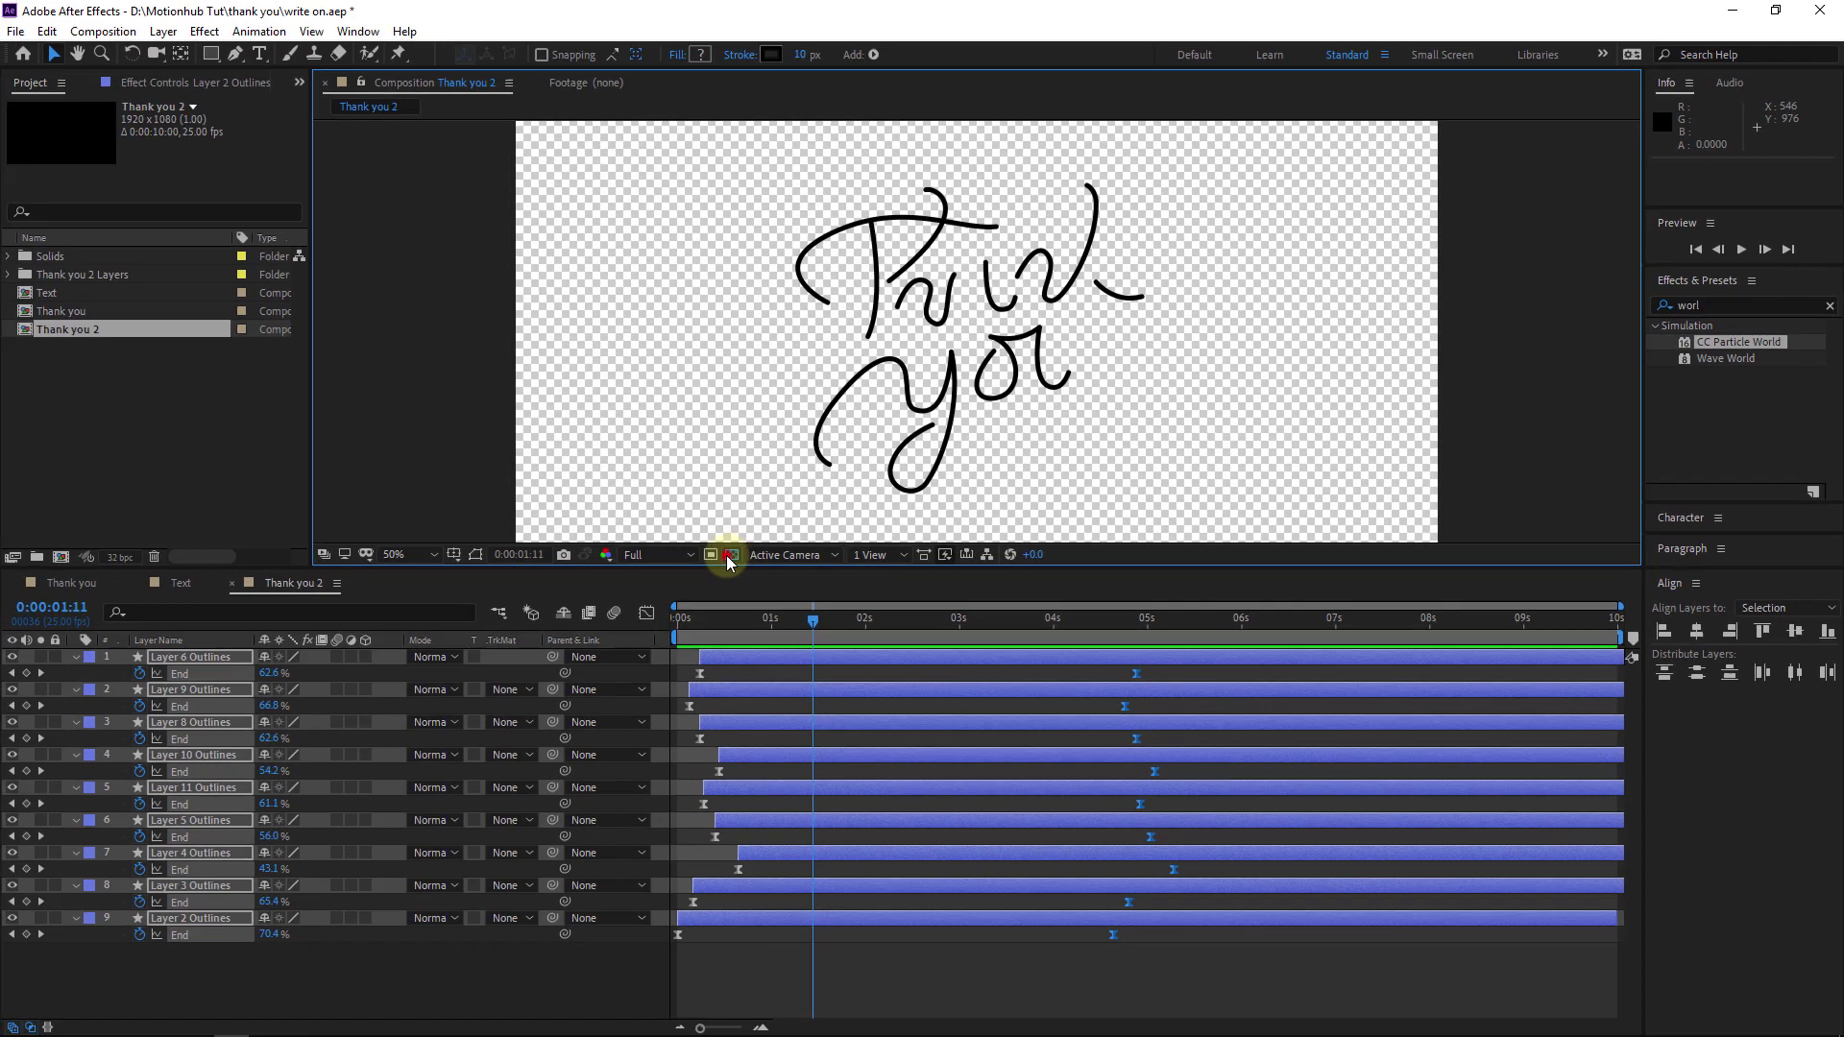
left_click(728, 558)
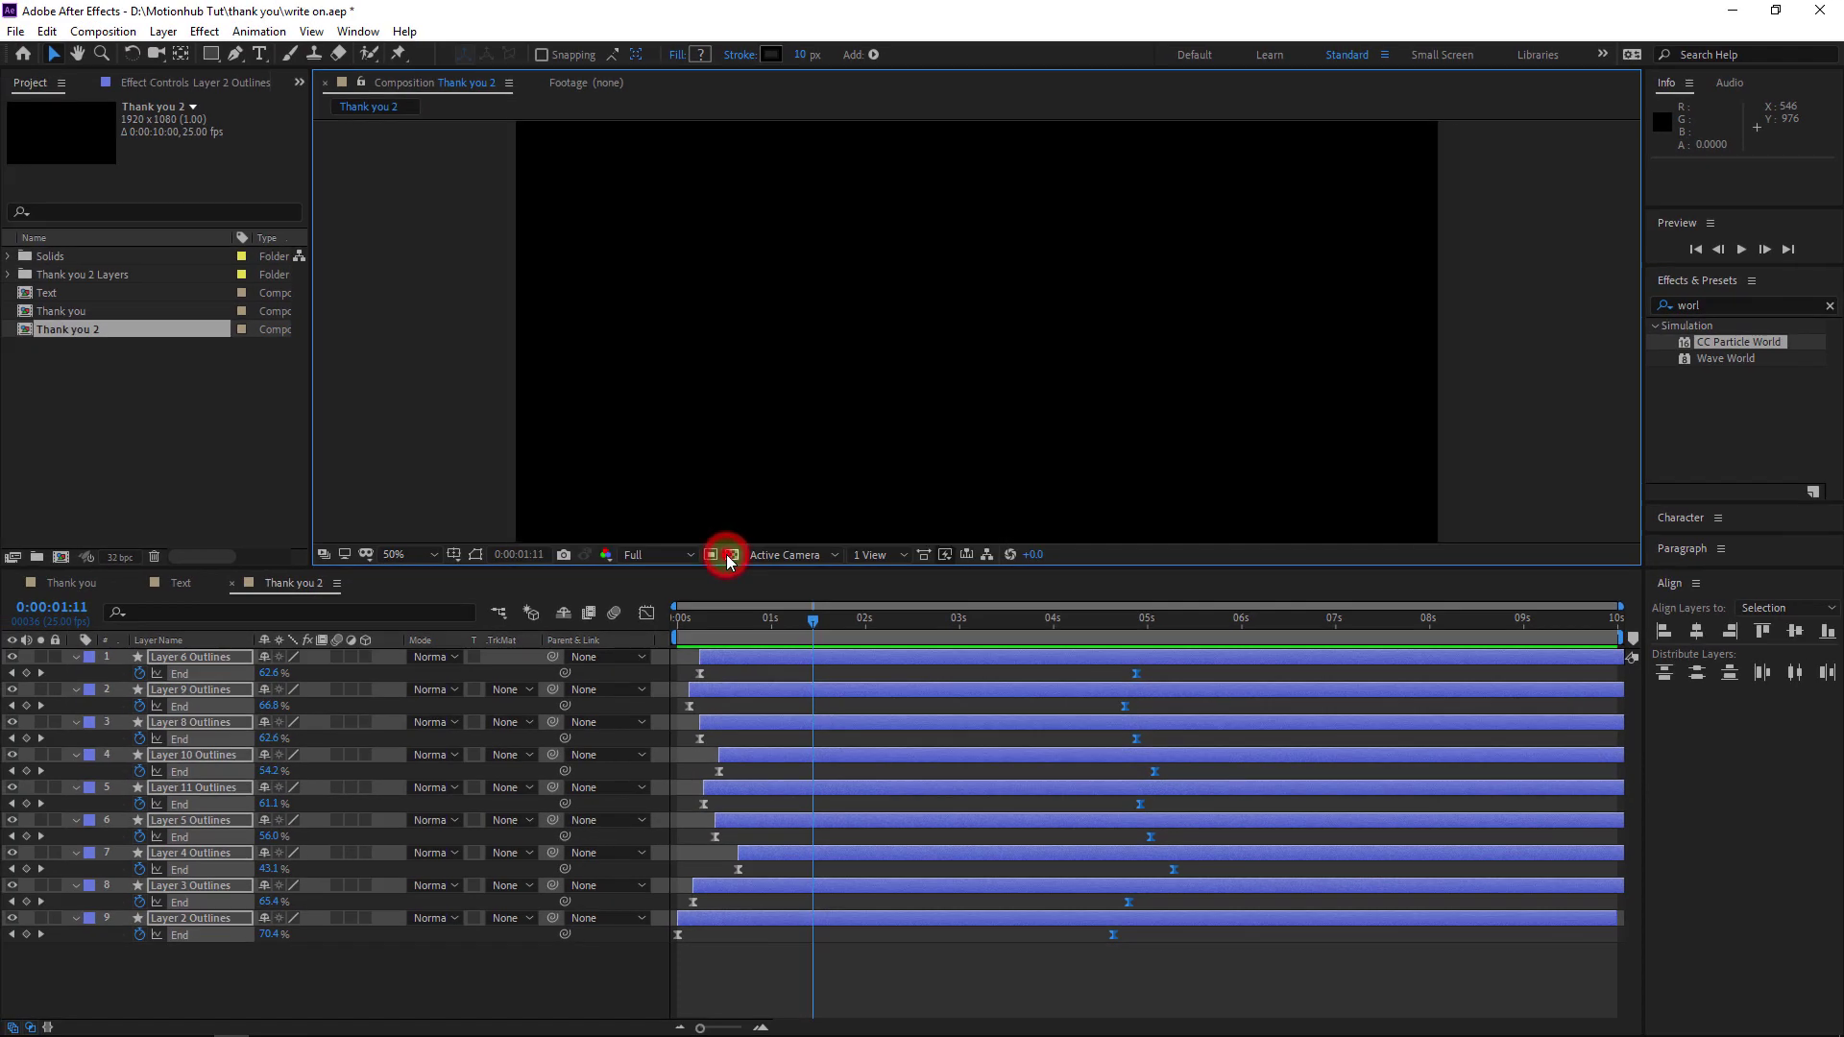
left_click(728, 558)
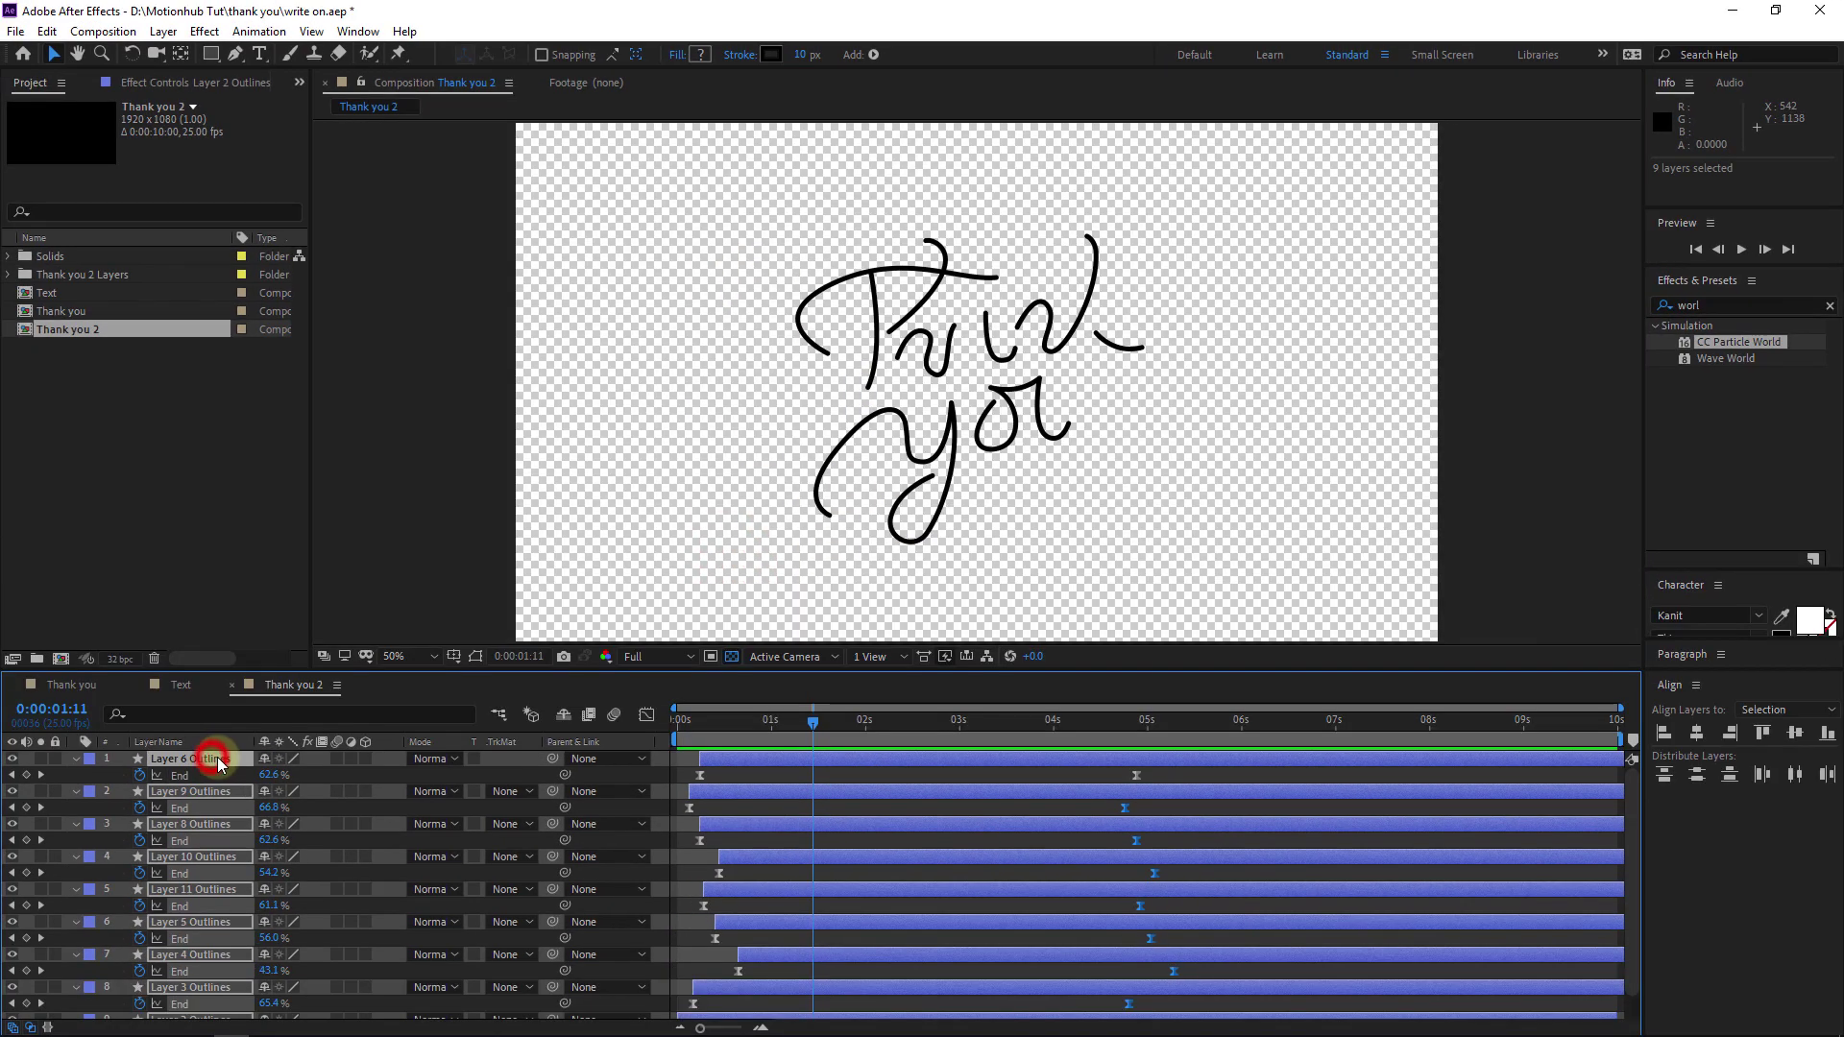
- Pre-compose all nine Outlines stroke layers into Pre-comp 1, then duplicate Pre-comp 1
key("u")
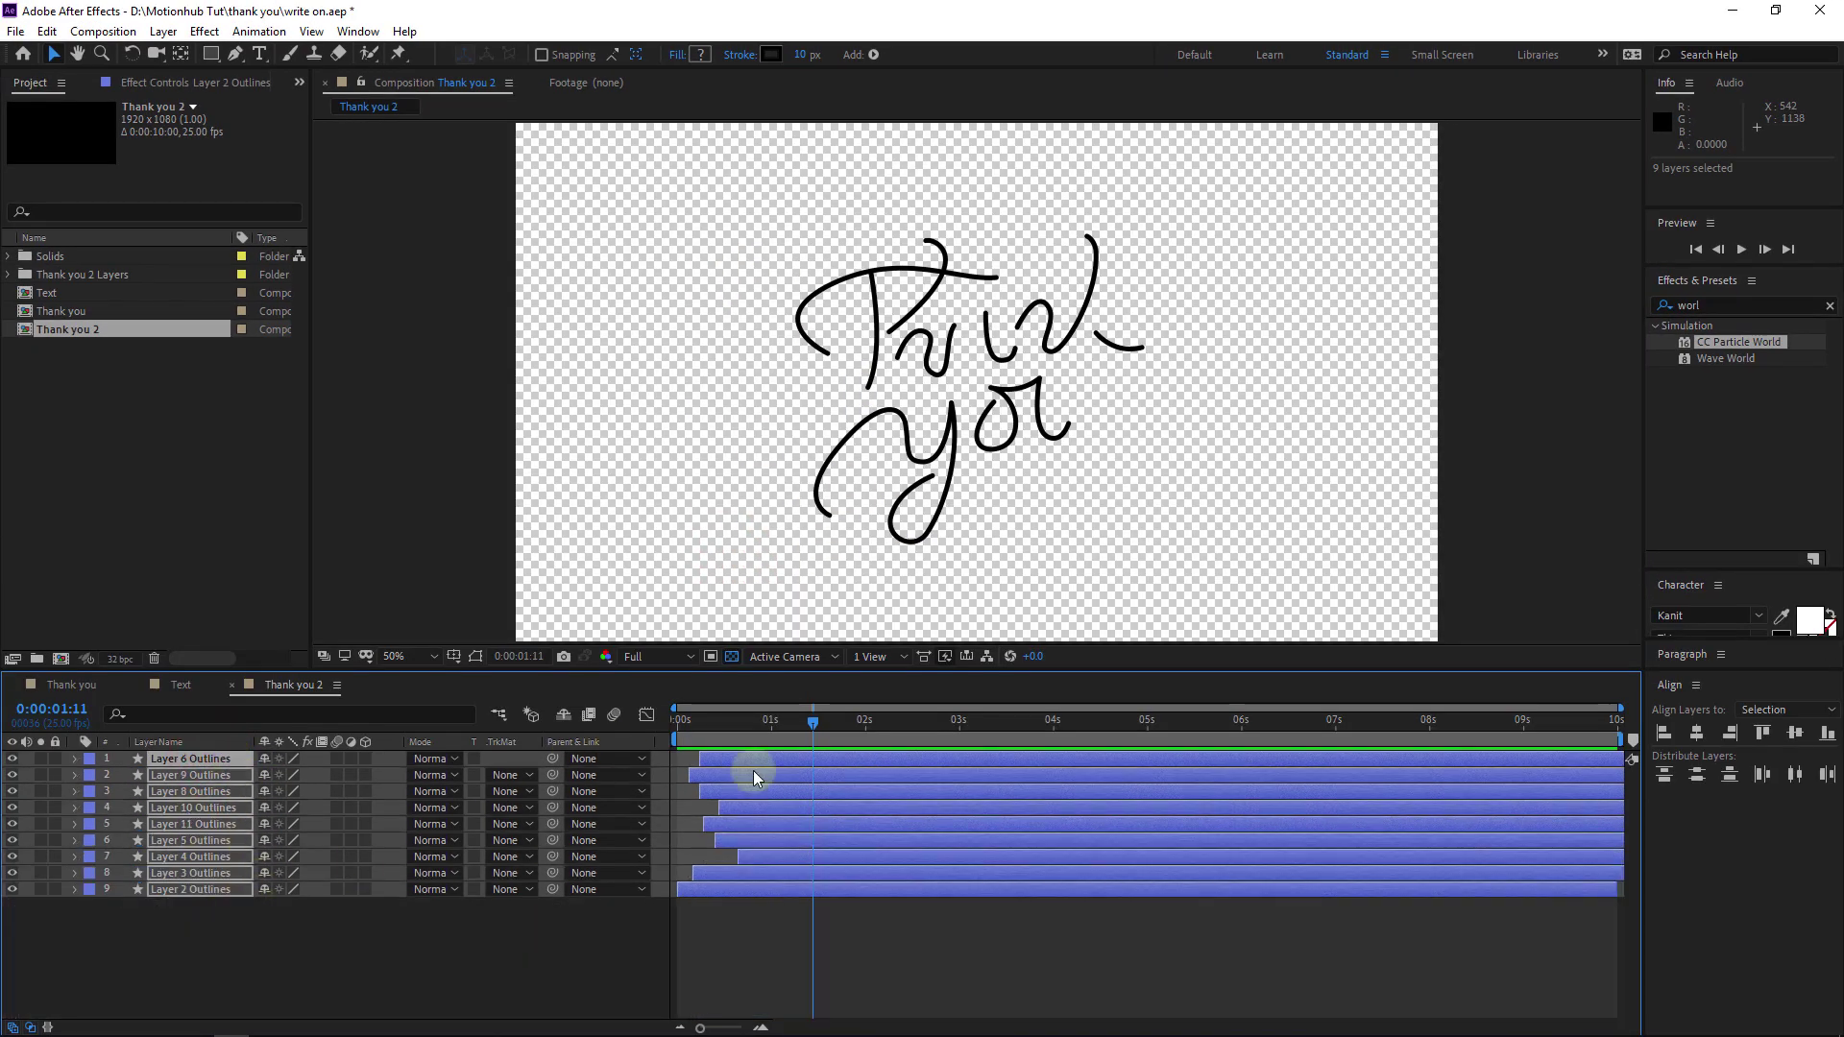
left_click(227, 942)
key("ctrl+a")
left_click(163, 30)
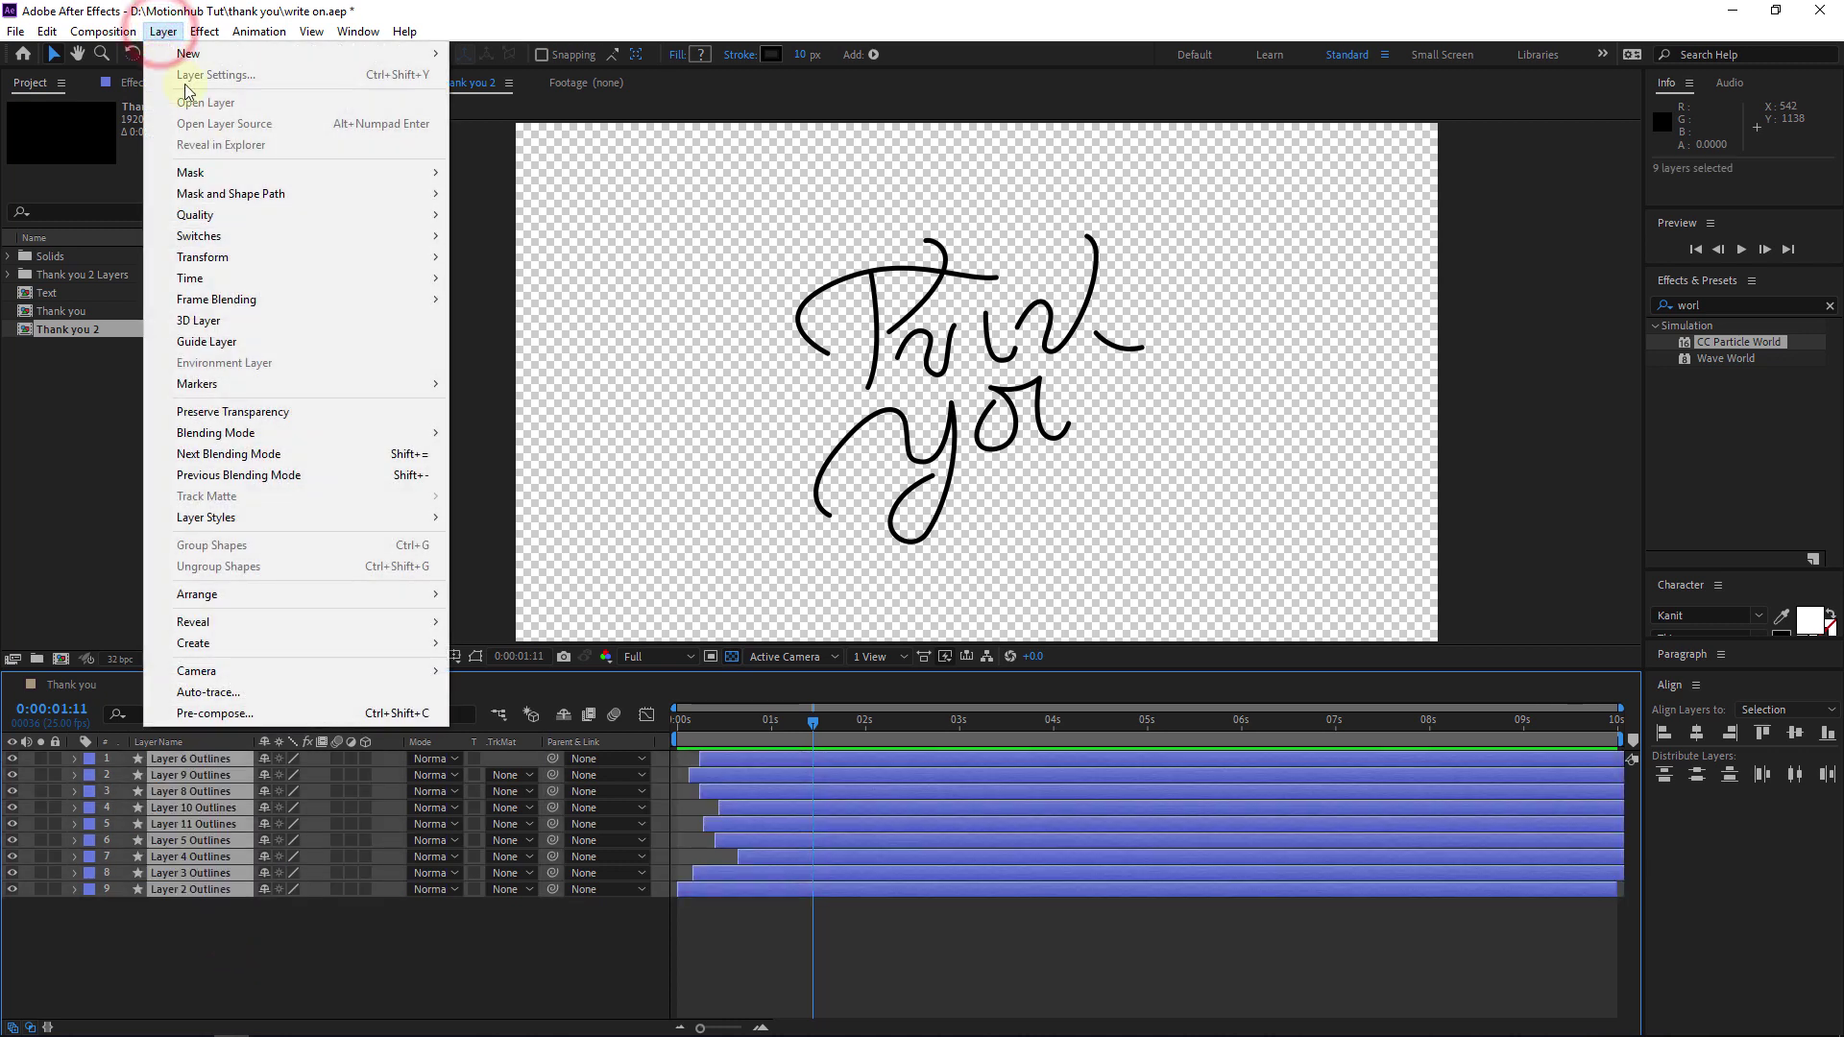
left_click(342, 716)
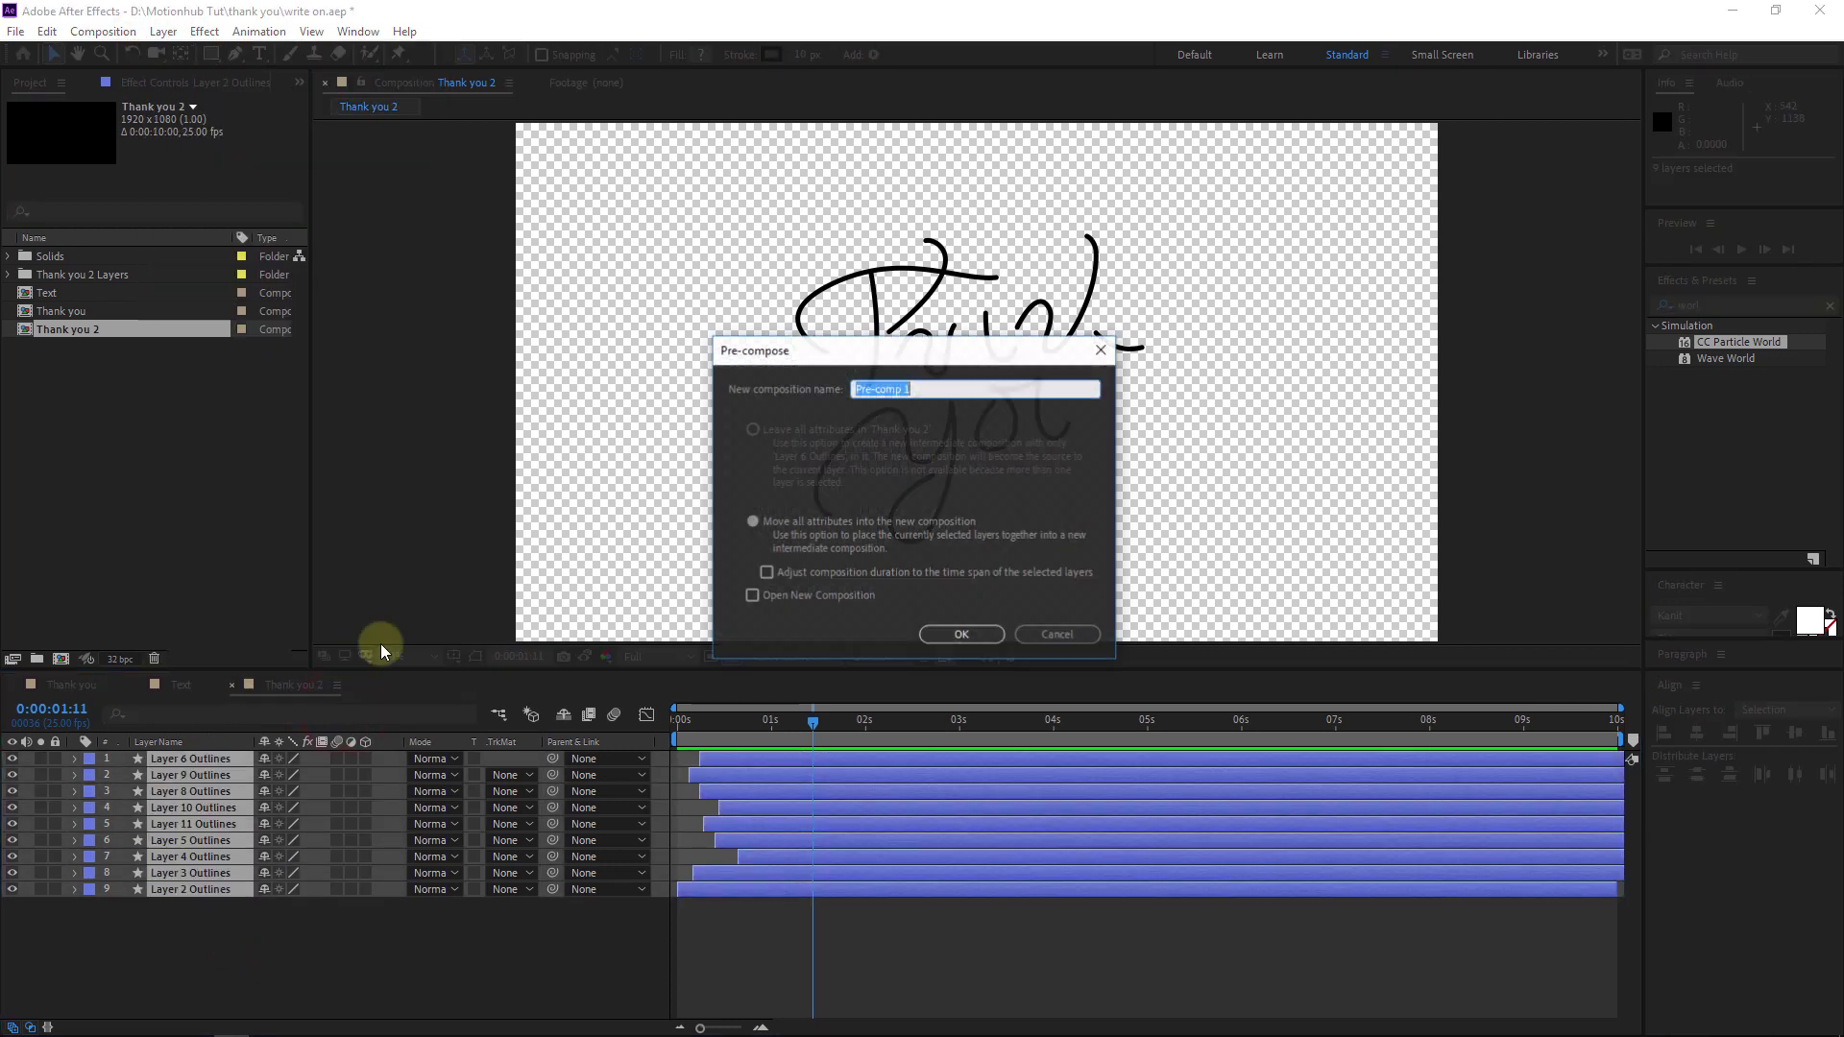
left_click(964, 635)
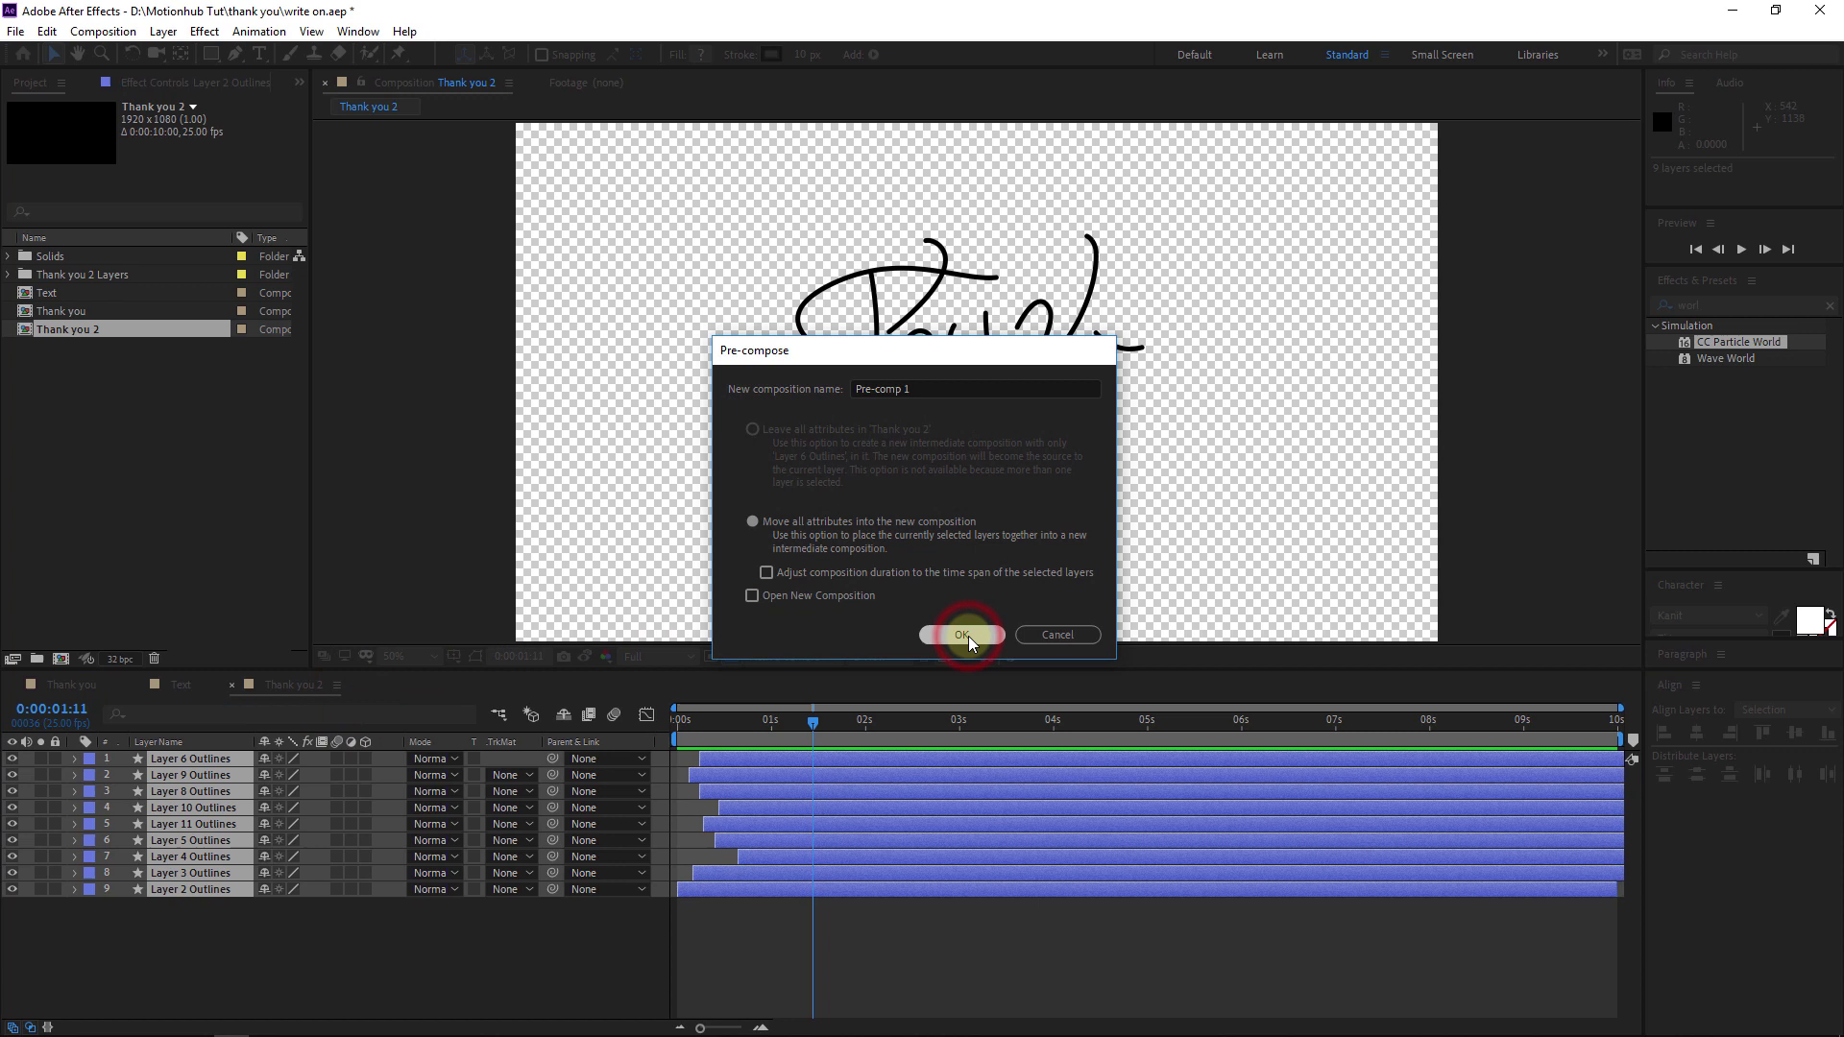
left_click(202, 766)
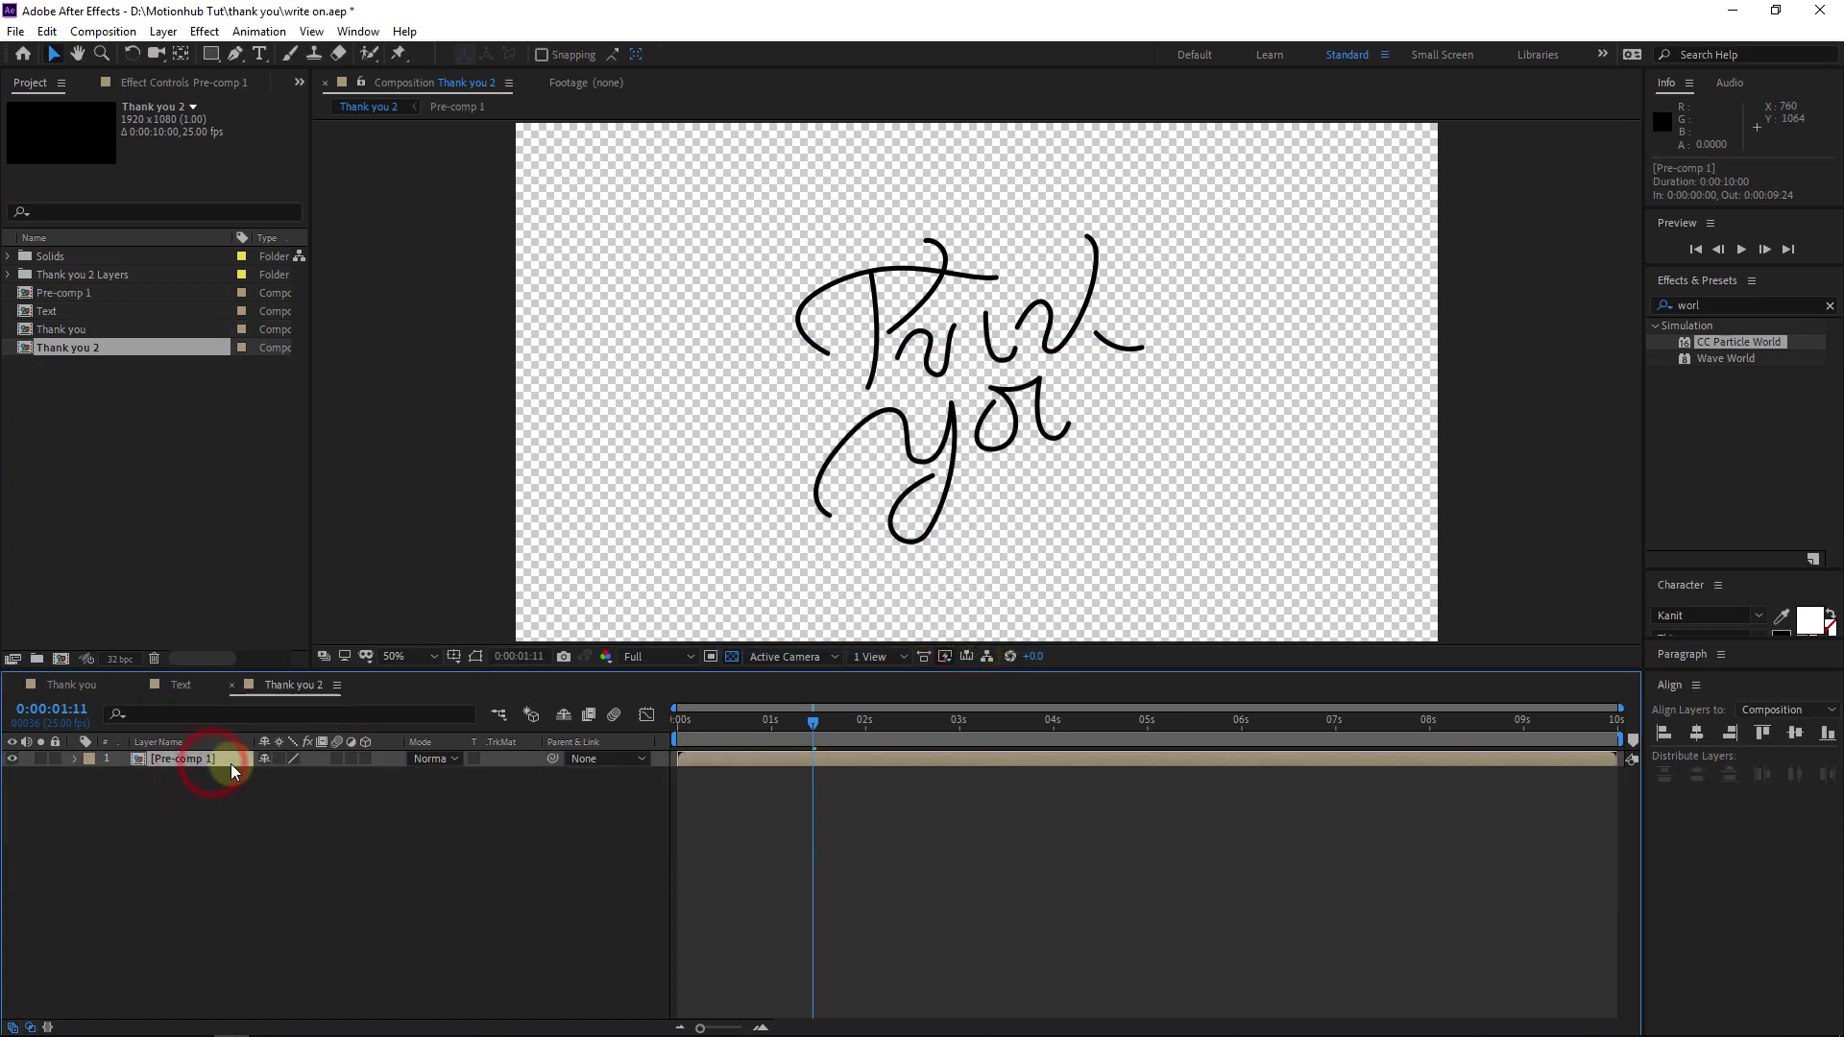
key("ctrl+d")
key("ctrl+d")
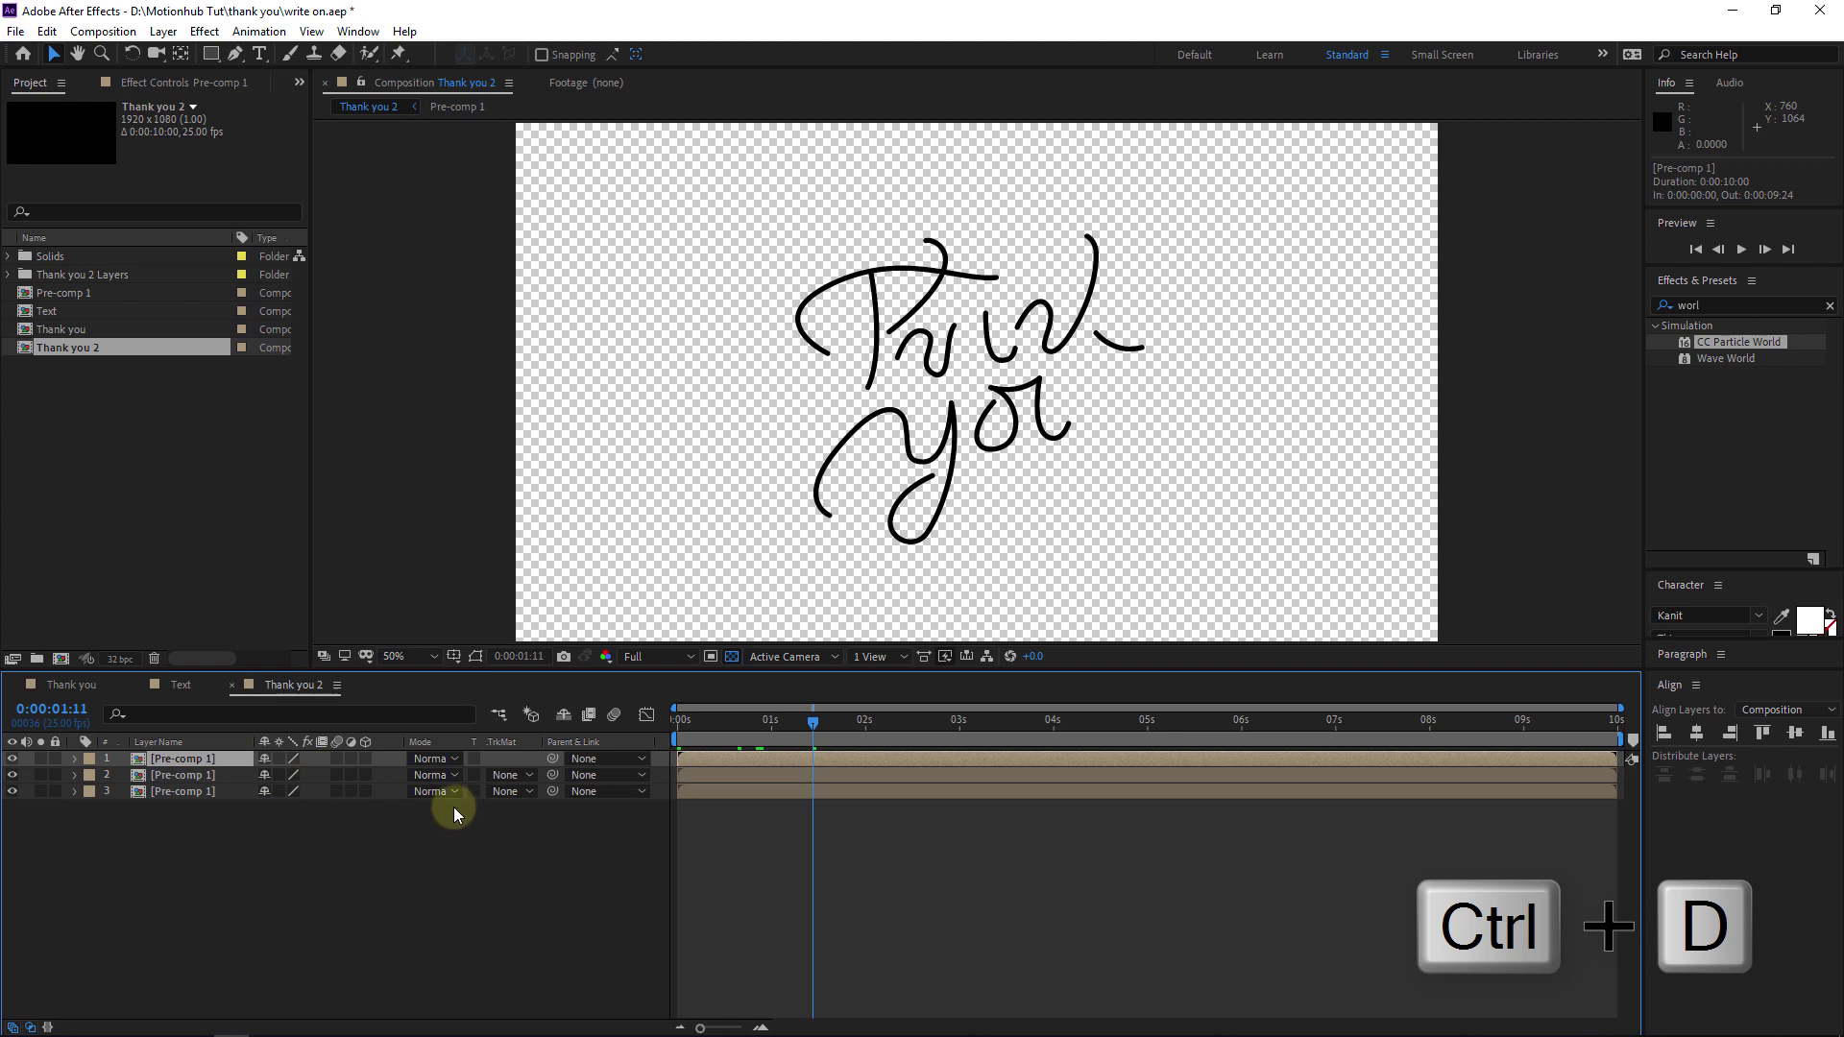
- Create a new white solid layer, White Solid 3
right_click(180, 843)
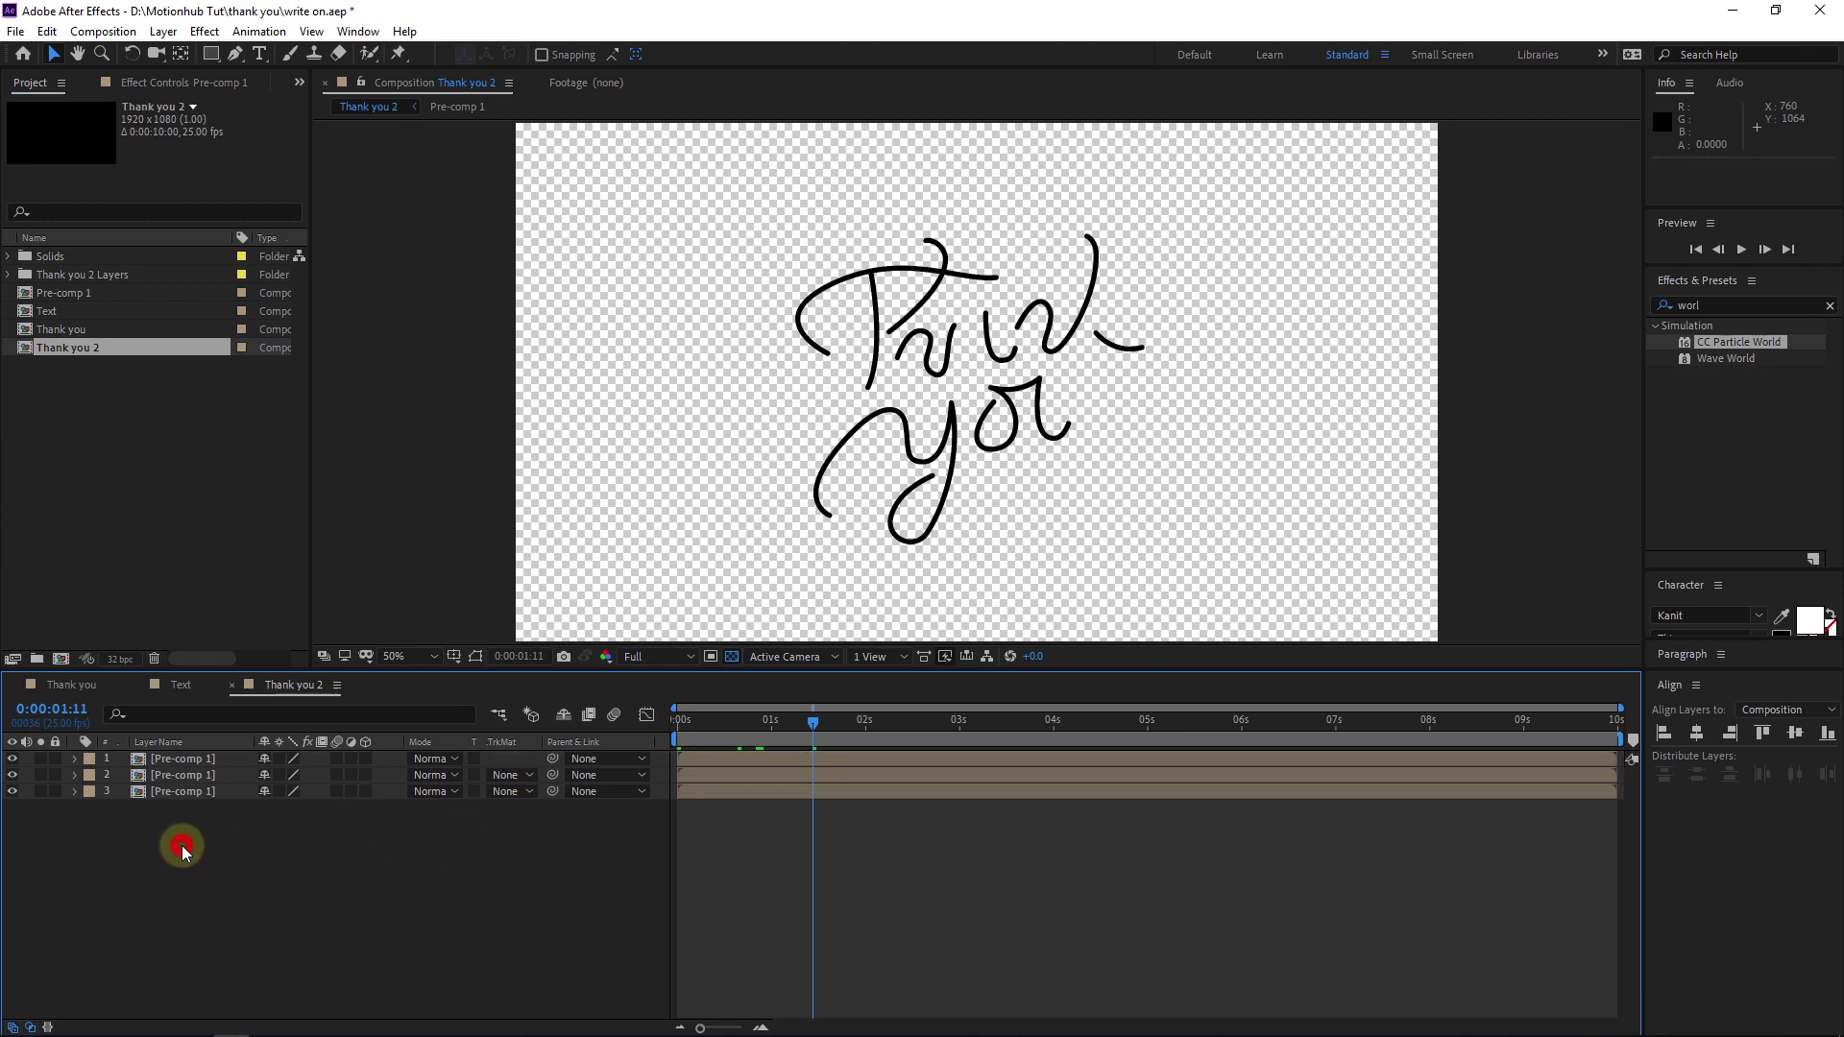
left_click(304, 634)
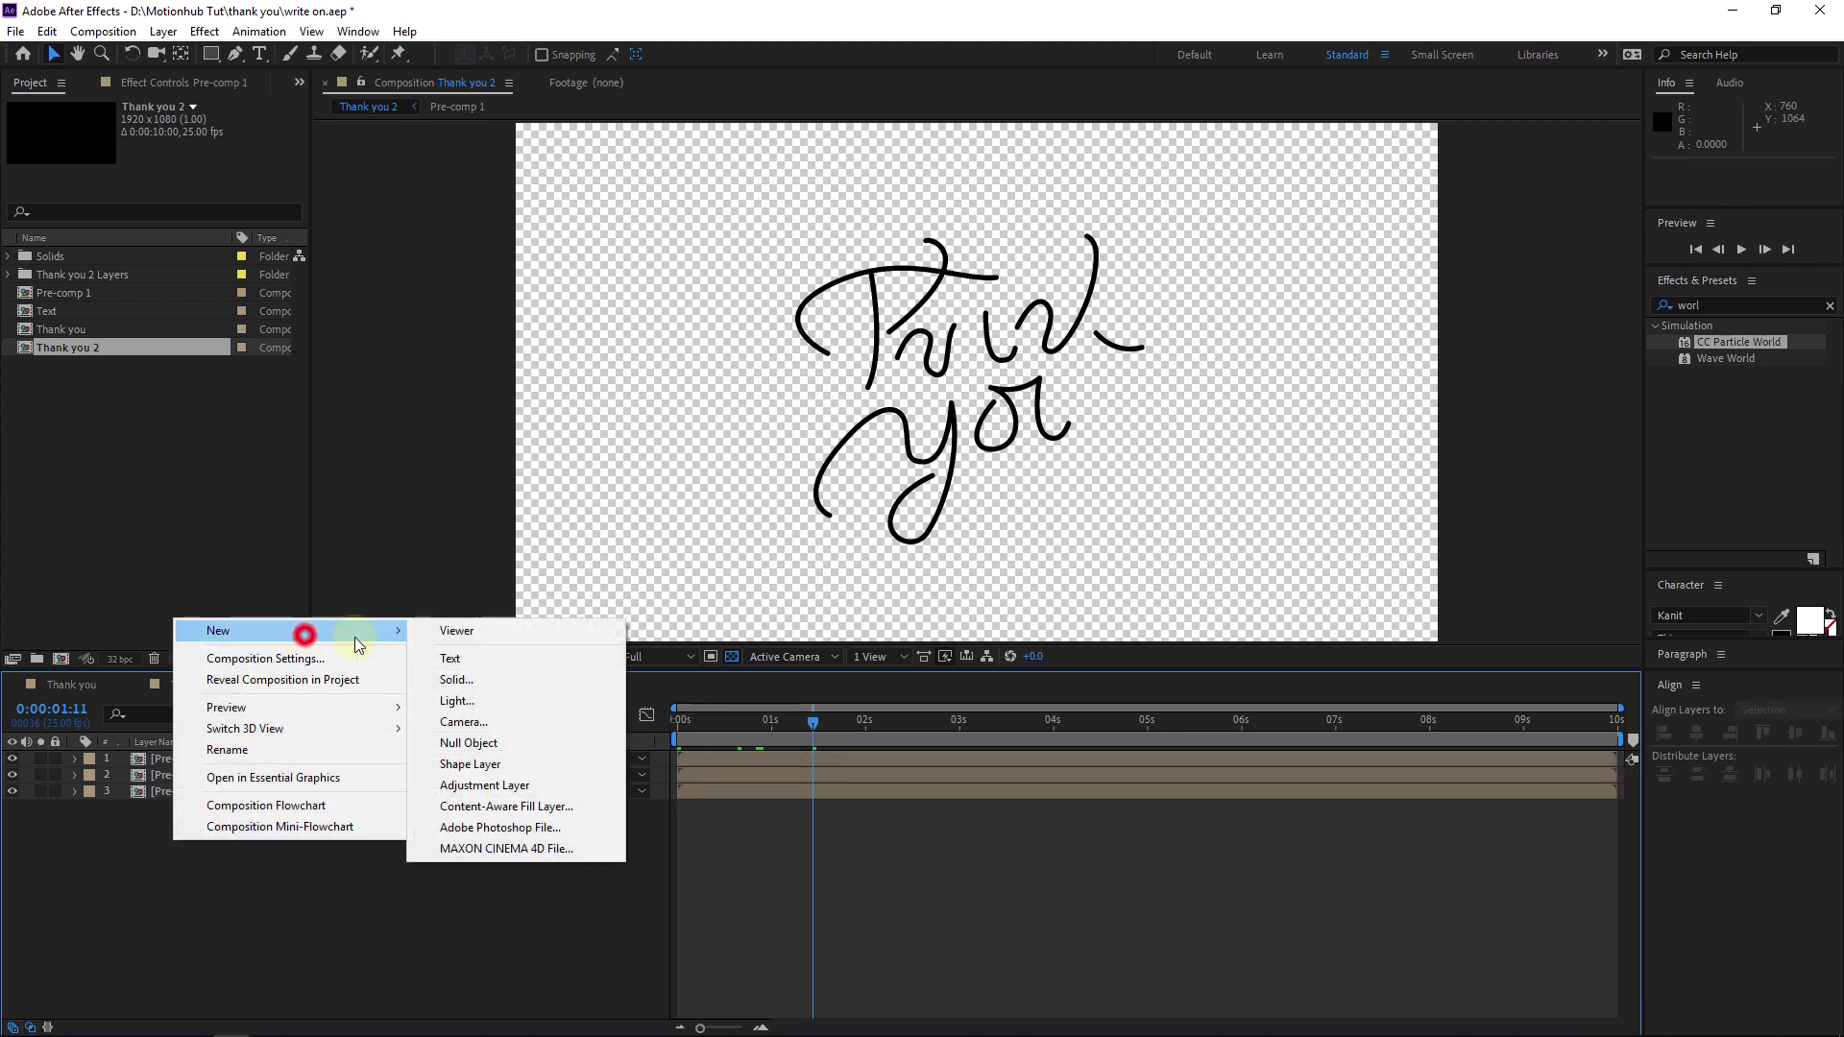
left_click(526, 680)
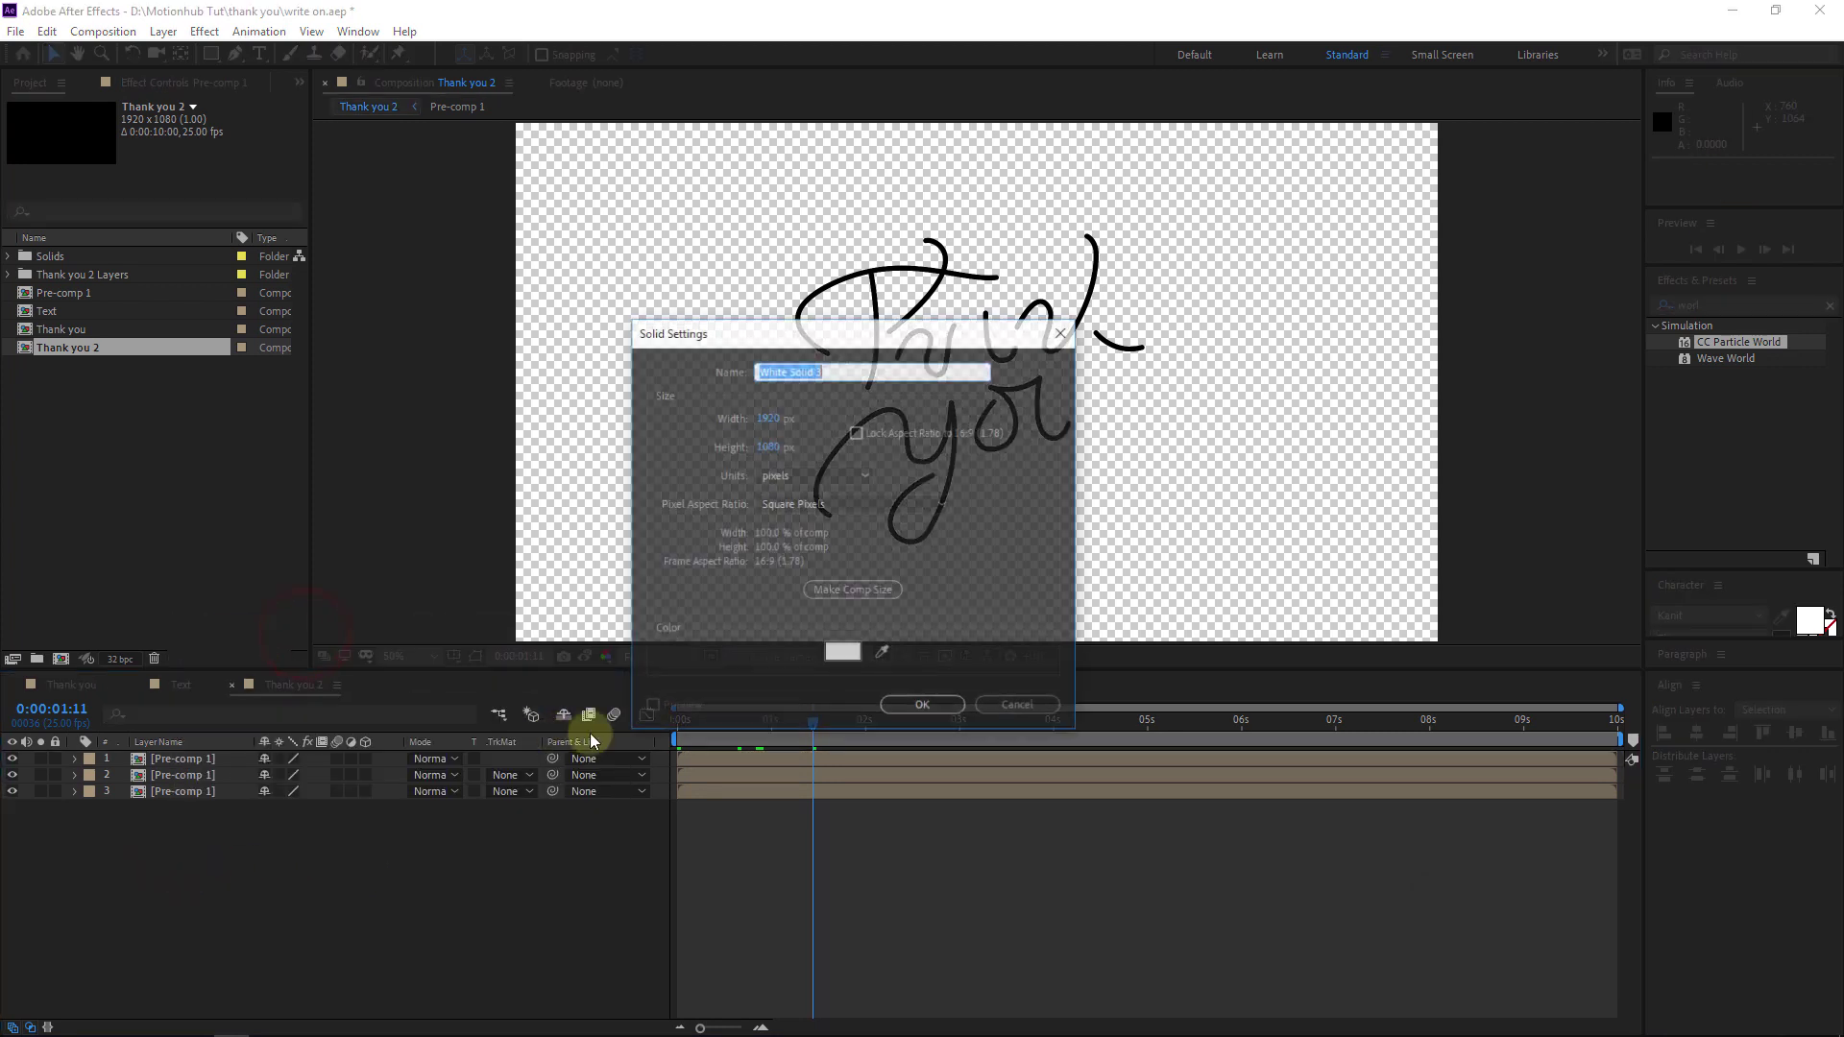
left_click(918, 707)
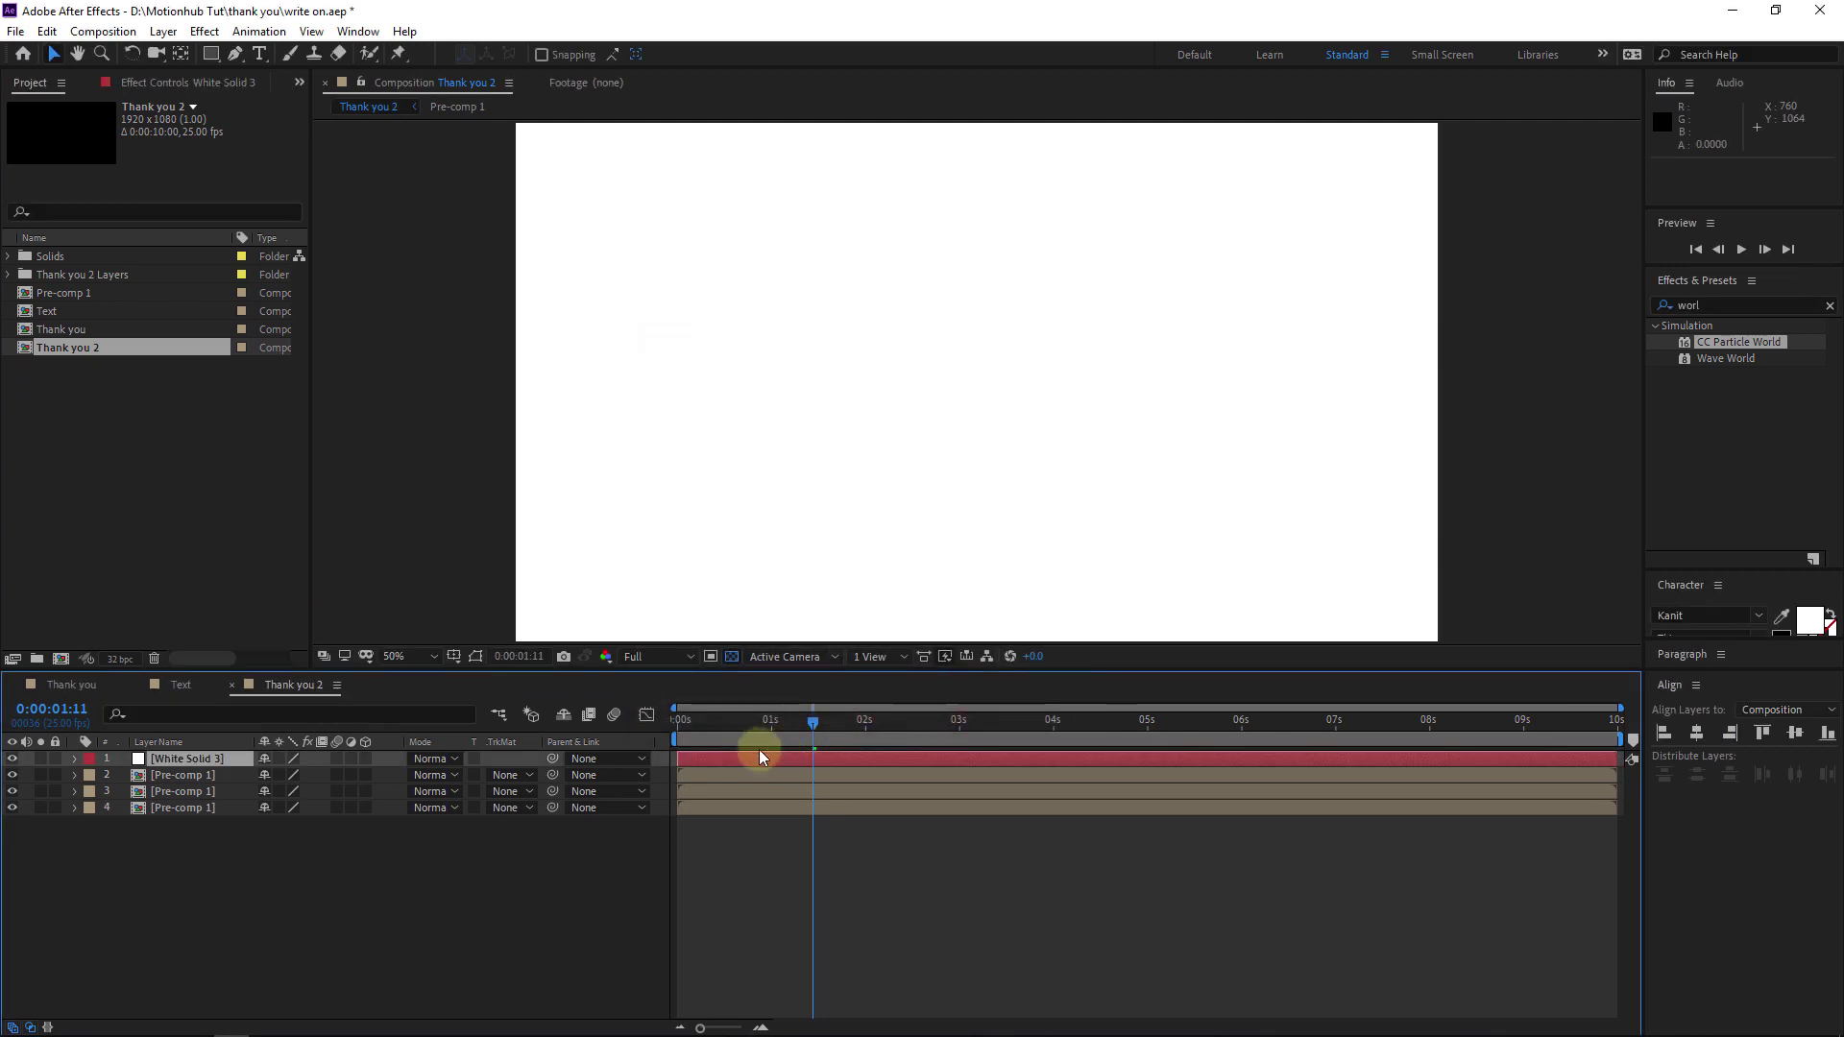
- Move White Solid 3 below the pre-comps and apply a 4-Color Gradient effect
left_click_drag(227, 766, 246, 845)
right_click(231, 810)
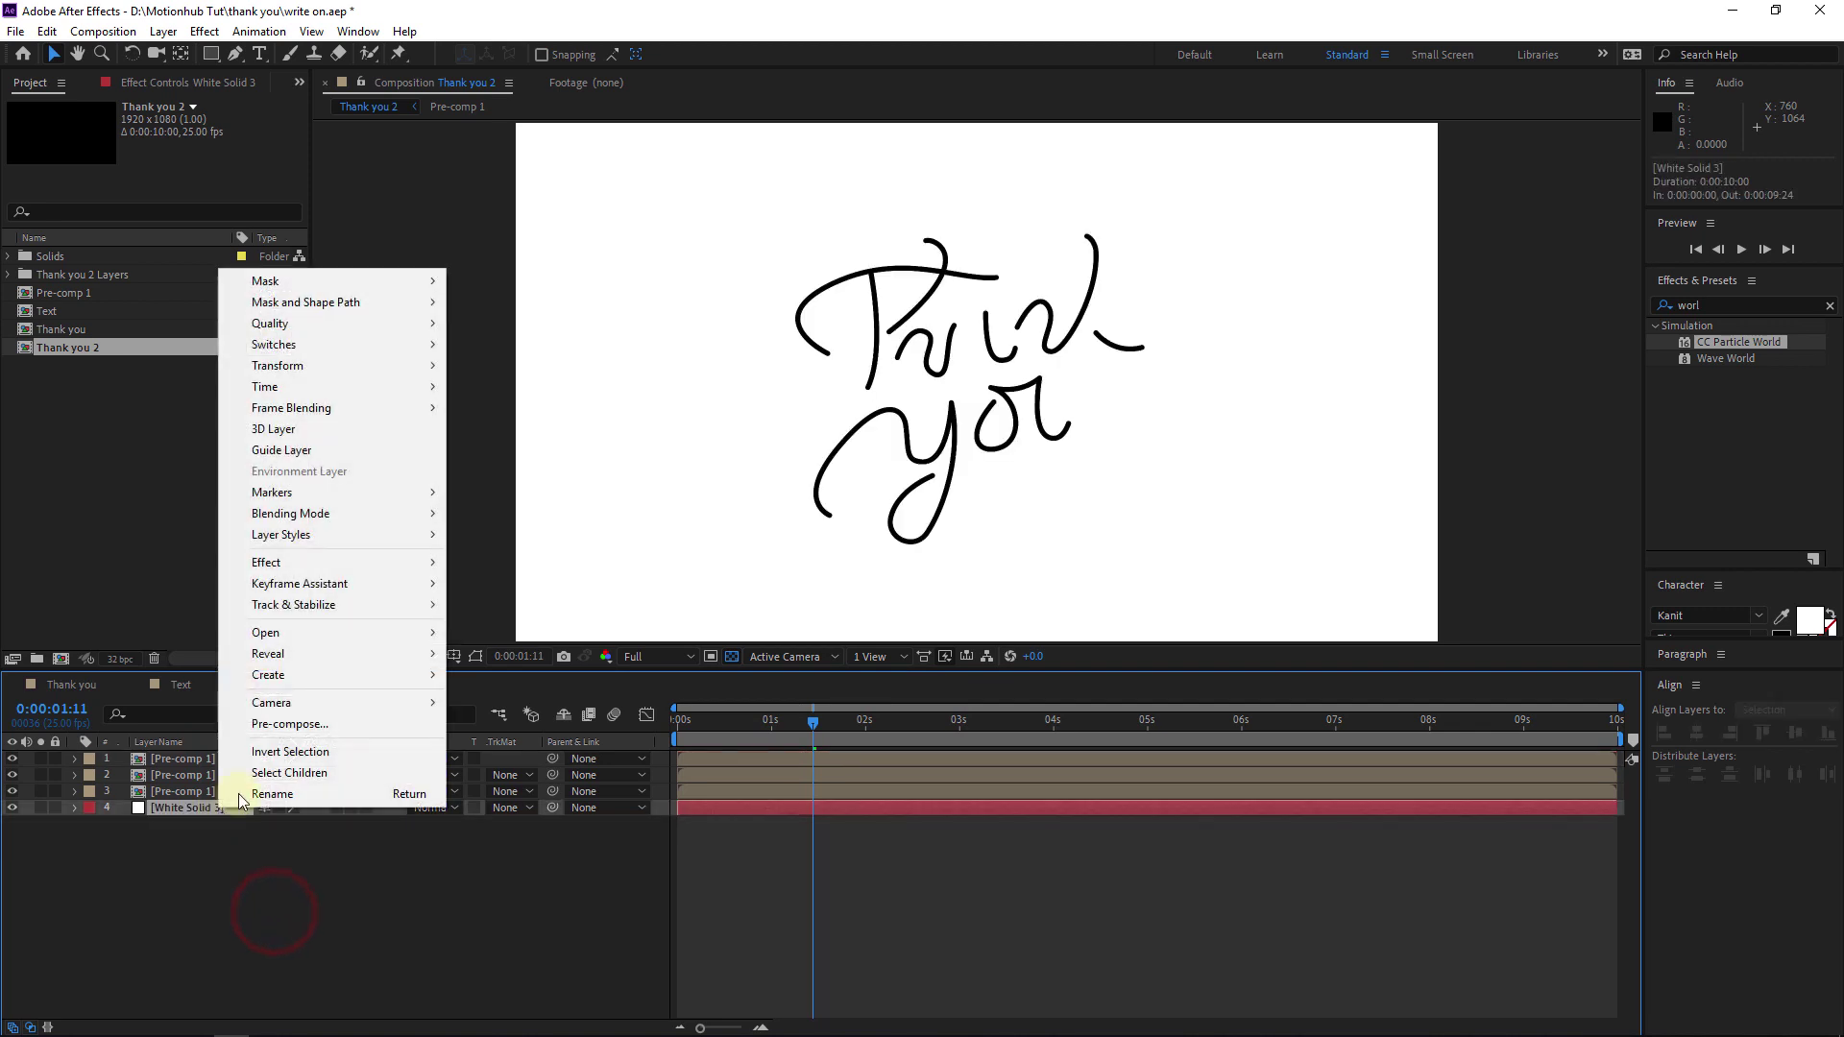
mouse_move(361, 563)
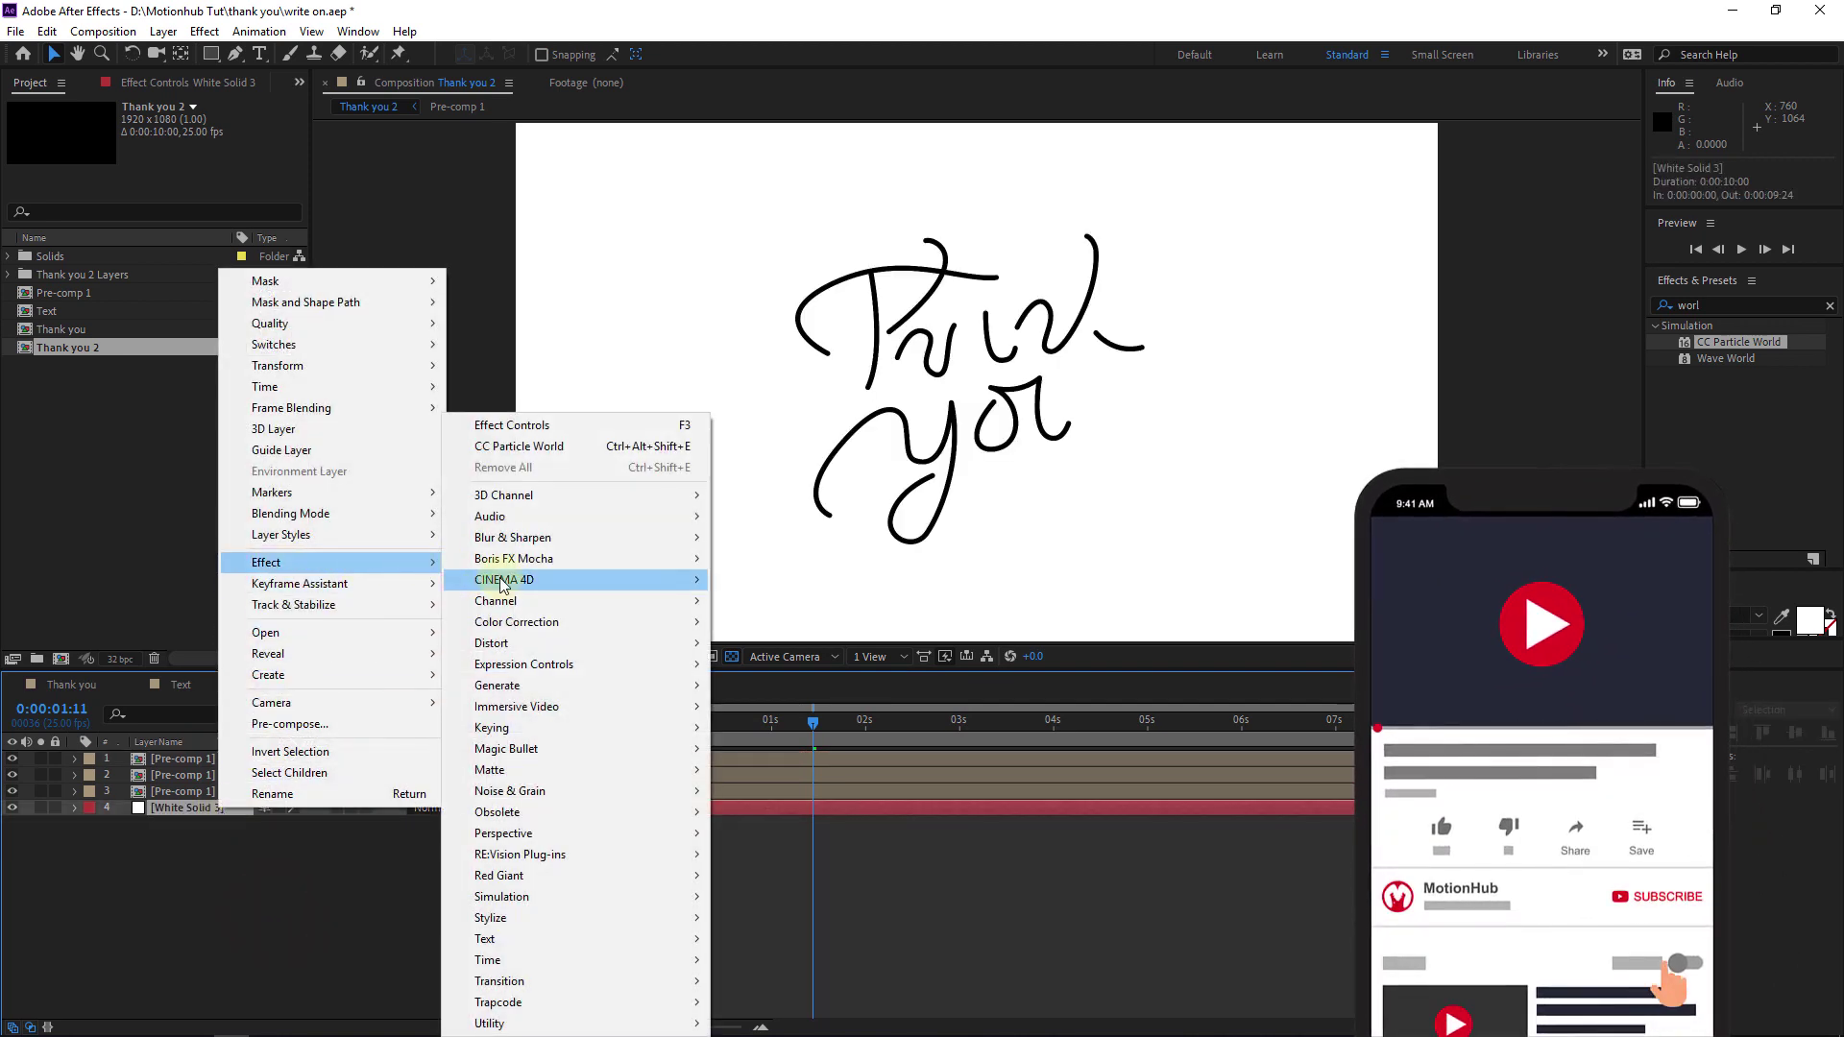
mouse_move(601, 687)
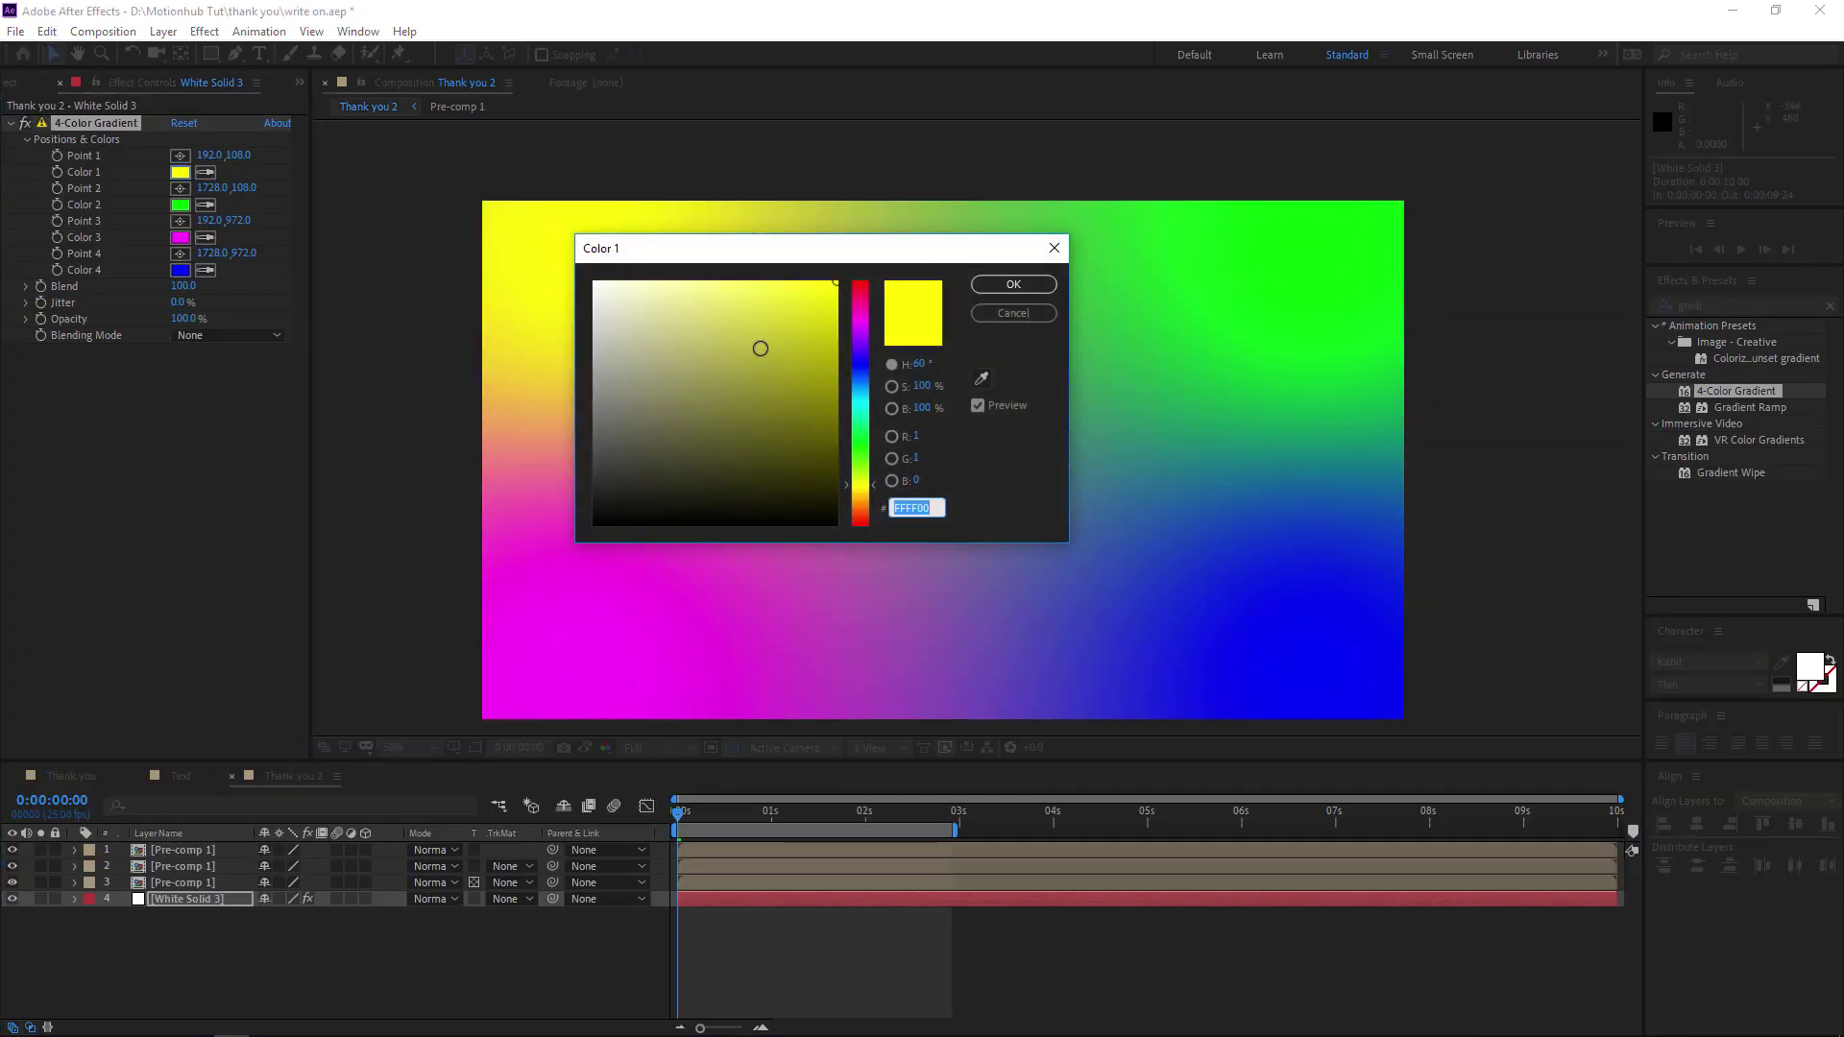
- Set gradient Color 1 to purple and Color 2 to a deep purple
left_click(857, 339)
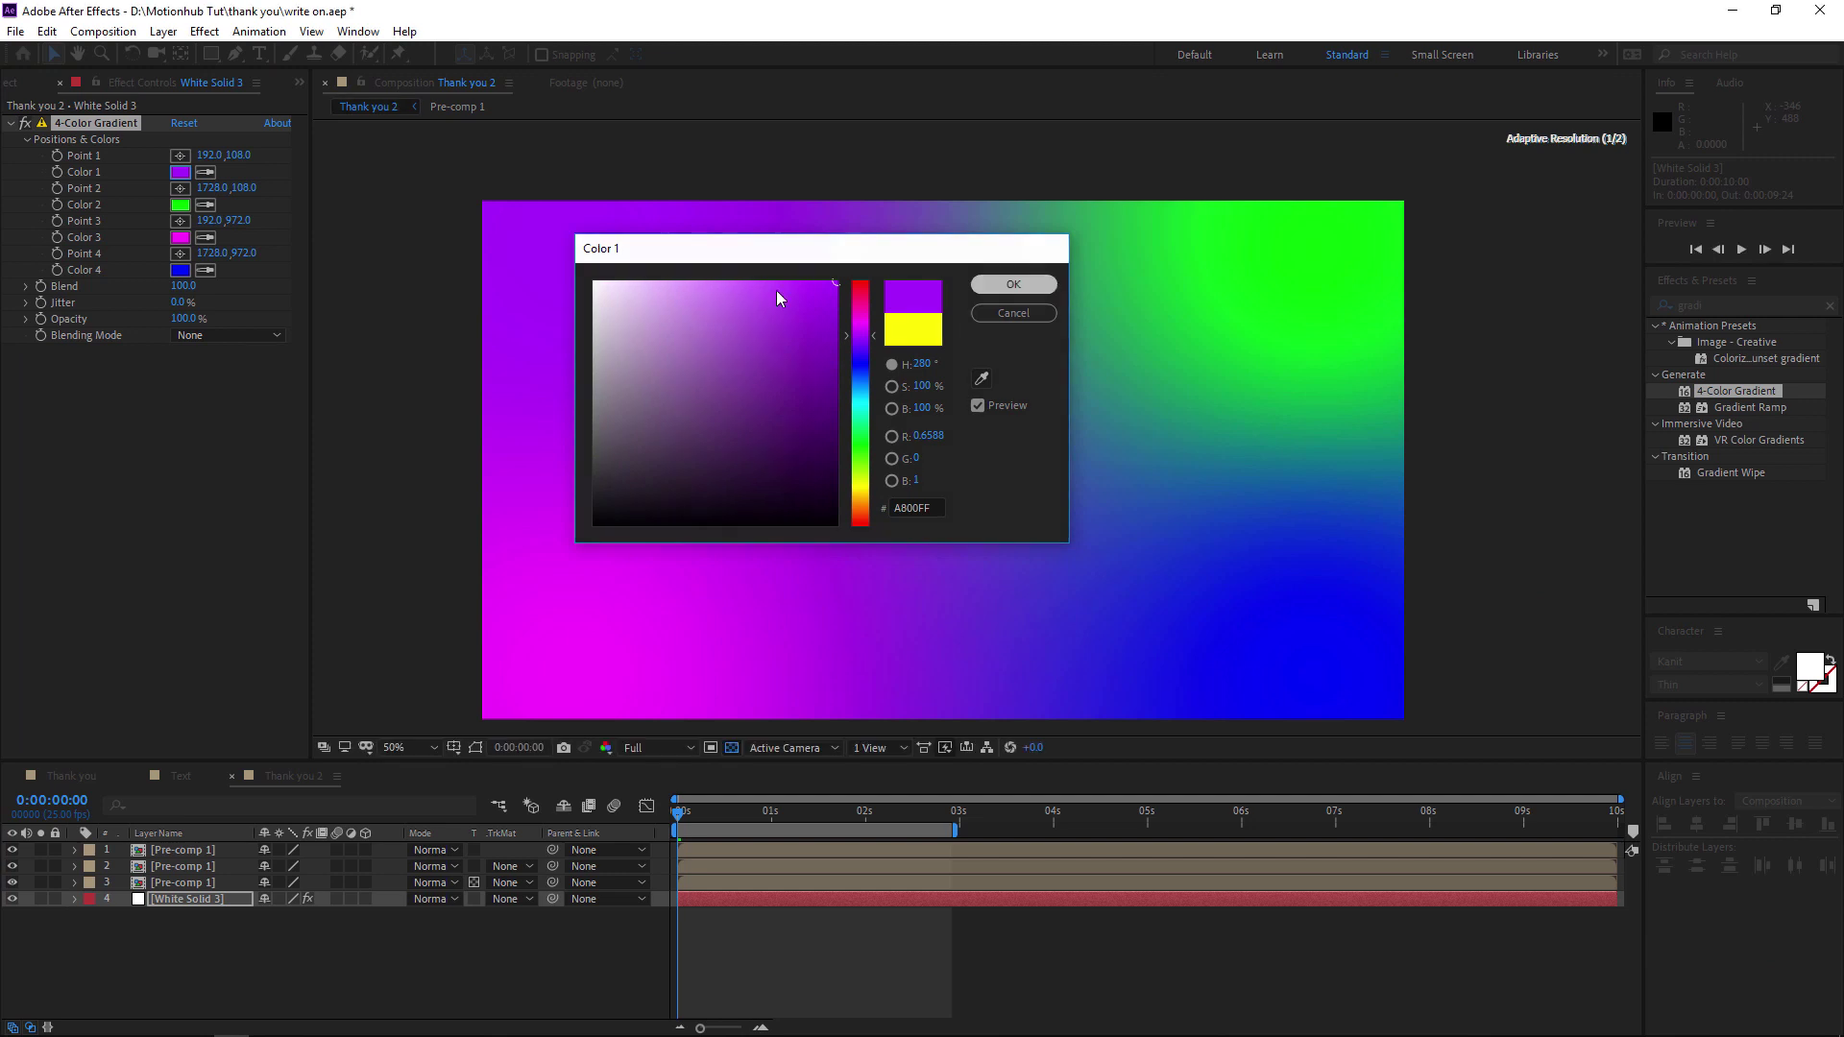
left_click(1014, 284)
left_click(180, 205)
left_click(860, 330)
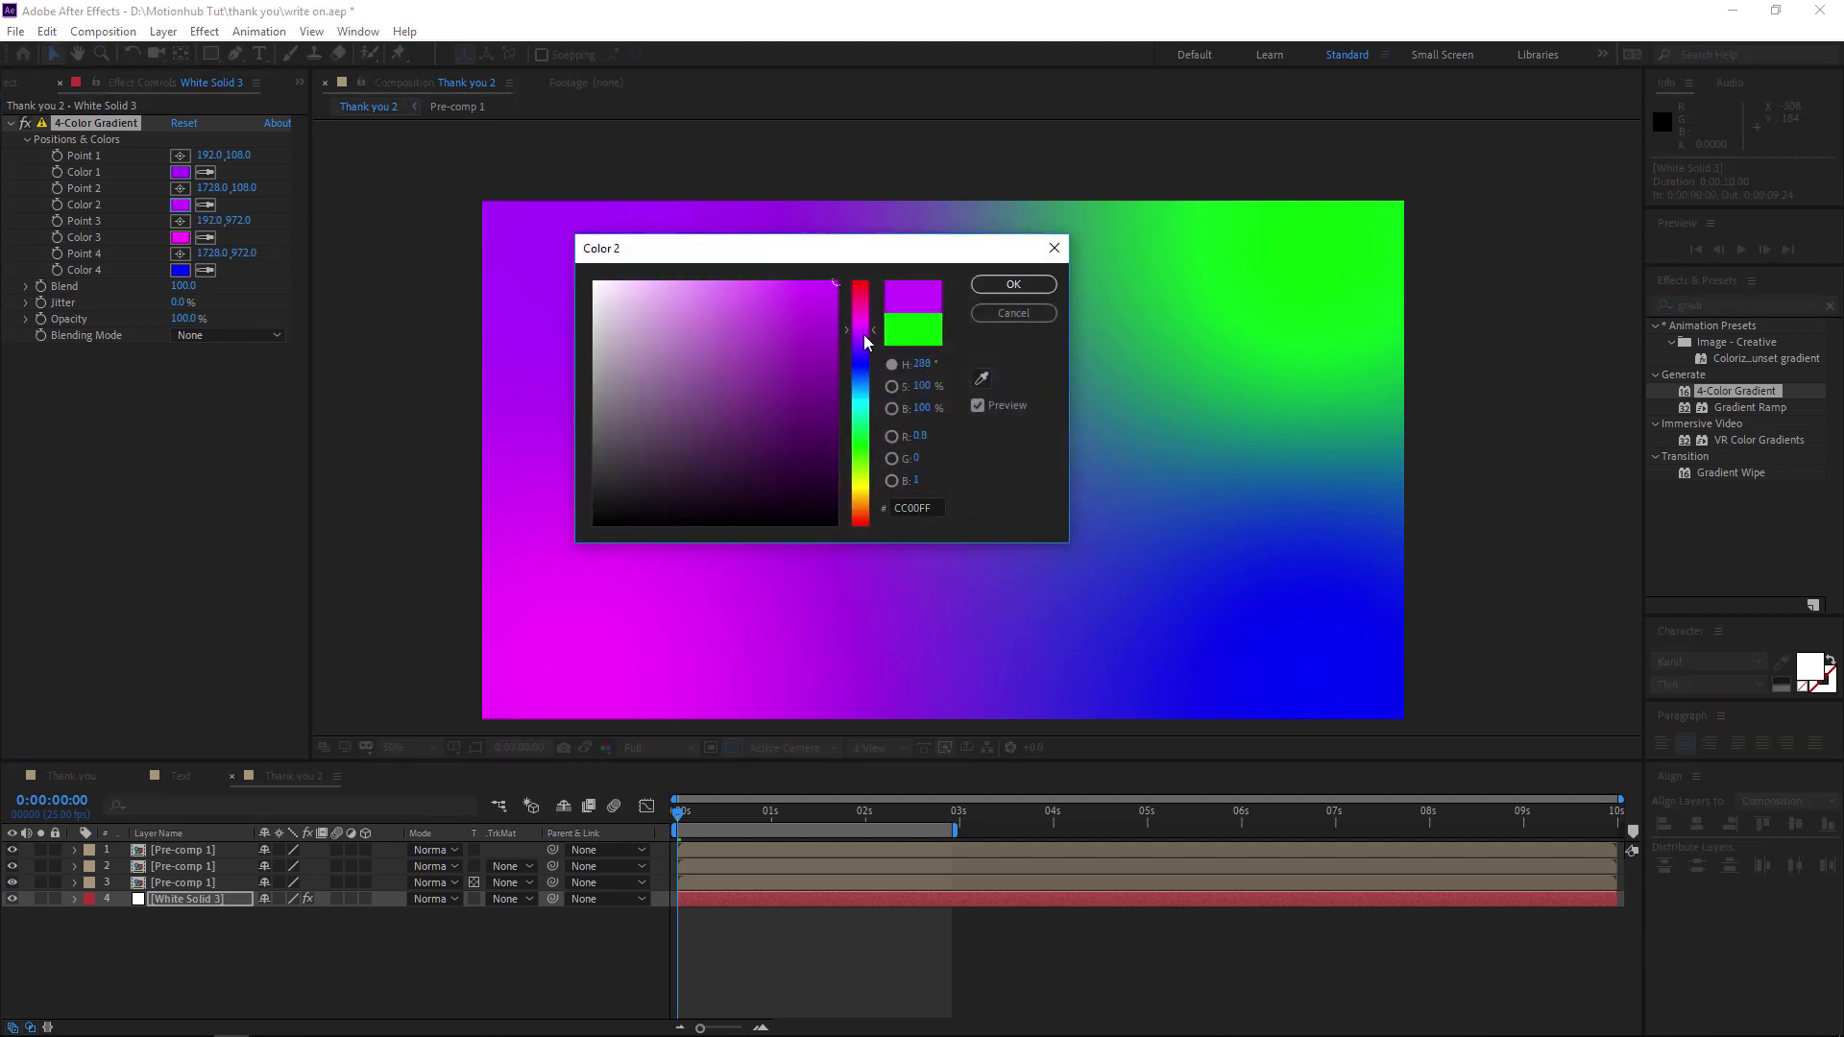
left_click_drag(822, 392, 817, 419)
left_click(999, 288)
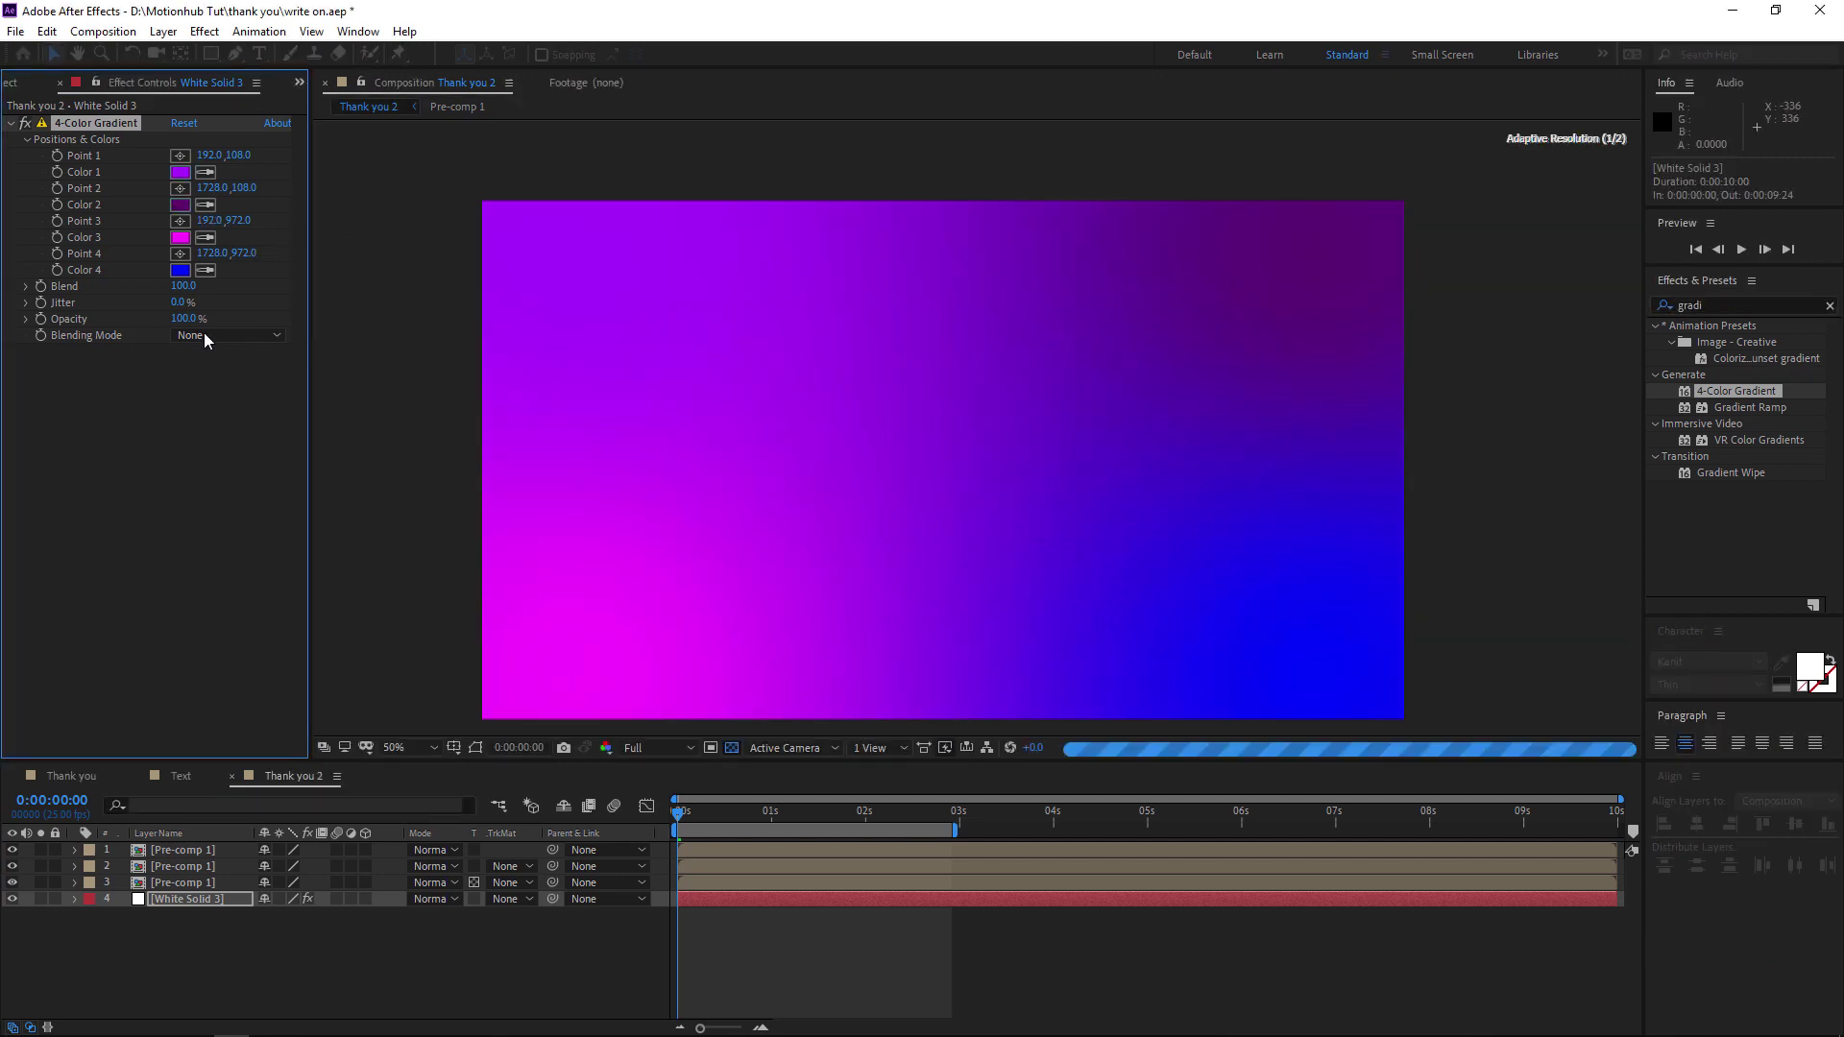
- Change gradient Color 4 to dark indigo 330562
left_click(180, 270)
left_click_drag(688, 487, 805, 442)
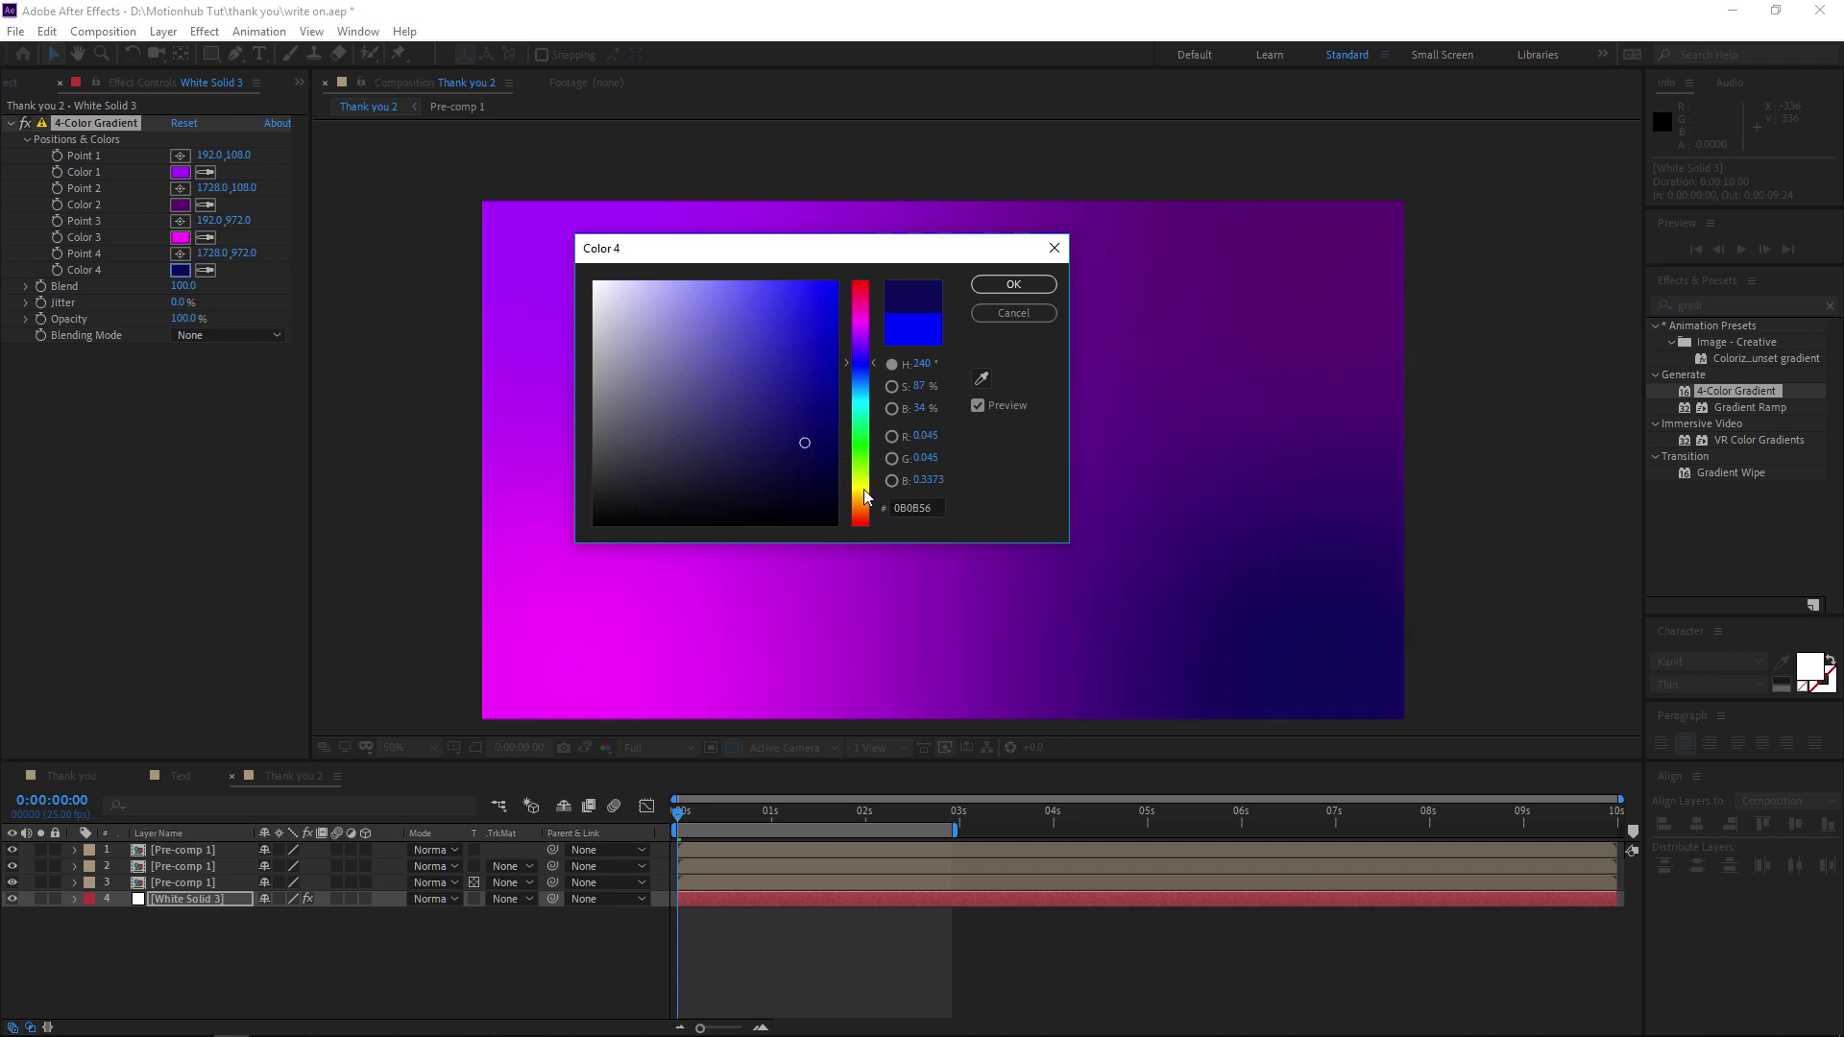
left_click(866, 513)
left_click(863, 337)
left_click_drag(864, 339, 866, 344)
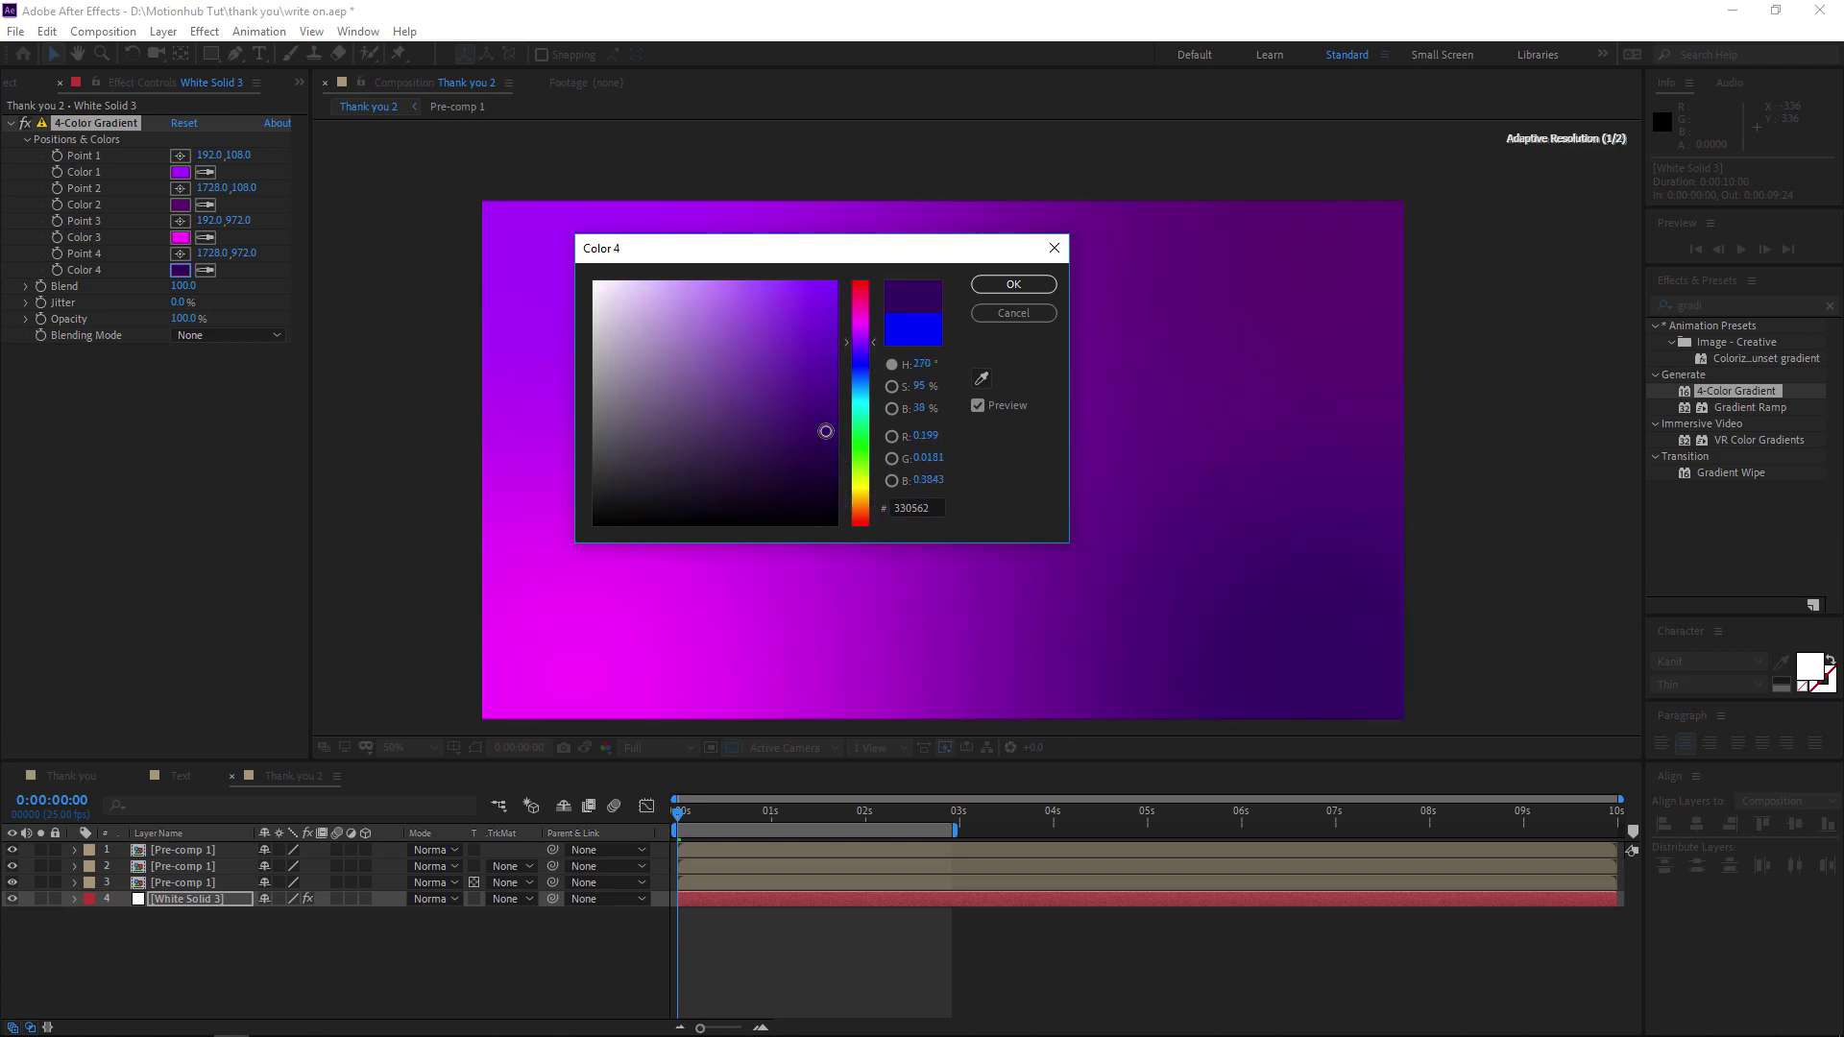
left_click(995, 282)
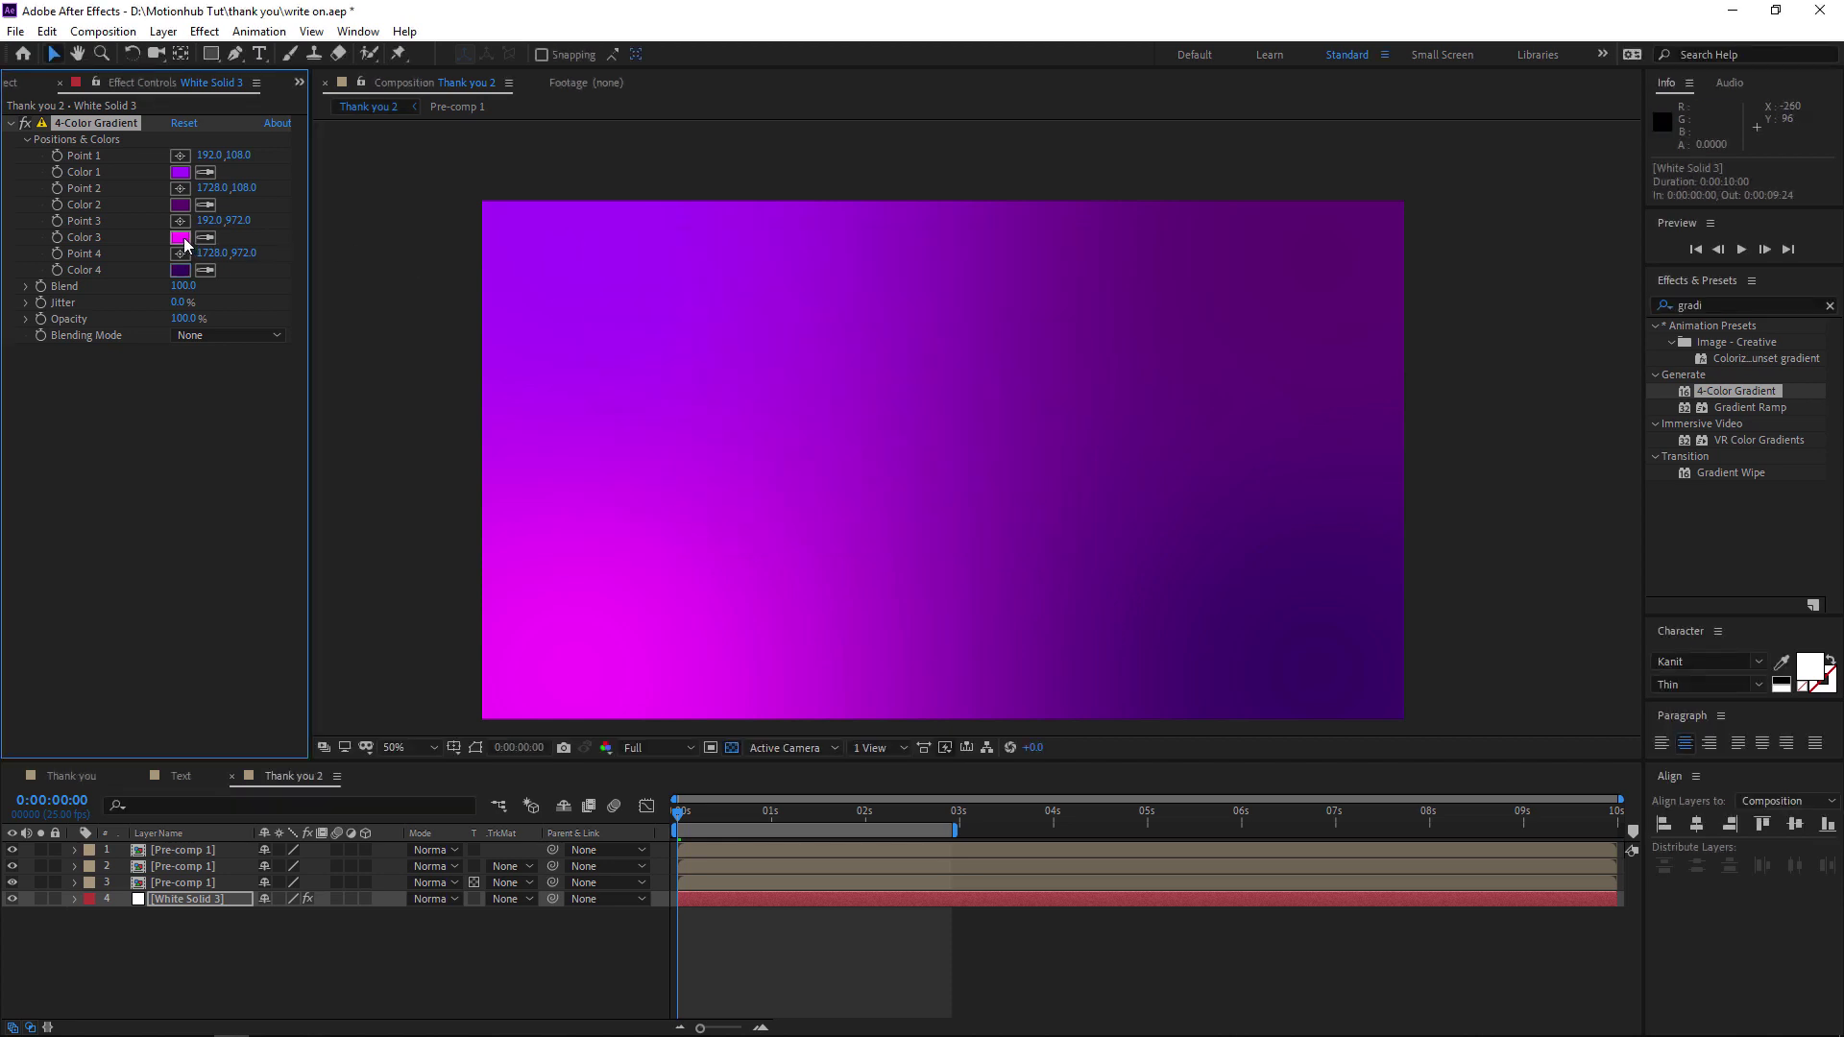
- Change gradient Color 3 to crimson-magenta 95005B
left_click(179, 237)
left_click(777, 442)
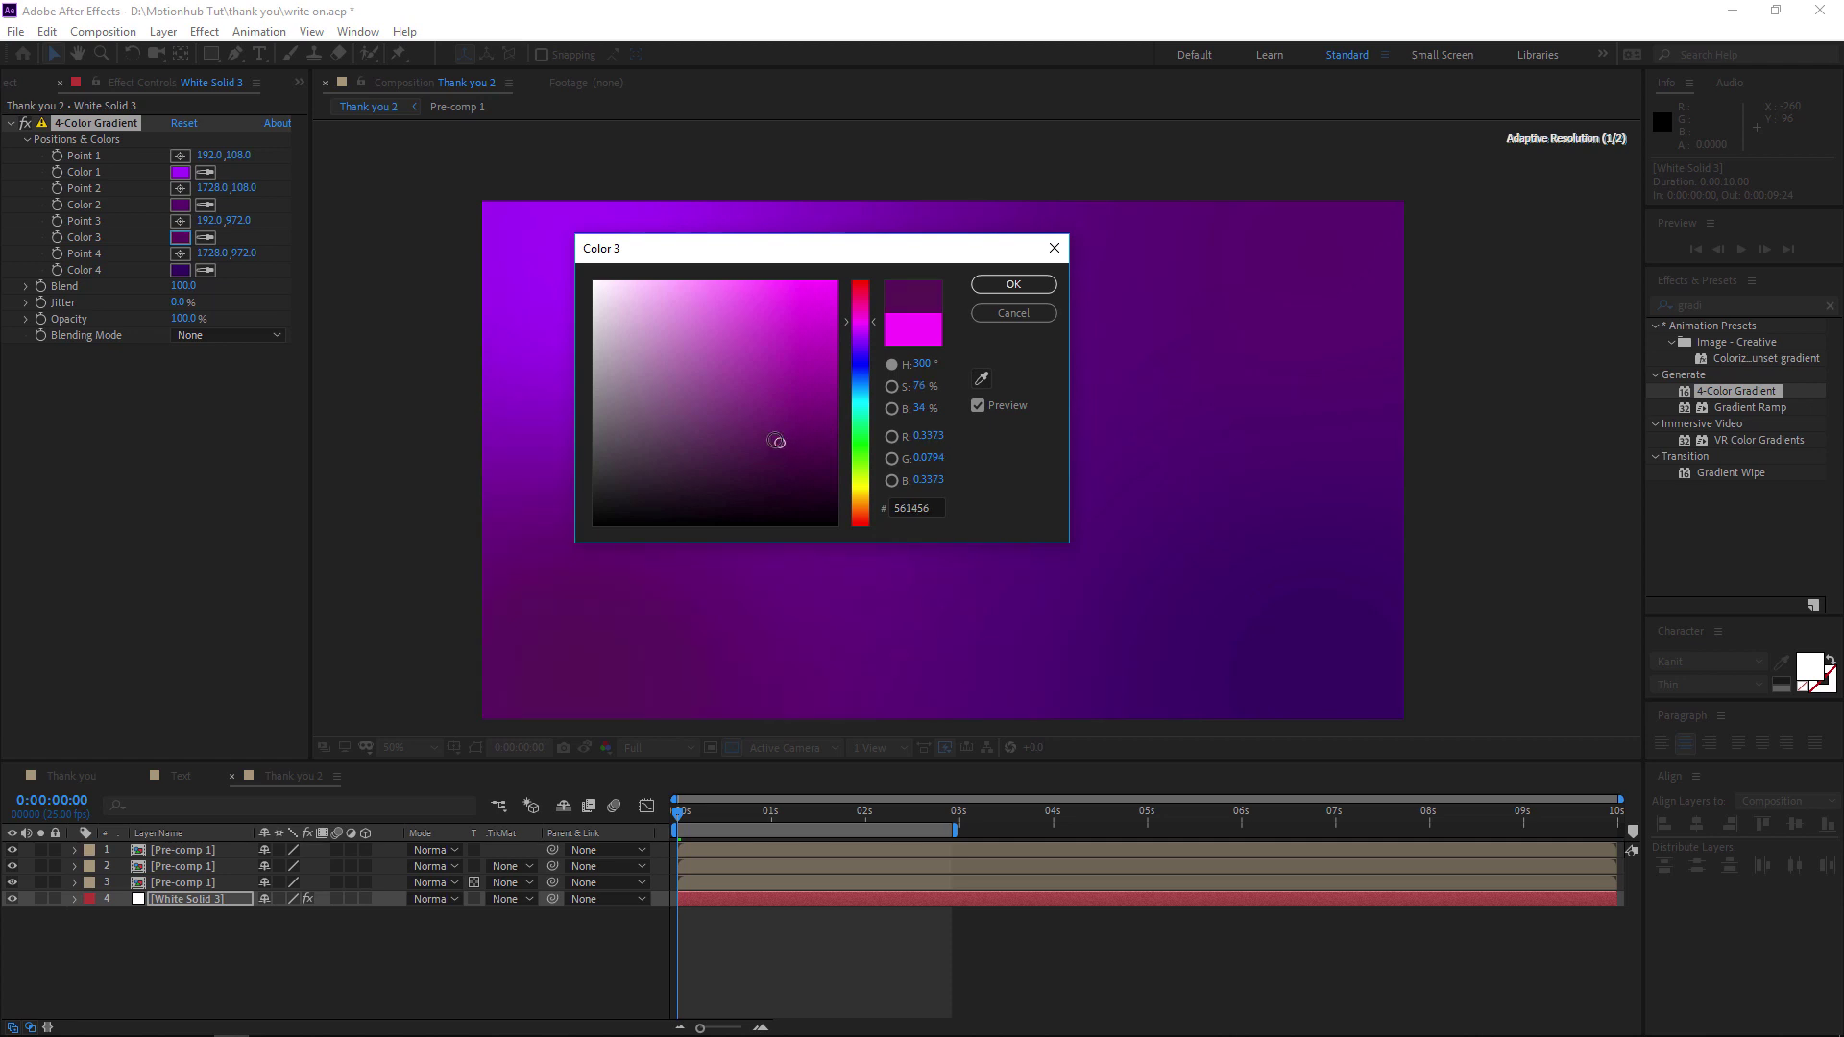
mouse_move(777, 442)
left_mouse_down()
mouse_move(831, 347)
mouse_move(839, 381)
left_mouse_up()
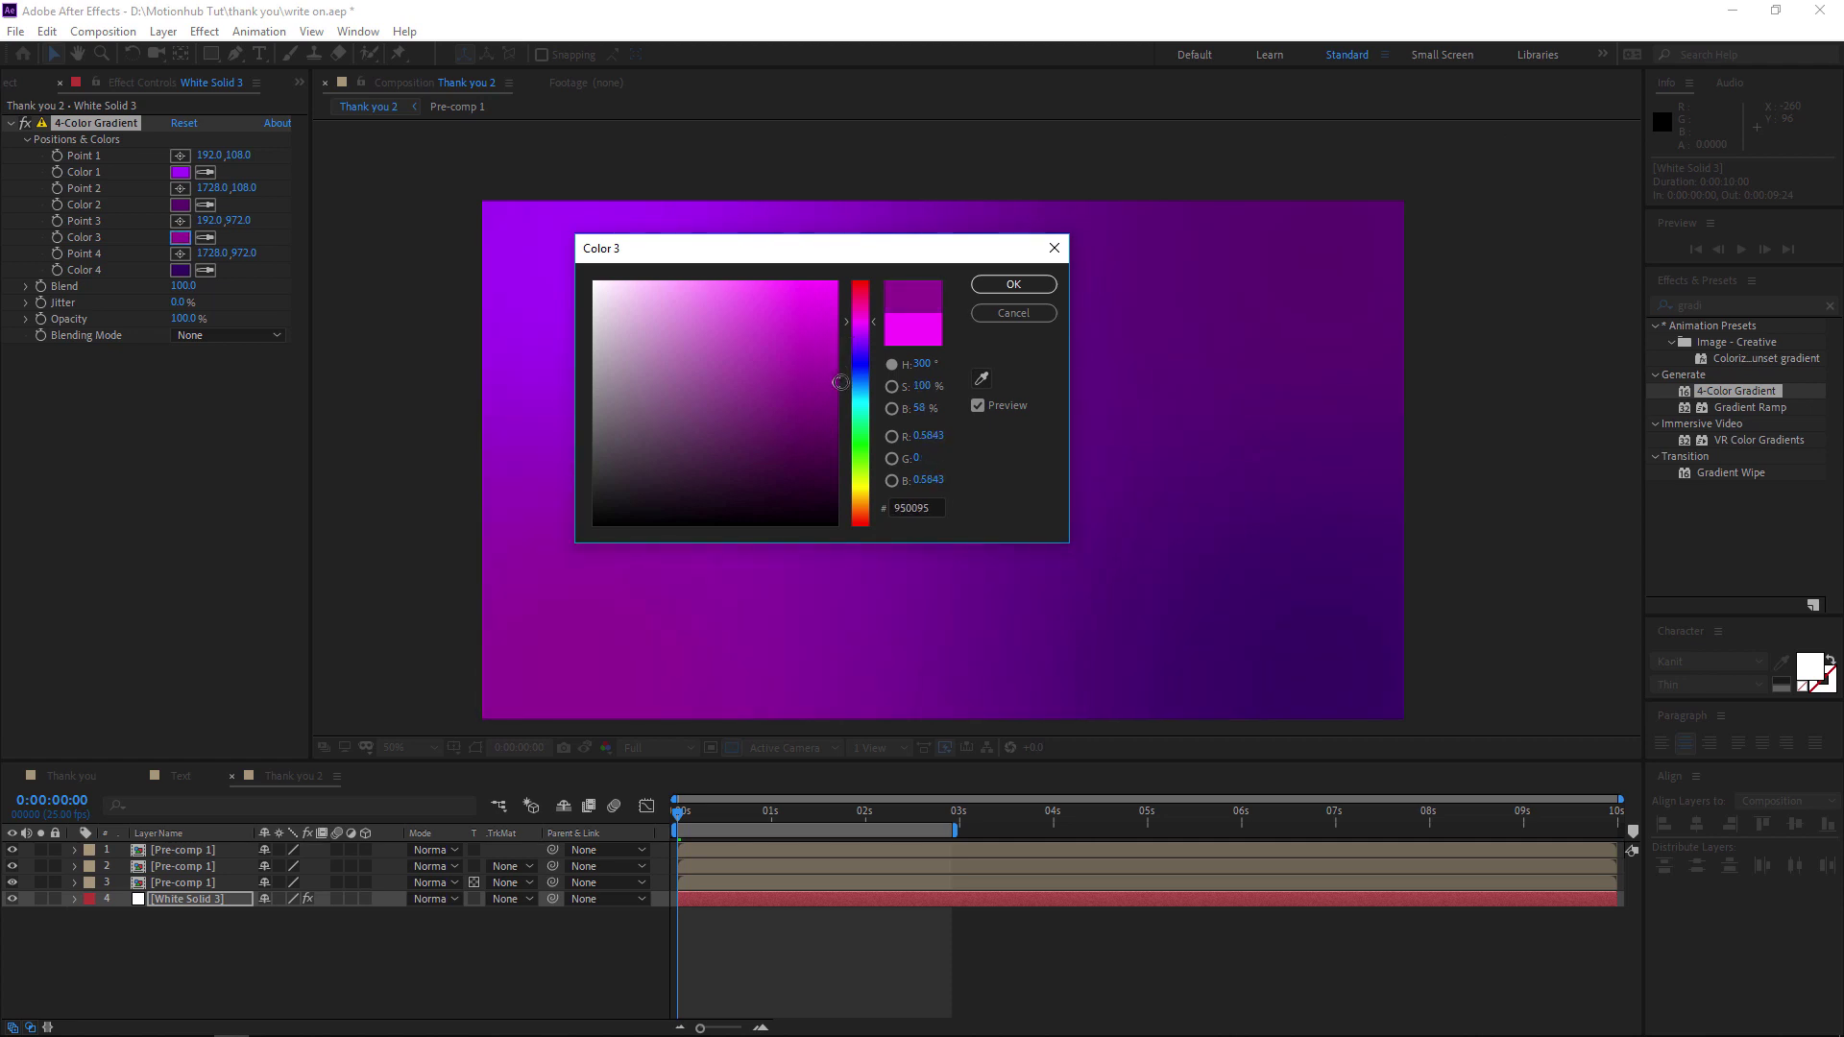
left_click(873, 312)
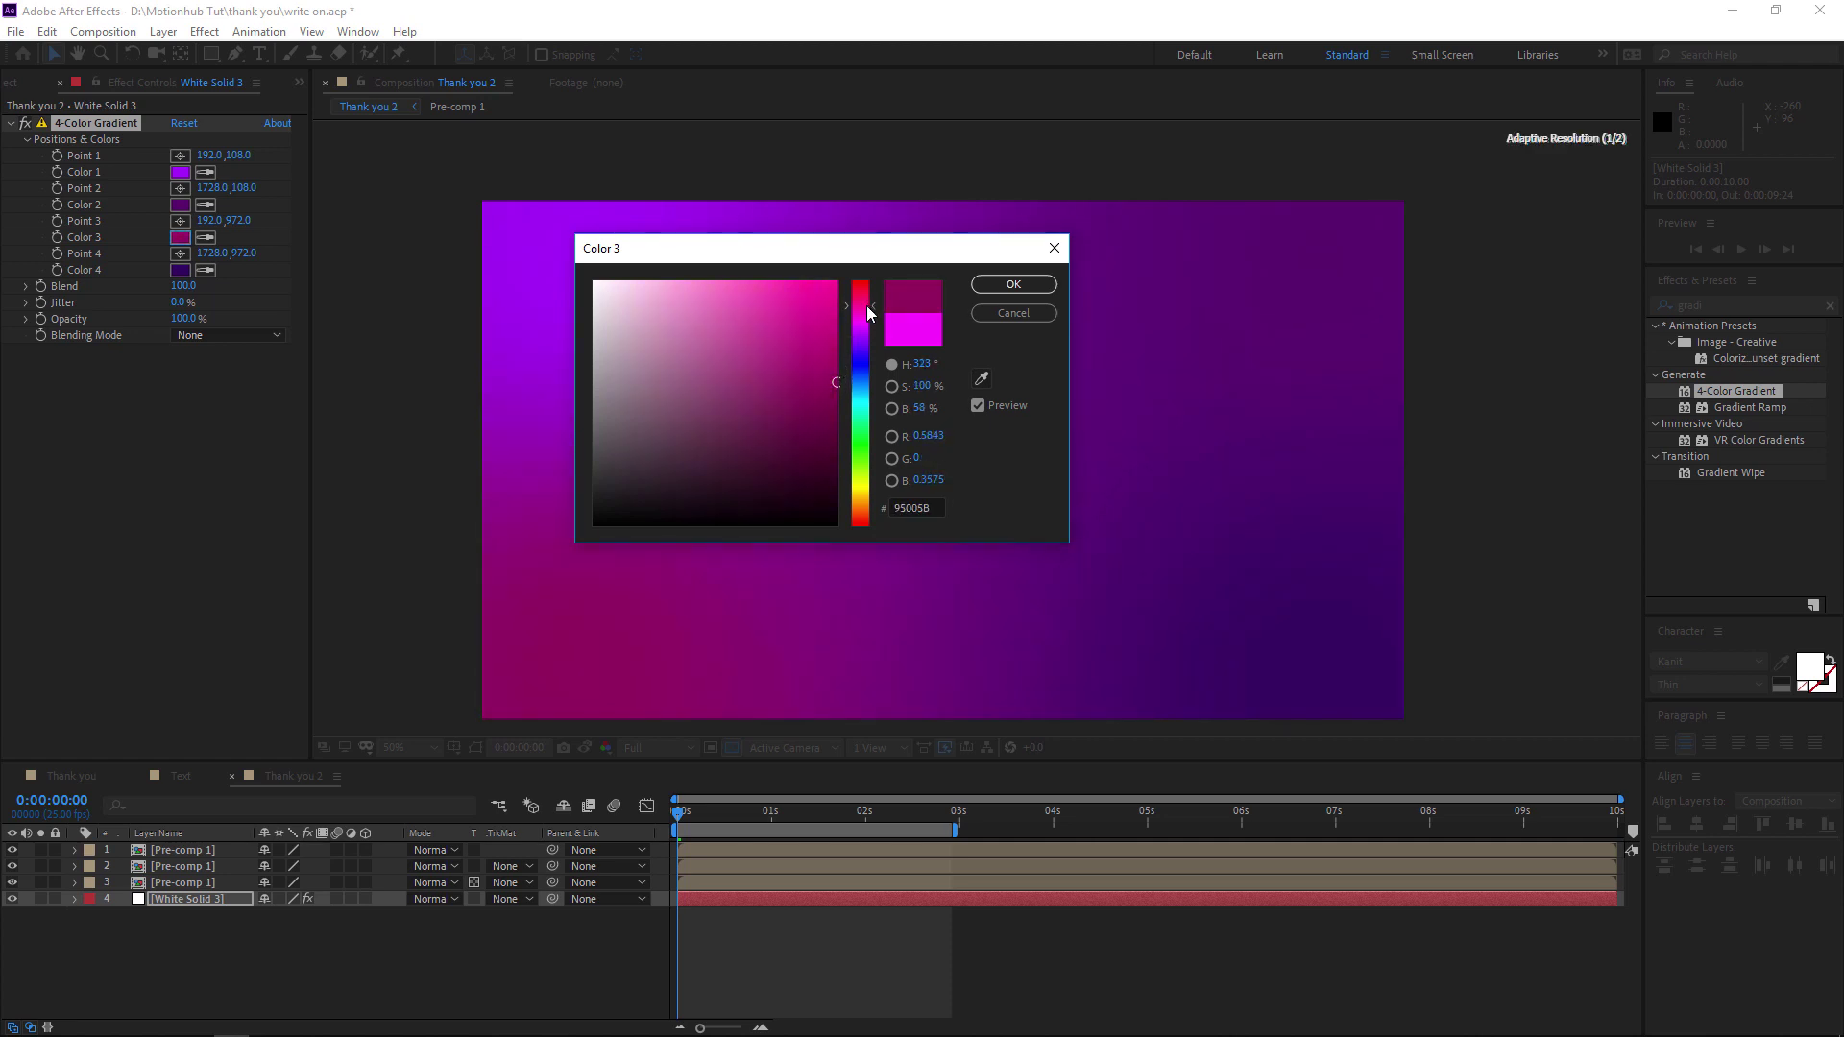
left_click(1010, 285)
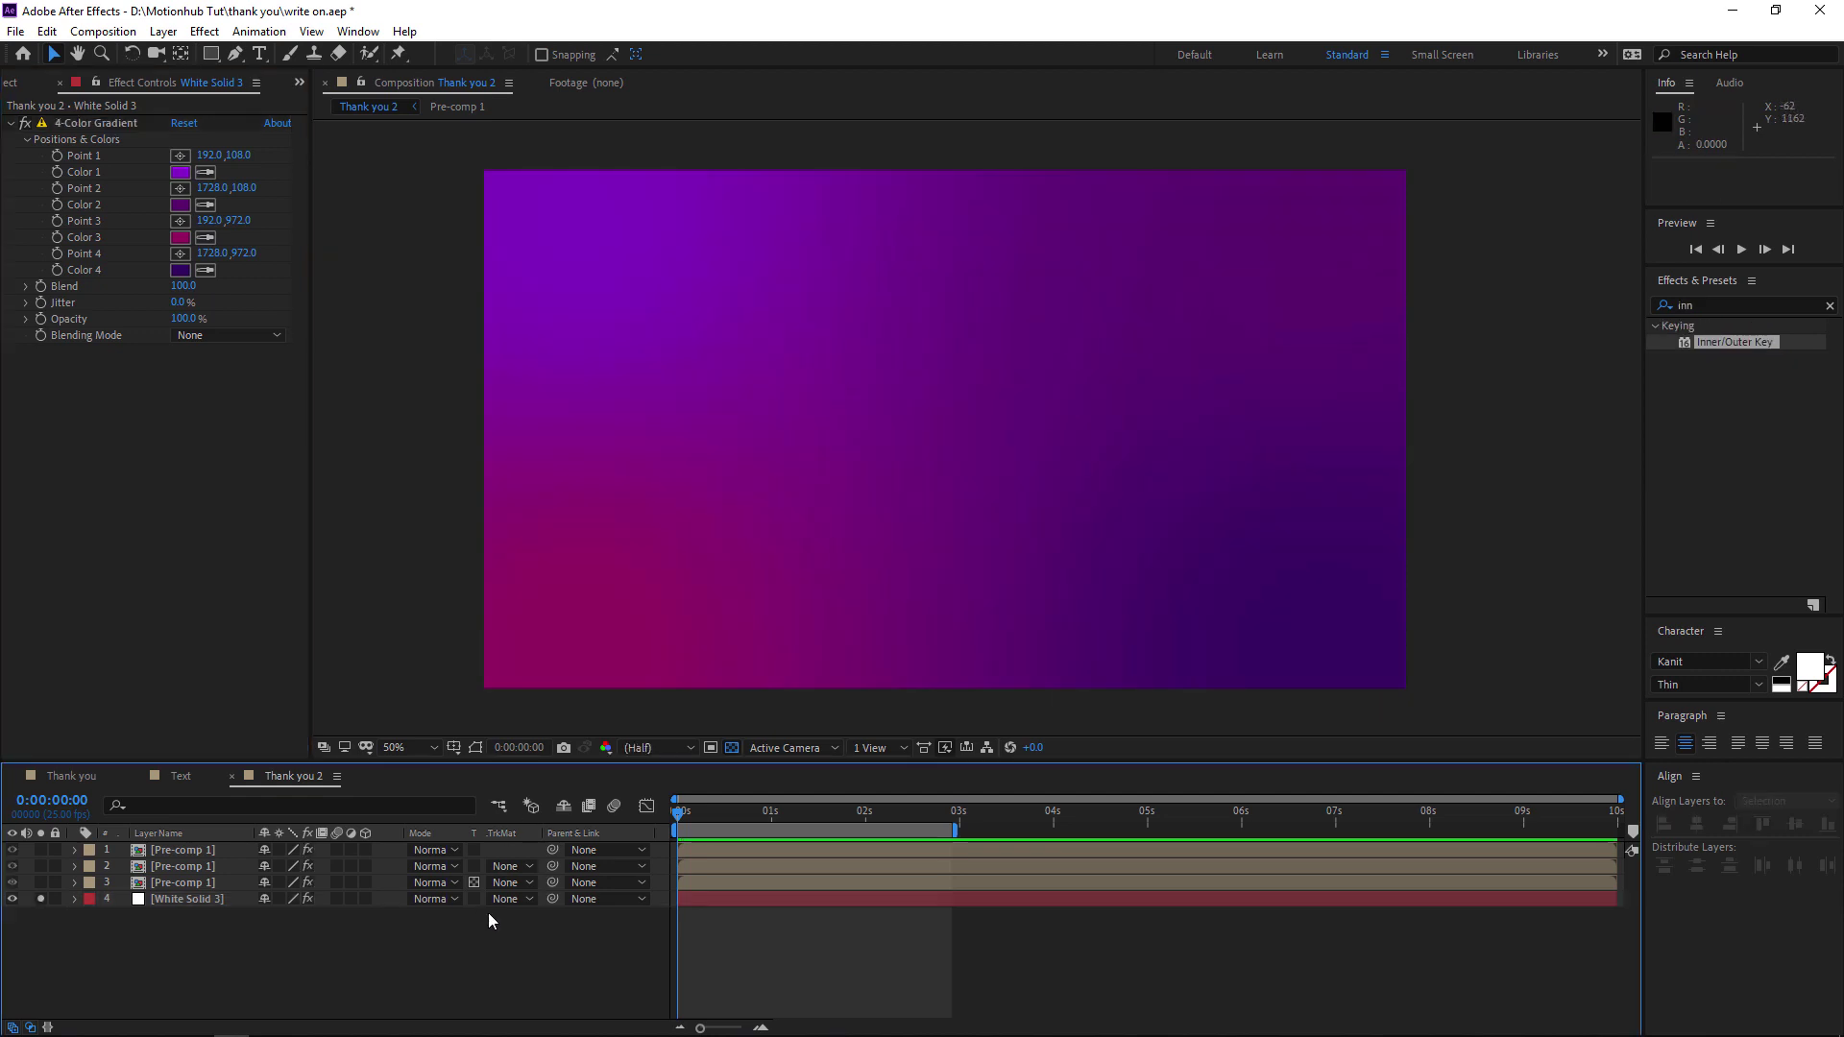
- Add a wiggle(0.5,500) expression to the gradient's Point 1
key("ctrl+z")
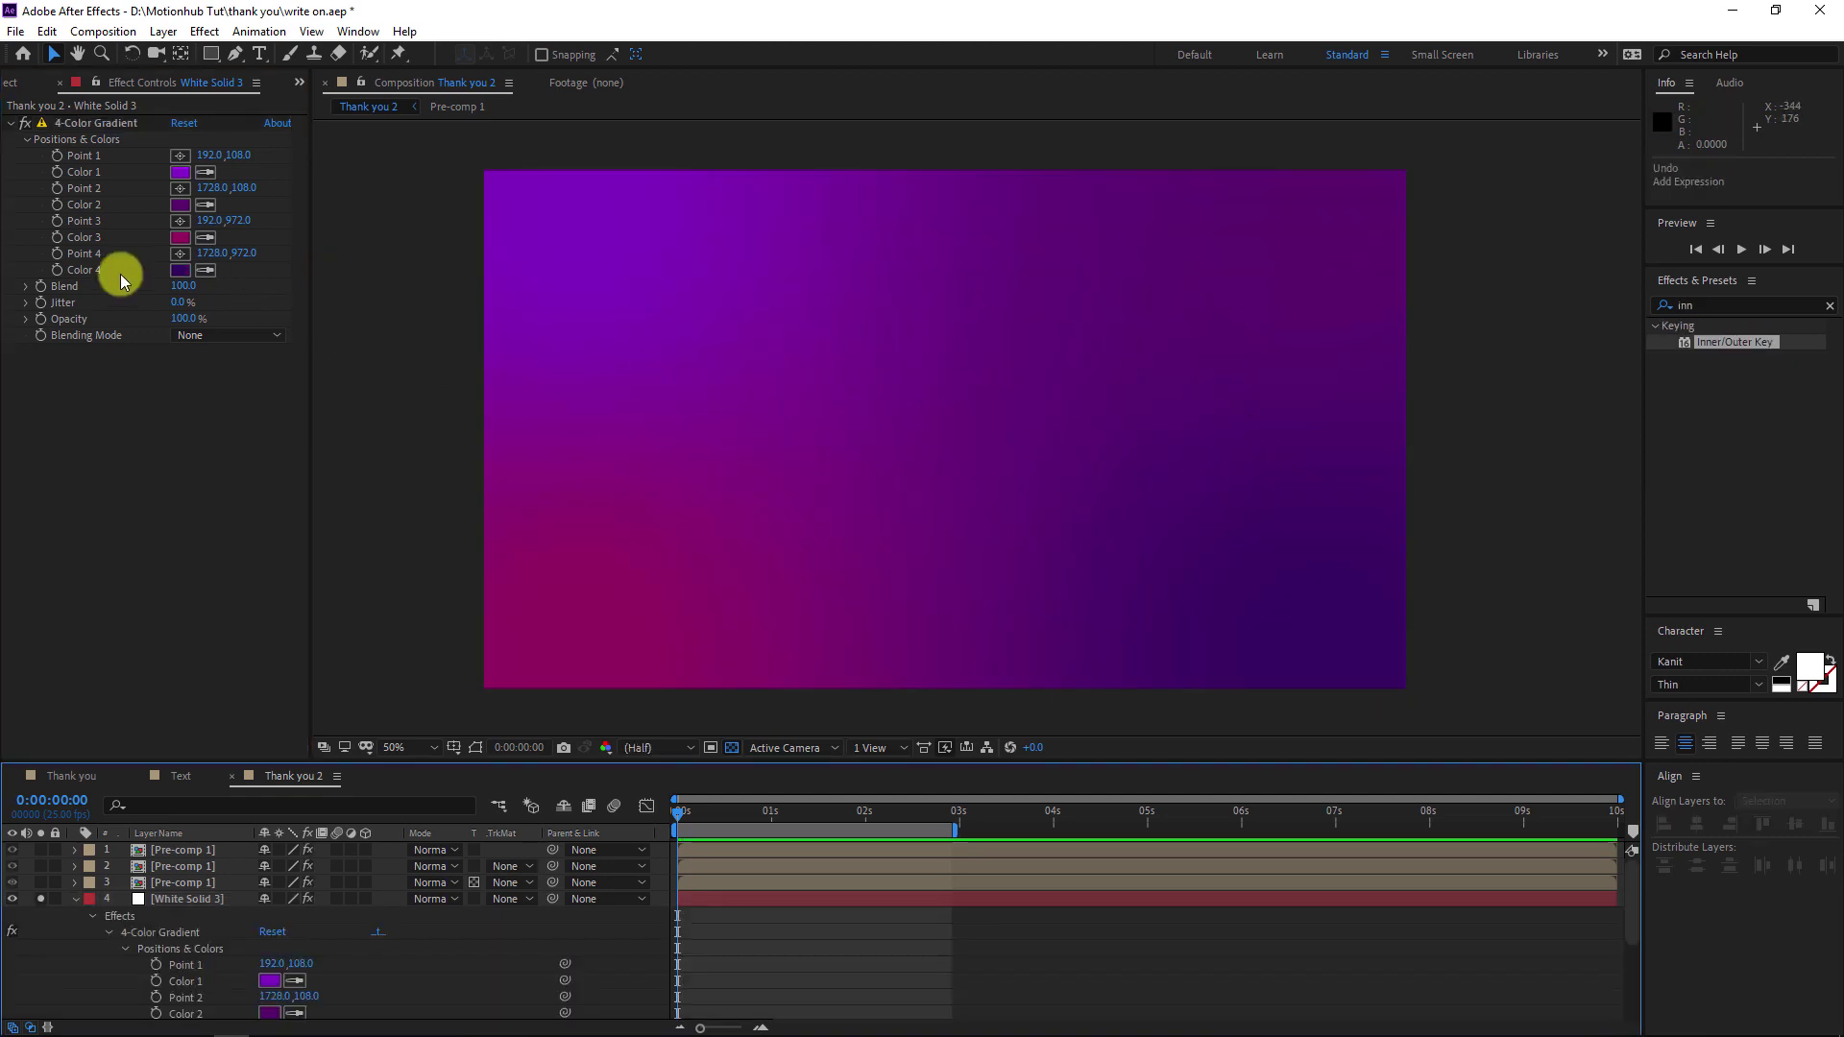
left_click(57, 155, "alt")
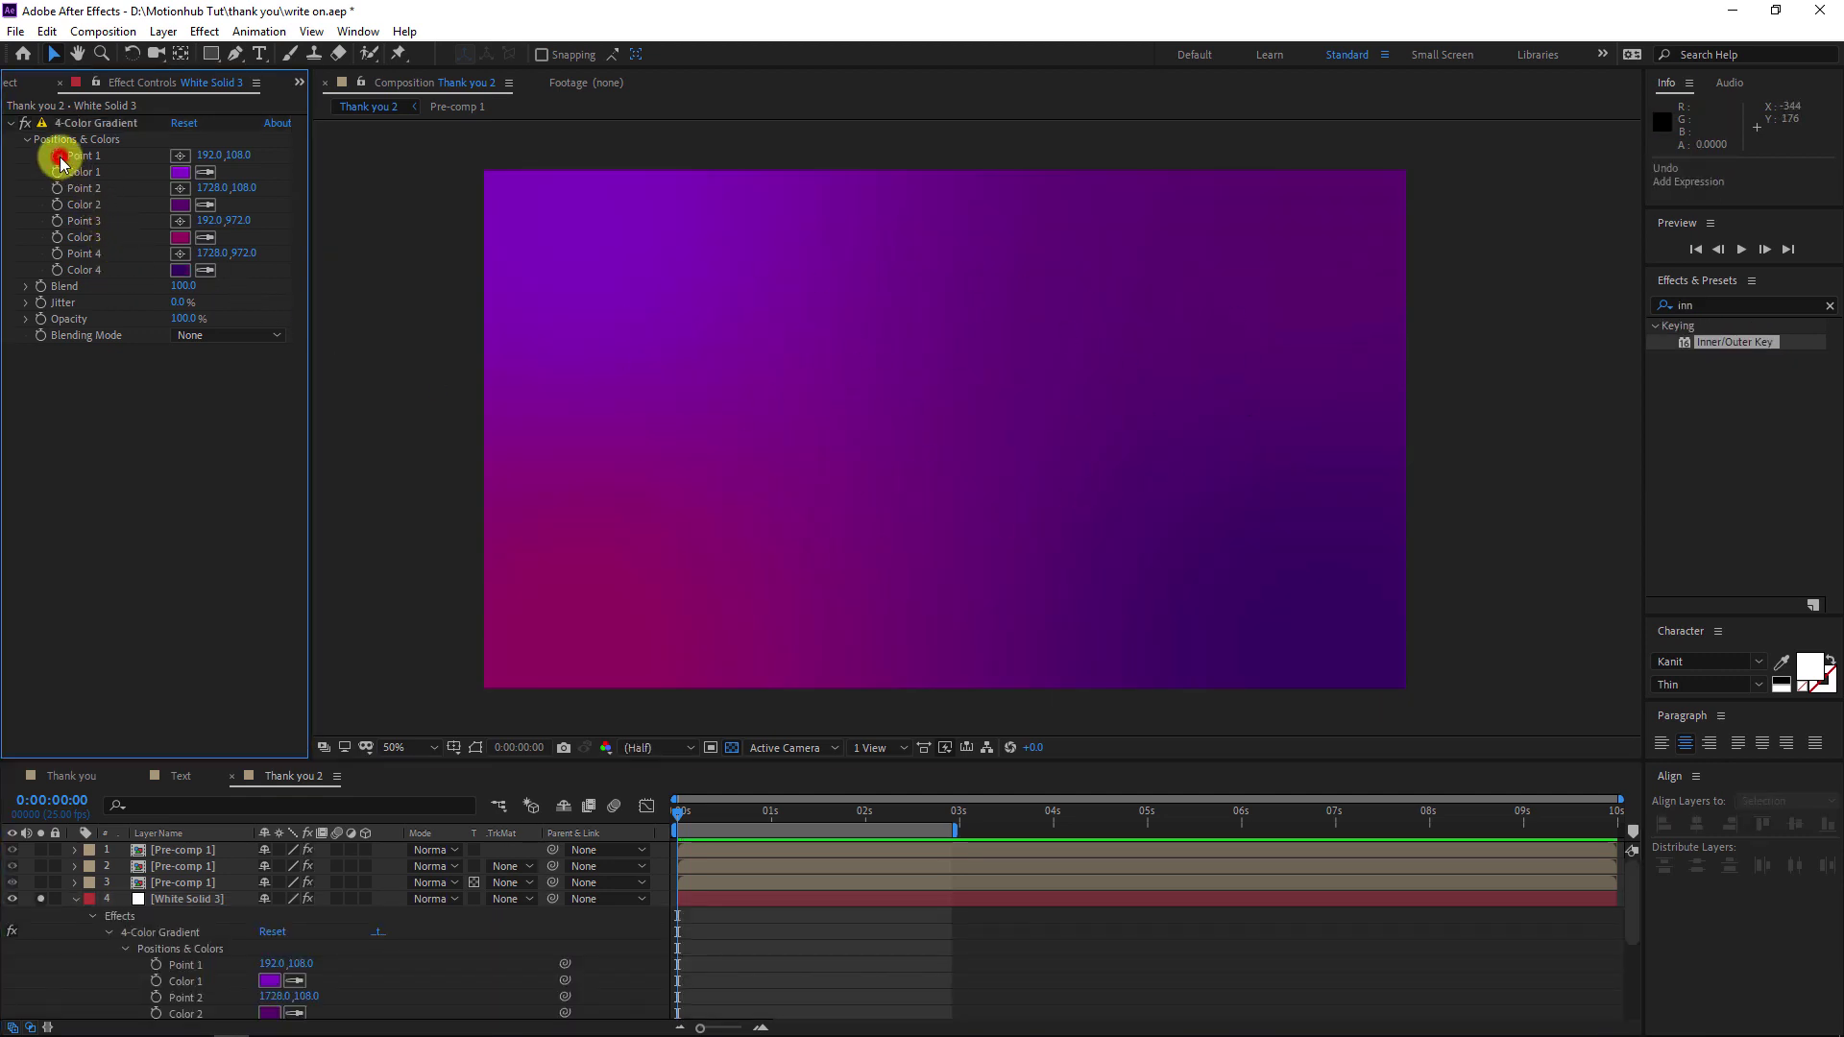
type("wig")
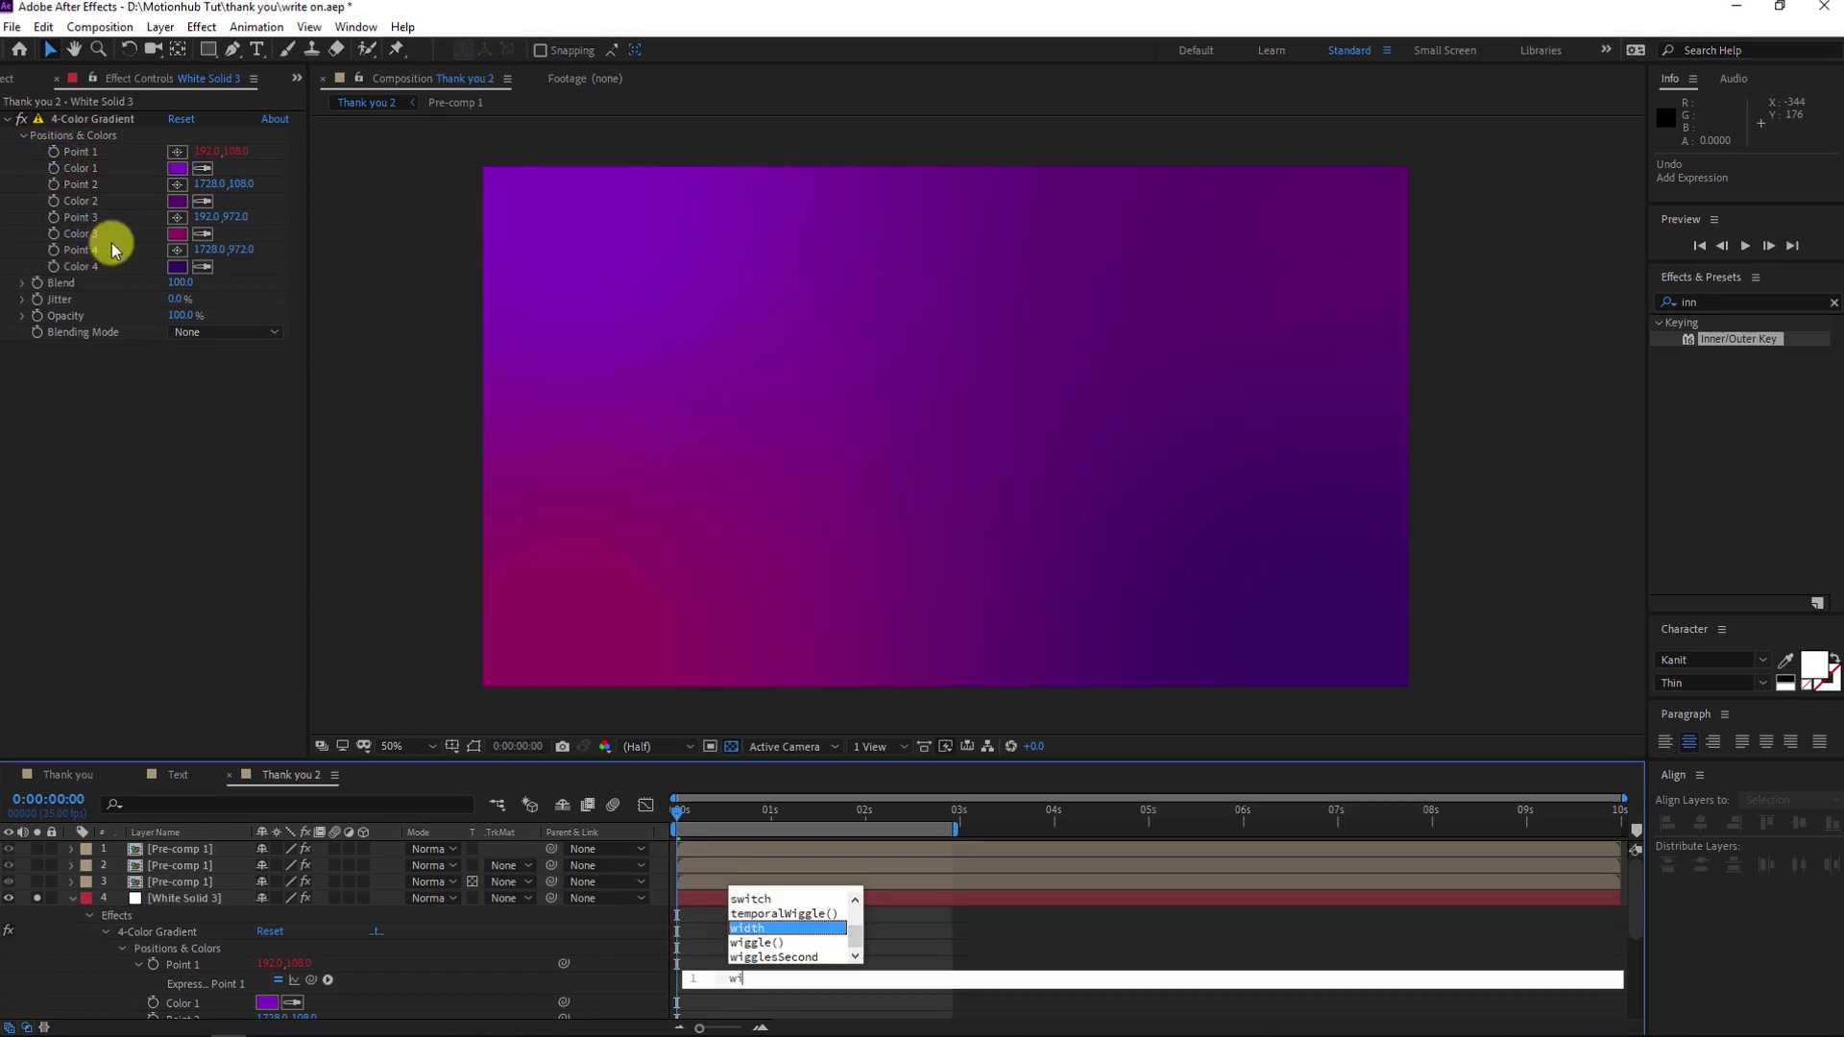
key("Return")
type("0.5,500)")
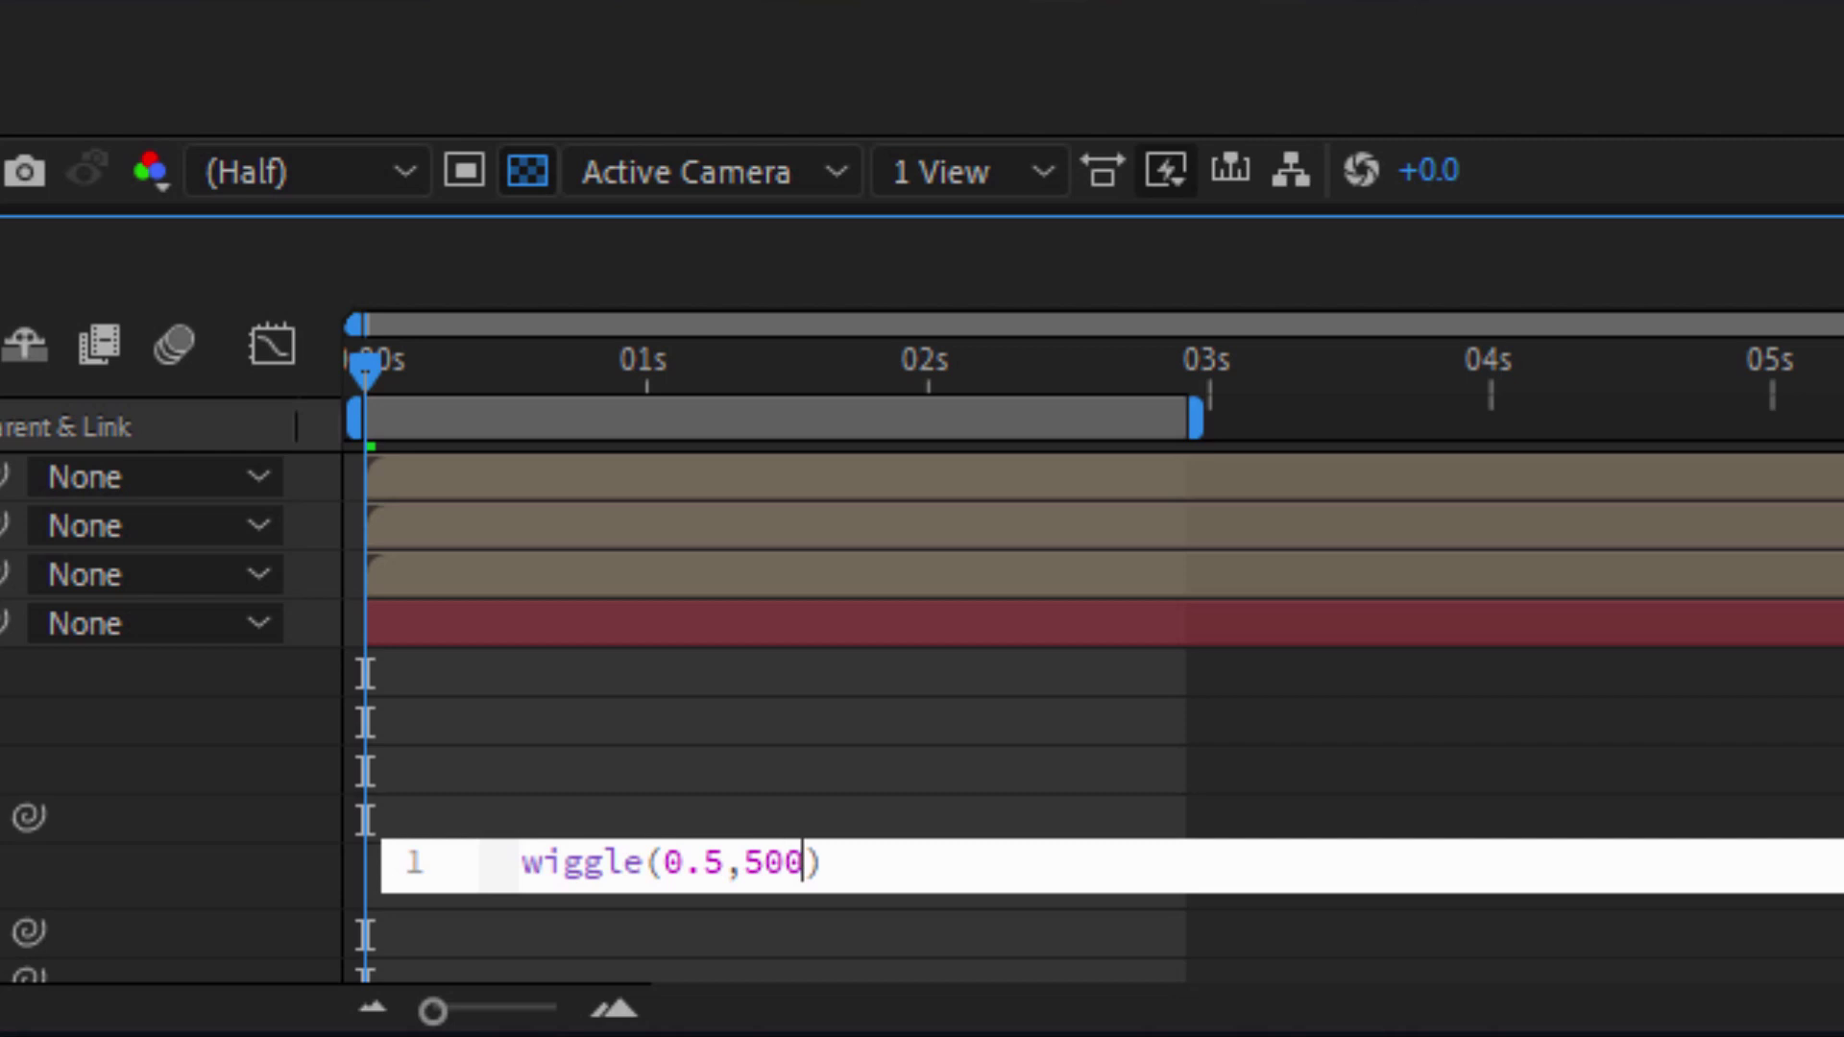
left_click(1212, 581)
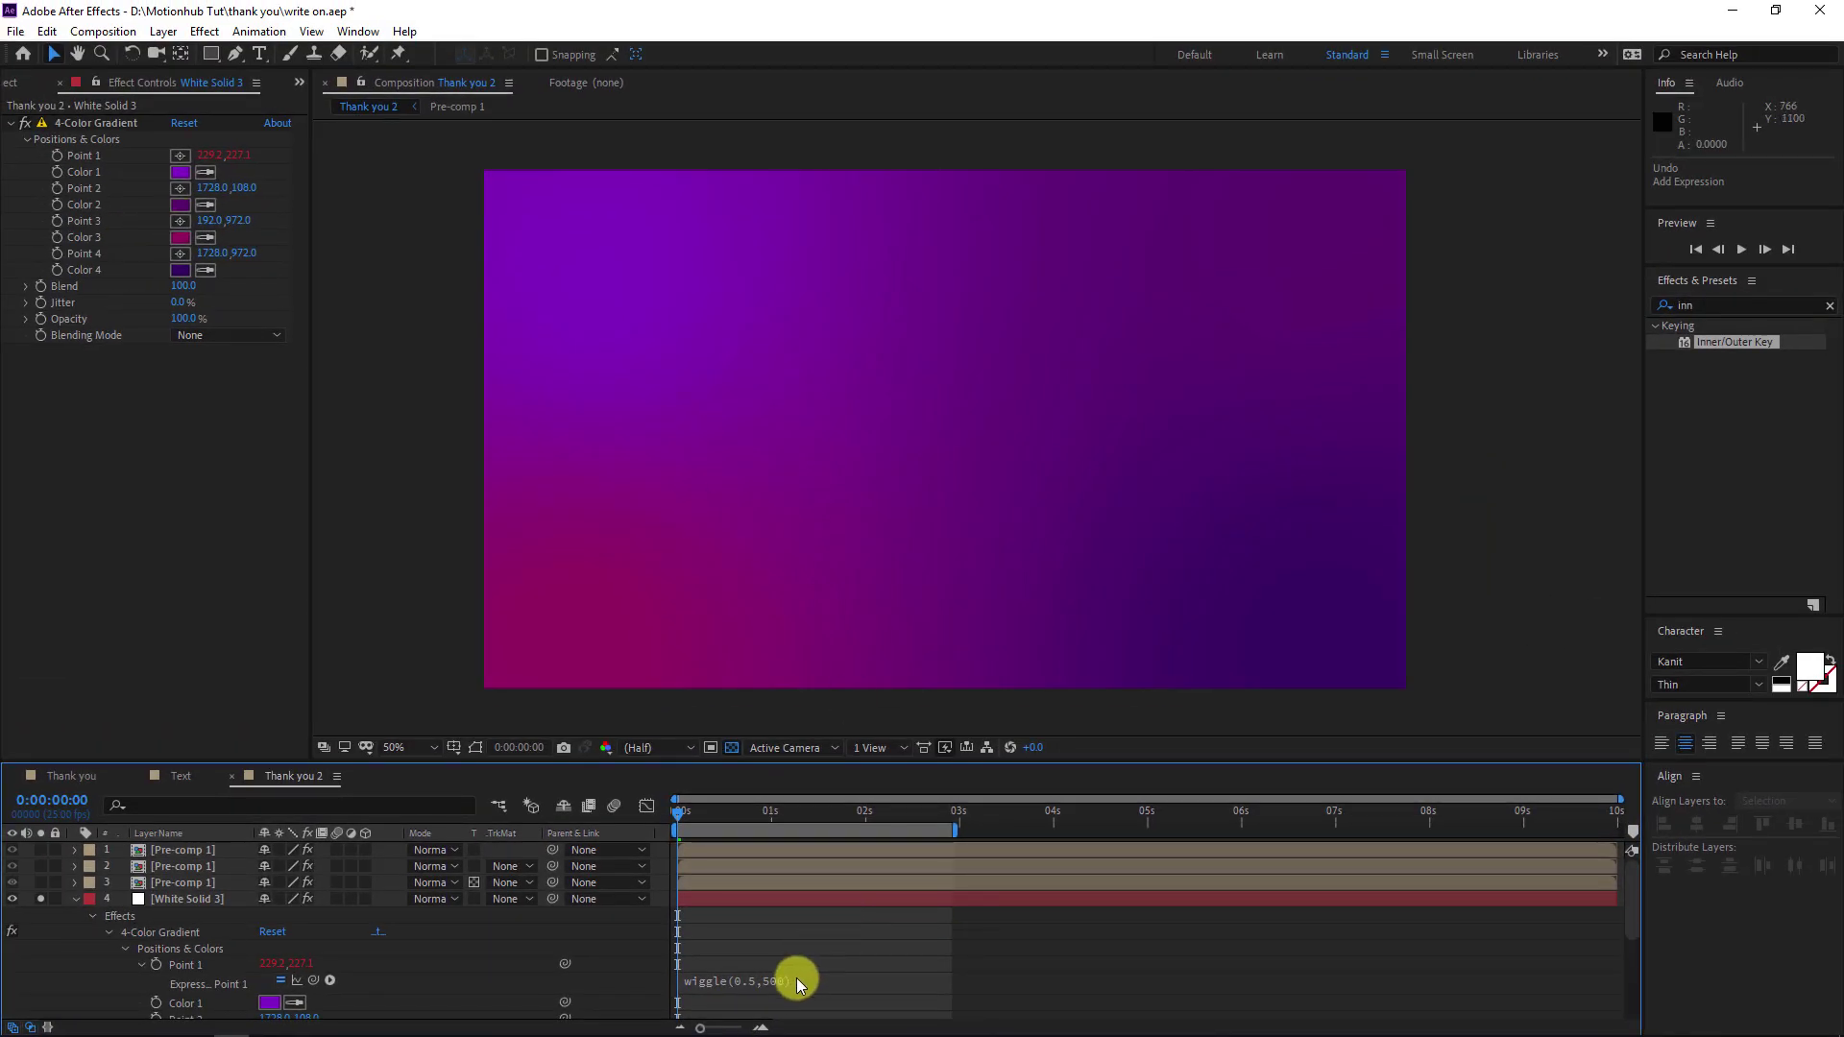
- Copy Point 1's wiggle expression and paste it onto Point 2
left_click(797, 980)
key("ctrl+c")
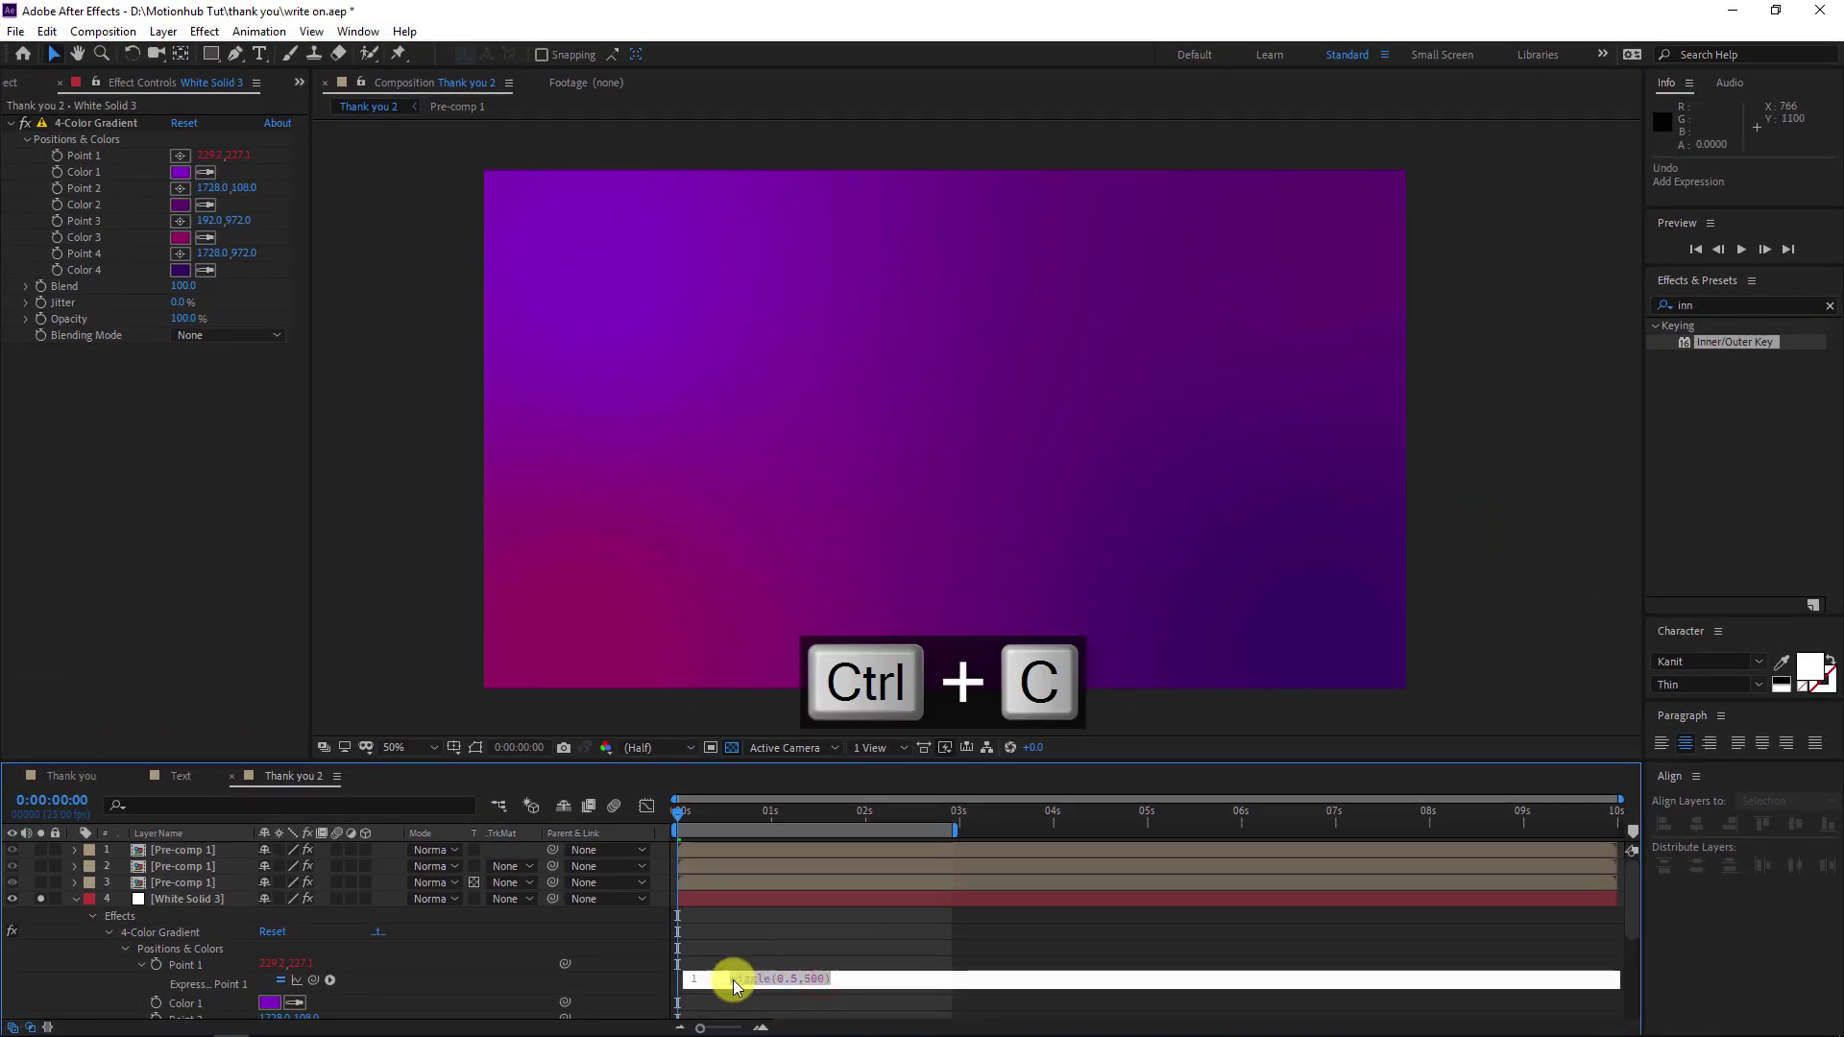
left_click(8, 230)
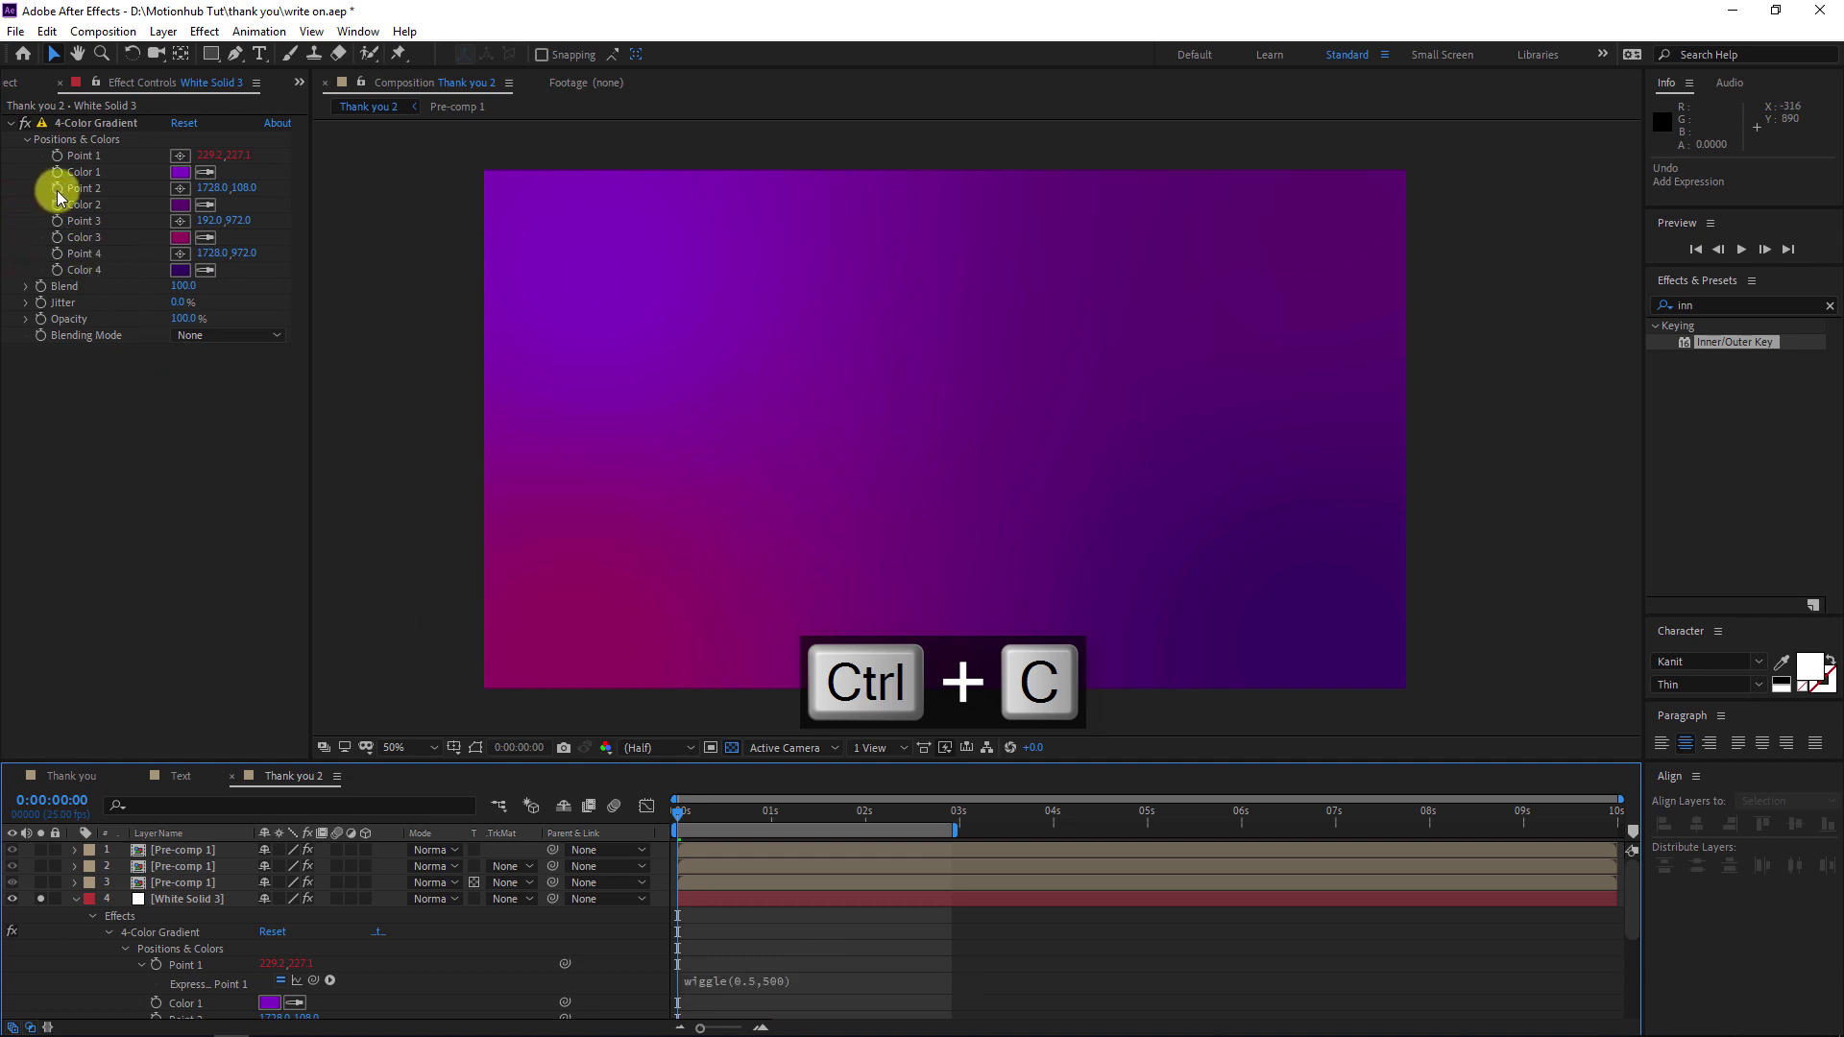
left_click(56, 190, "alt")
key("ctrl+v")
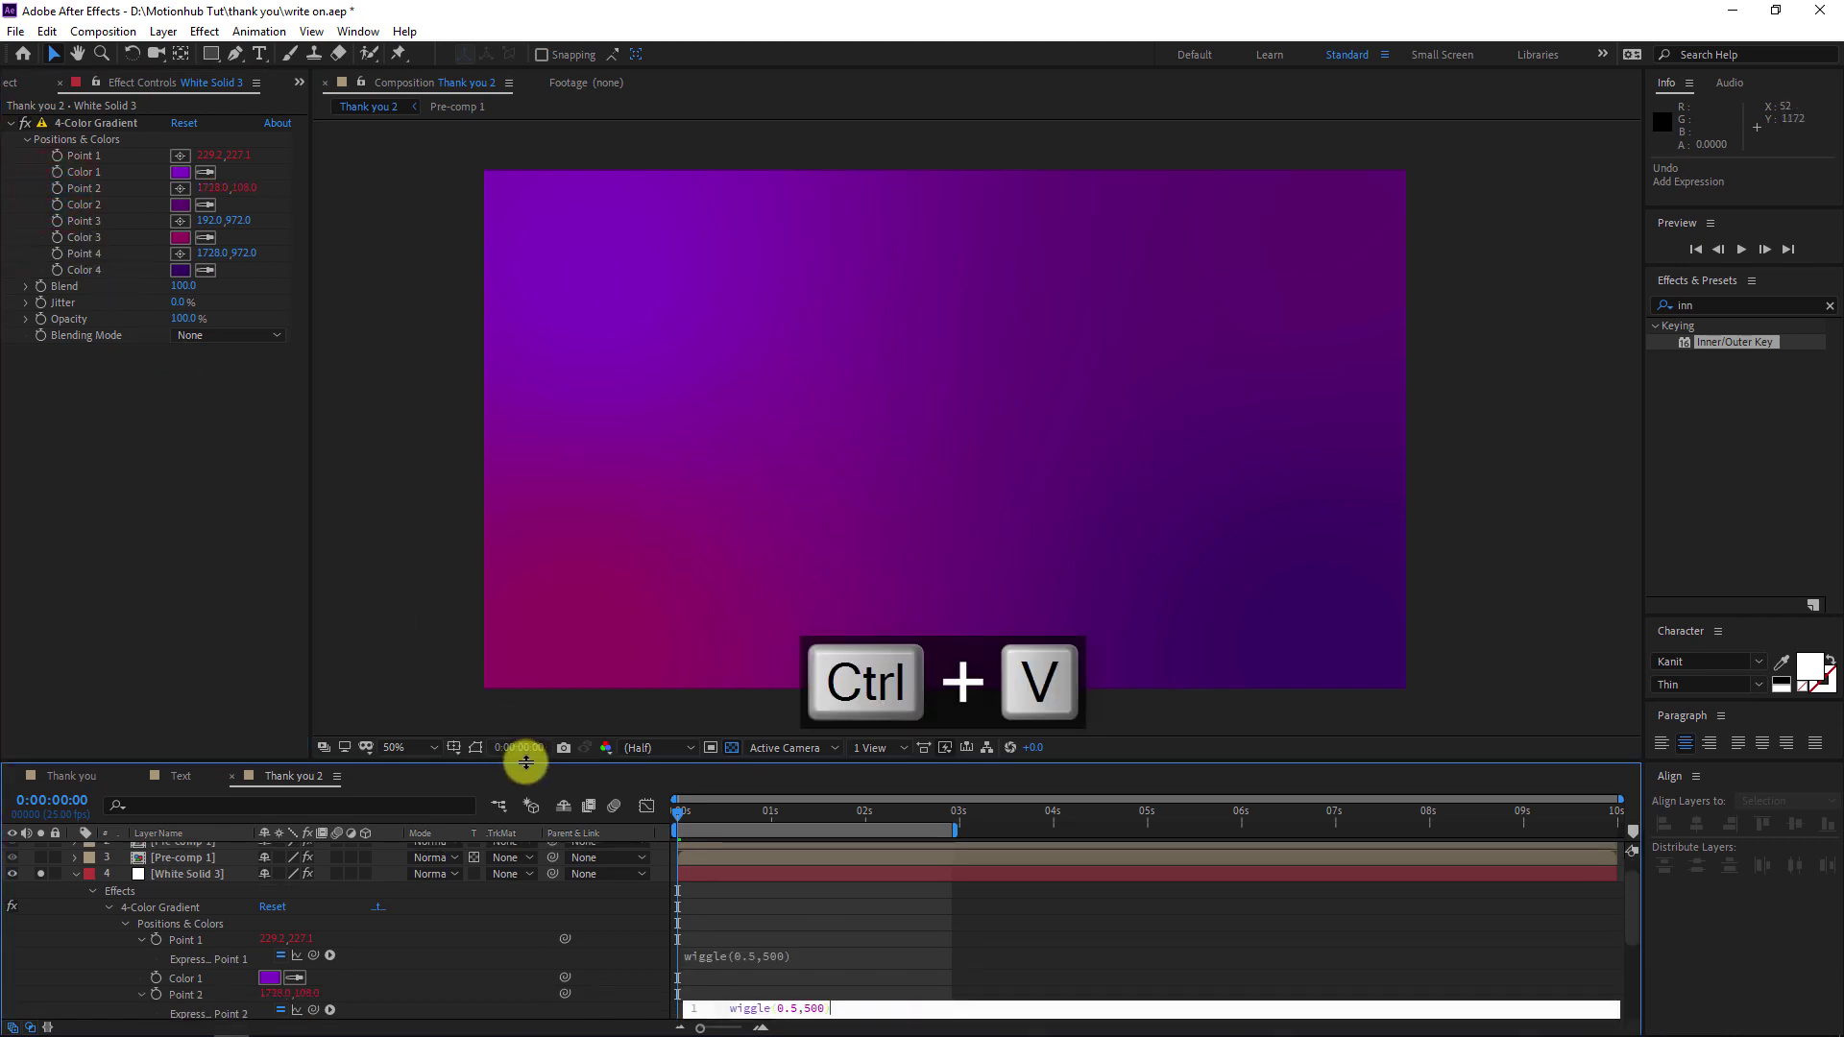
left_click(883, 967)
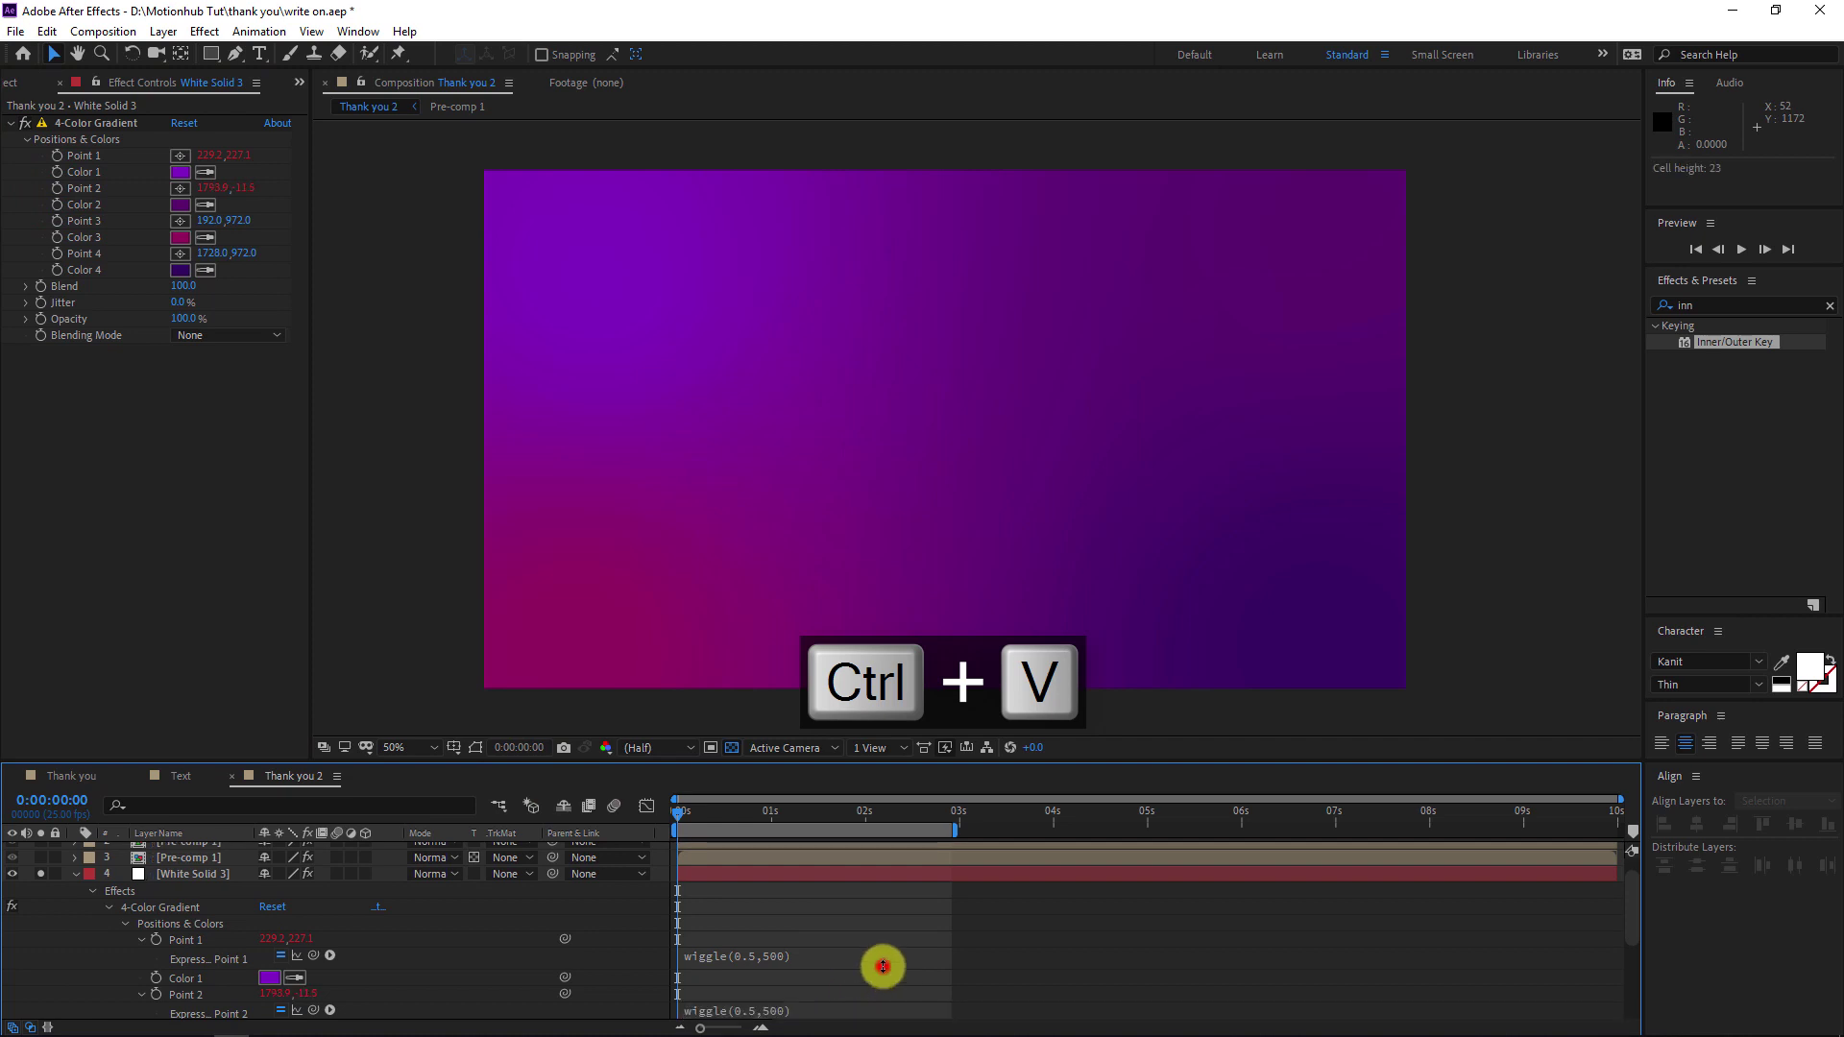
- Paste the same wiggle expression onto Points 3 and 4
left_click(58, 222, "alt")
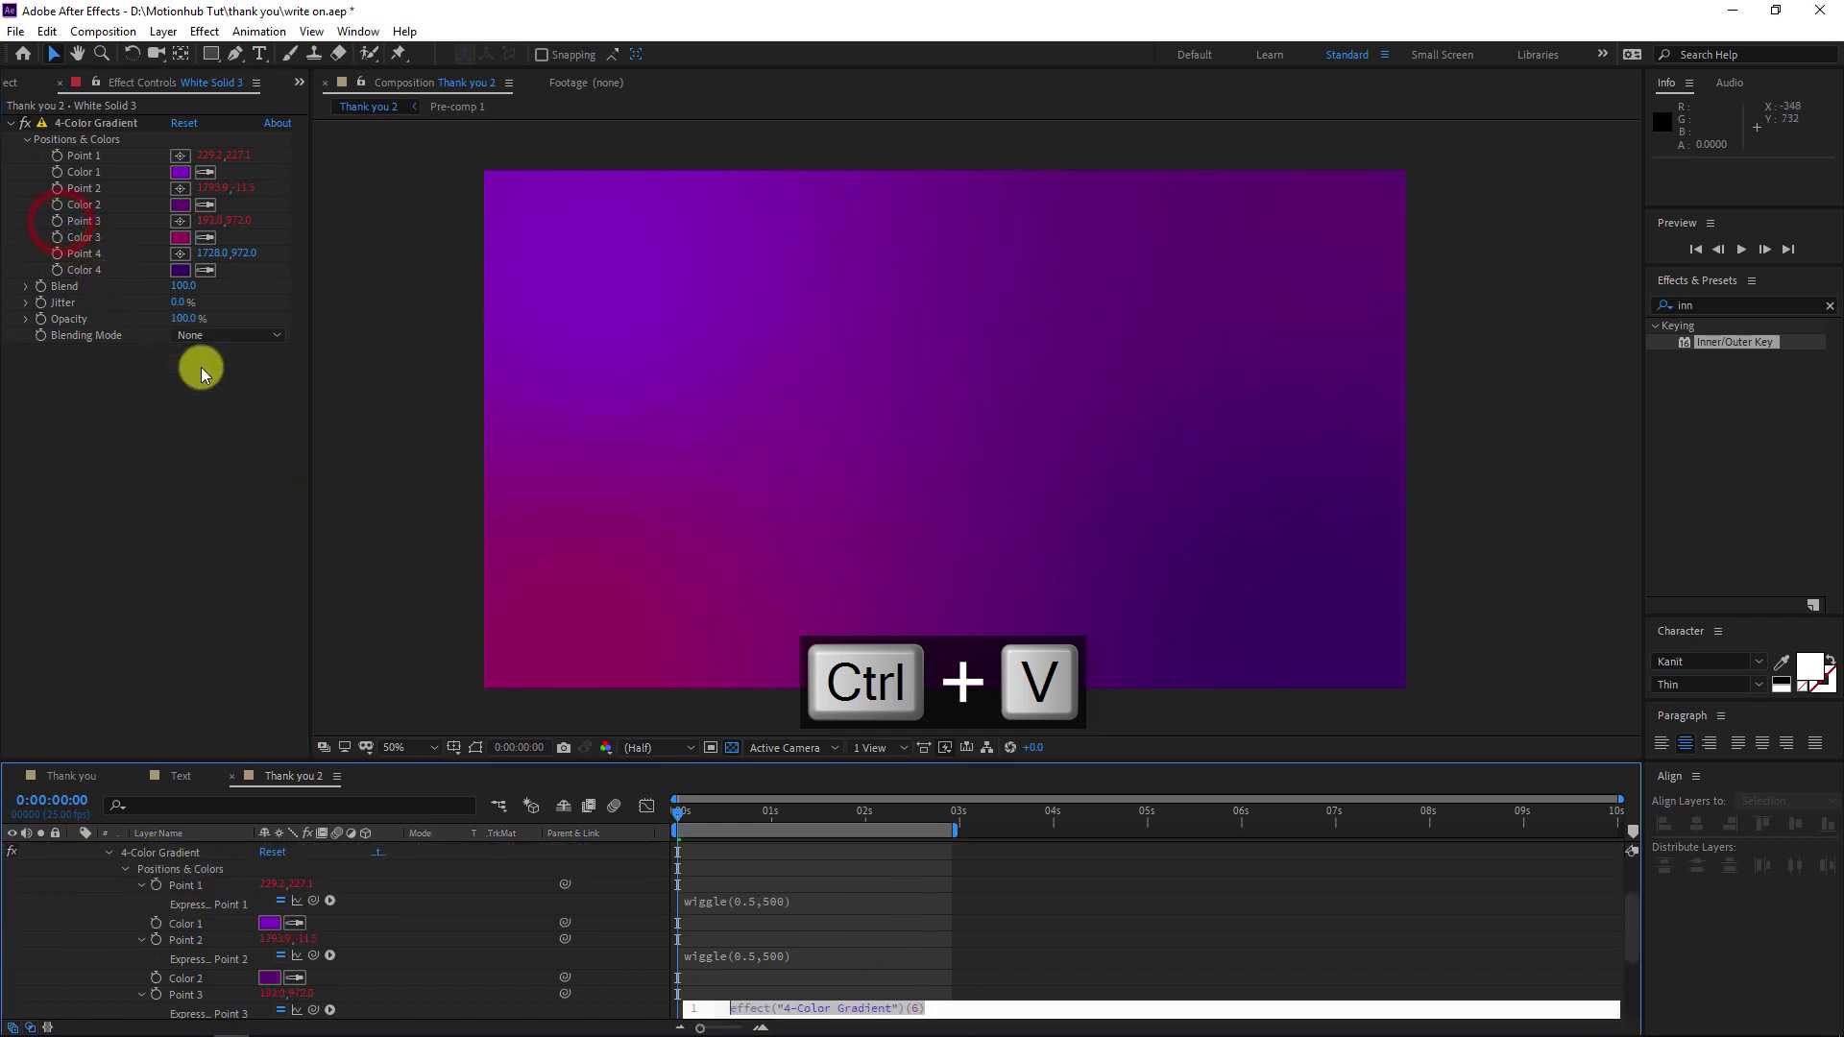
key("ctrl+v")
left_click(898, 930)
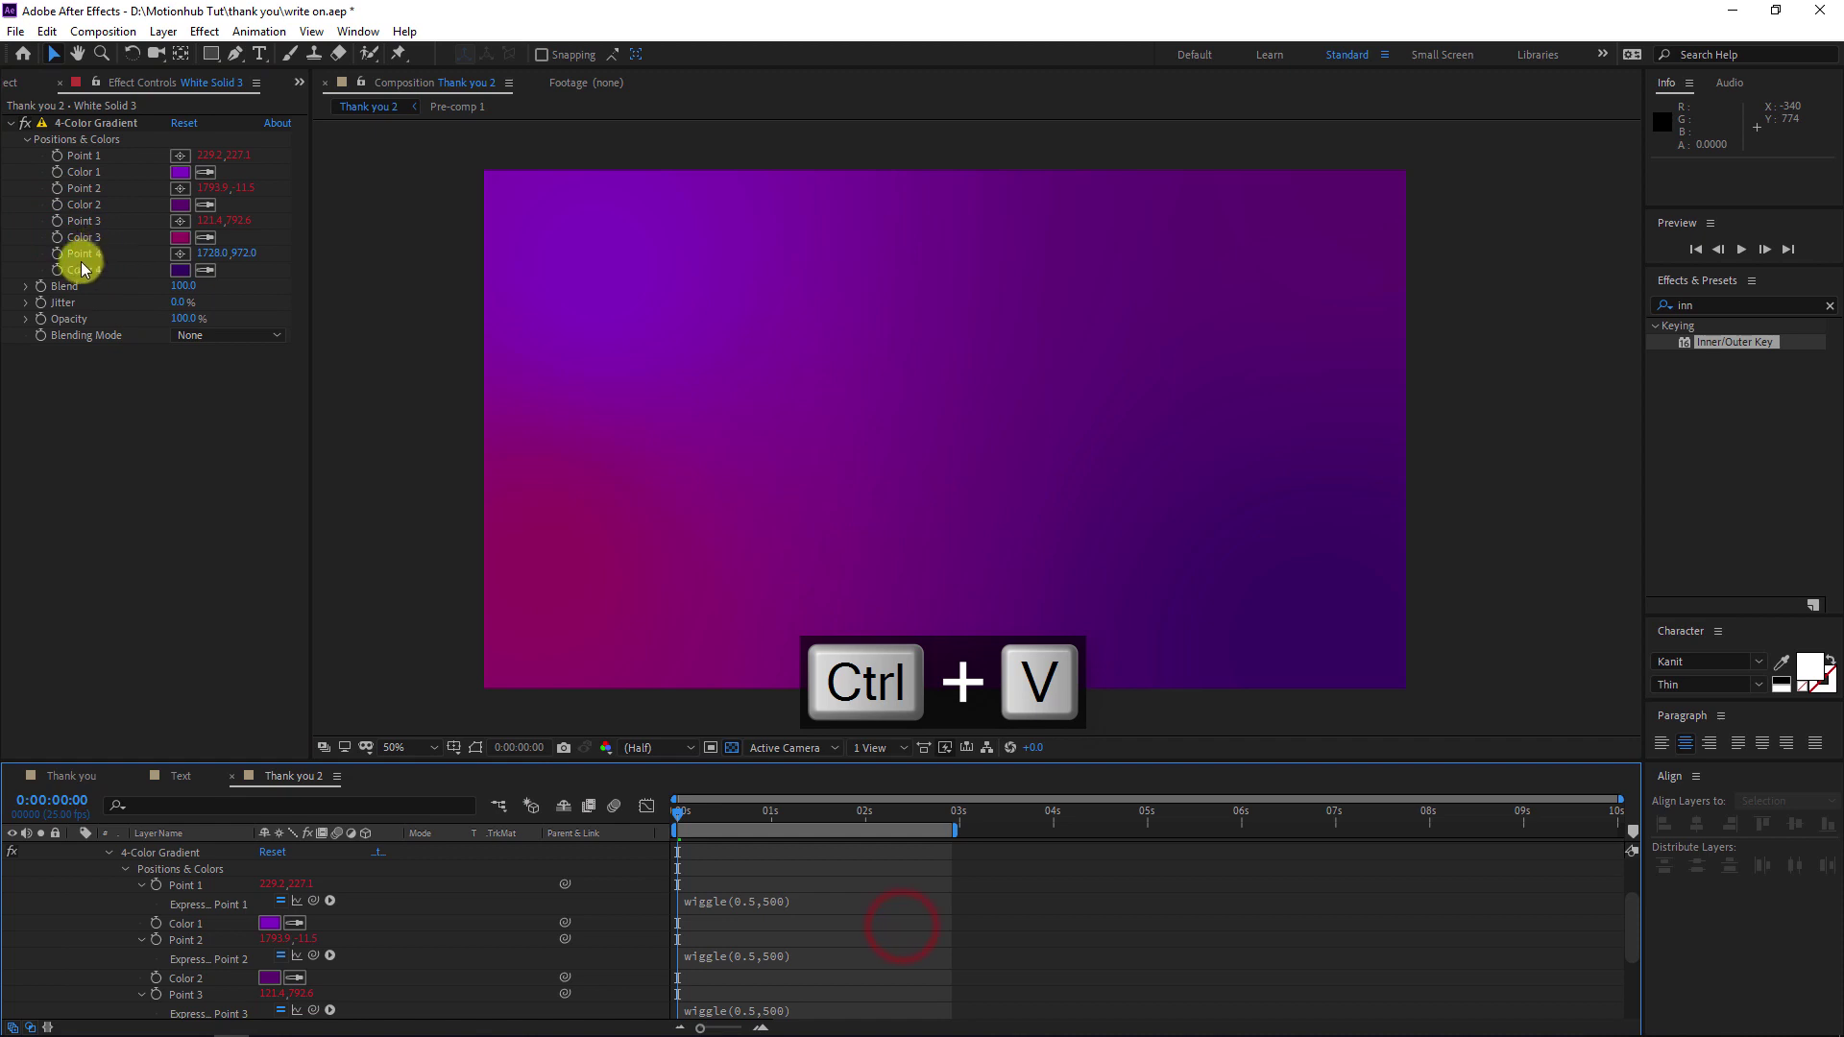
left_click(58, 254, "alt")
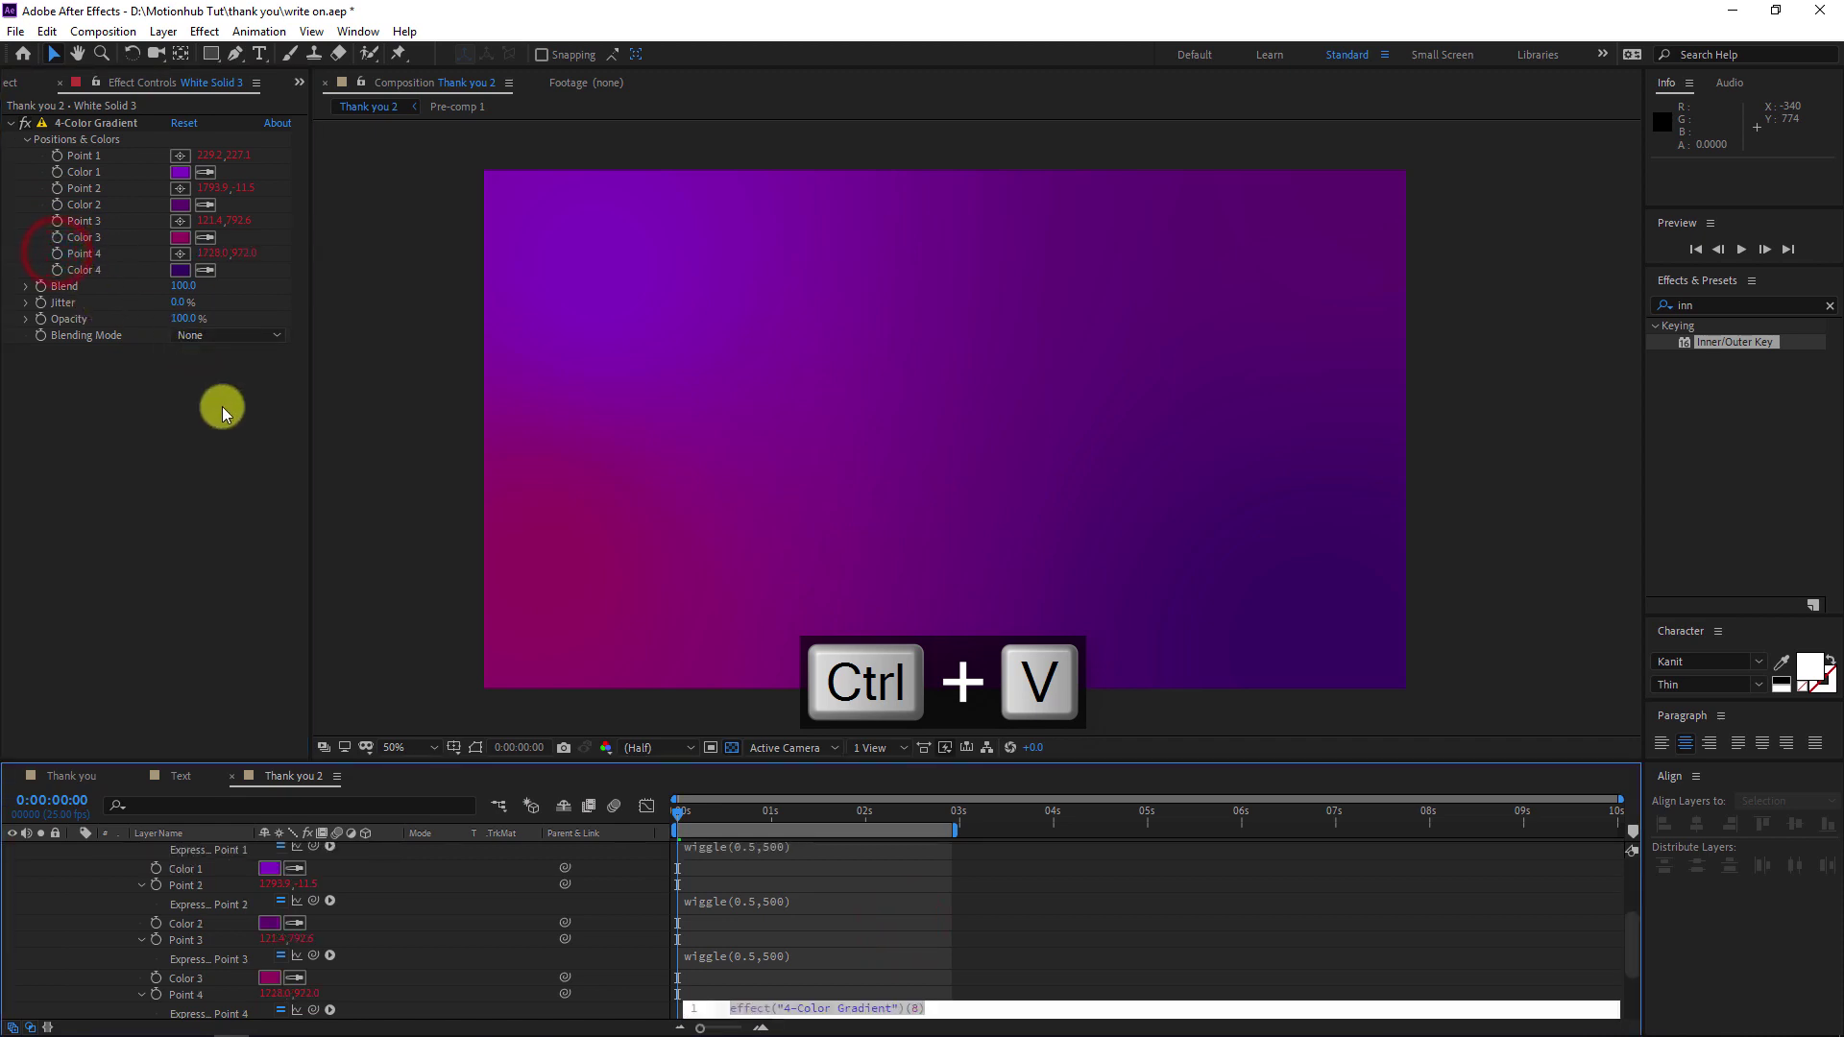
type("wiggle(0.5,500)")
left_click(907, 919)
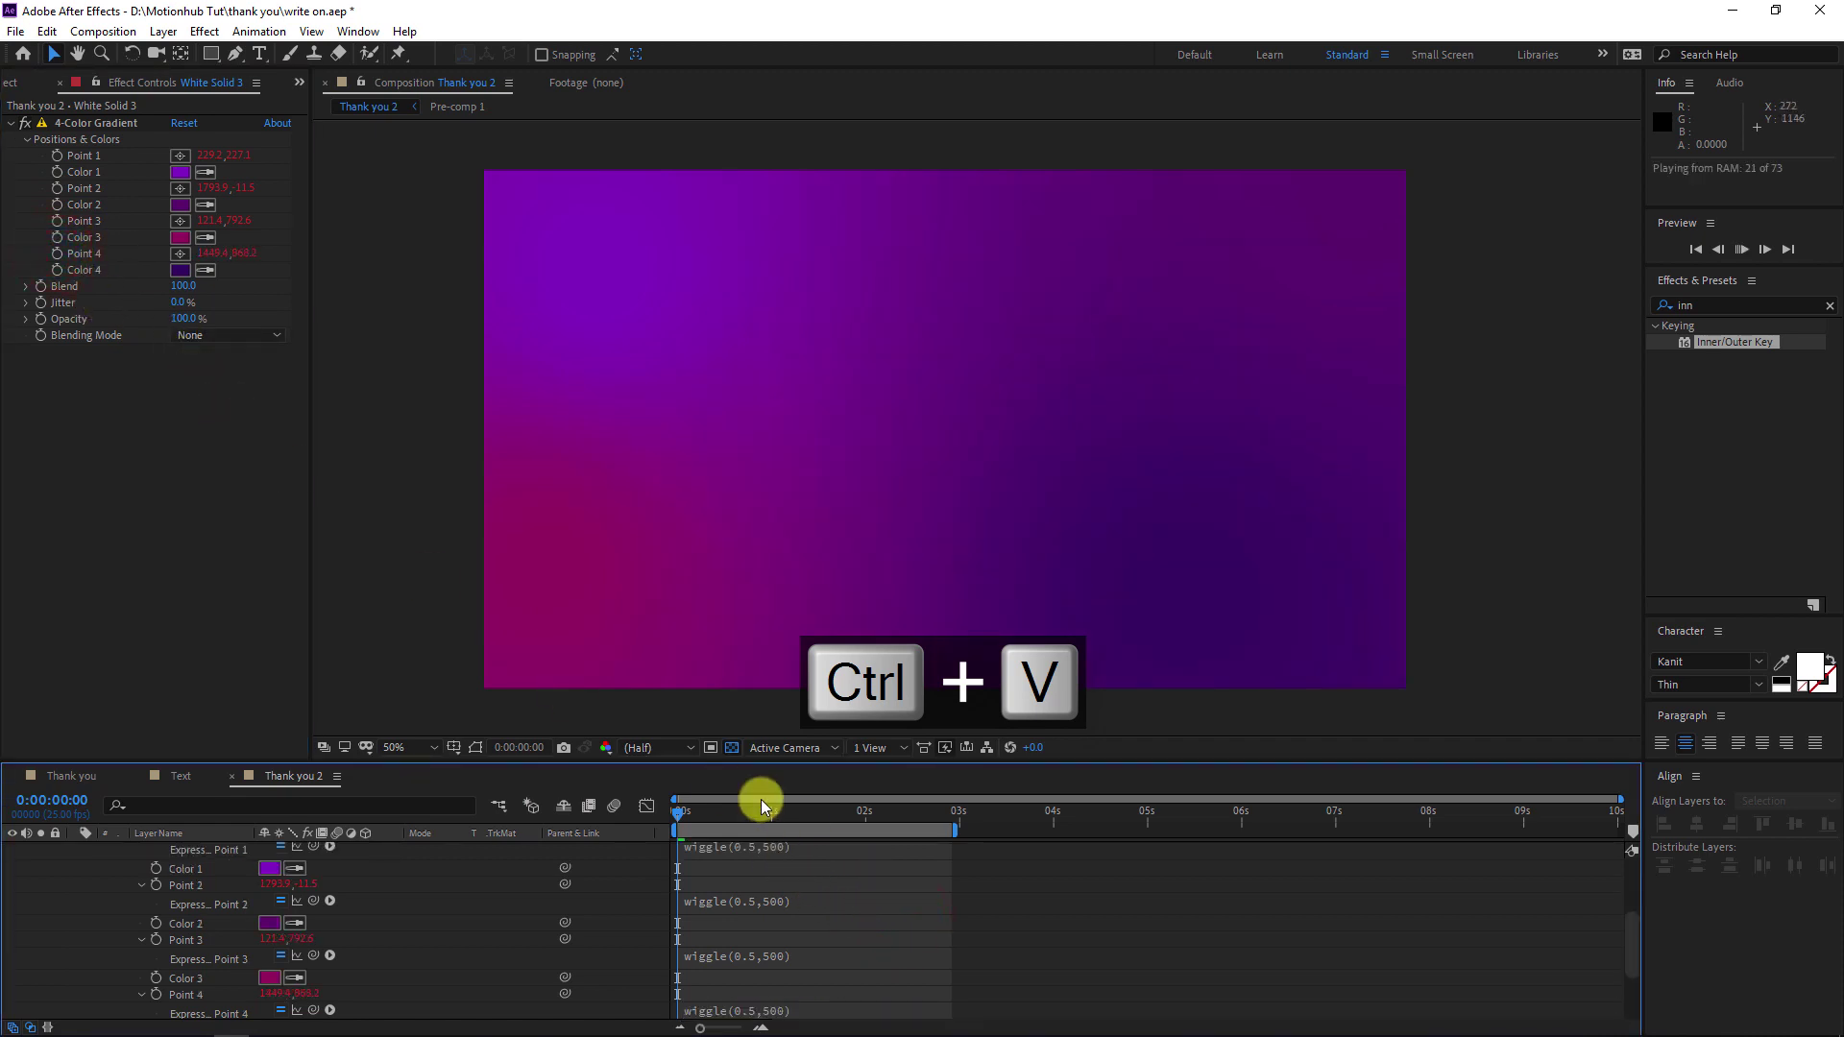
- Preview the wiggling gradient, then recolour gradient Color 3 to yellow
key("space")
key("space")
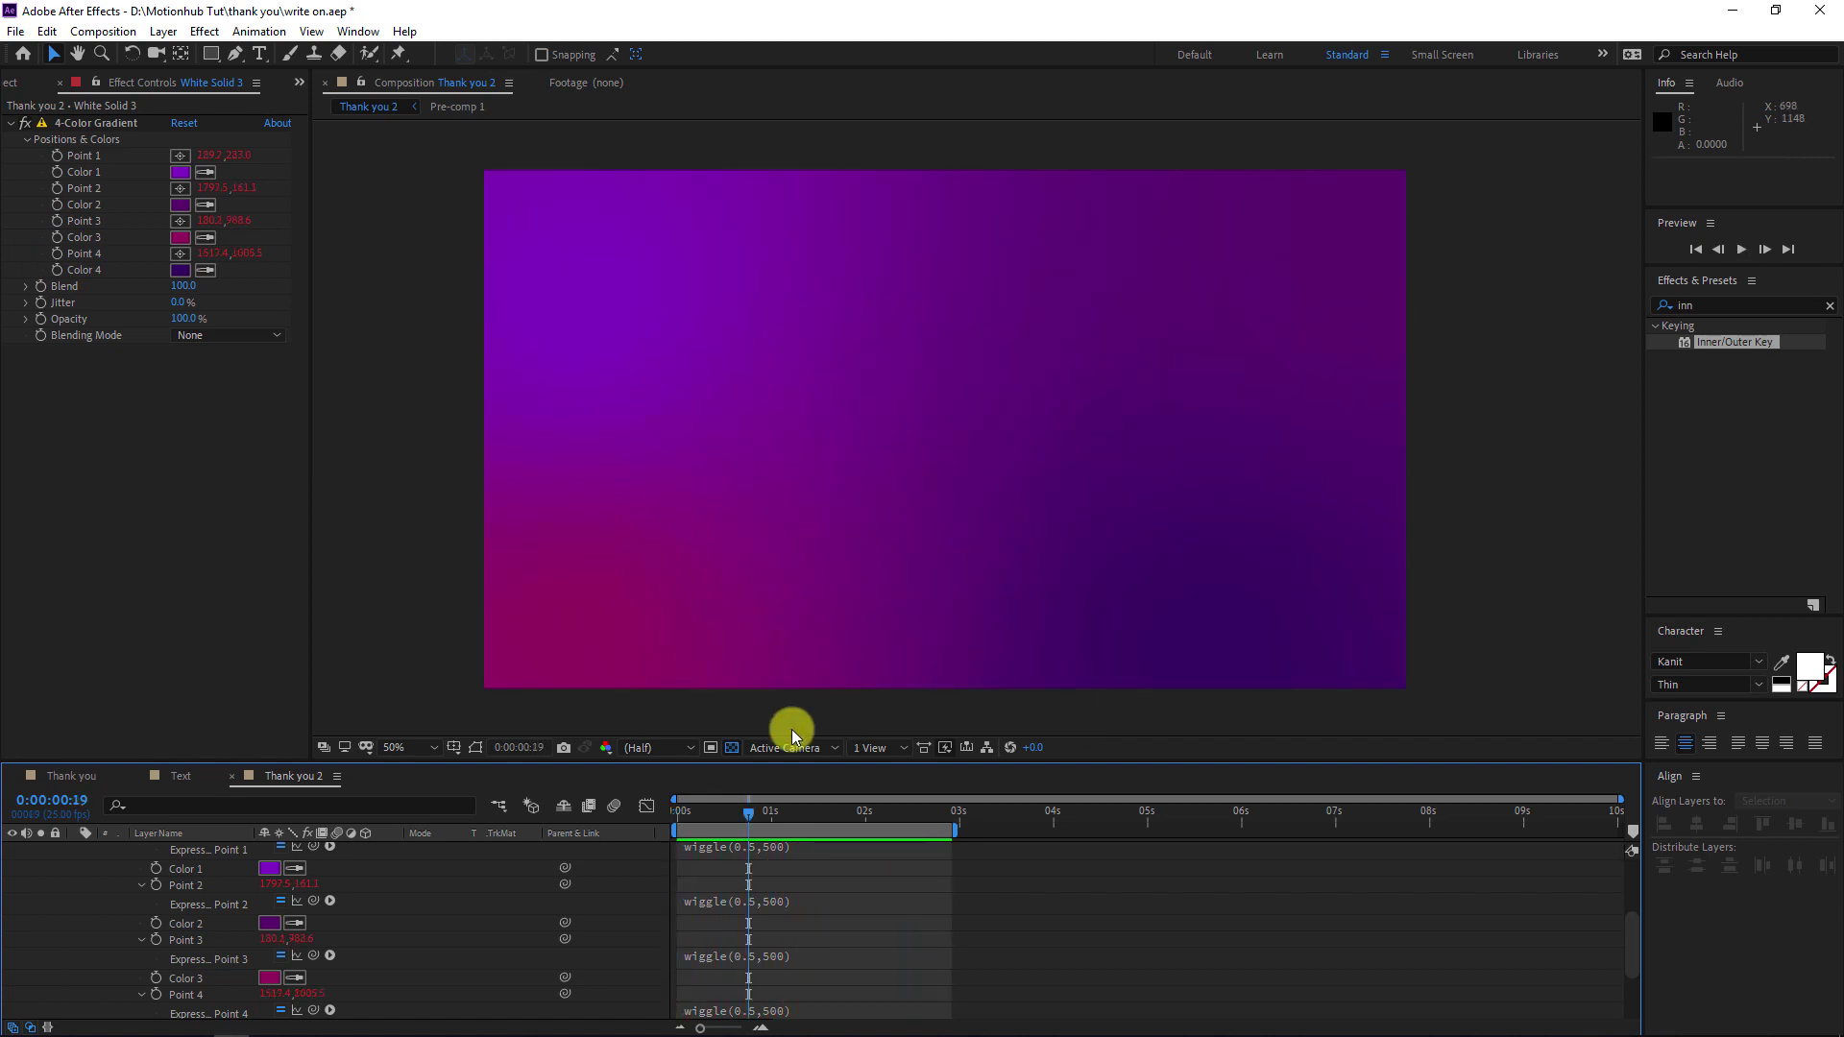
left_click(181, 237)
left_click(857, 480)
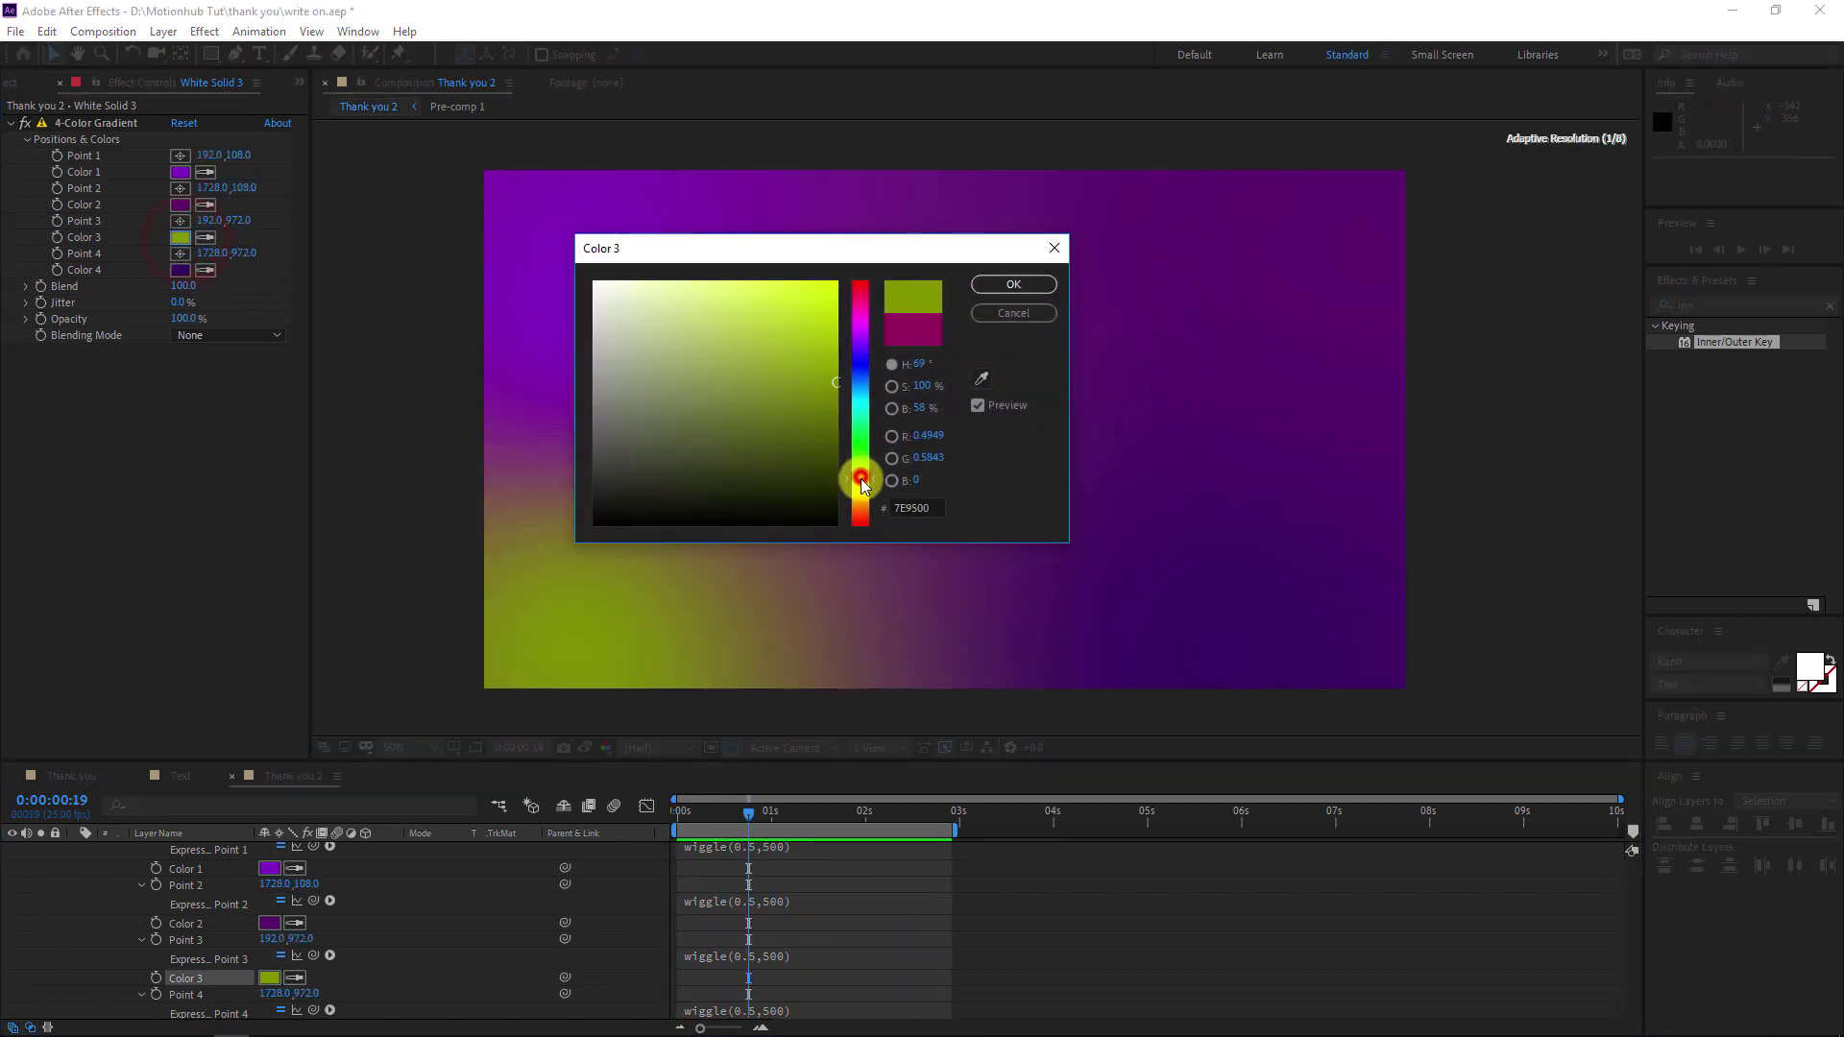
left_click(865, 475)
left_click_drag(865, 485, 866, 494)
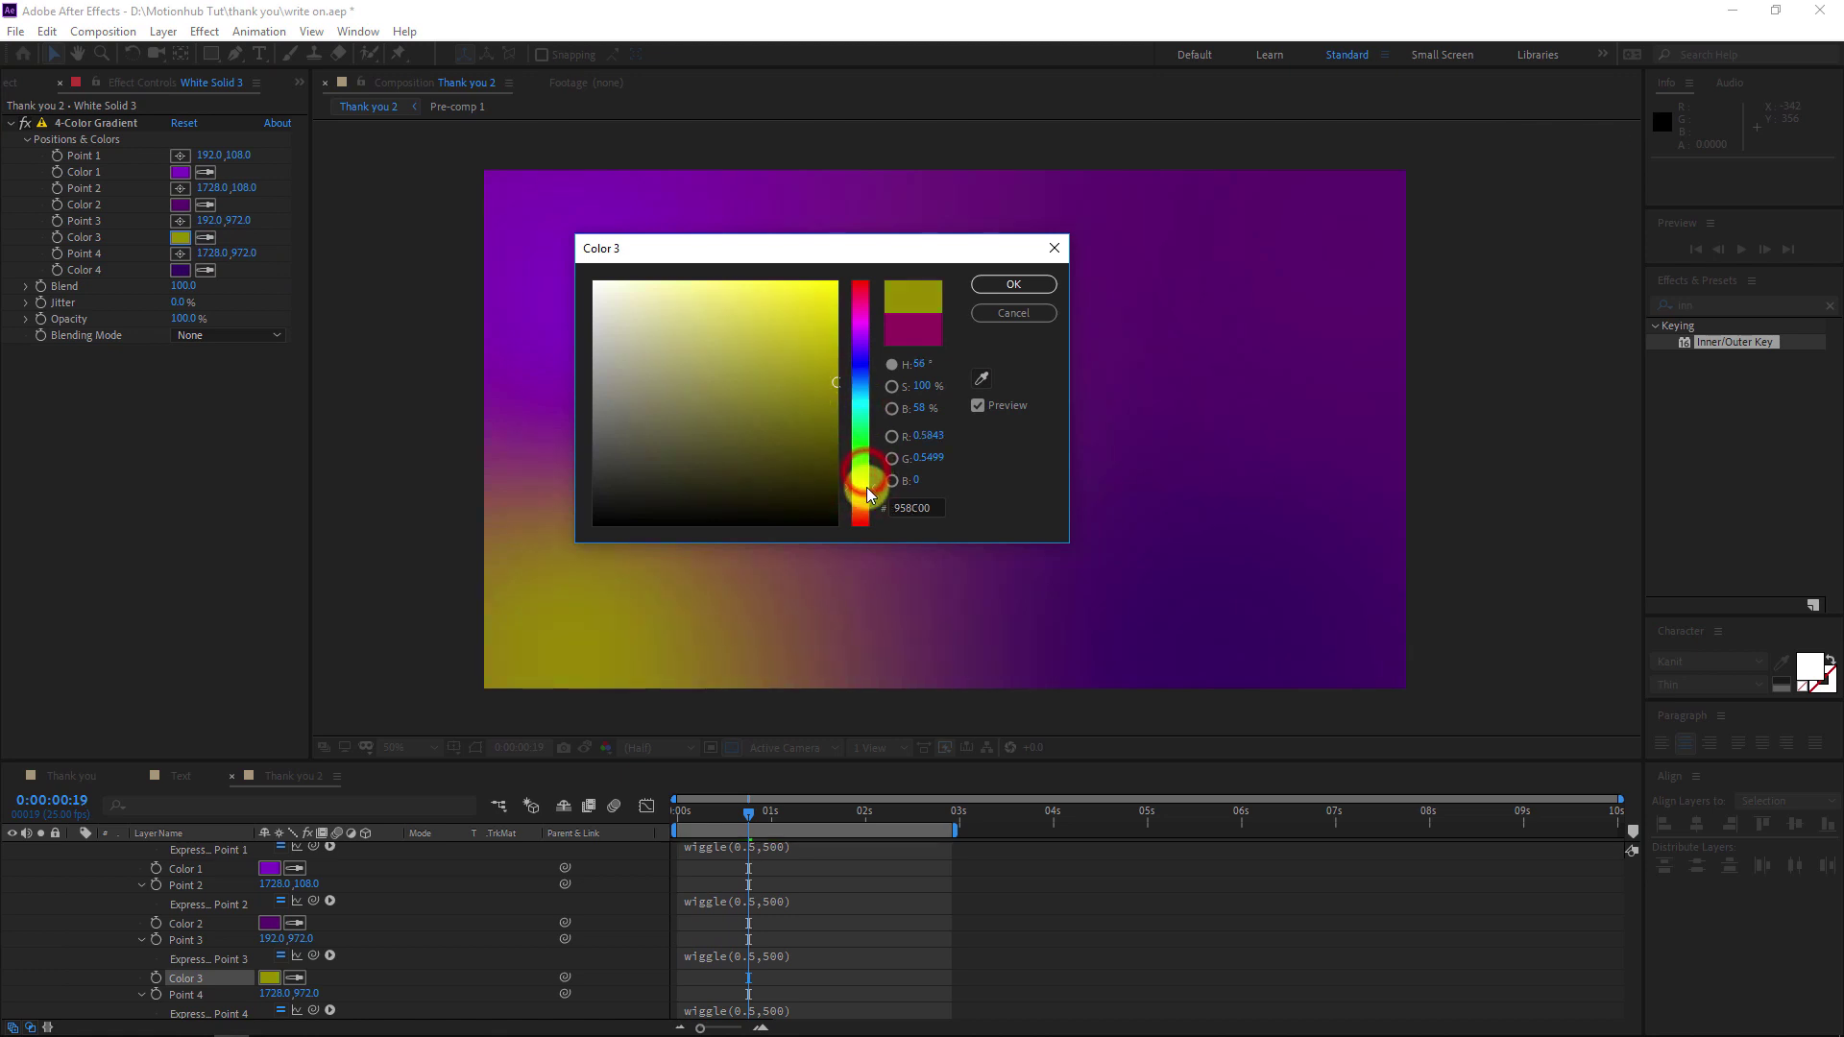
left_click(1013, 284)
left_click_drag(776, 813, 847, 782)
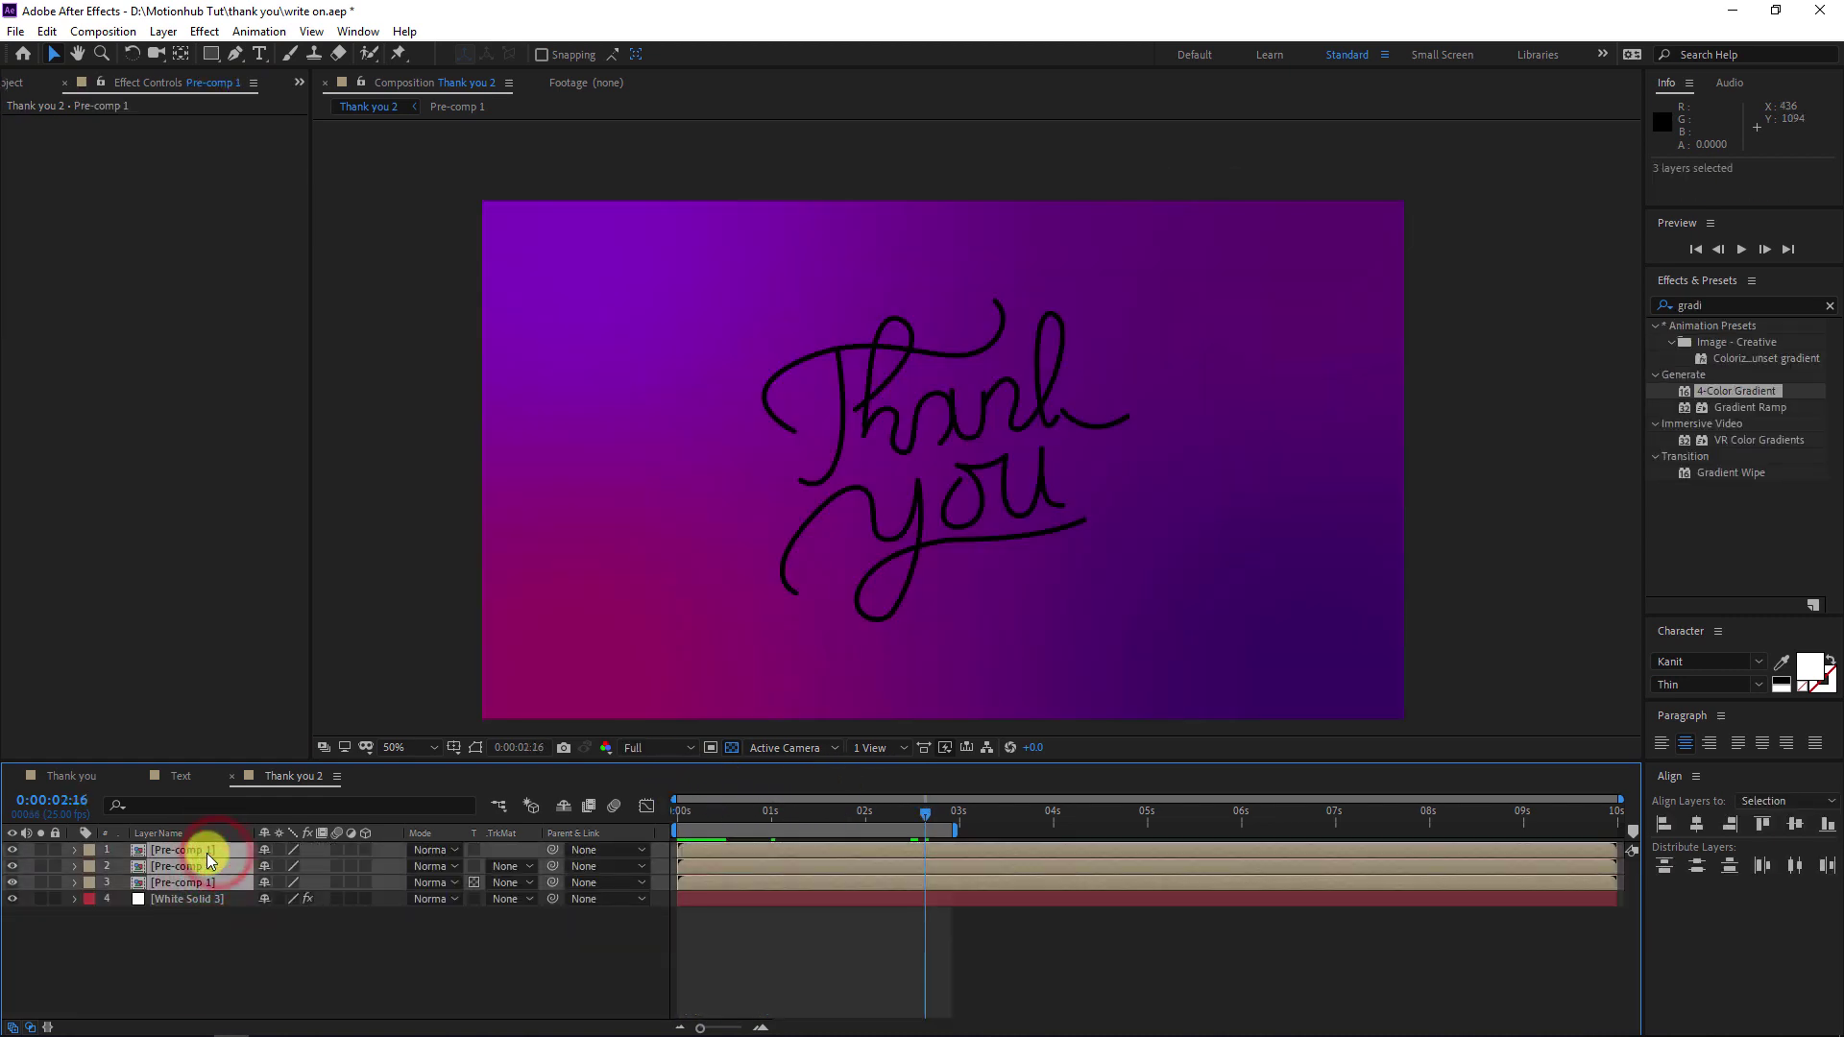
- Apply a Generate > Fill effect to the three selected Pre-comp 1 layers
right_click(209, 853)
mouse_move(347, 615)
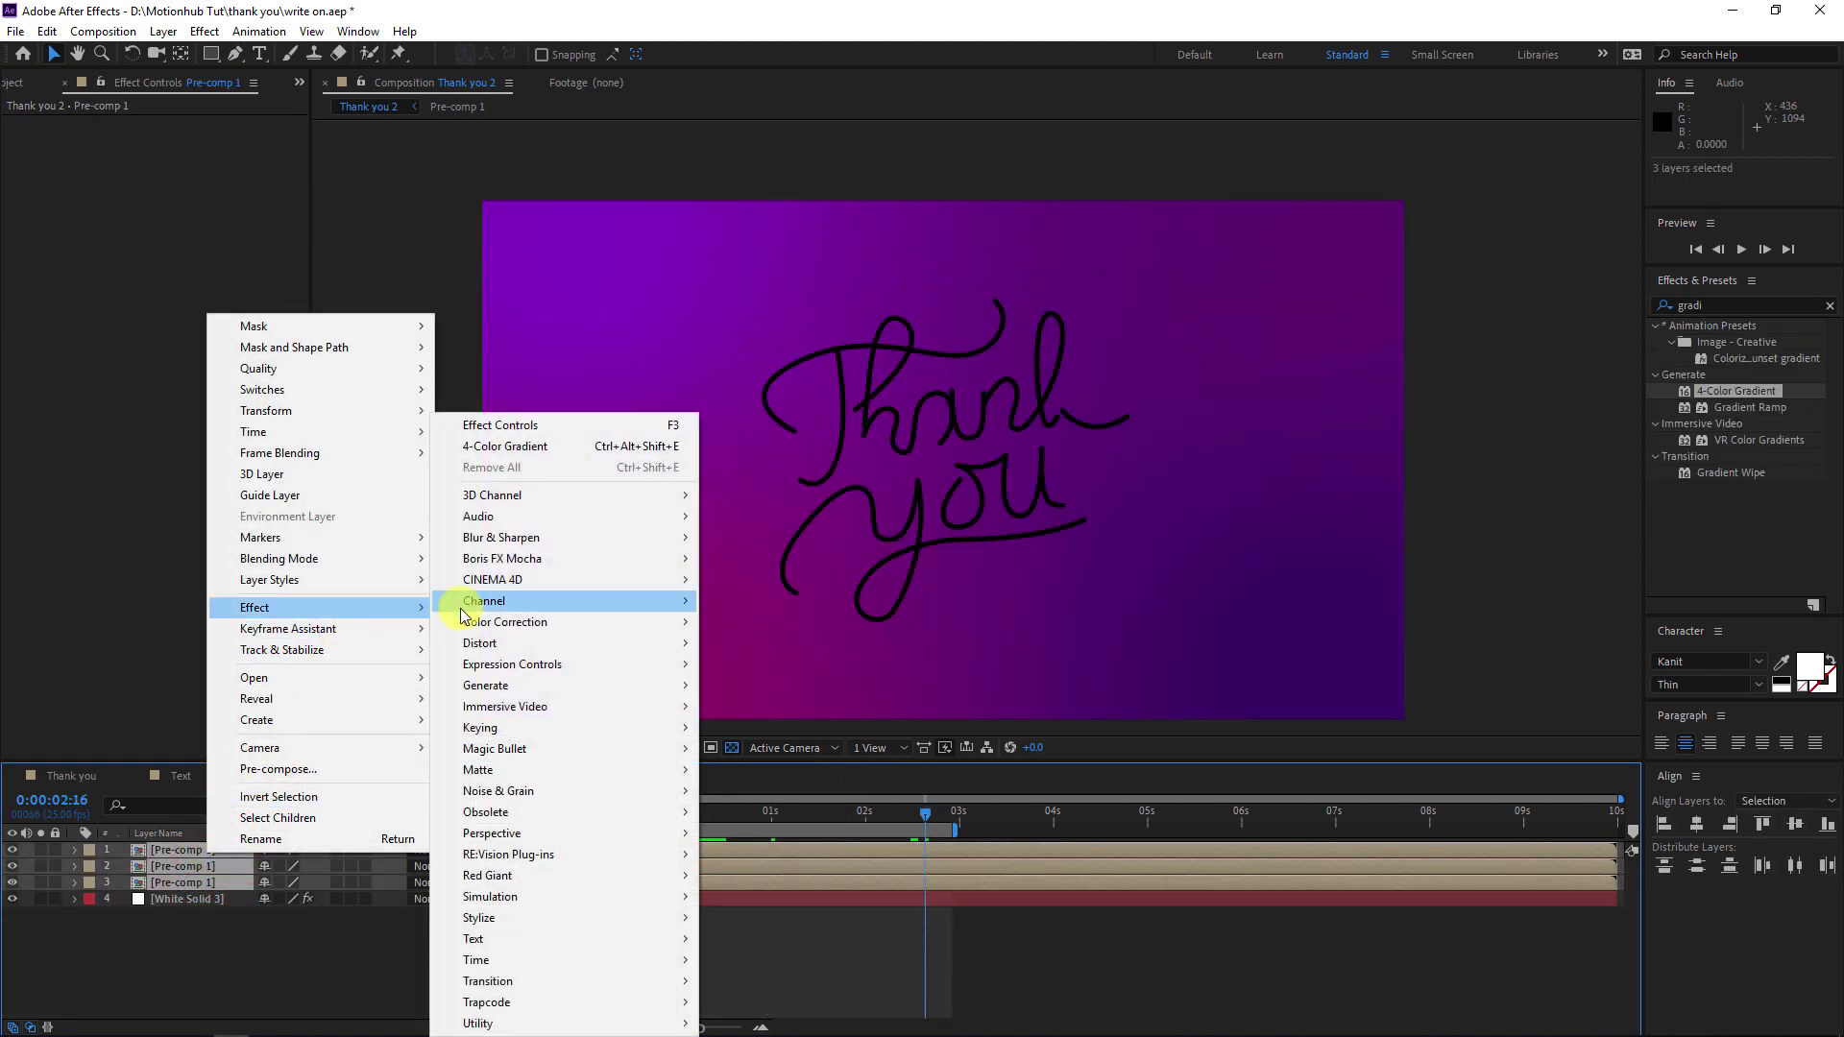
mouse_move(673, 644)
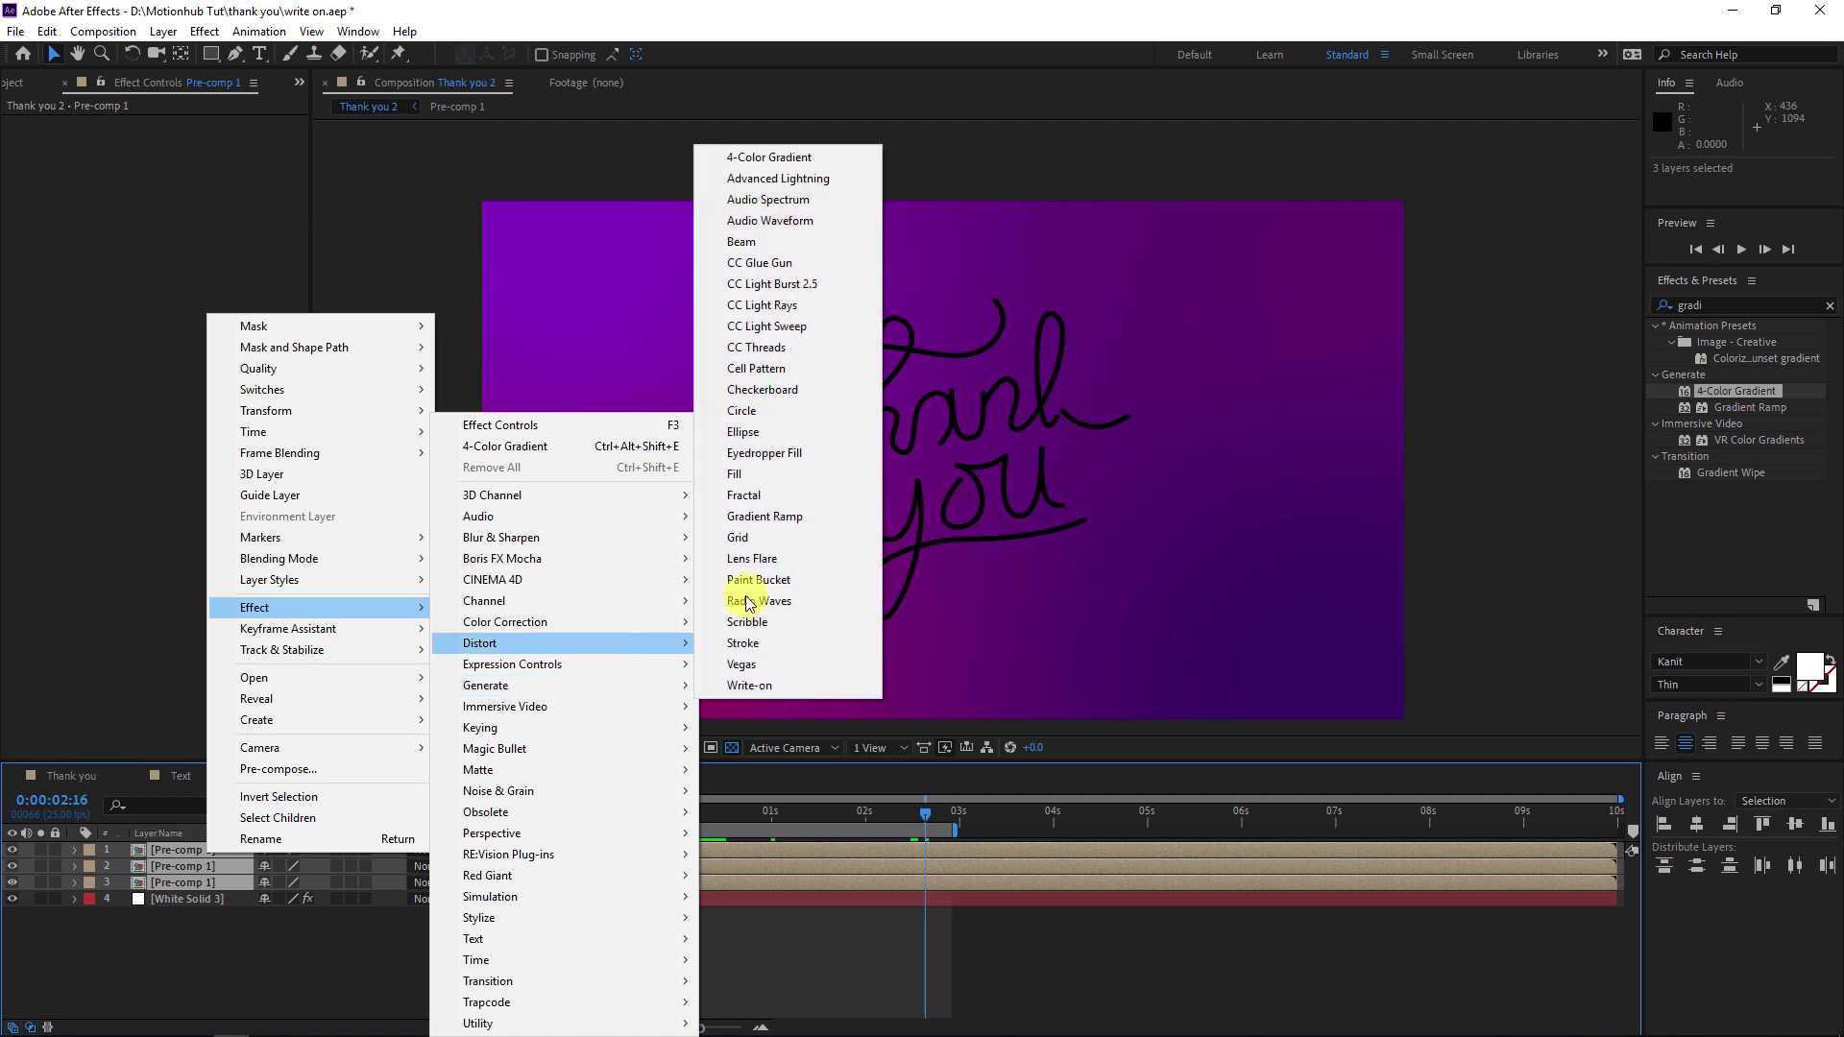
left_click(770, 471)
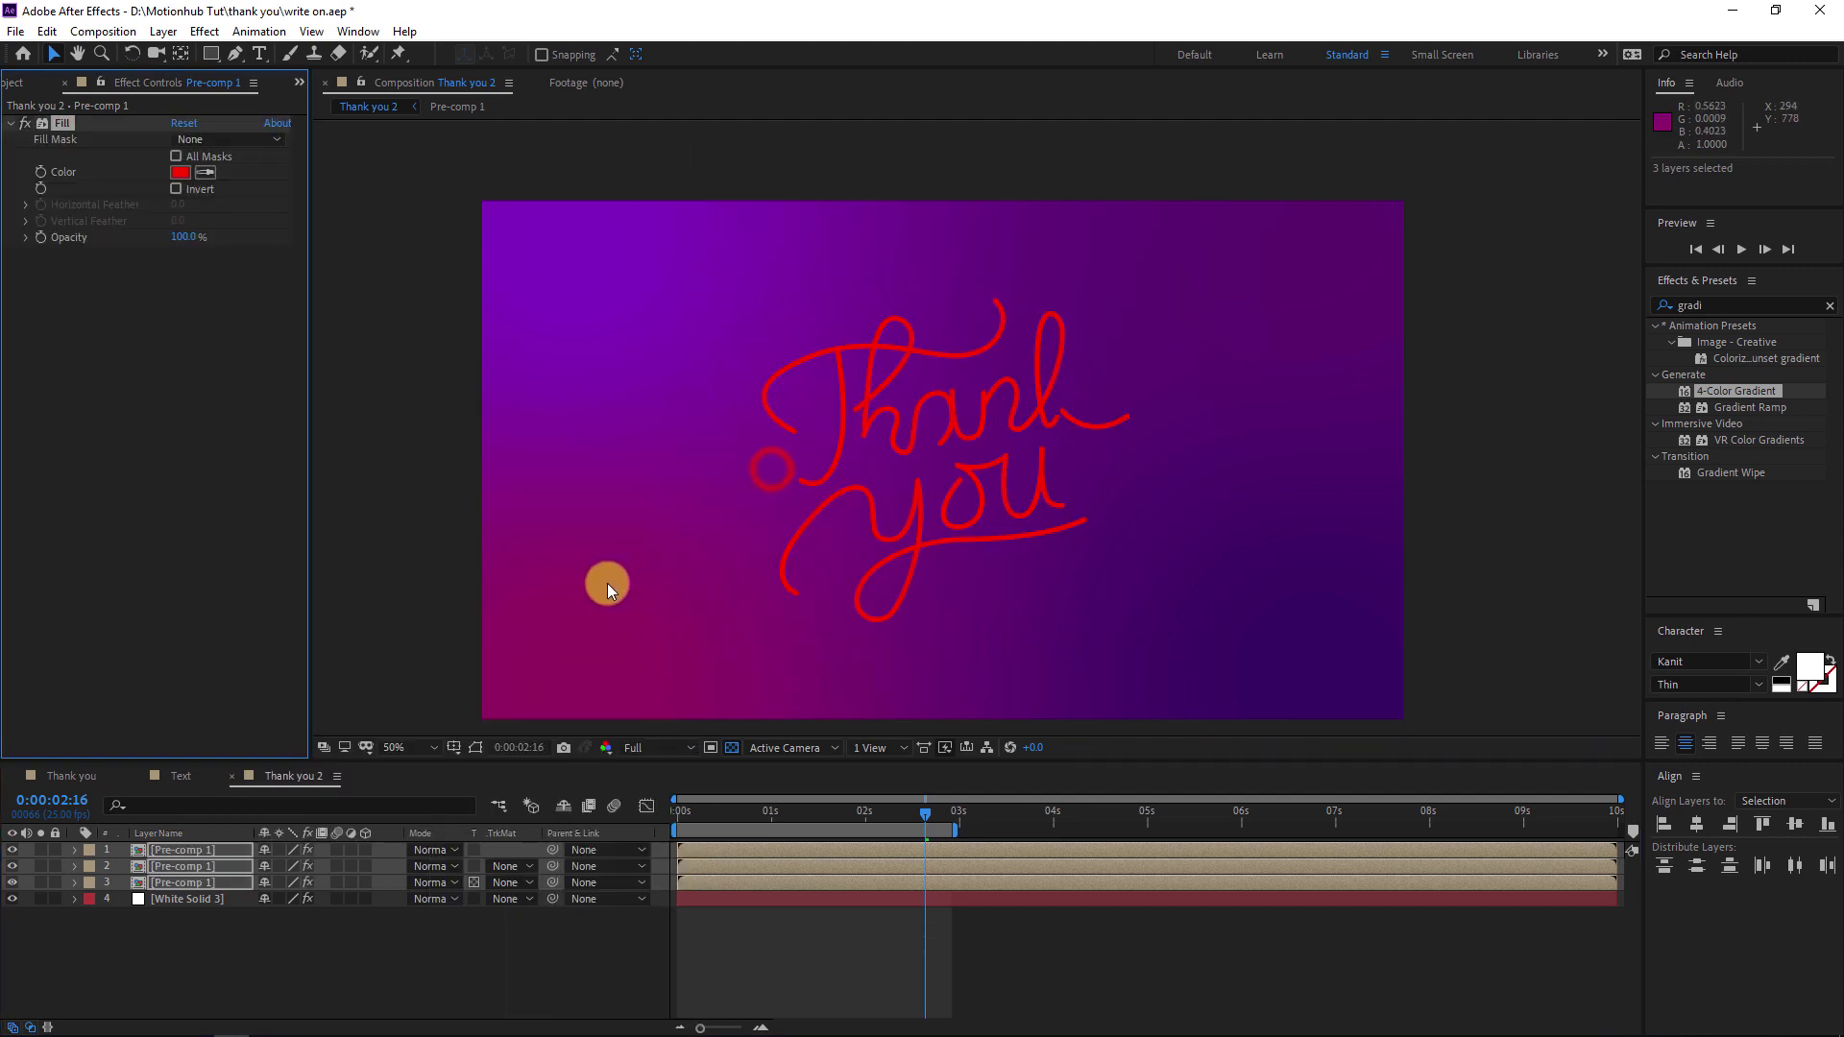
left_click(211, 867)
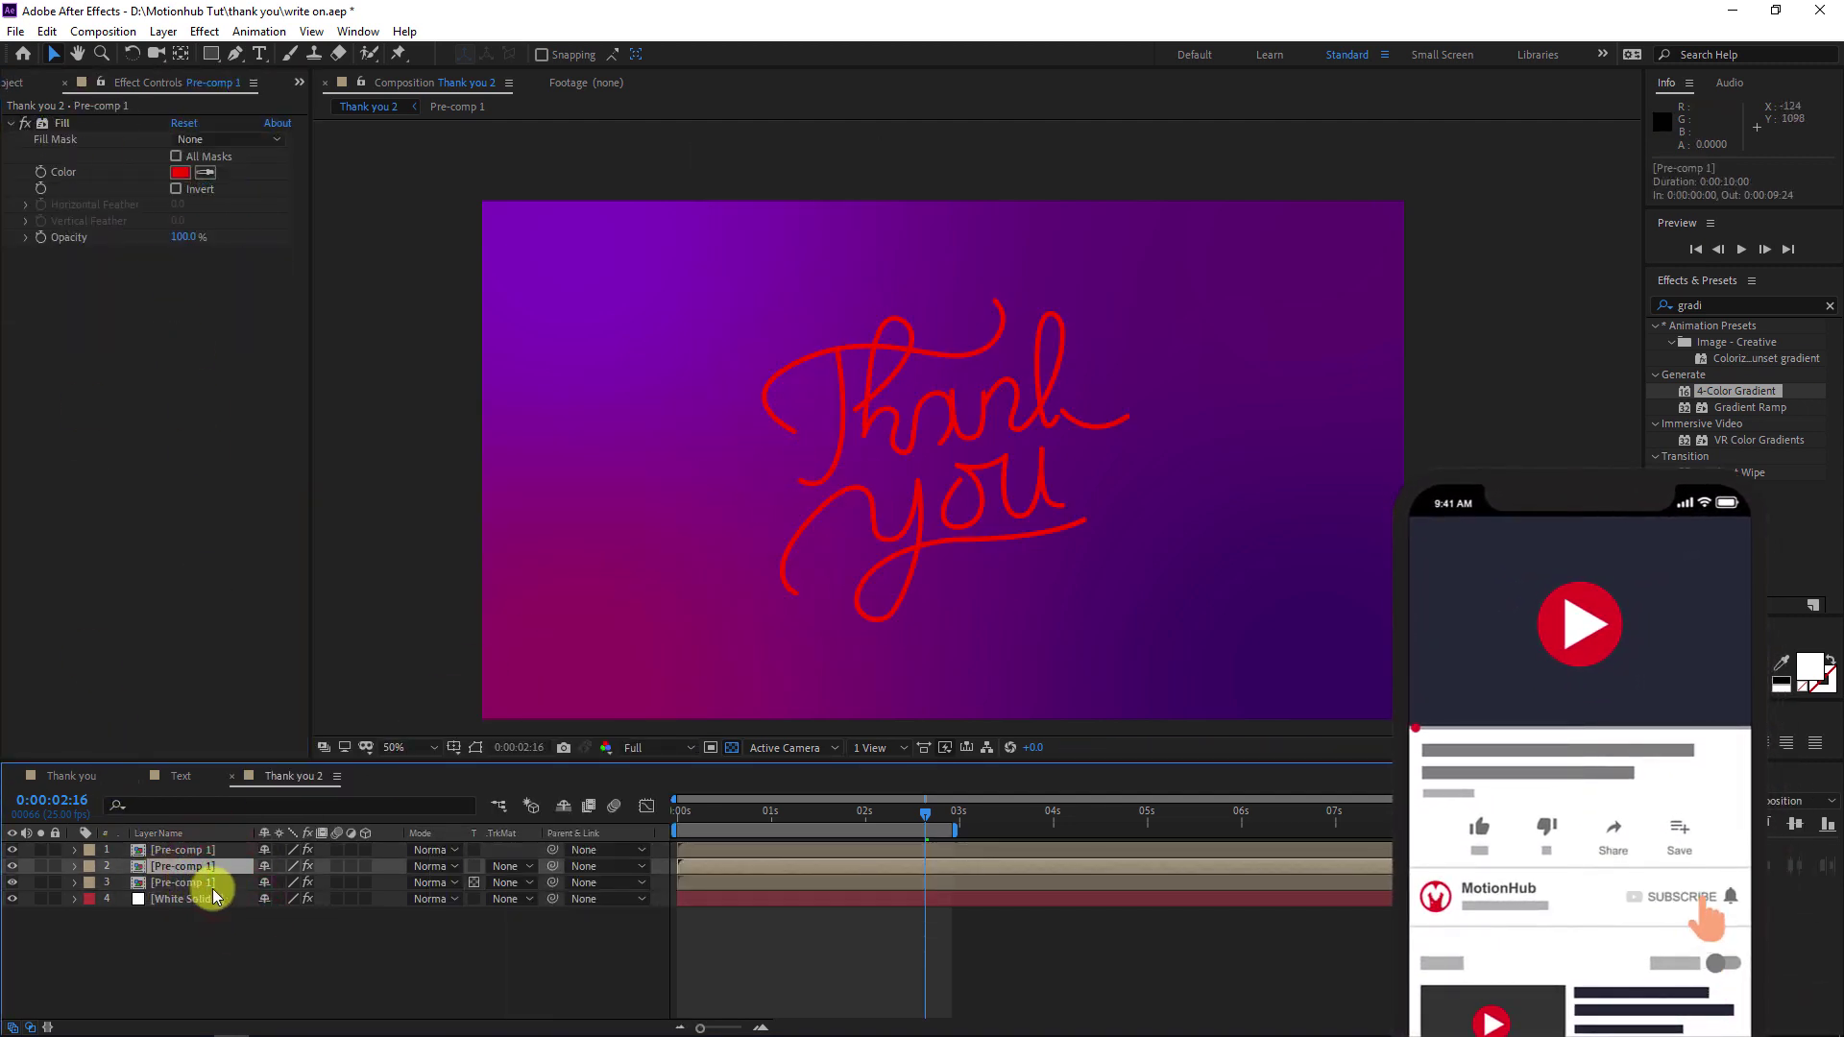
left_click(206, 883)
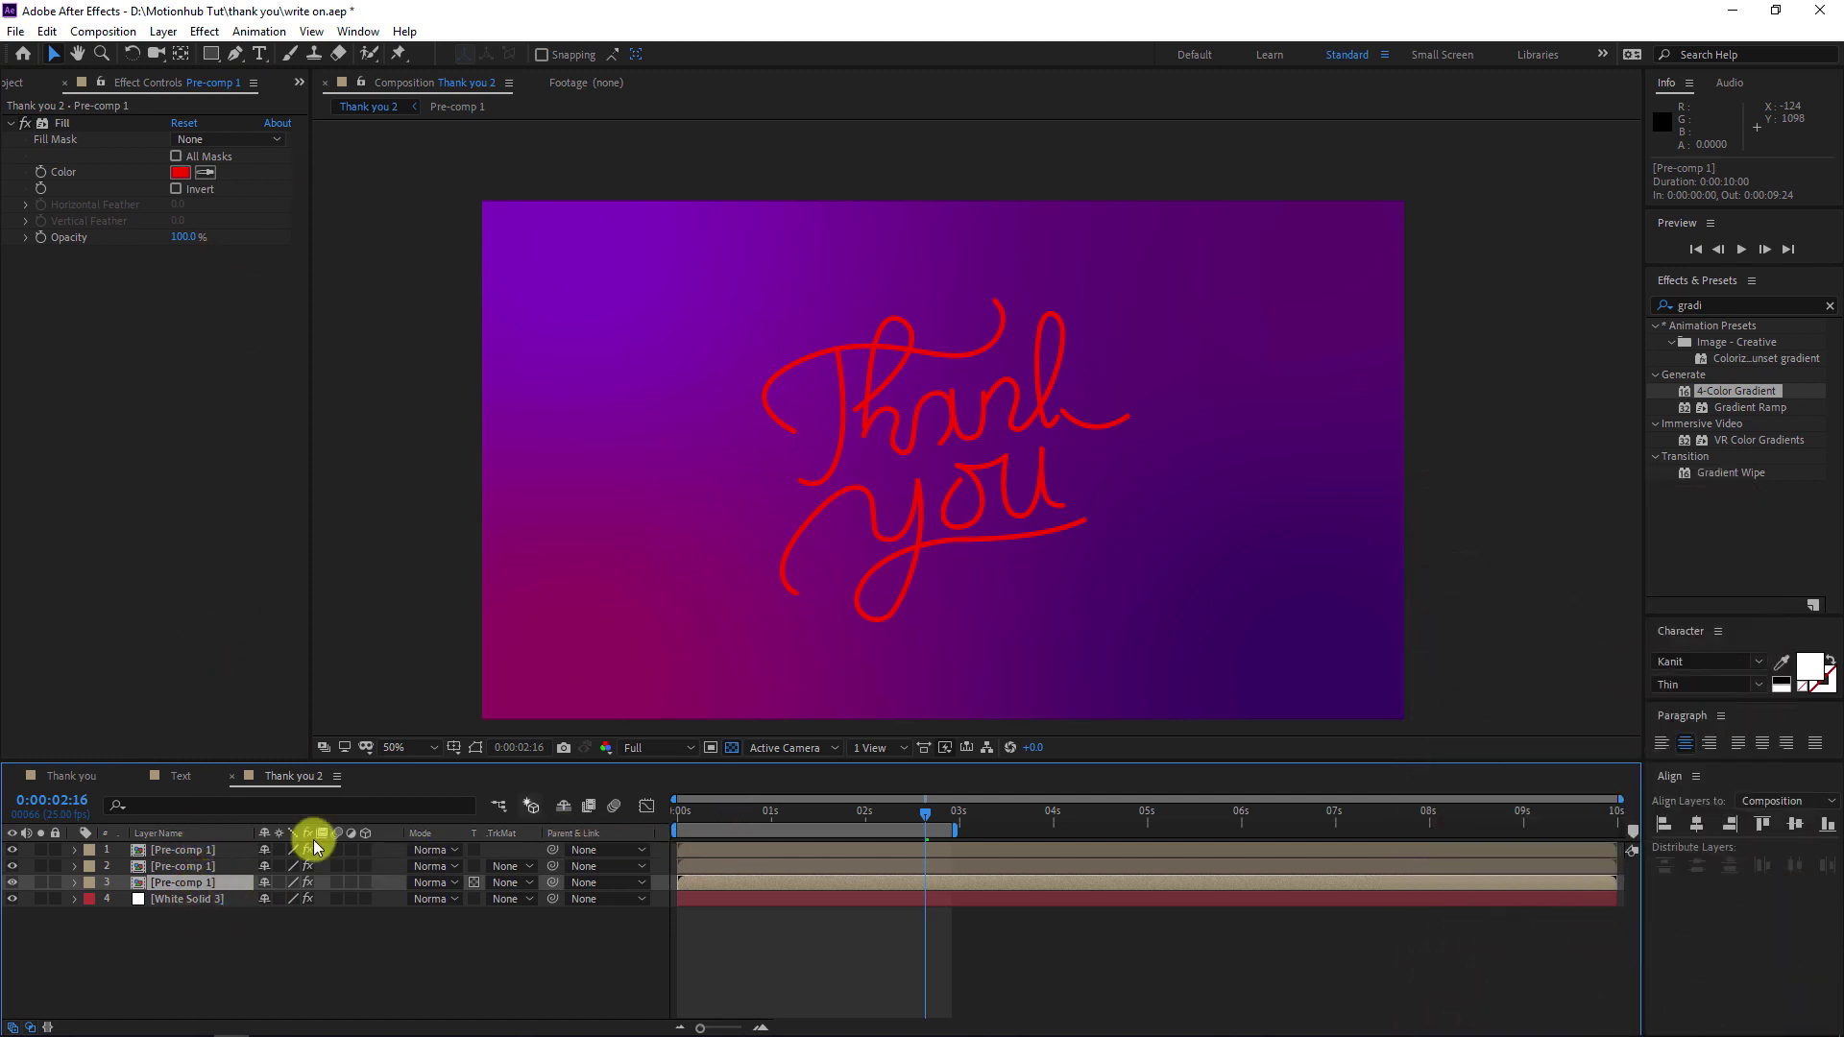
- Set the top Pre-comp 1 layer's fill to white FFFFFF and hide it
left_click(200, 850)
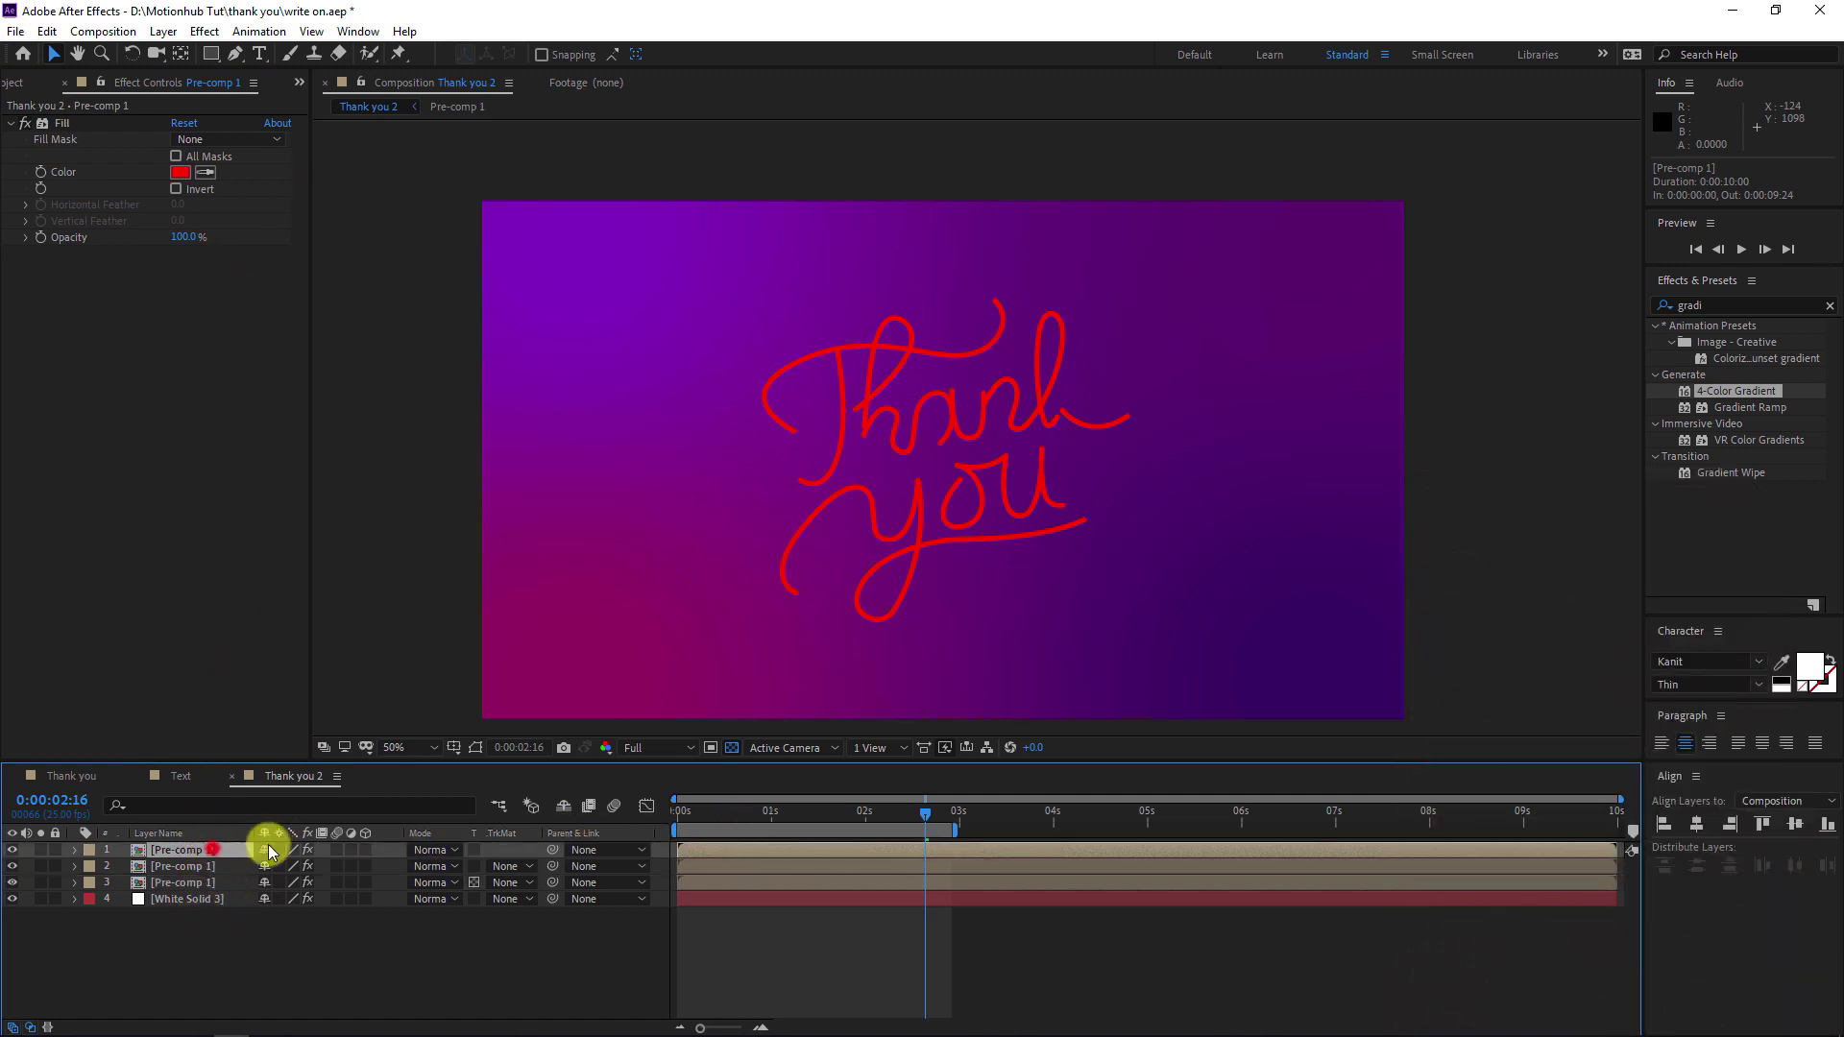
left_click(180, 173)
left_click_drag(649, 300, 572, 248)
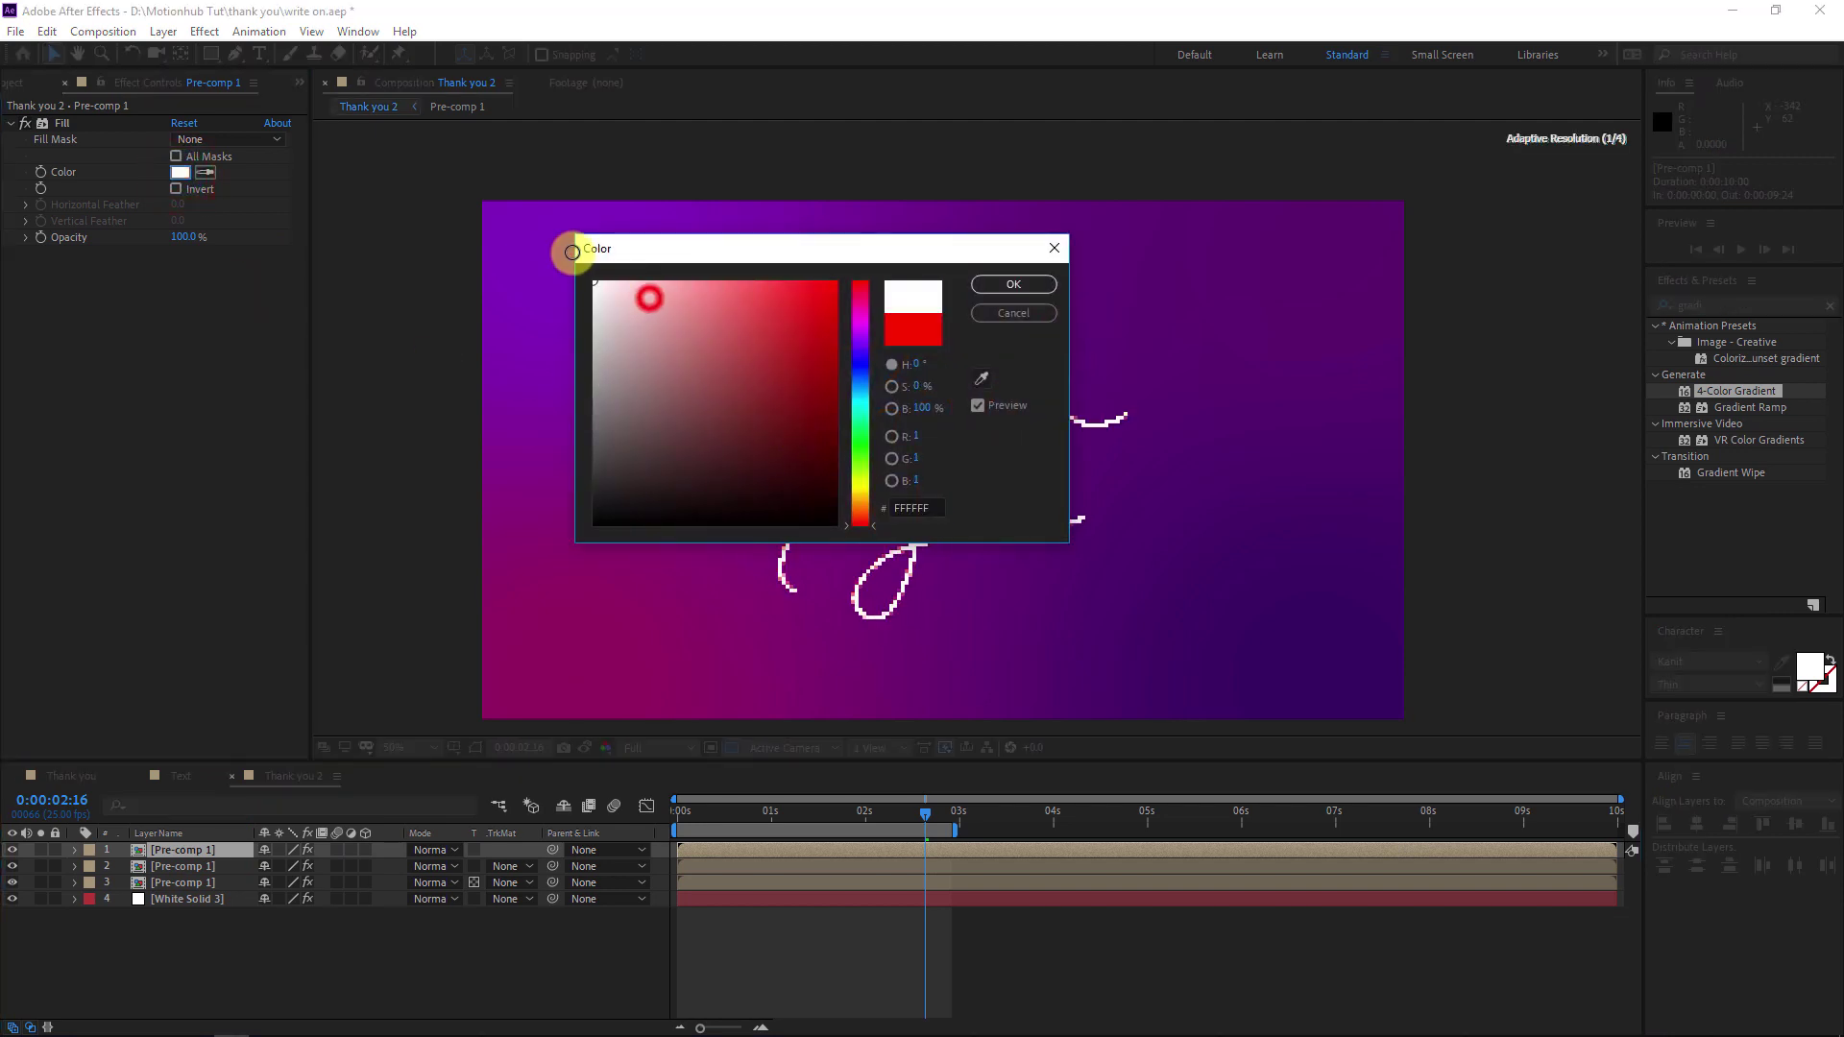
left_click(996, 284)
left_click(11, 850)
- Set the second Pre-comp 1 layer's fill to purple CD1EFF
left_click(183, 867)
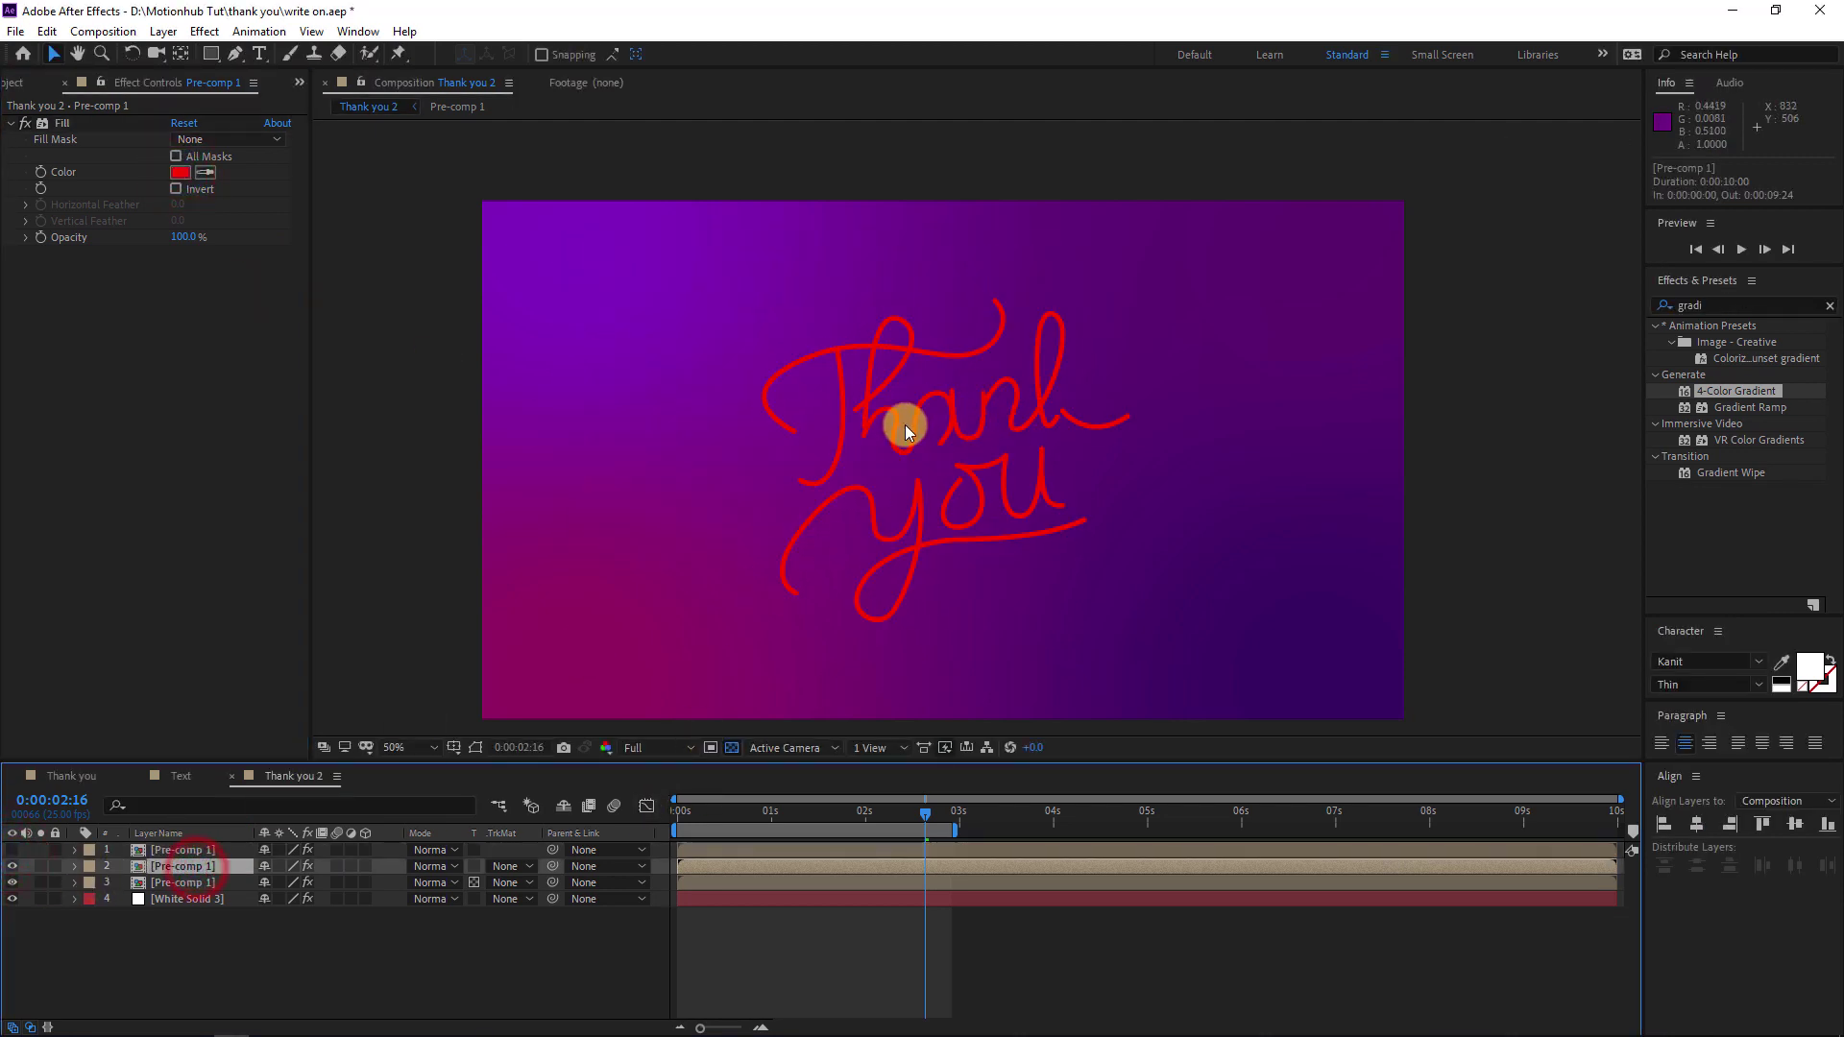
left_click(180, 172)
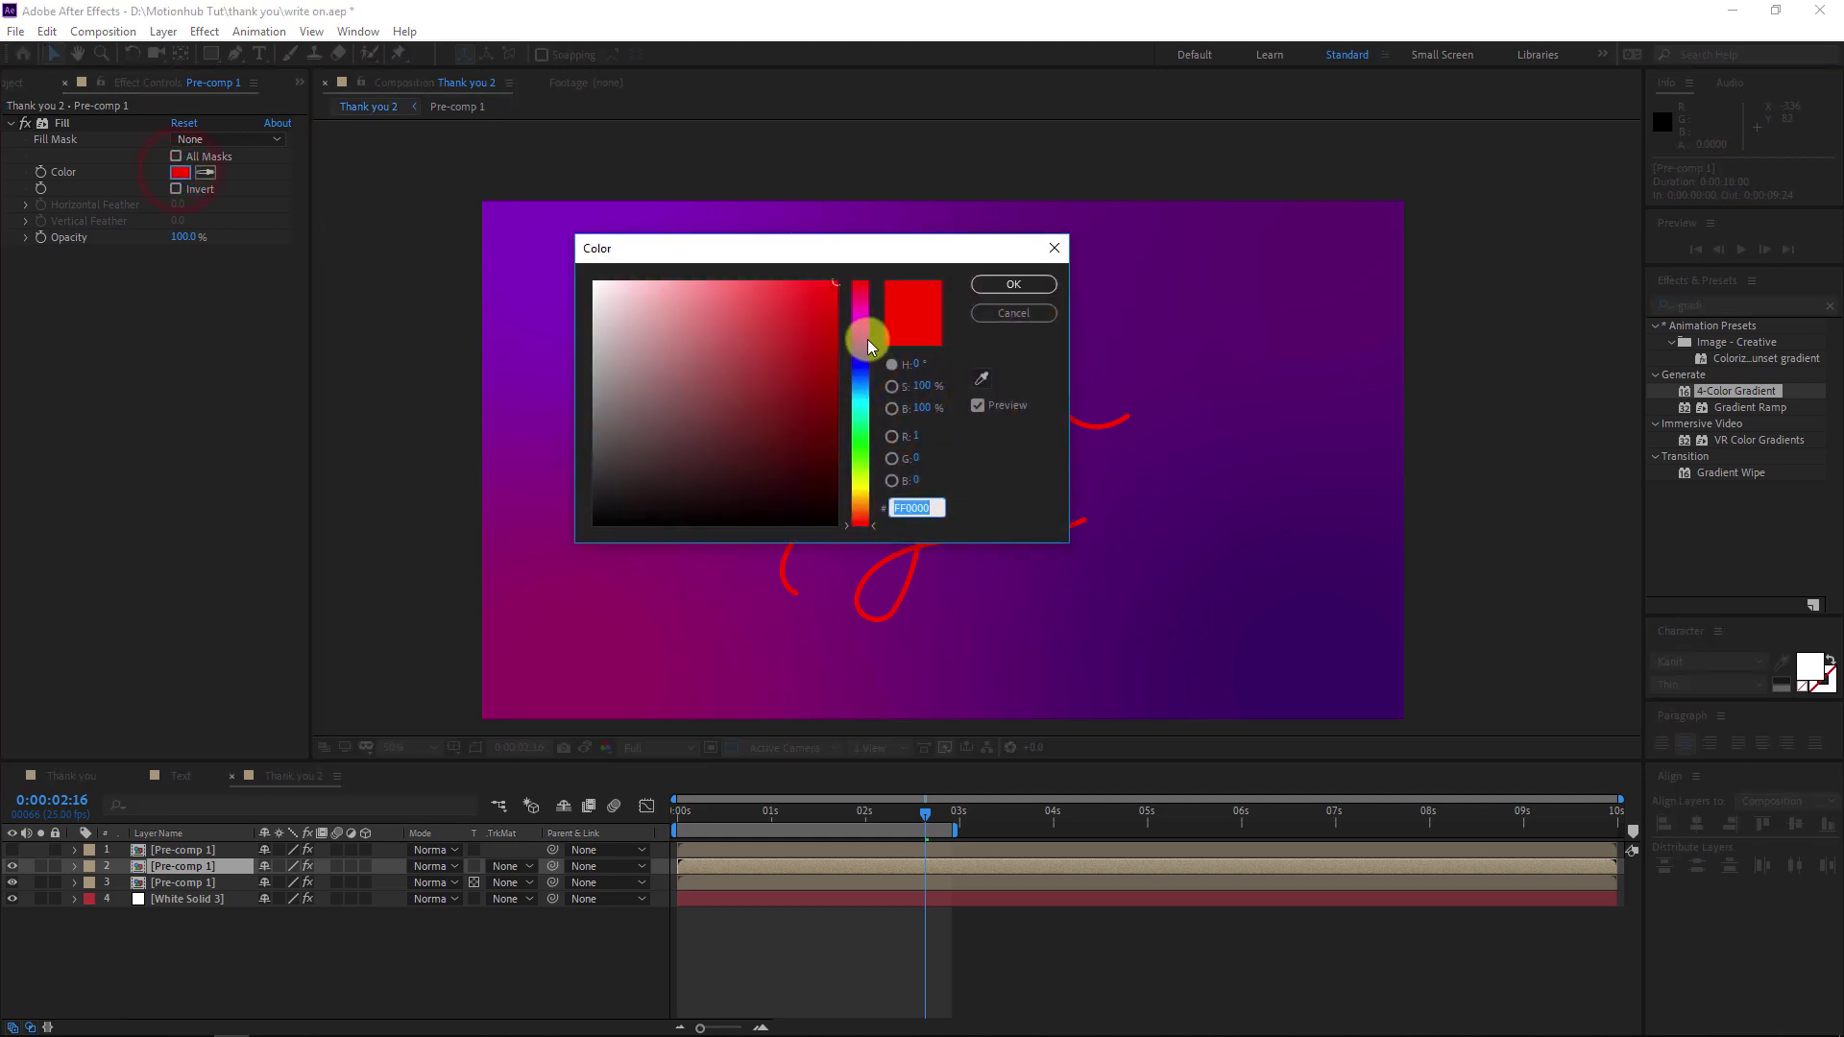
left_click_drag(869, 345, 863, 331)
left_click(808, 281)
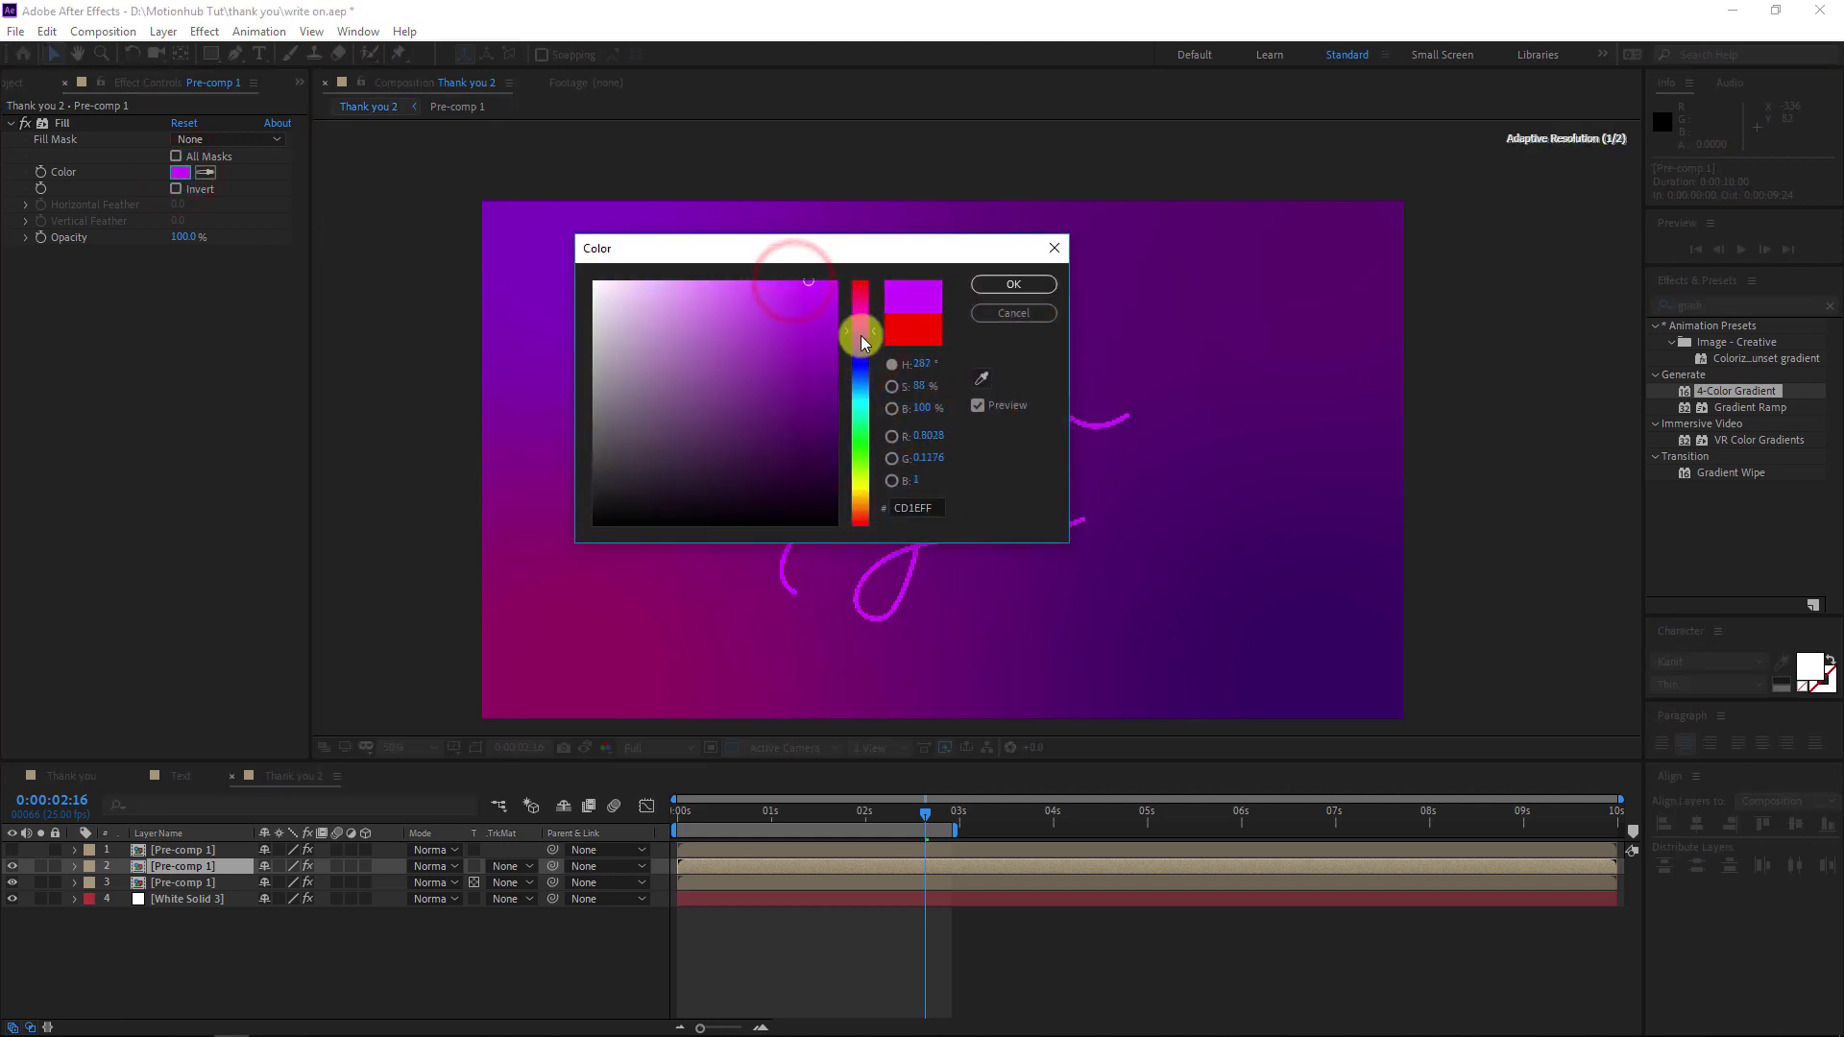
left_click(1013, 284)
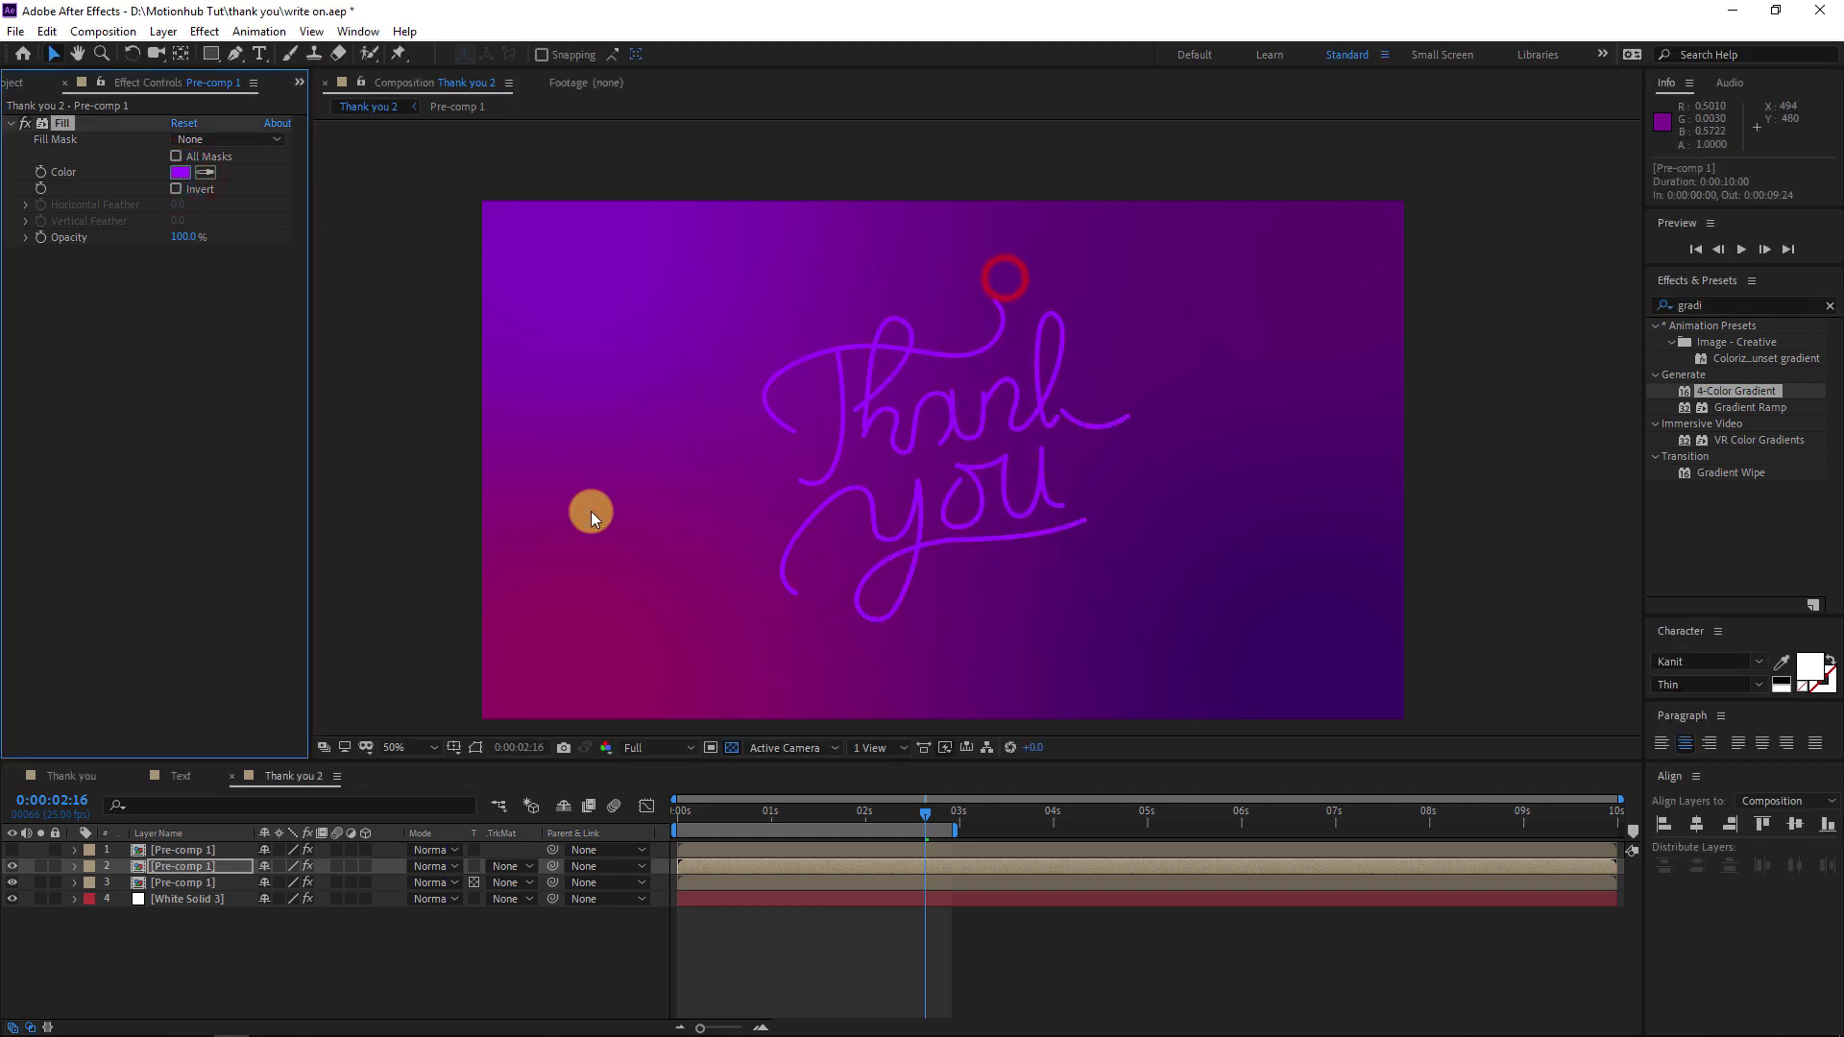
- Set the third Pre-comp 1 layer's fill to light yellow FFE955
left_click(181, 883)
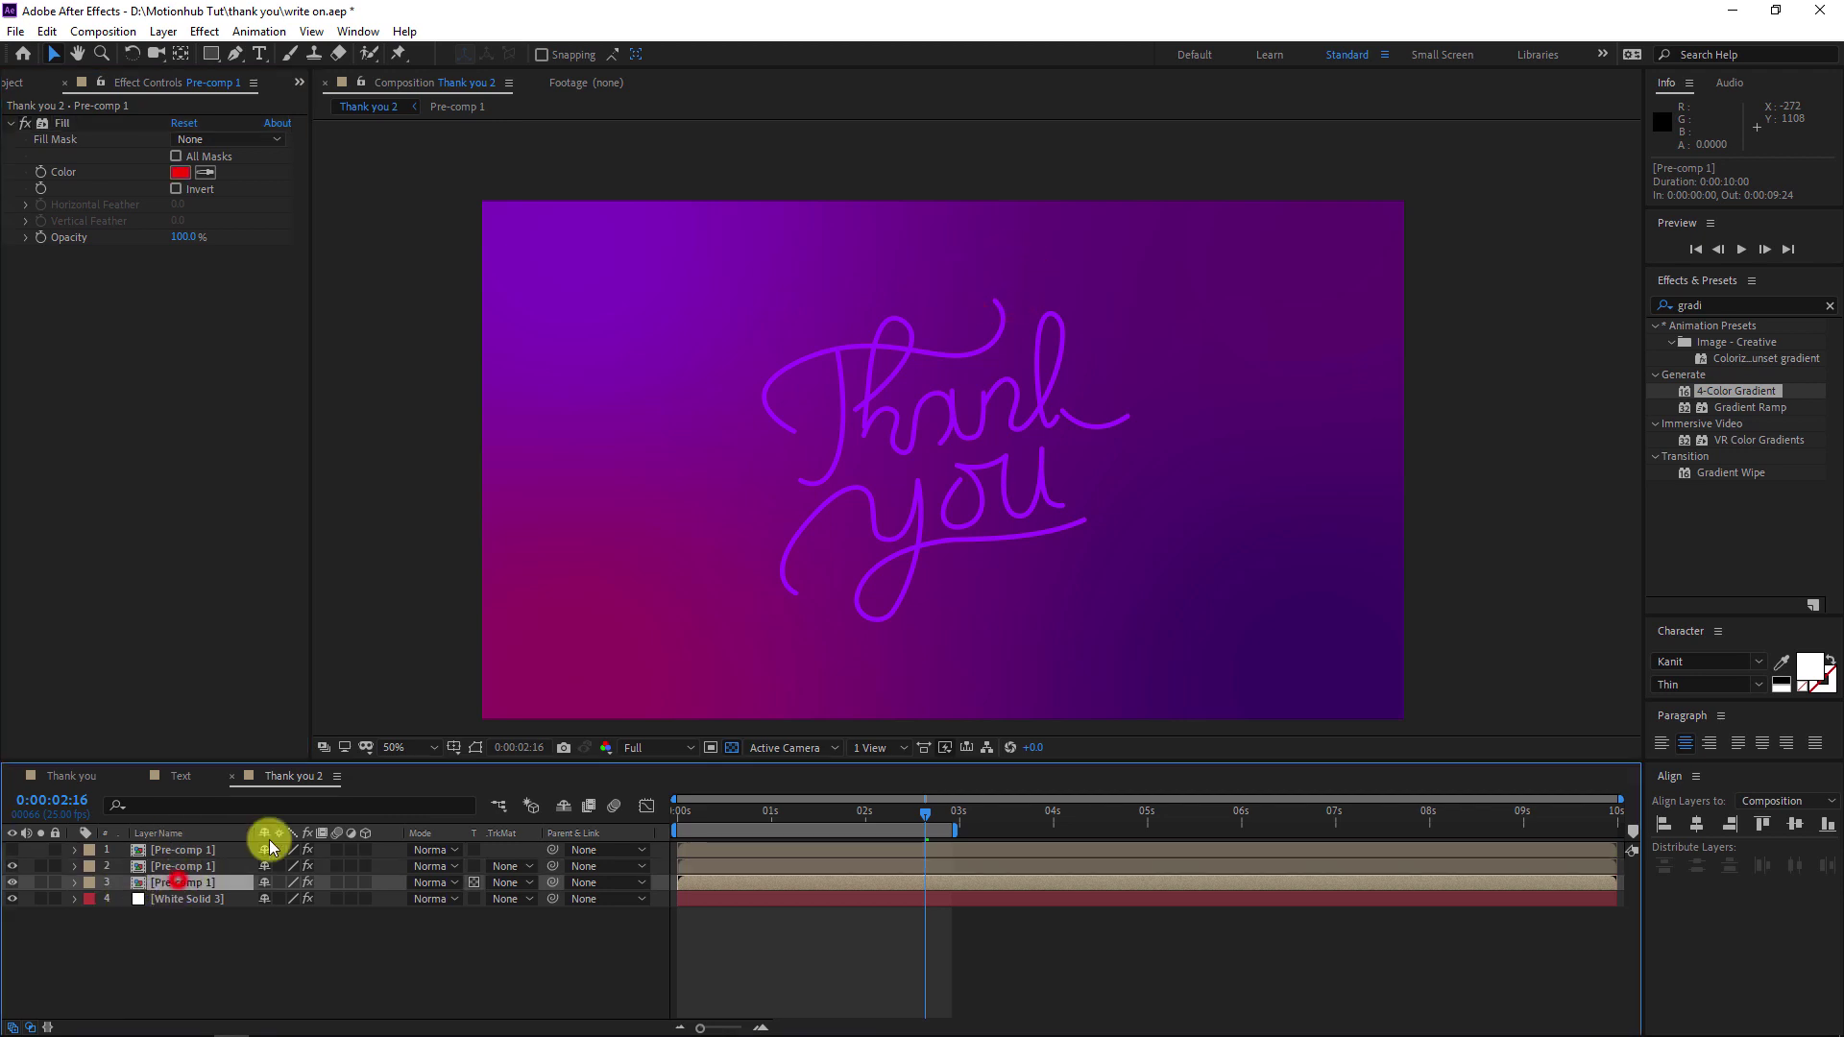
left_click(186, 179)
left_click_drag(846, 522, 866, 488)
left_click_drag(803, 289, 755, 271)
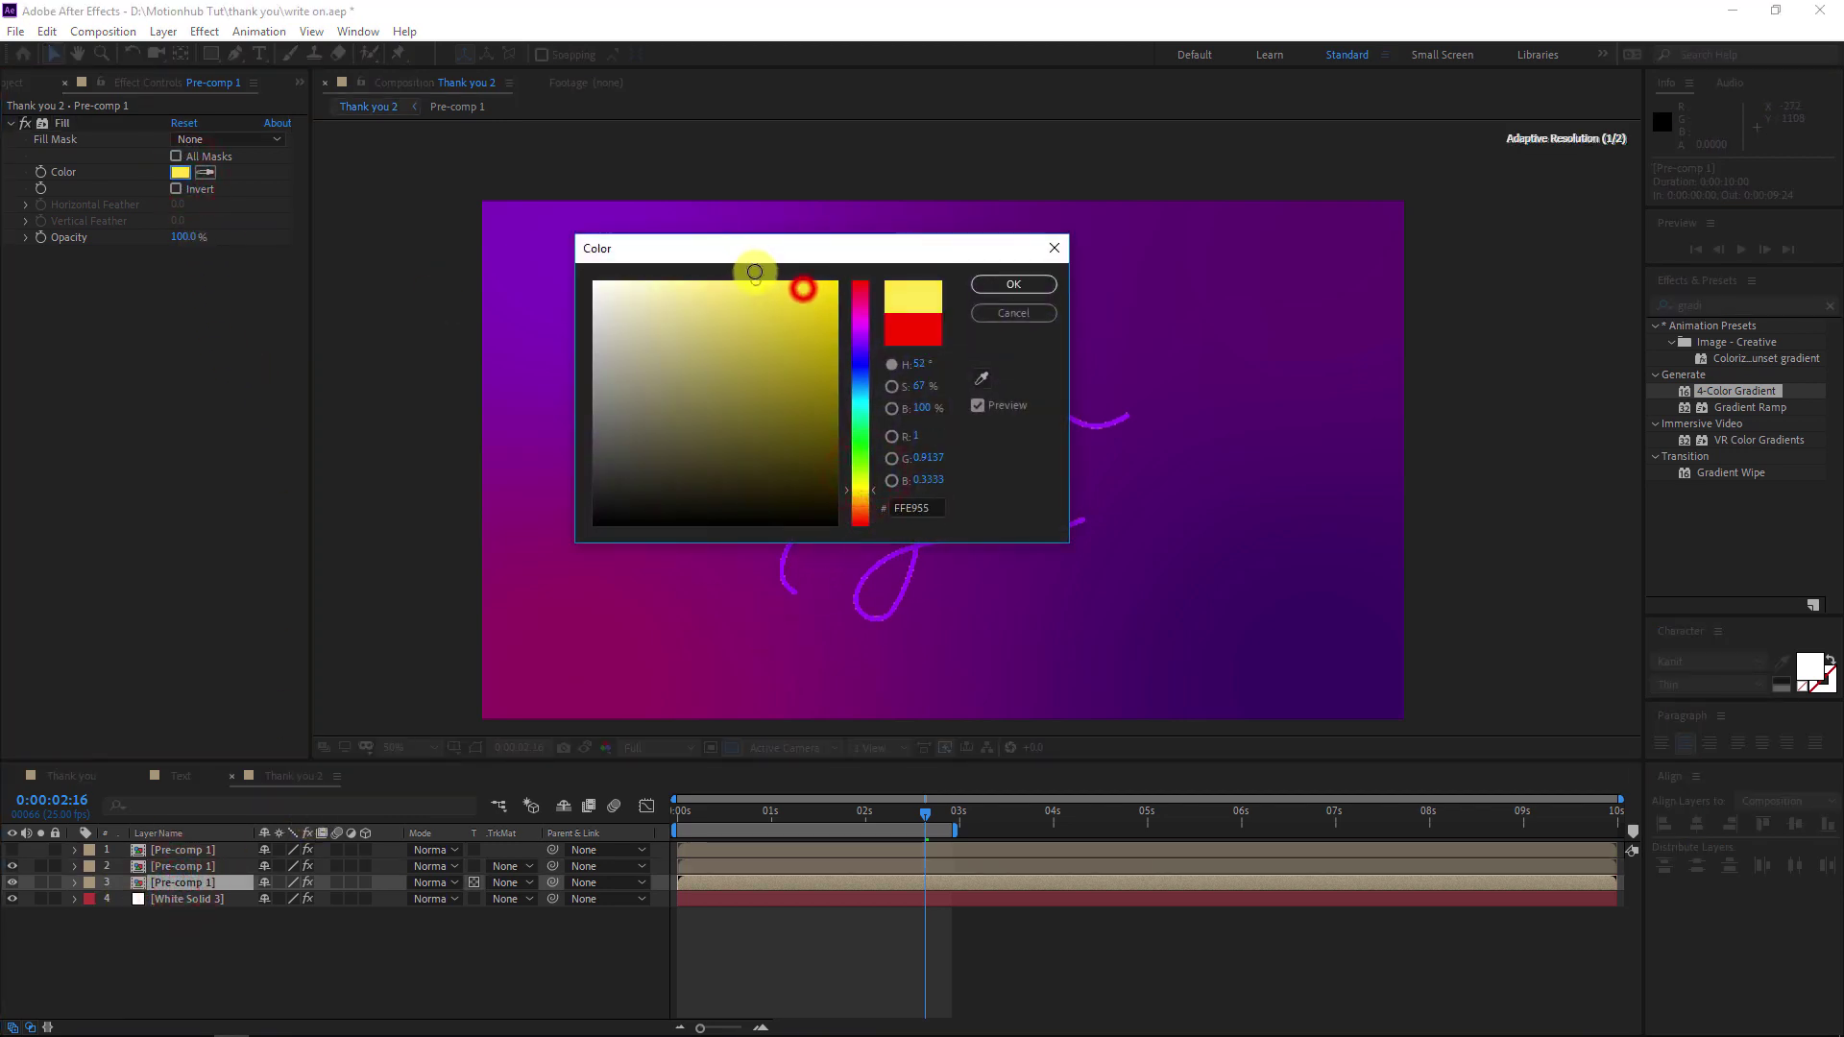
left_click(1011, 285)
key("slash")
left_click(202, 867)
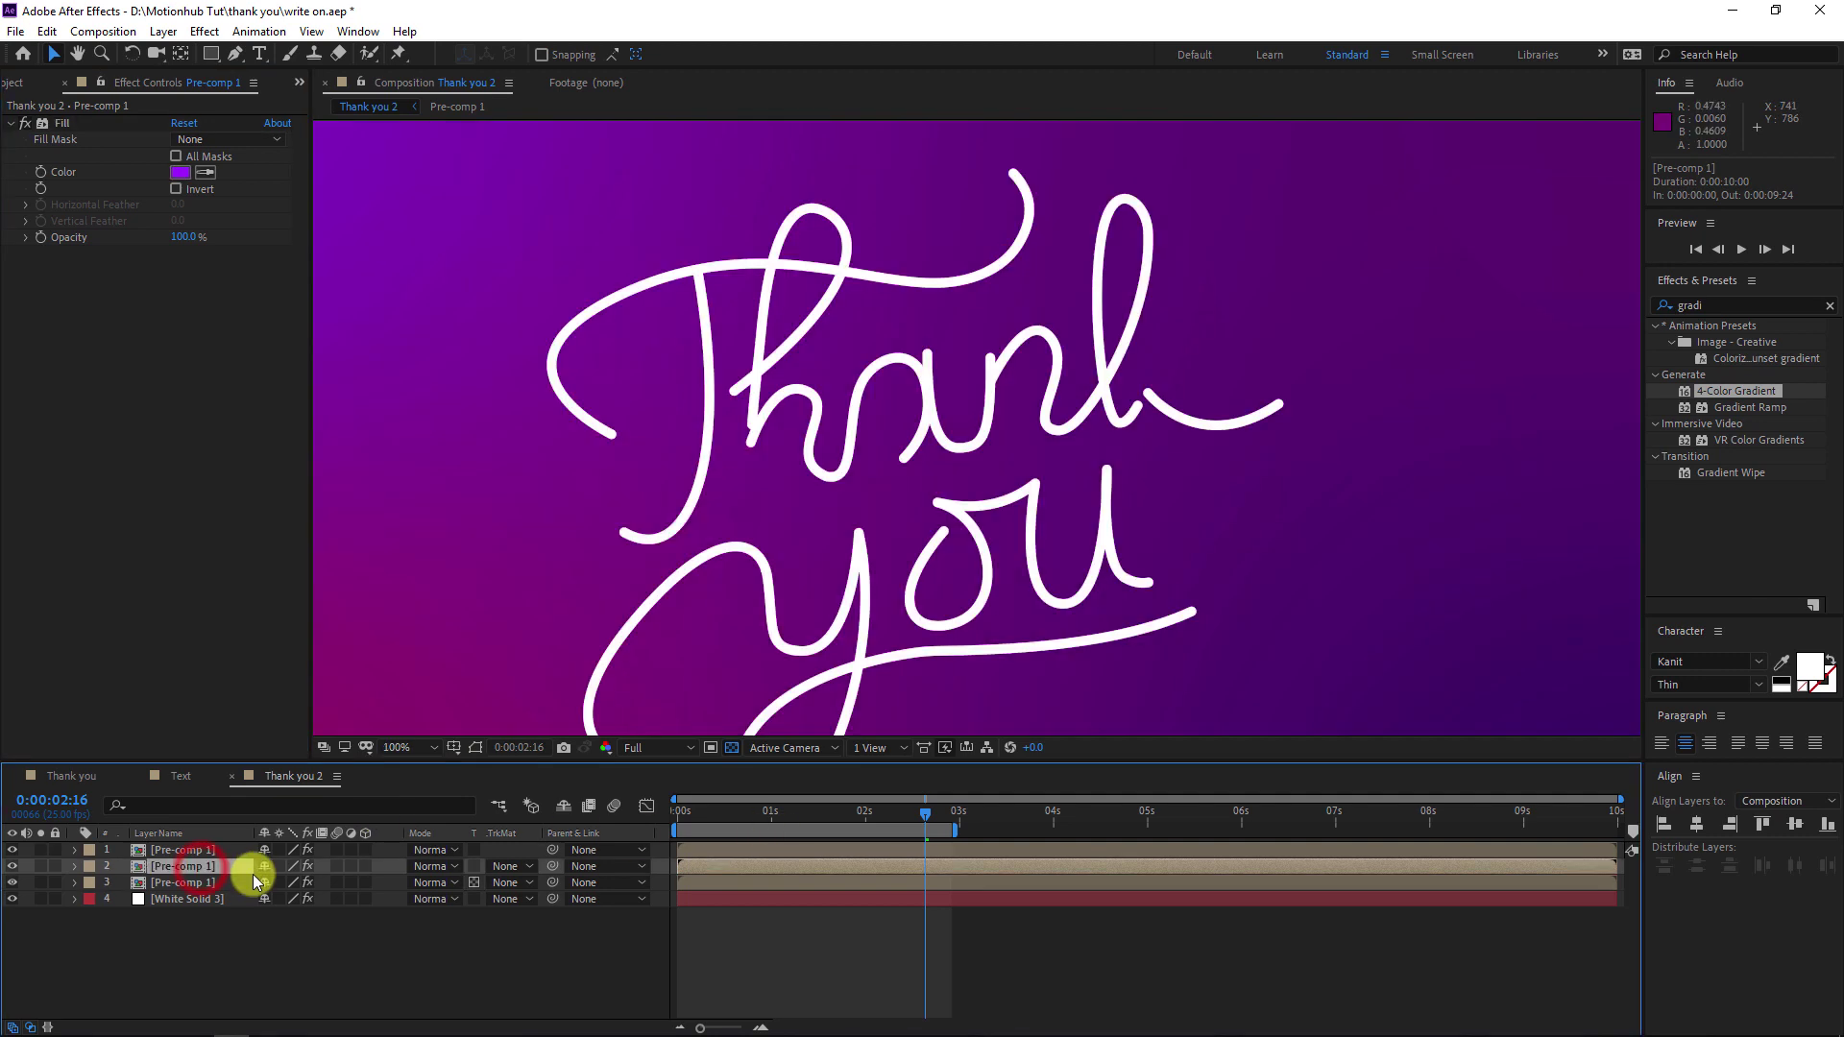
- Shift the top two stroke layers a few frames later and preview the stagger
left_click(221, 851, "ctrl")
left_click_drag(695, 844, 751, 851)
left_click(707, 857)
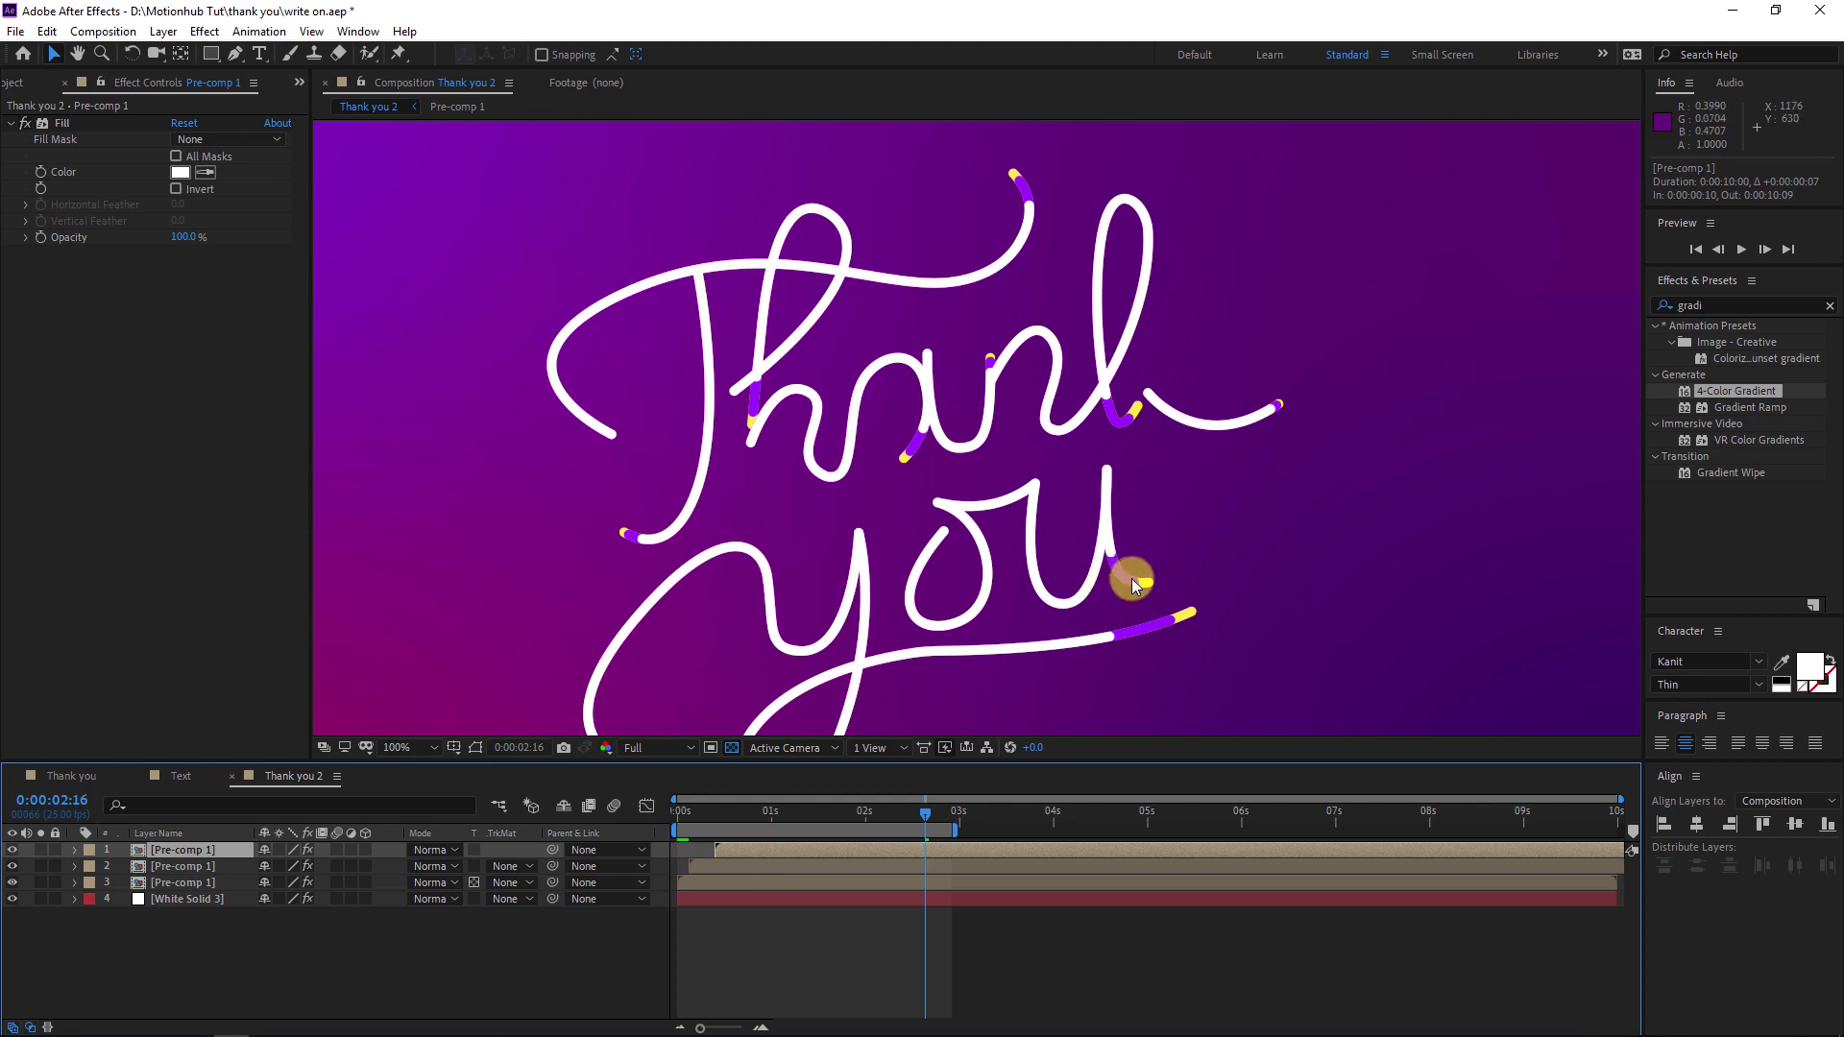
left_click(676, 815)
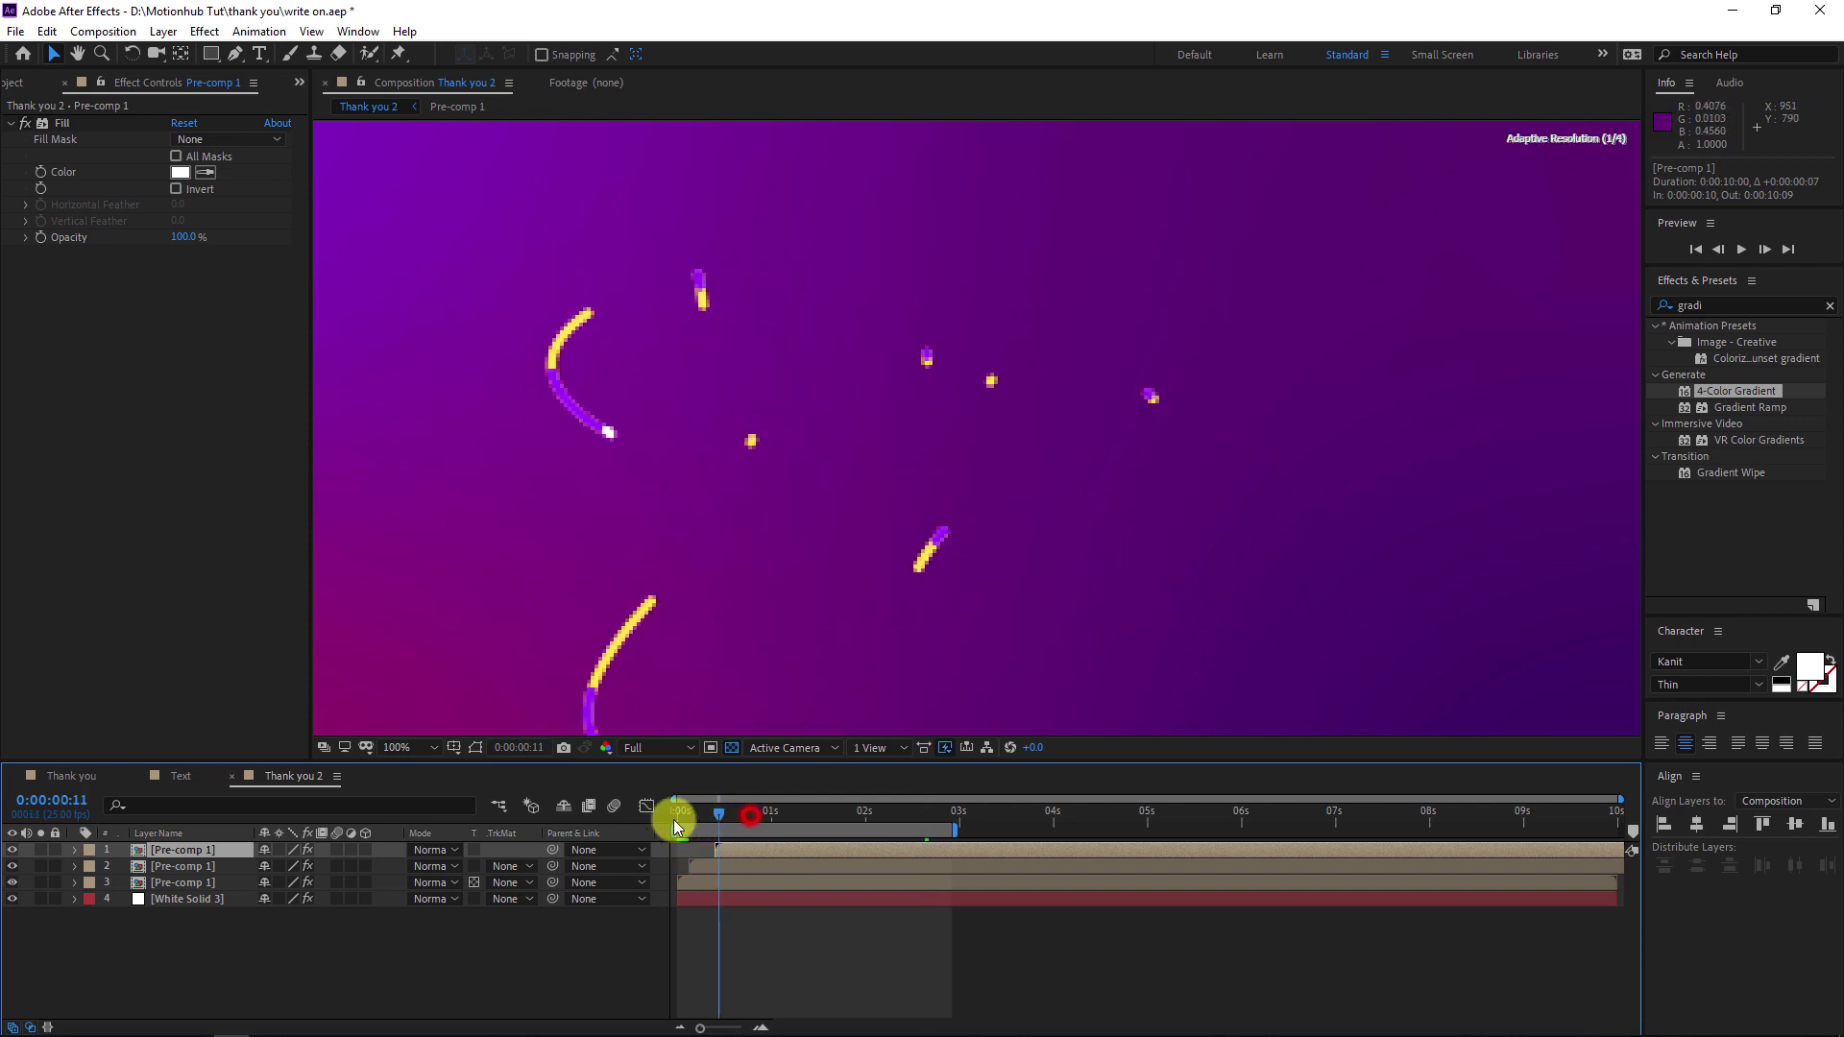
left_click(710, 867, "ctrl")
left_click_drag(756, 854, 770, 852)
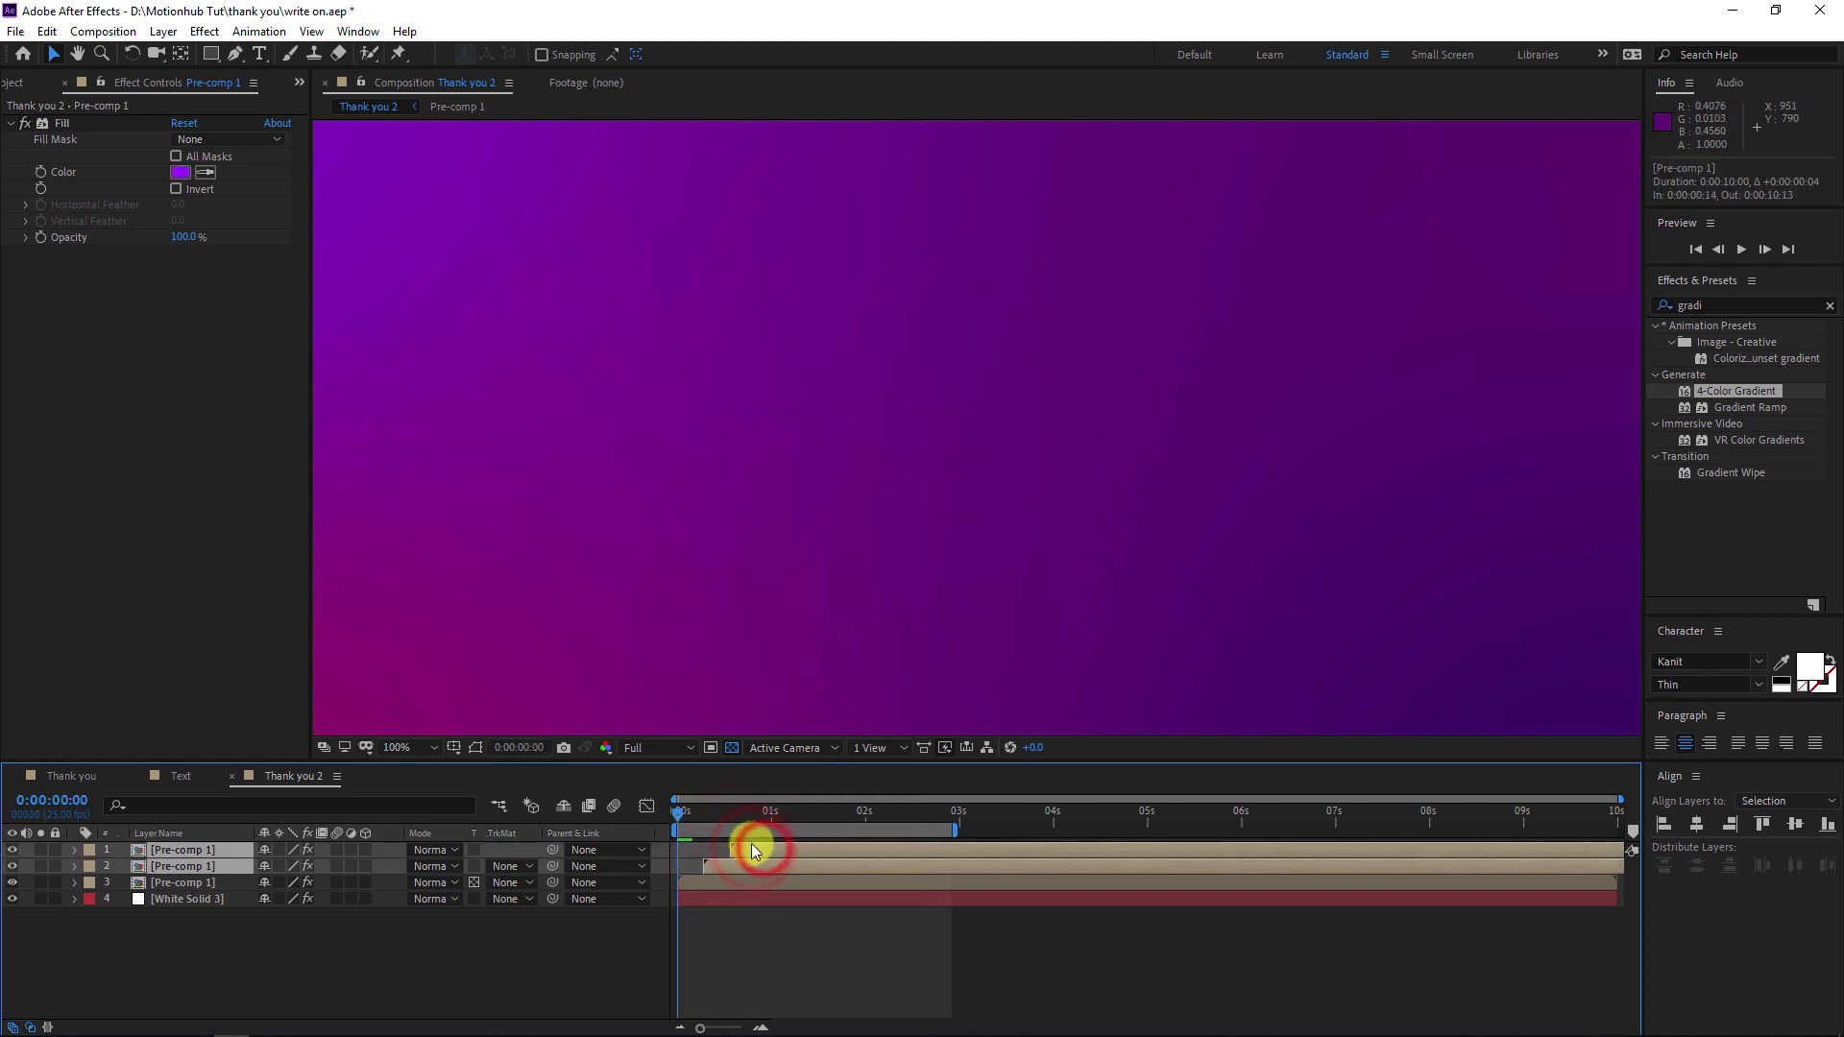
key("space")
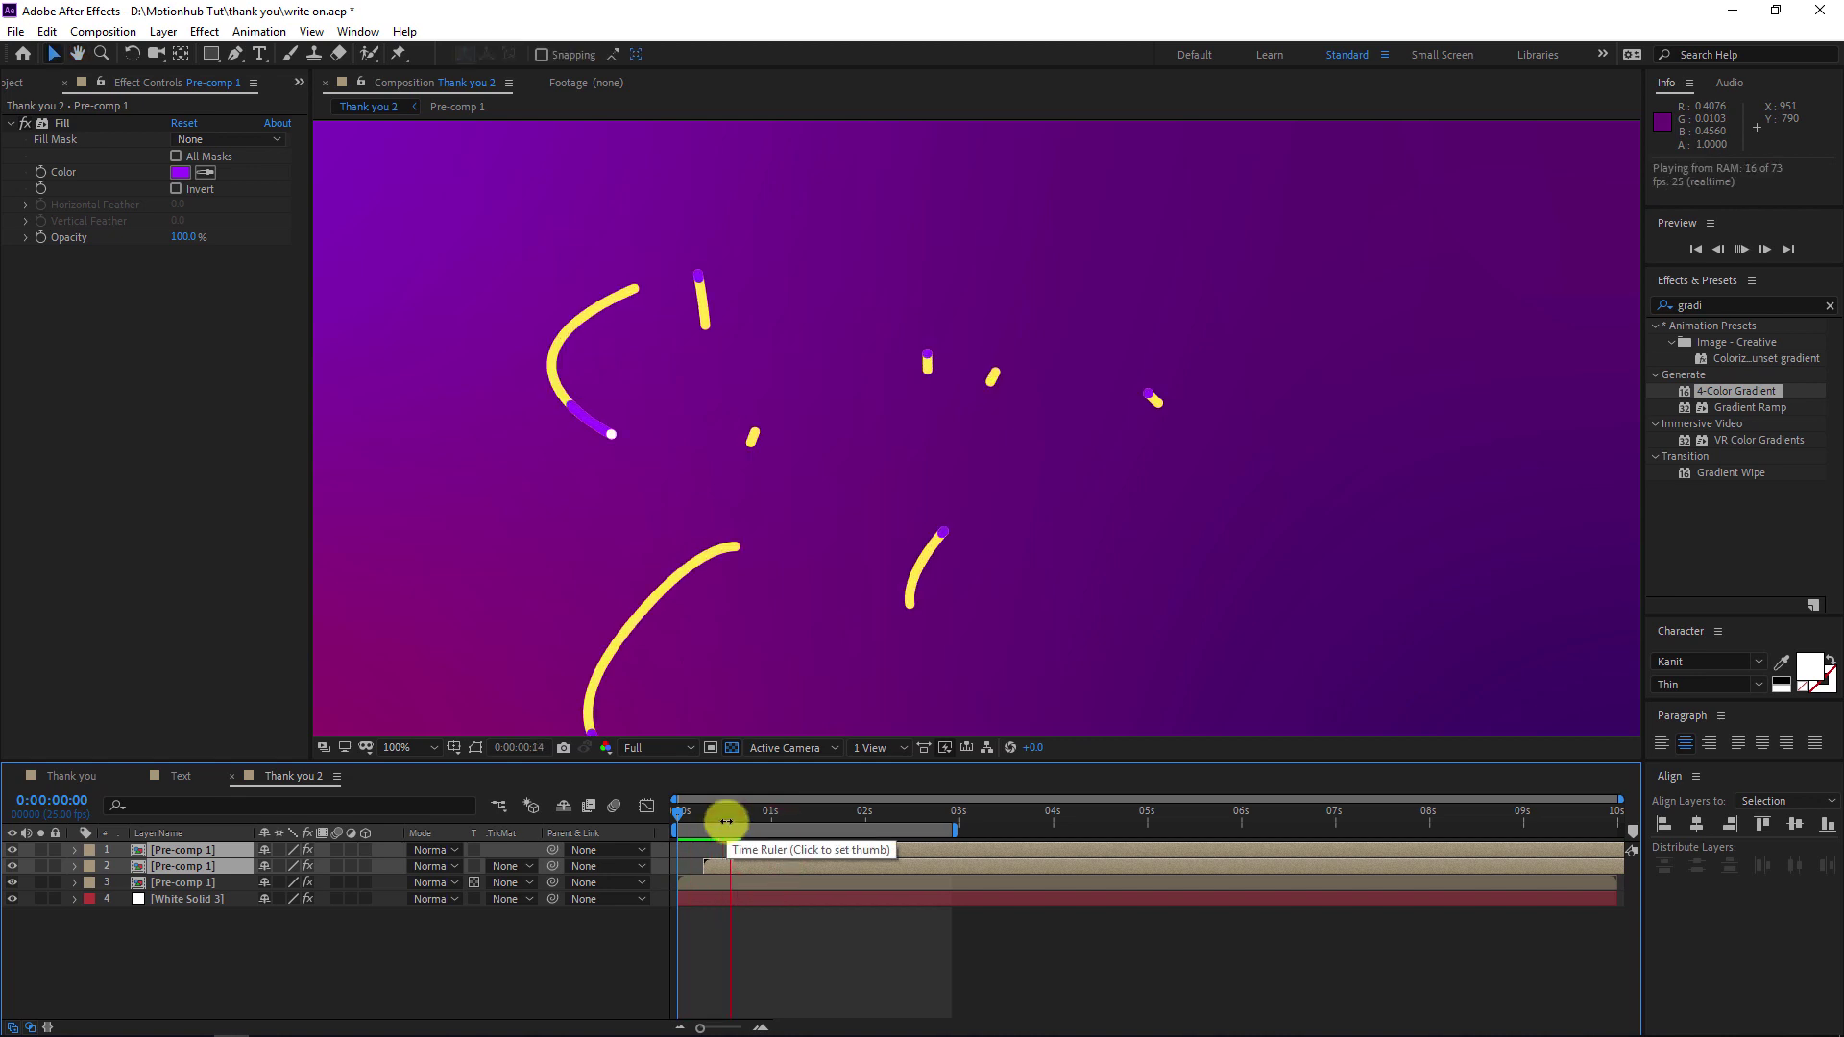
- Change the second stroke layer's fill from purple to orange FF5400
left_click(740, 468)
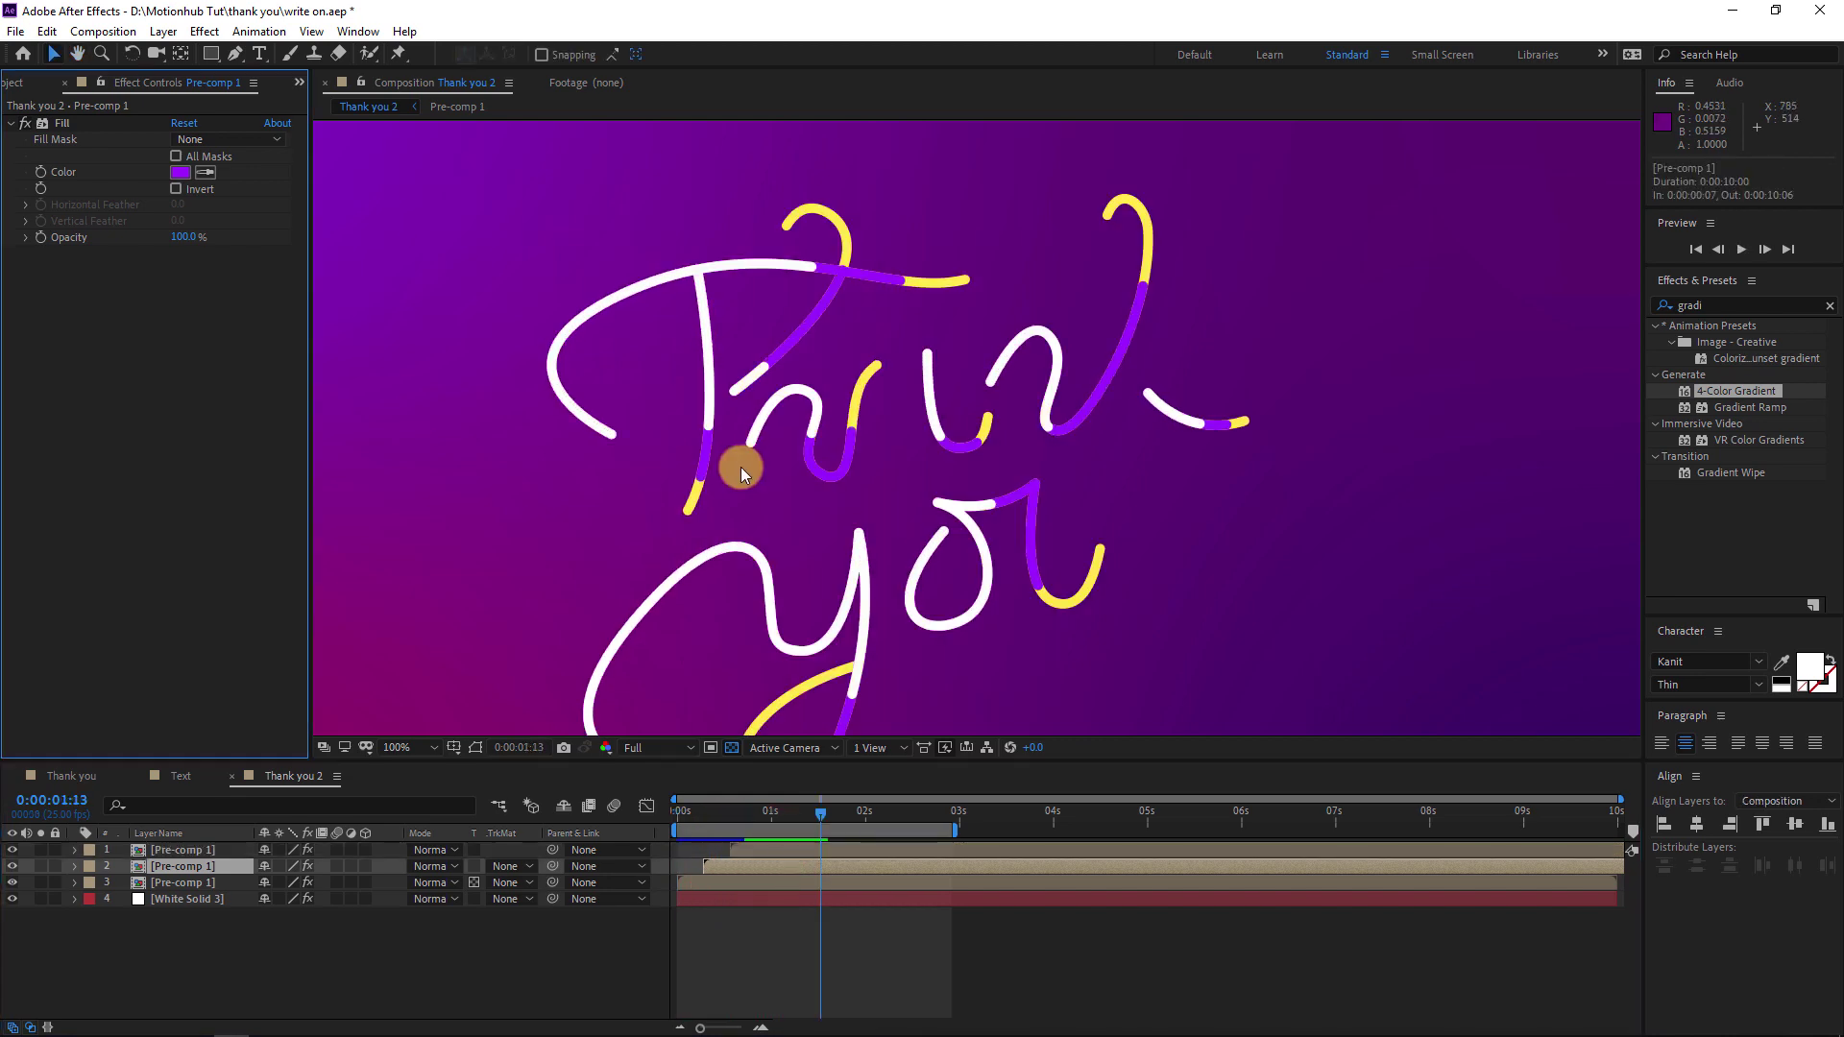
left_click(180, 172)
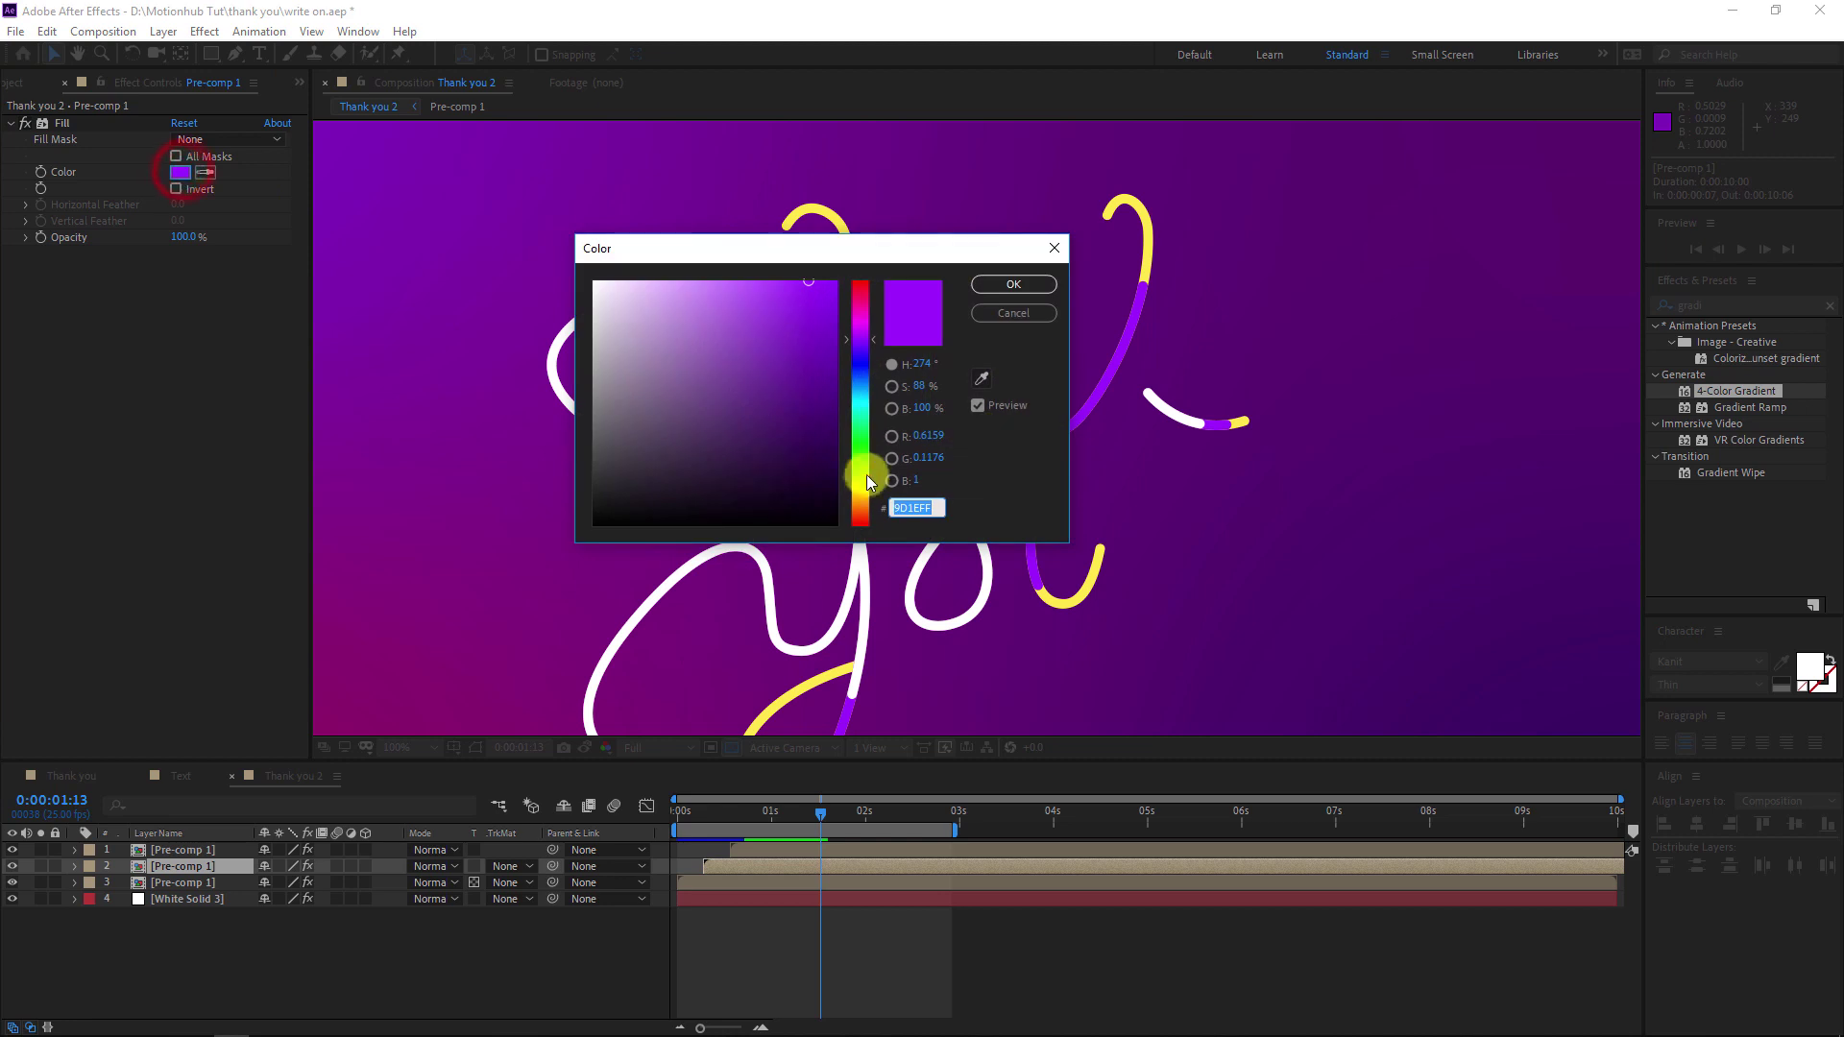
left_click_drag(861, 477, 861, 509)
left_click_drag(823, 359, 851, 280)
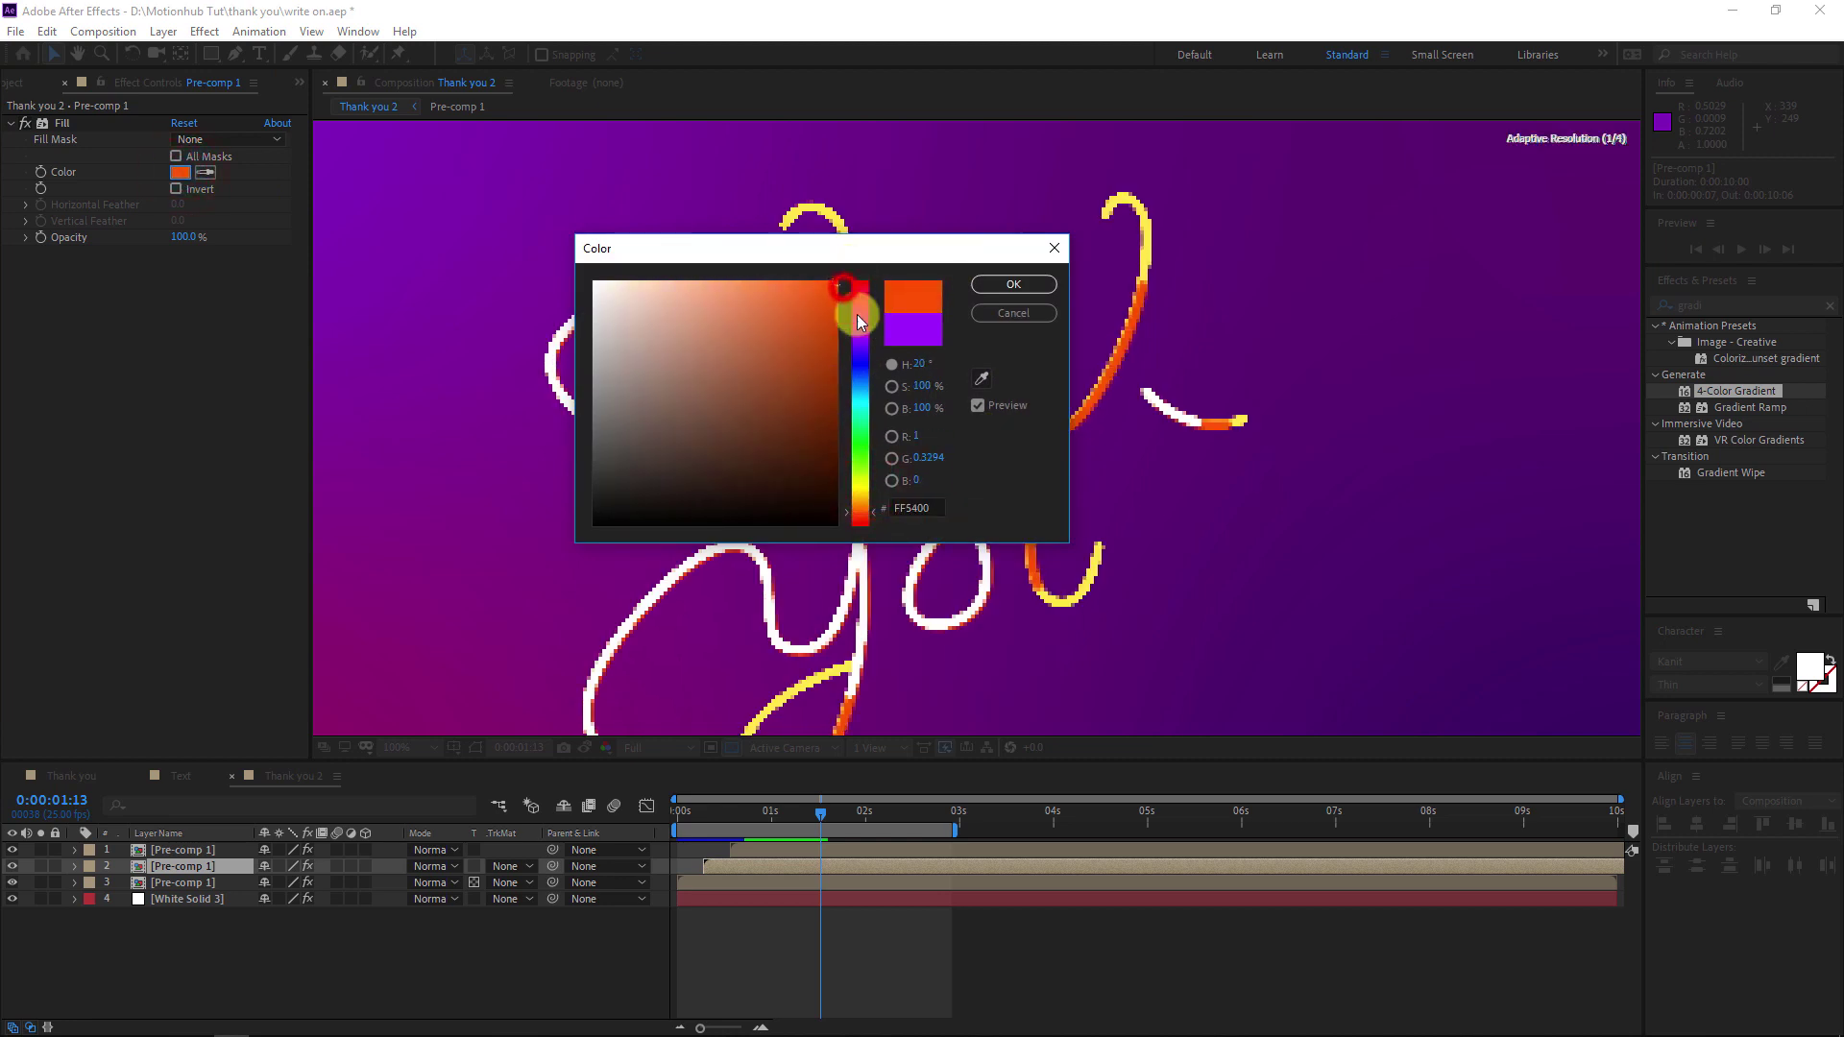
left_click(871, 513)
left_click(1013, 284)
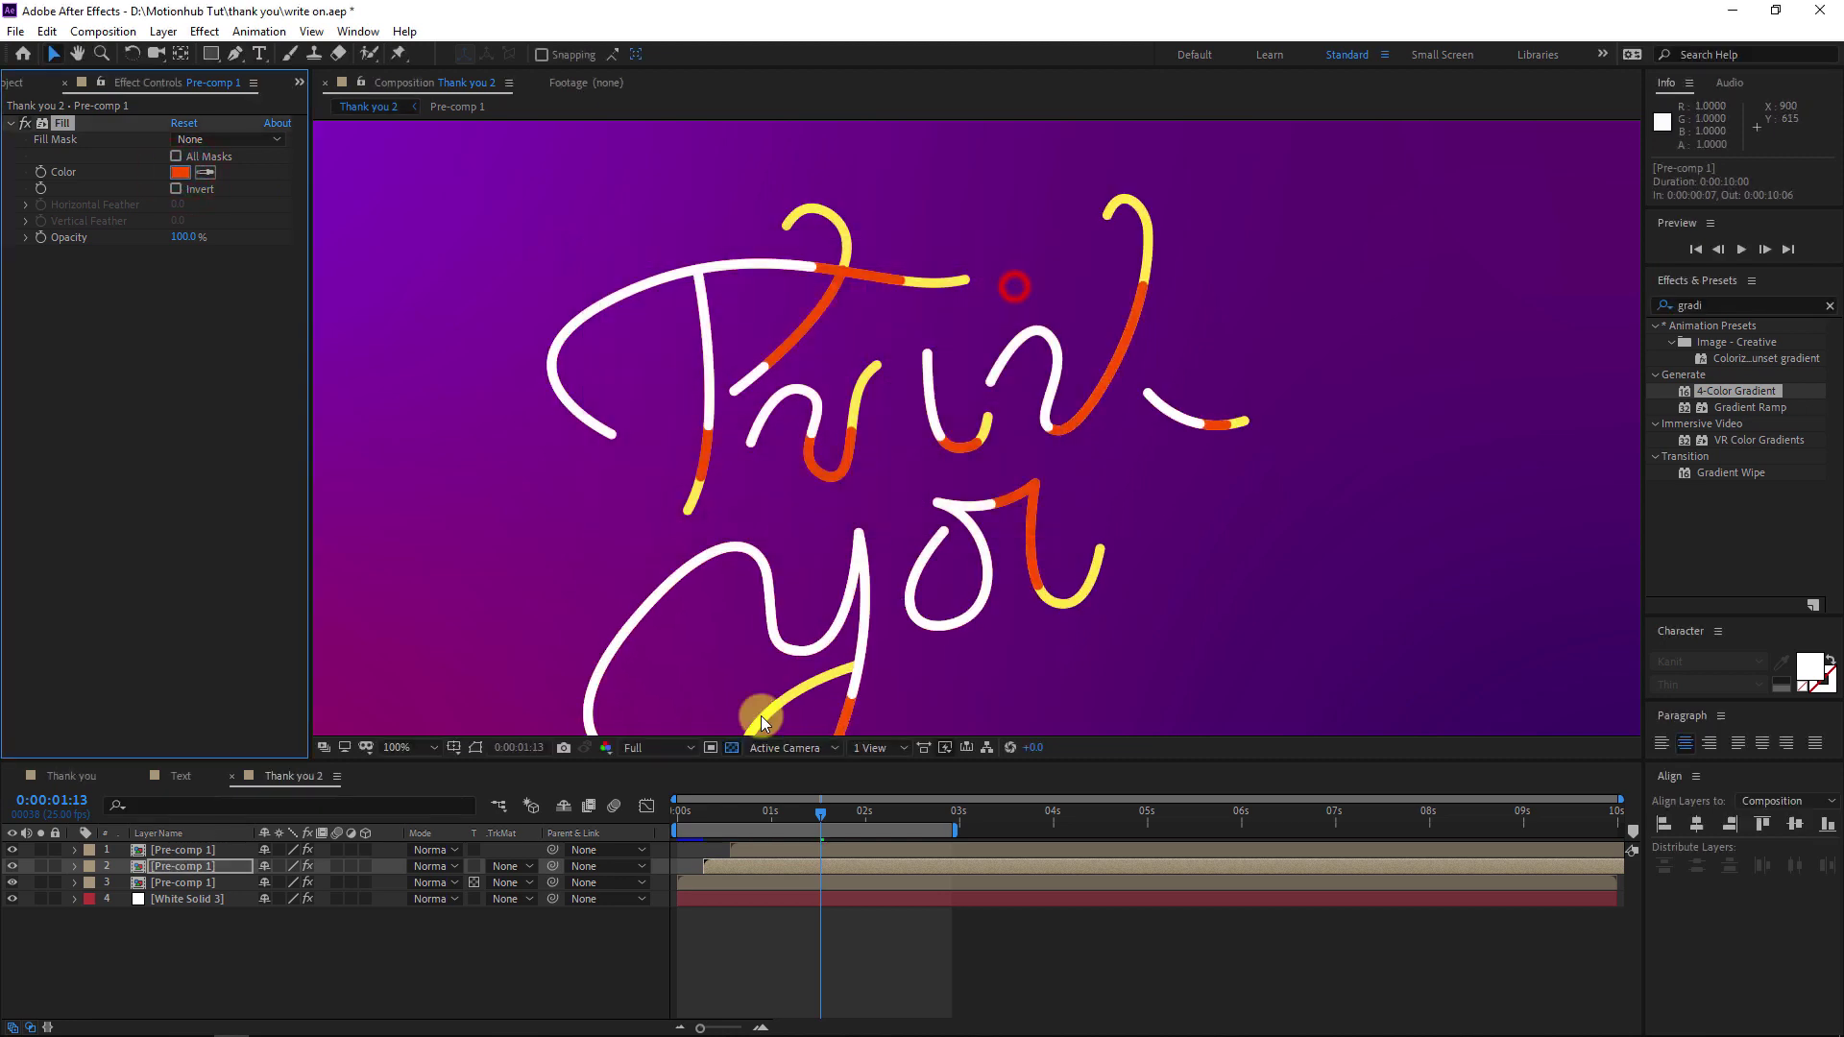
left_click(485, 948)
- Apply Inner/Outer Key to the orange stroke layer and set Edge Thin to -0.7
key("period")
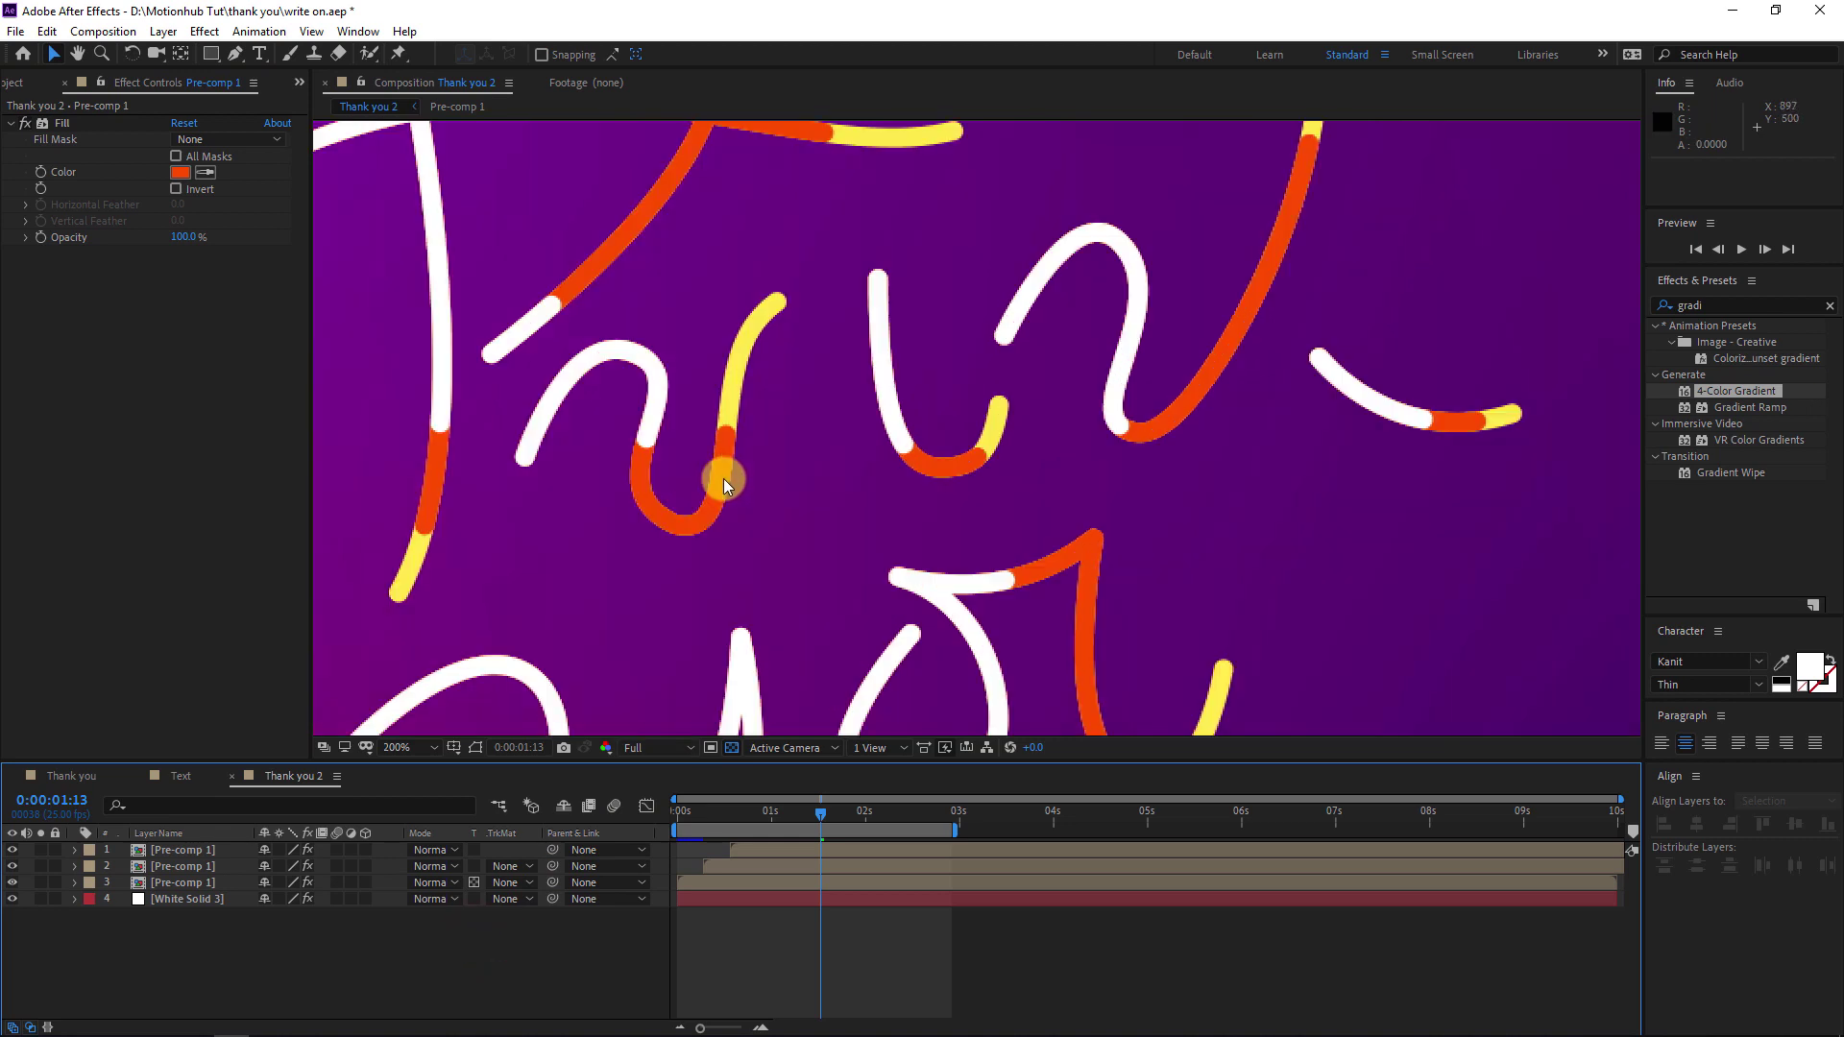
scroll(728, 471, "down", 2)
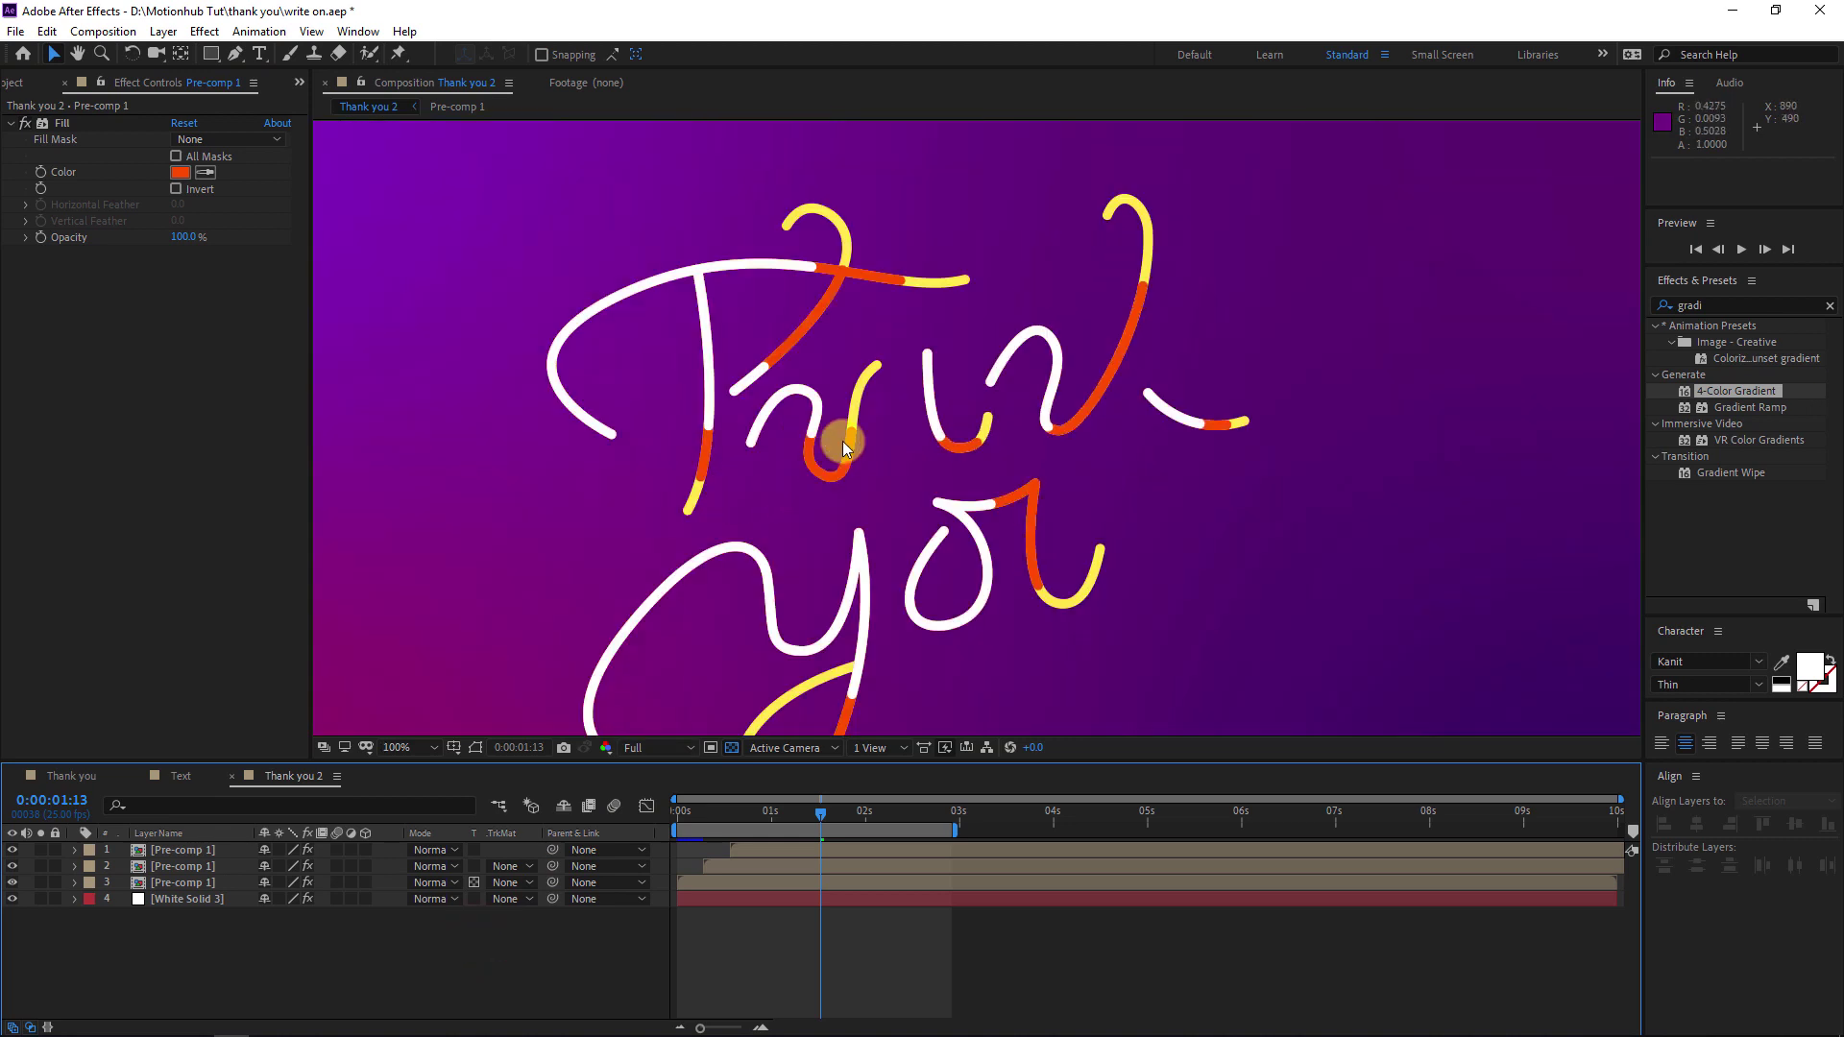
scroll(845, 447, "up", 4)
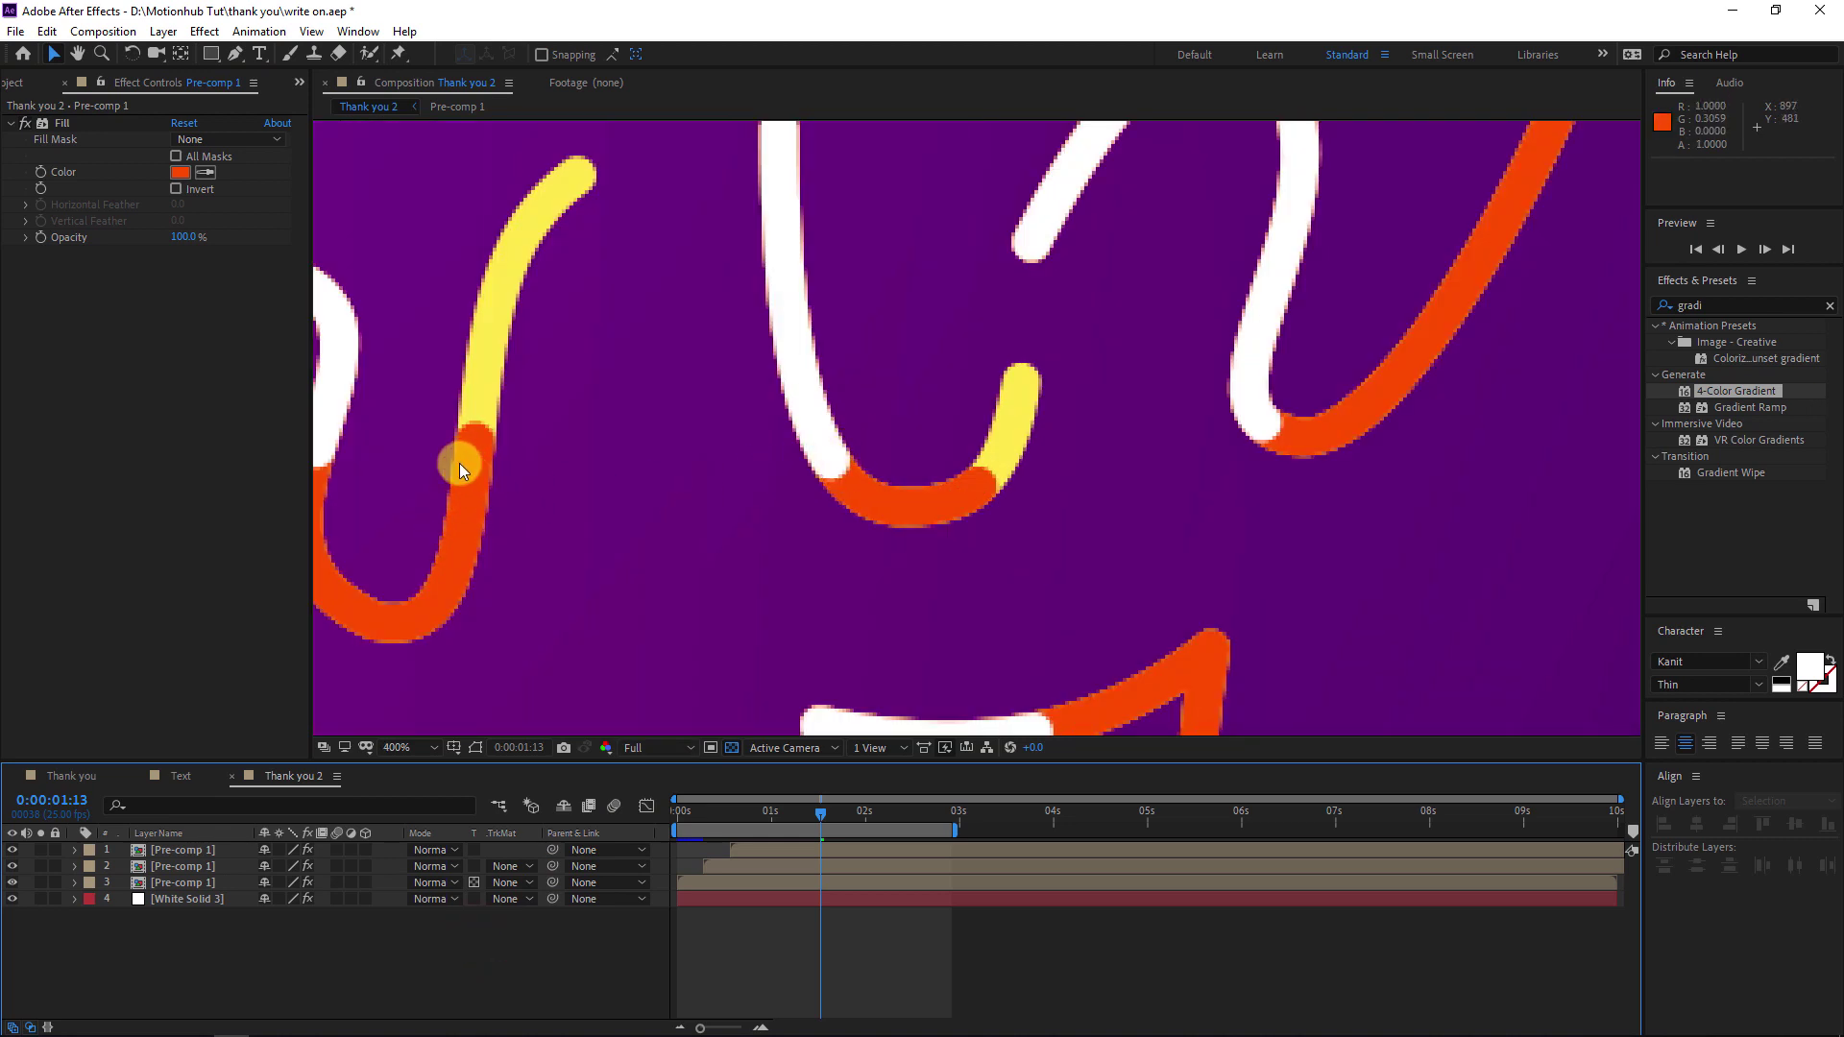
scroll(447, 488, "down", 4)
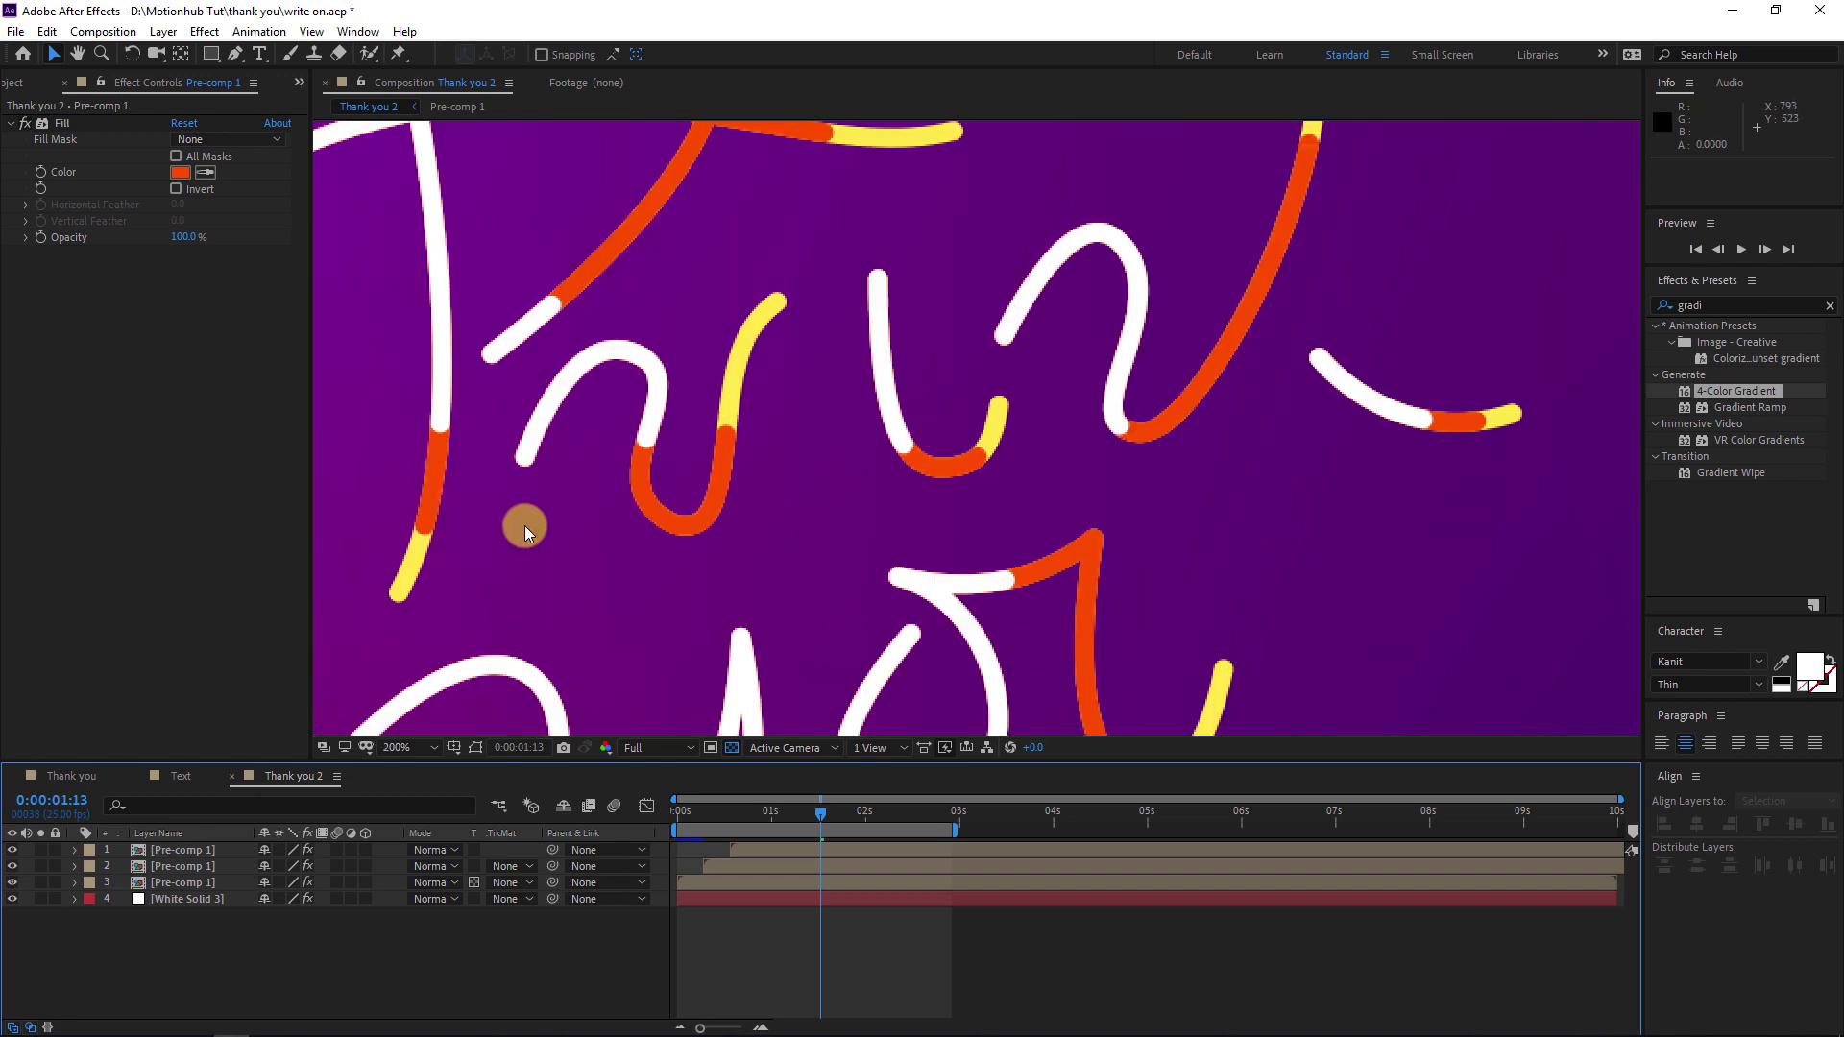
left_click(192, 866)
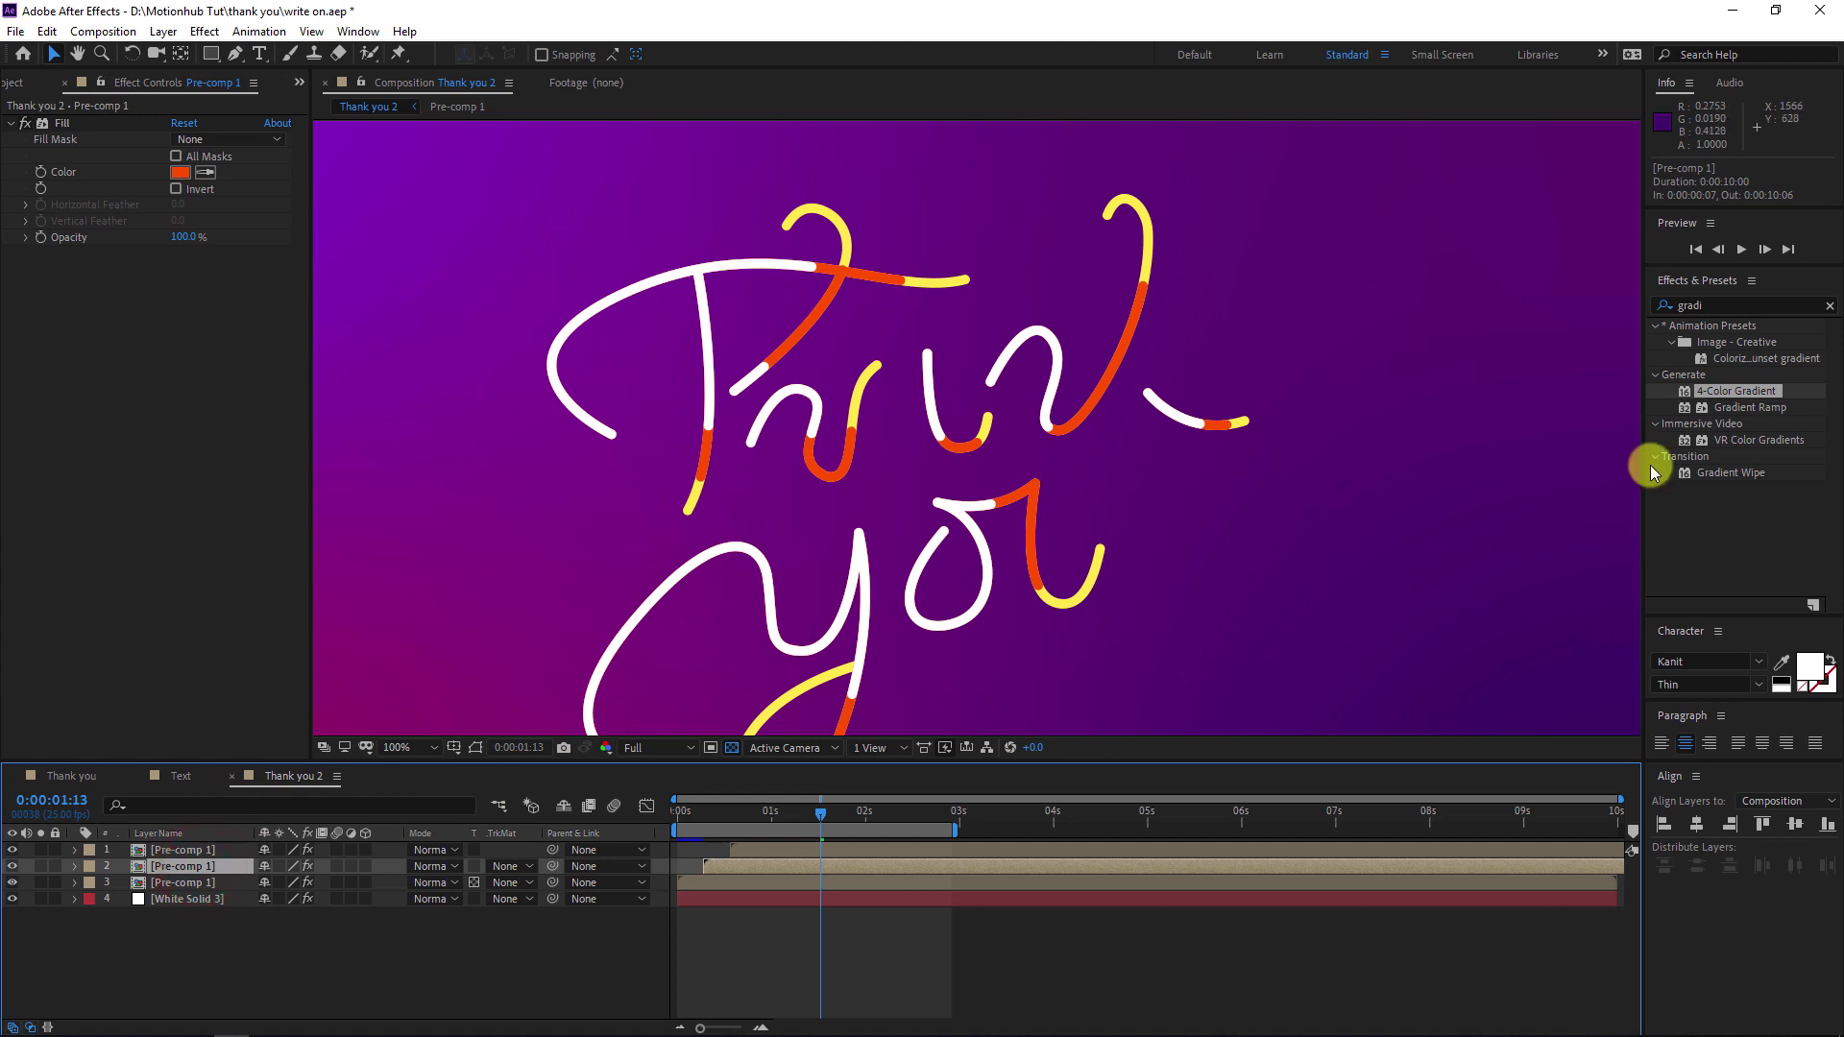
left_click(1752, 303)
type("inn")
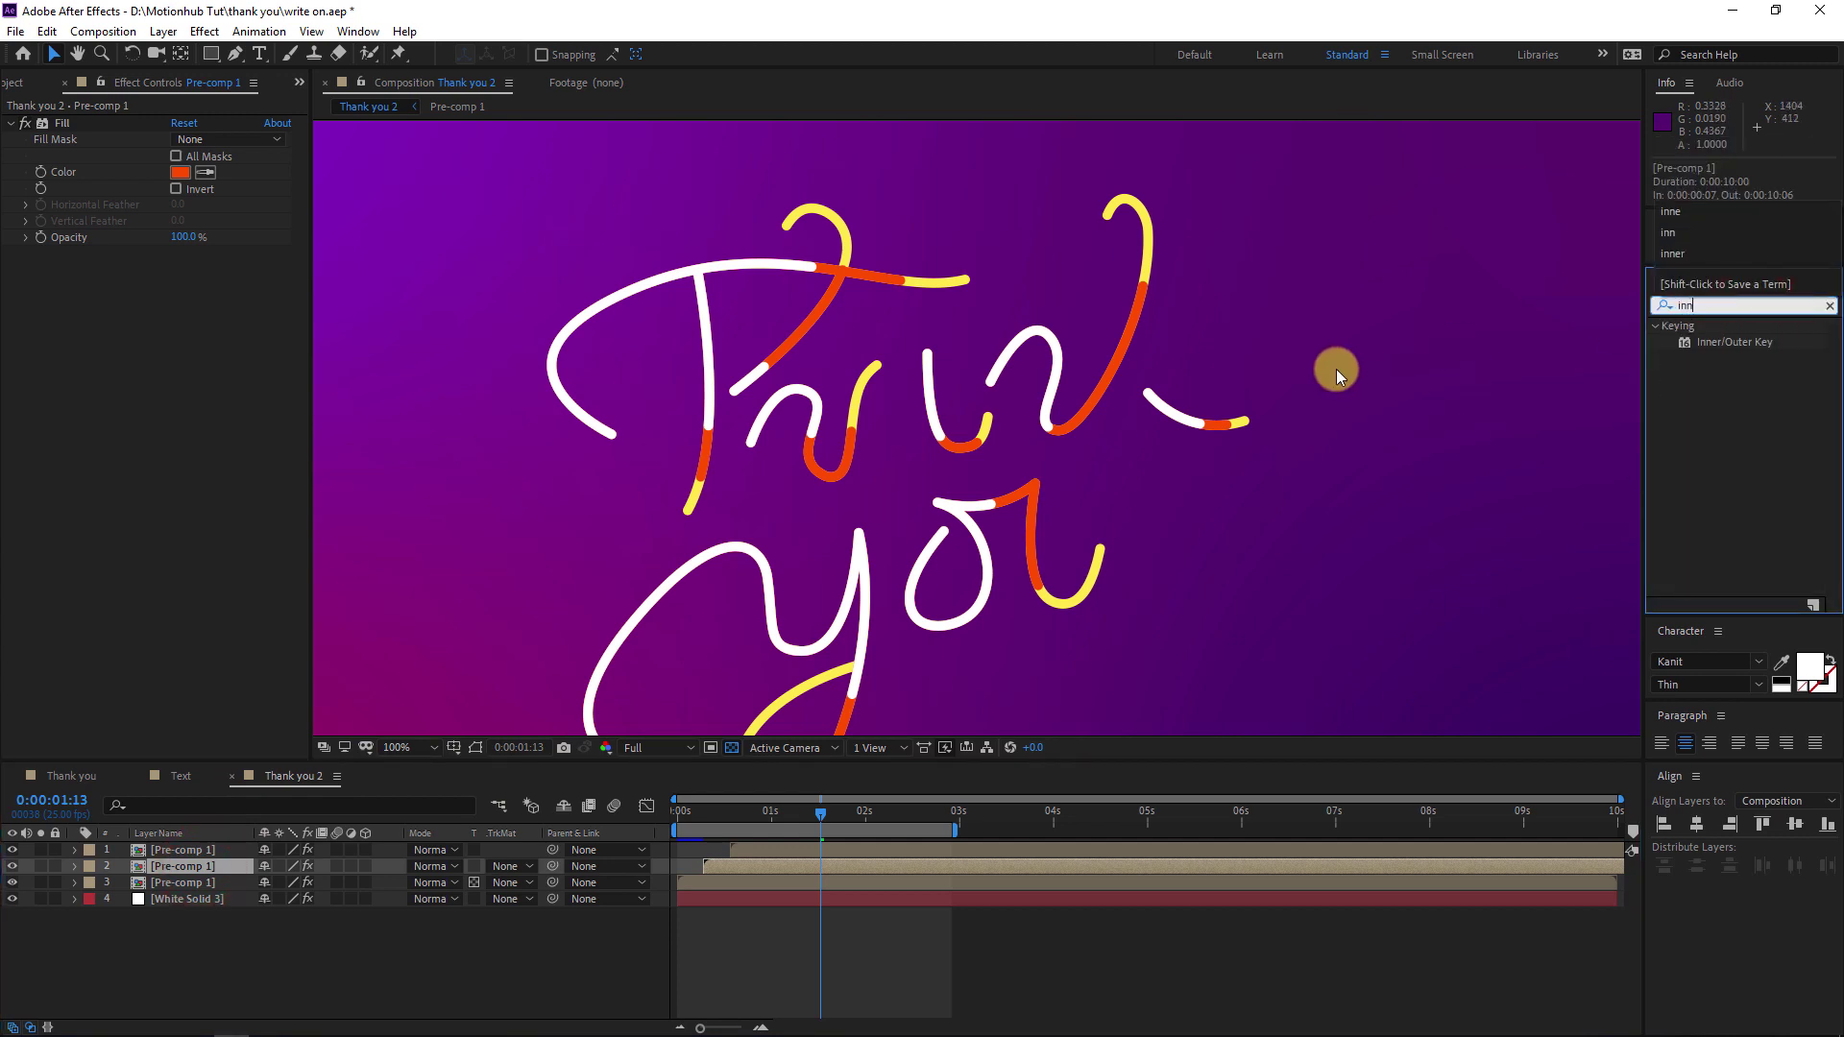
left_click_drag(1698, 346, 212, 394)
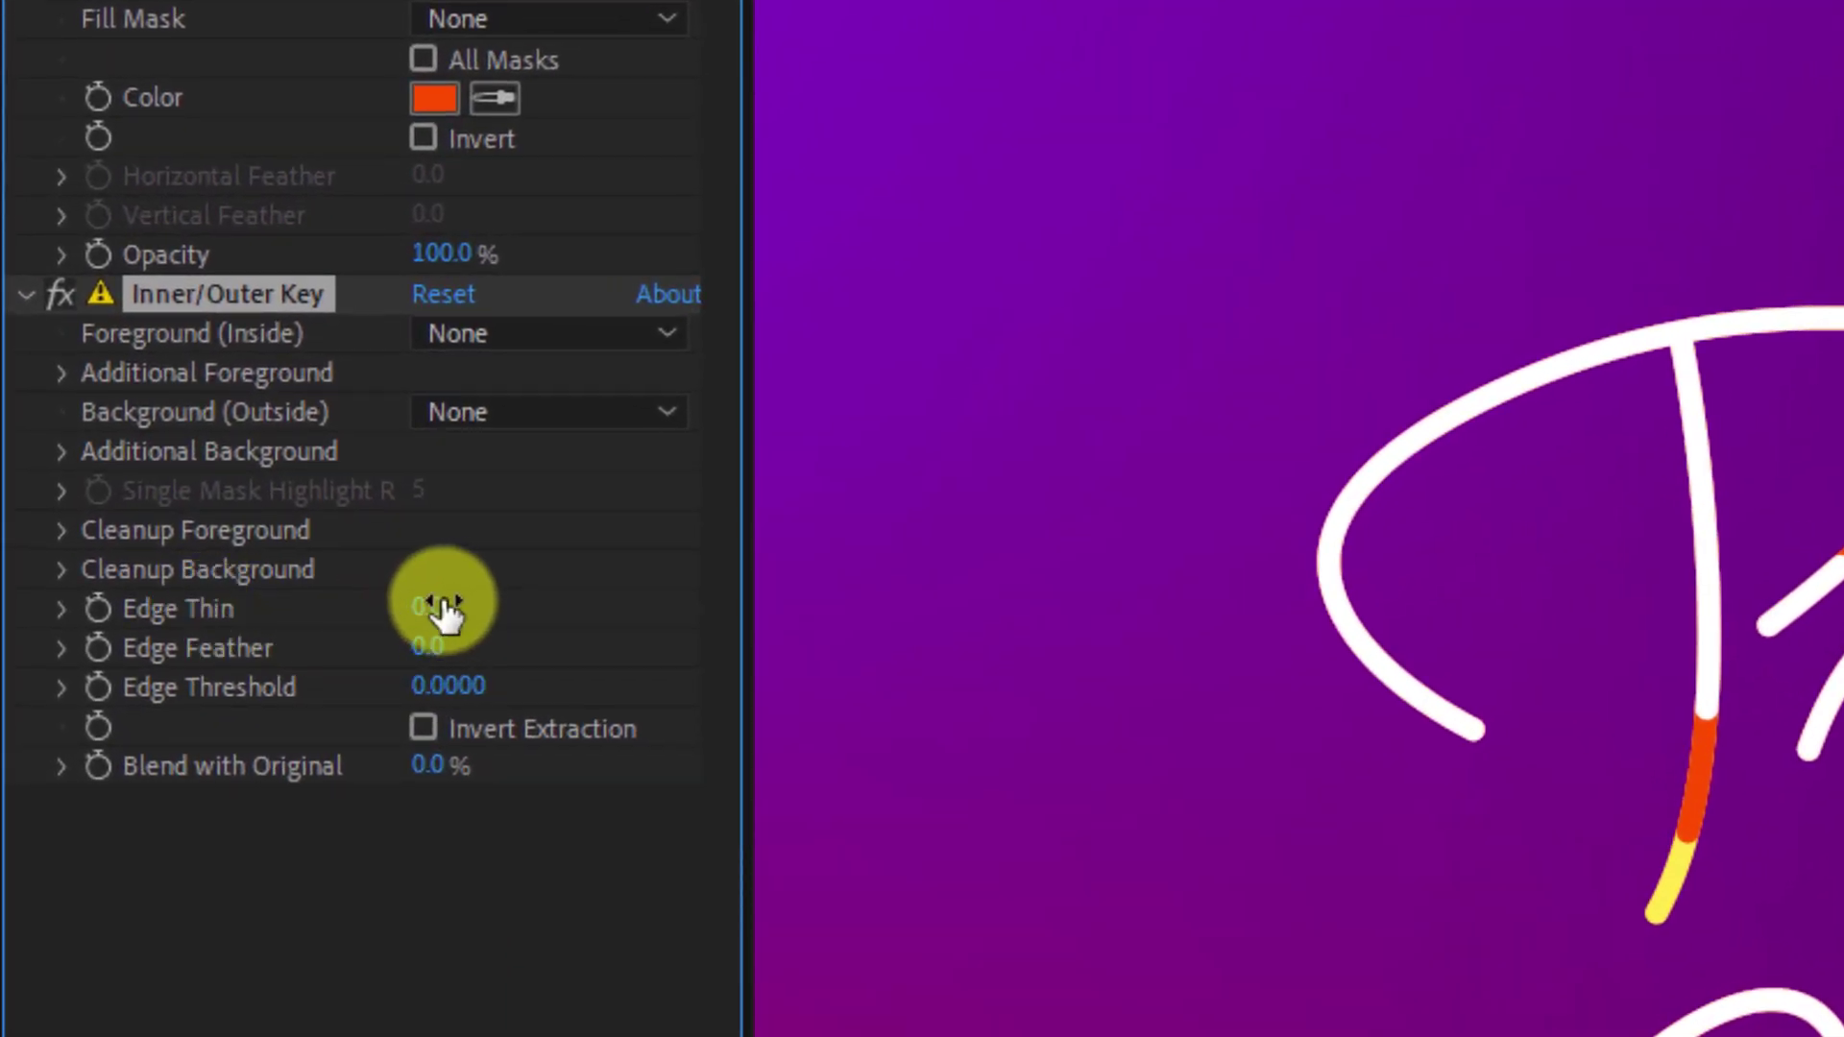
mouse_move(434, 605)
left_mouse_down()
mouse_move(349, 605)
mouse_move(410, 612)
mouse_move(370, 610)
left_mouse_up()
left_click(394, 861)
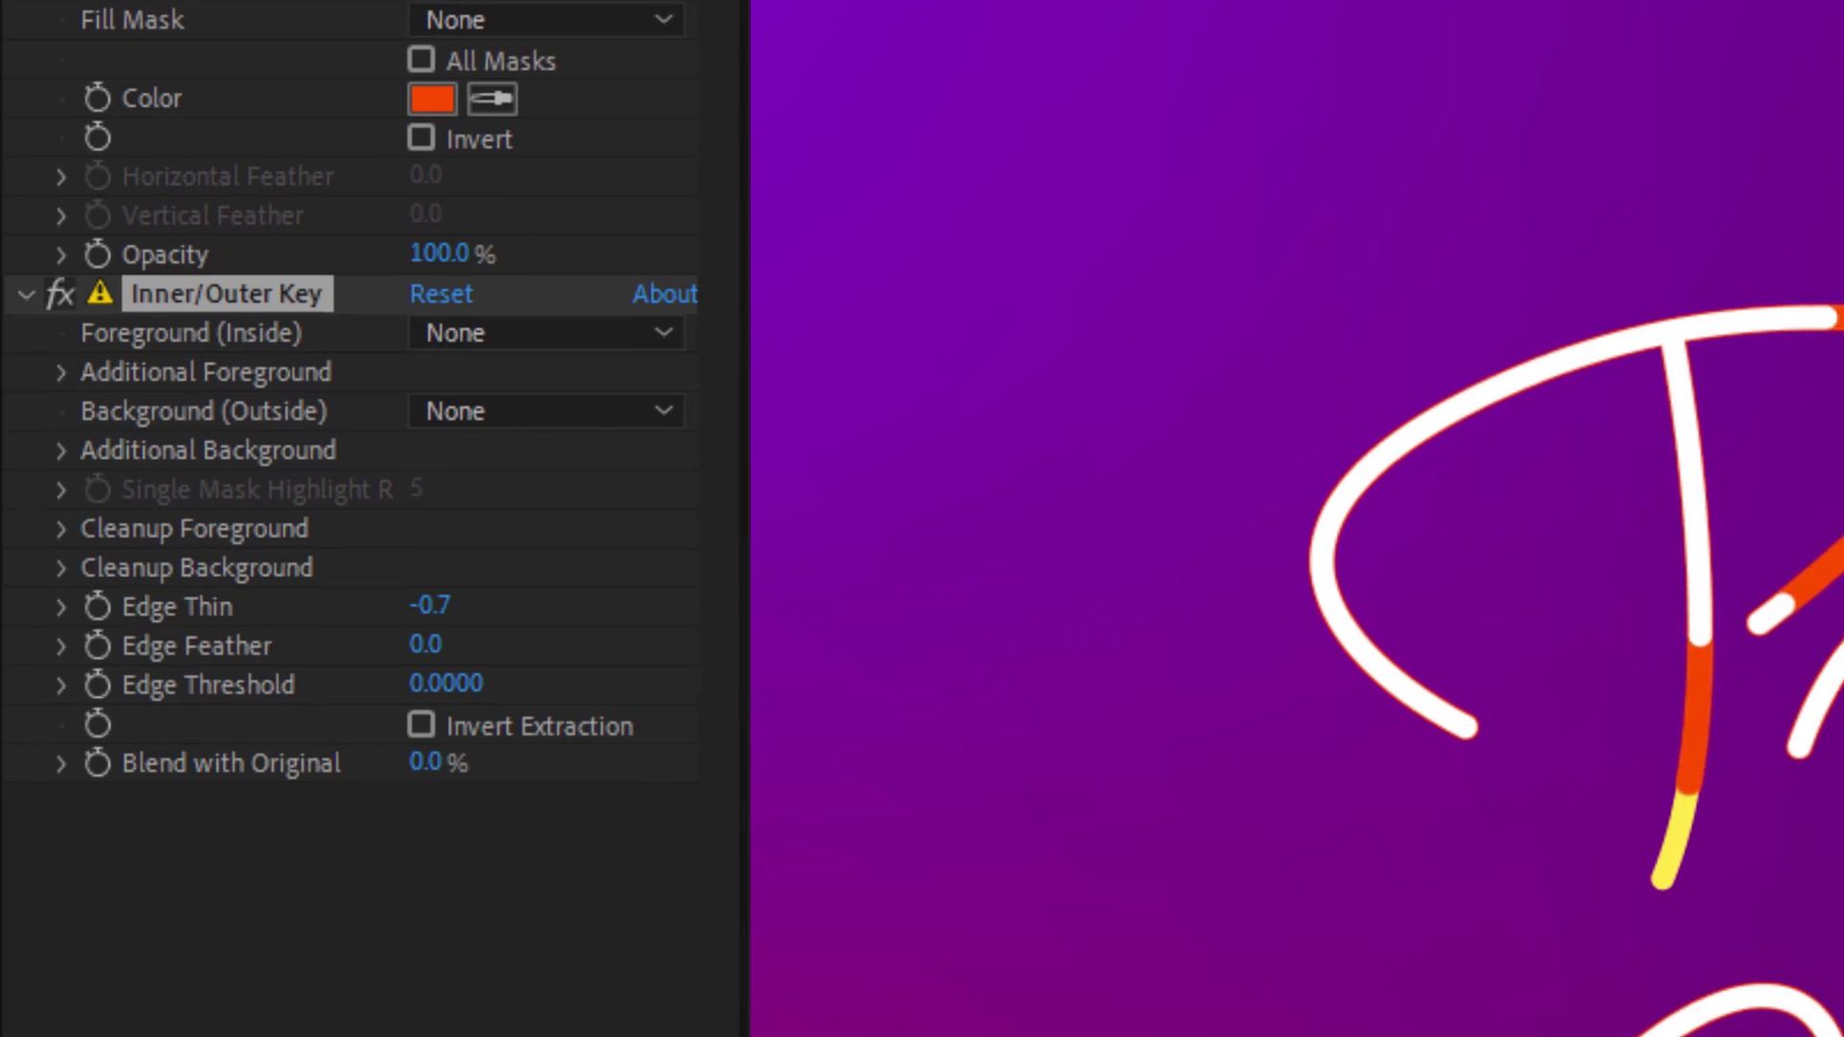
- Add a Drop Shadow layer style to the third Pre-comp 1 layer
left_click(196, 884)
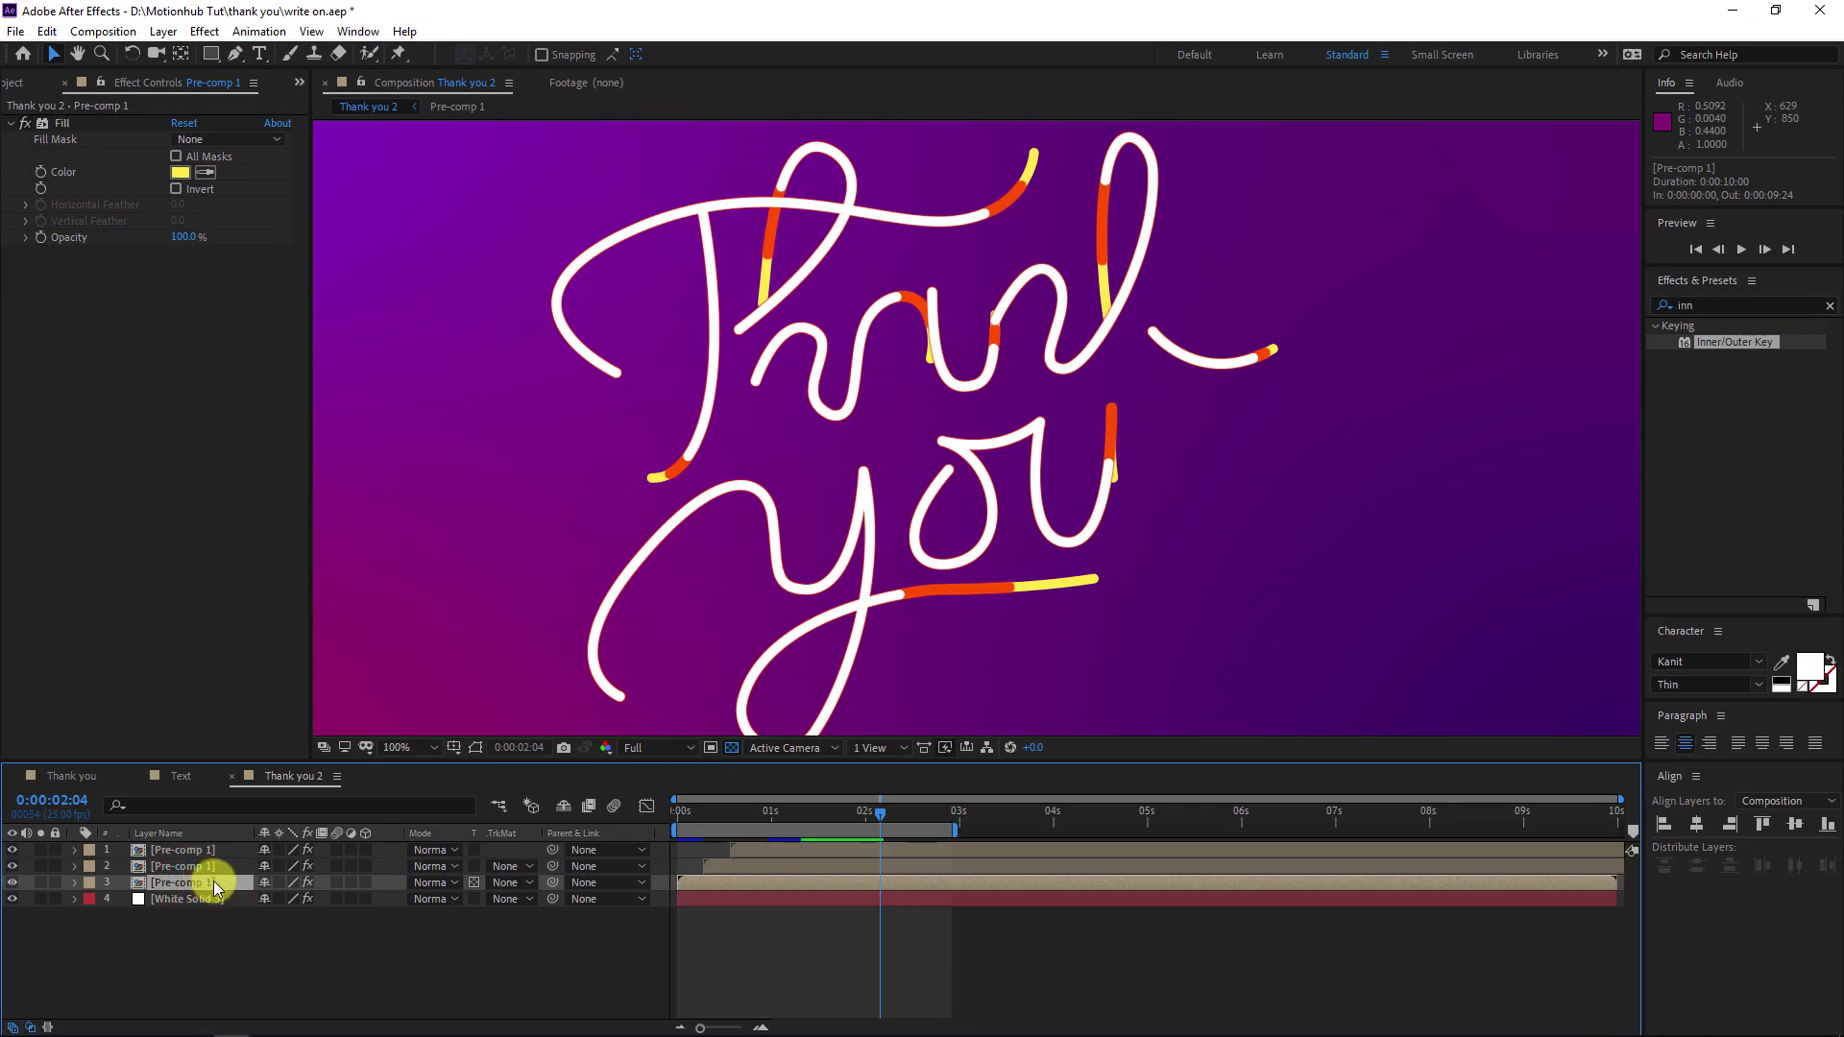
right_click(213, 879)
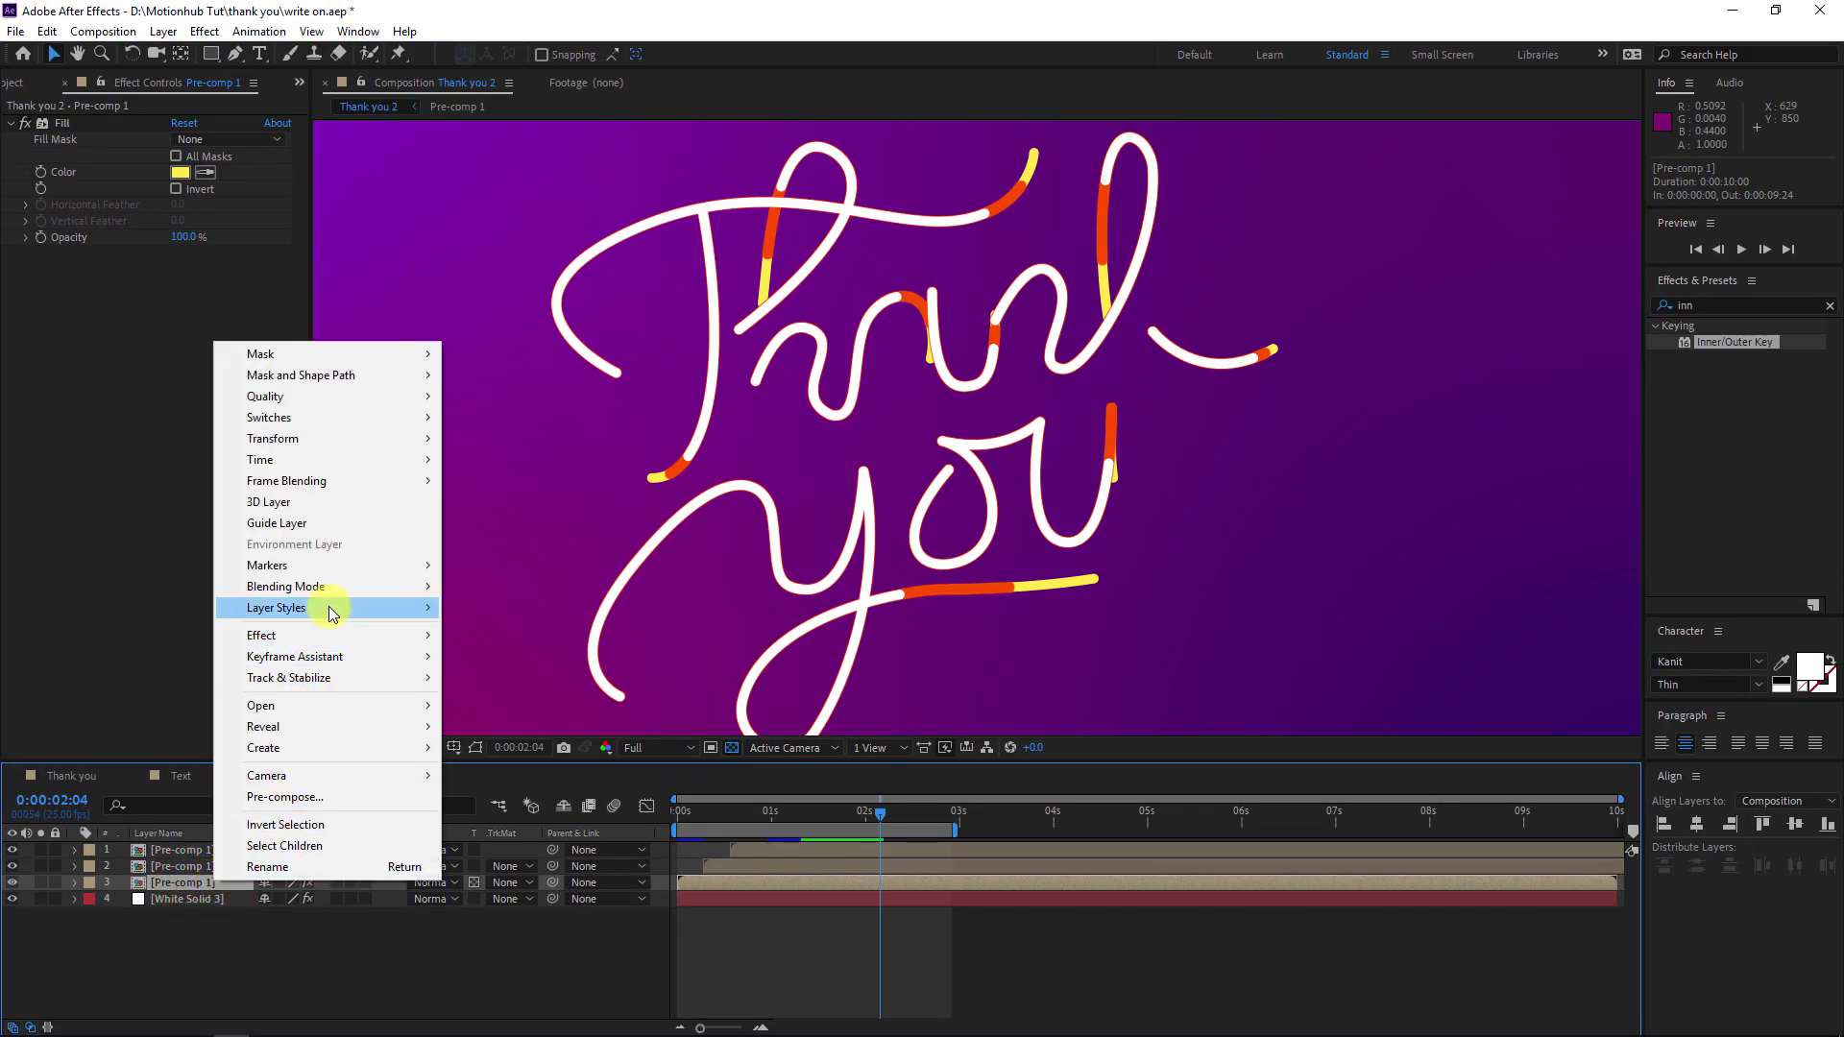
mouse_move(336, 611)
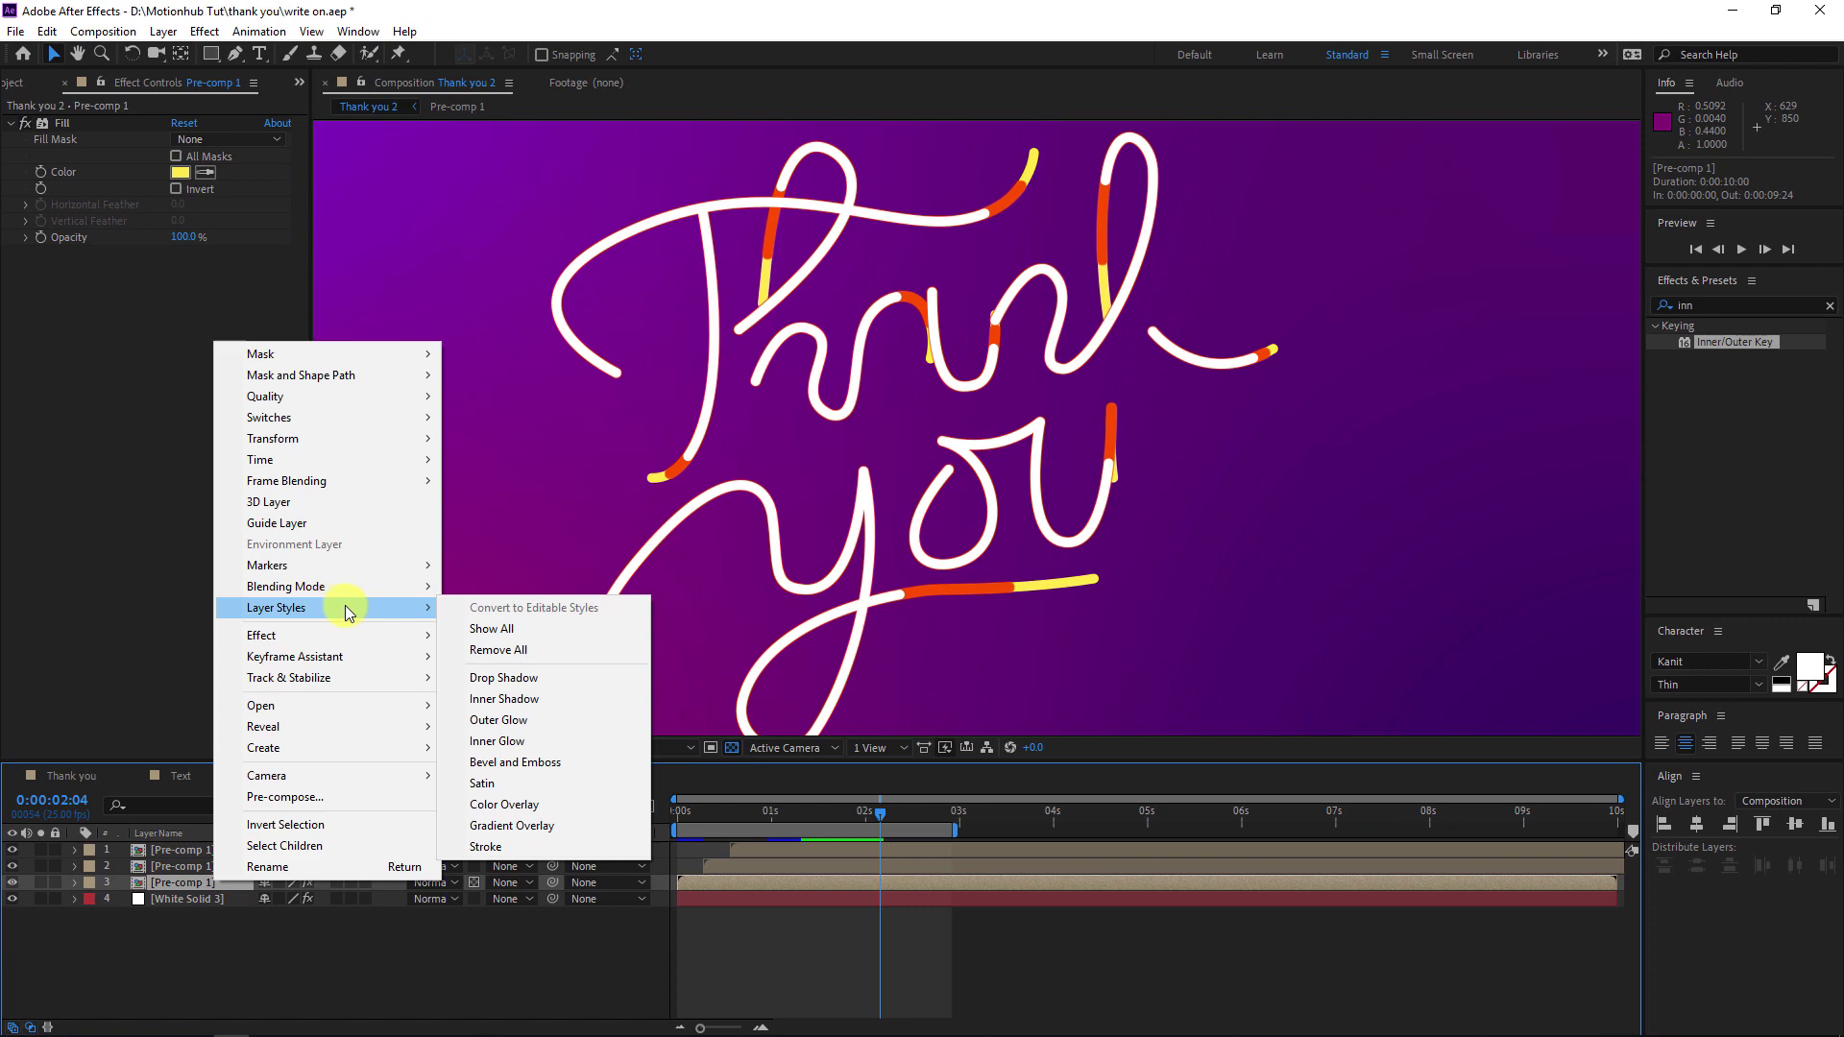
left_click(557, 677)
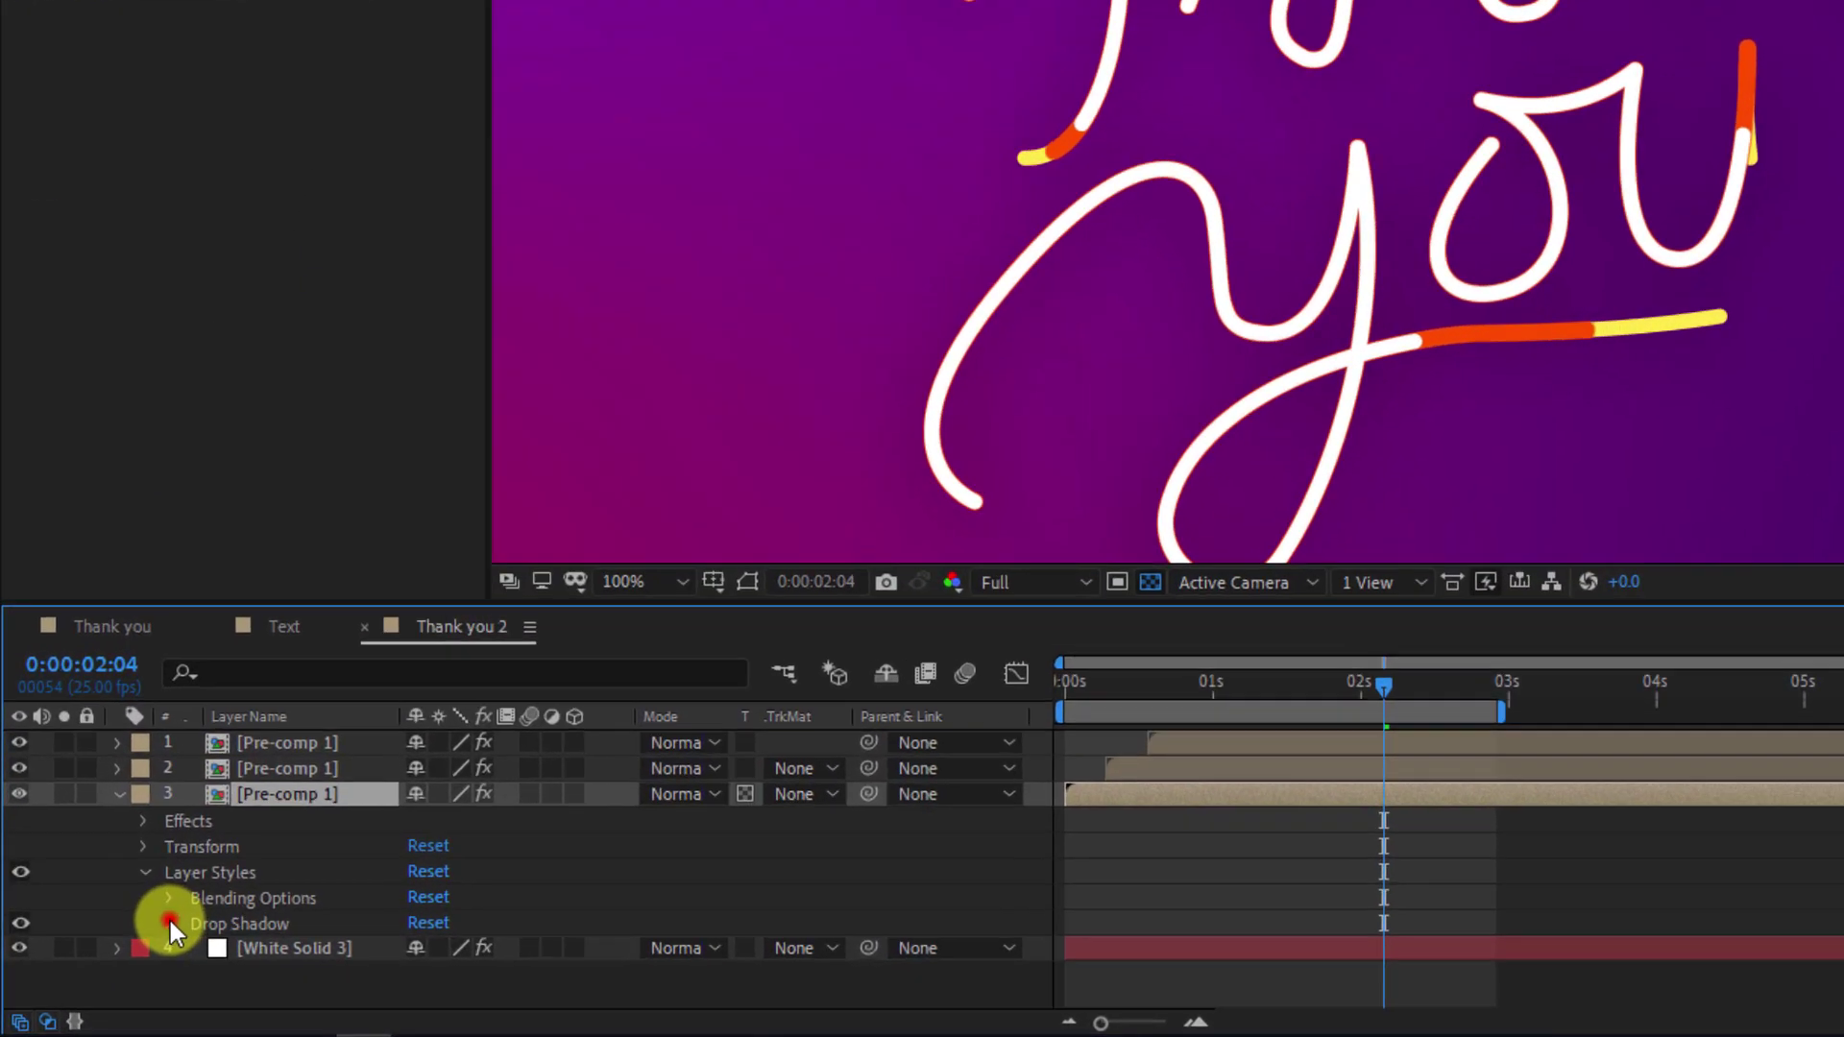
left_click(108, 964)
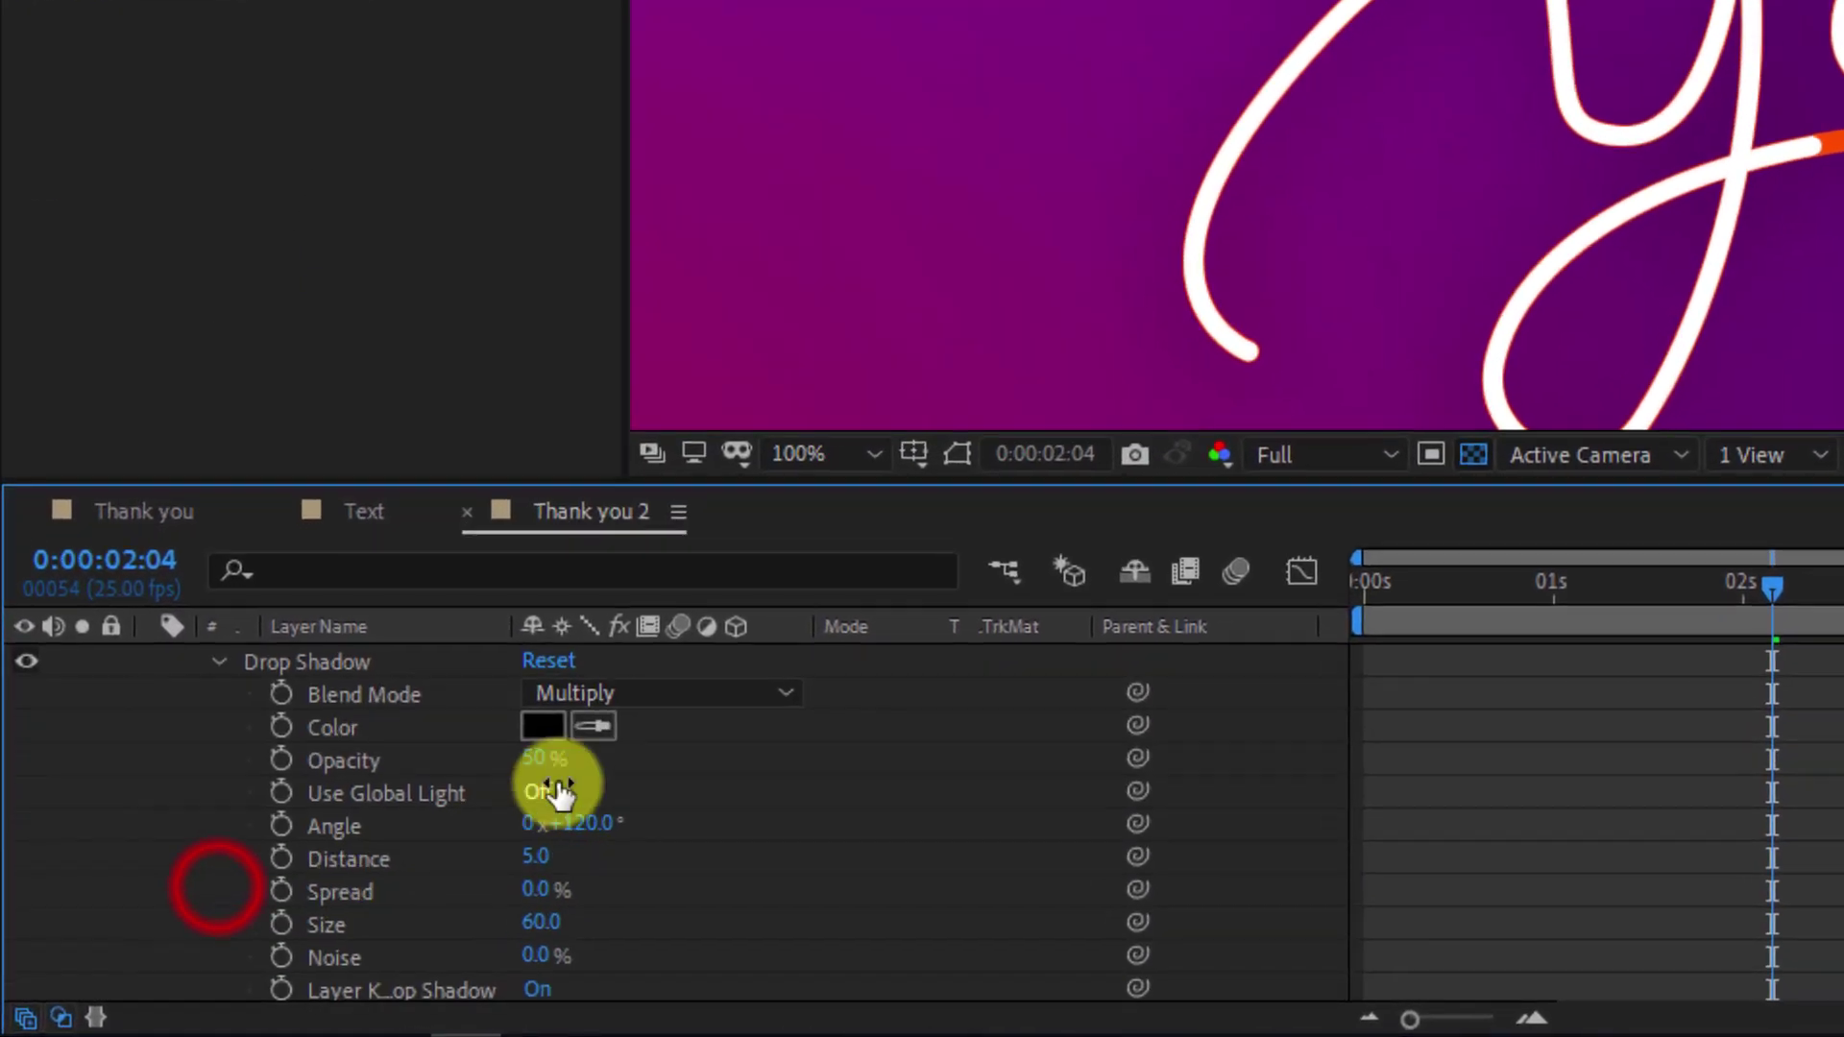
- Set the drop shadow to Size 60, Opacity 80% and Distance 5
left_click(542, 923)
type("60")
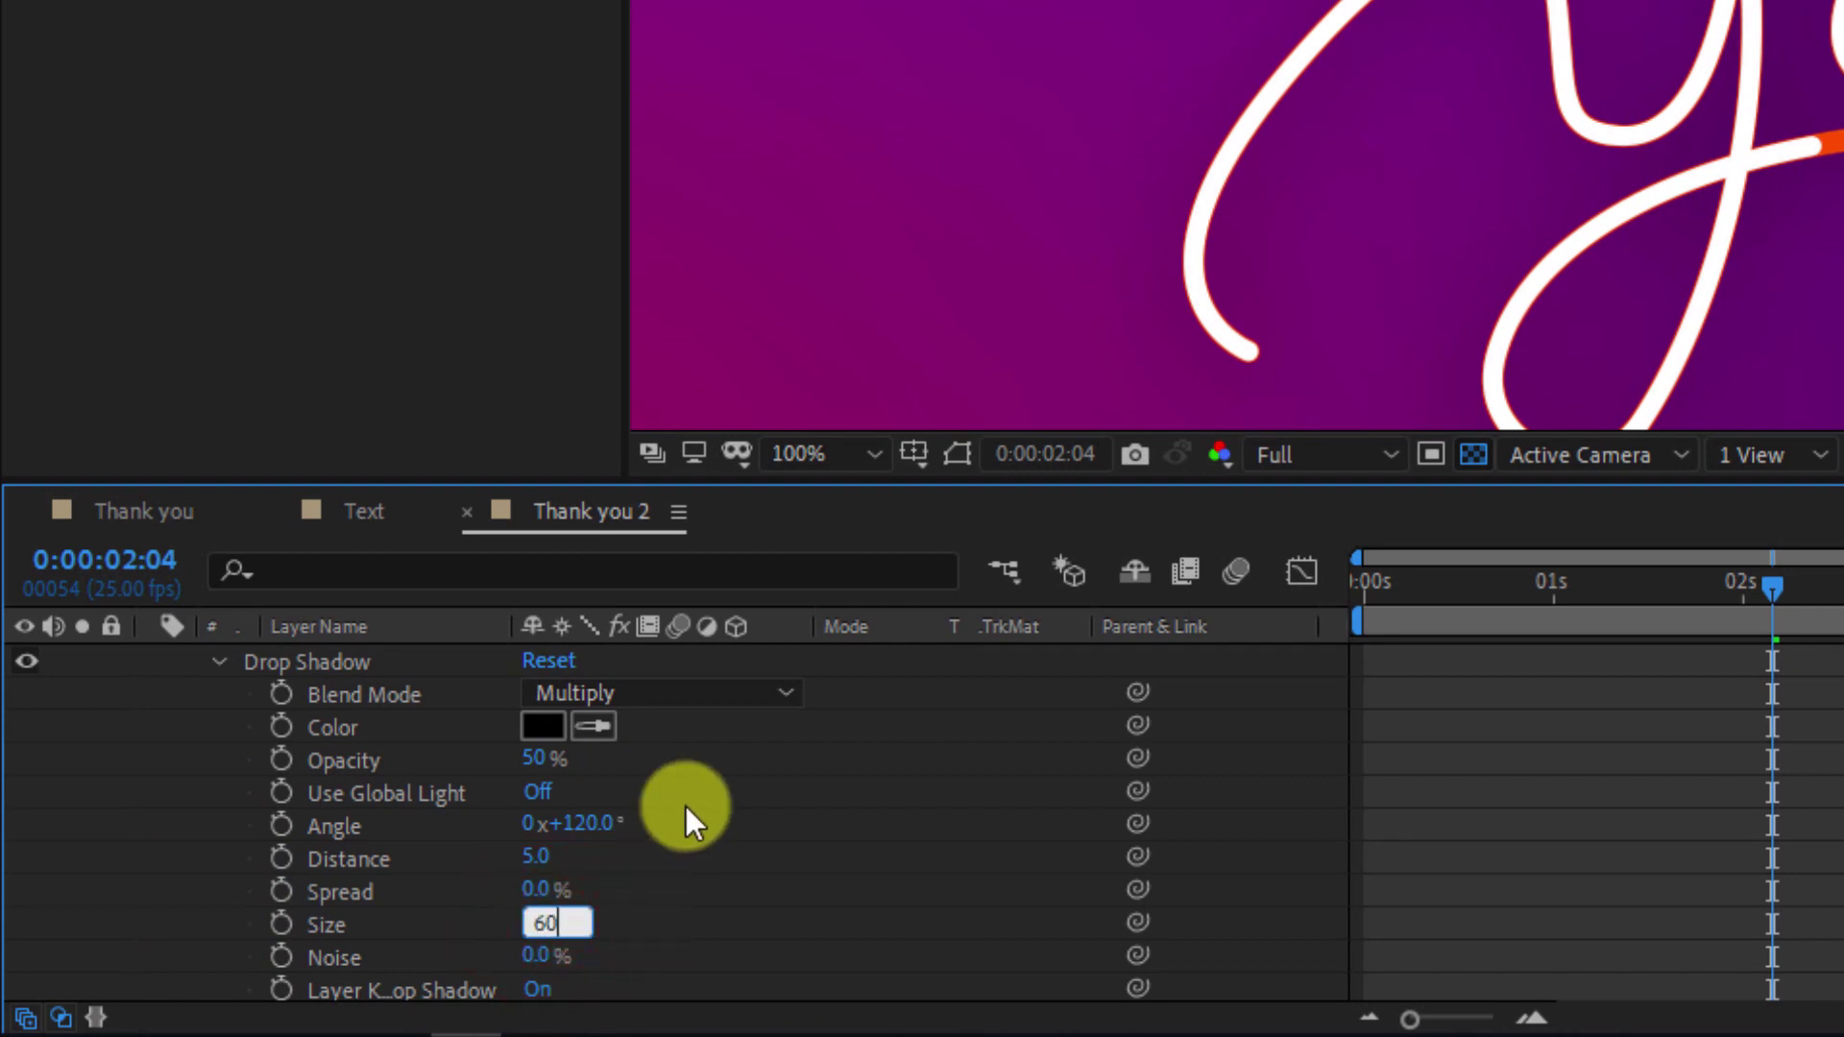
key("Return")
left_click_drag(533, 763, 626, 756)
left_click(534, 759)
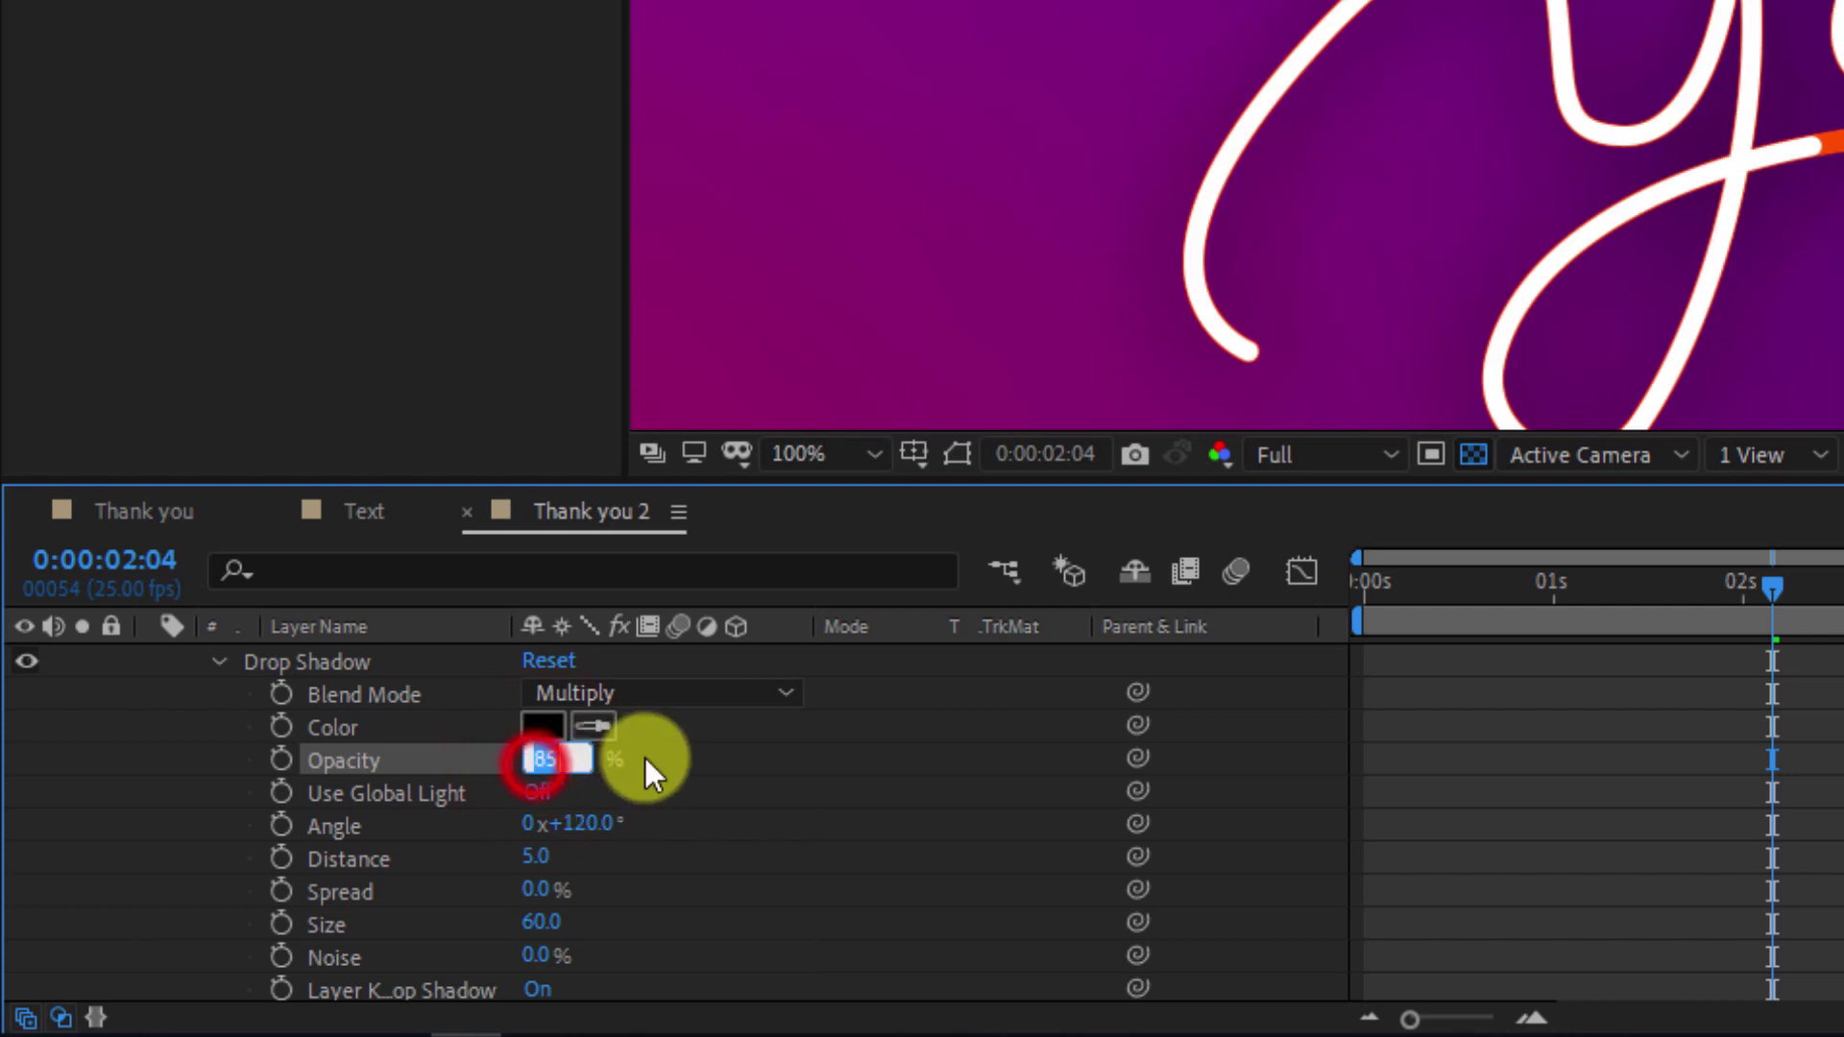
type("80")
key("Return")
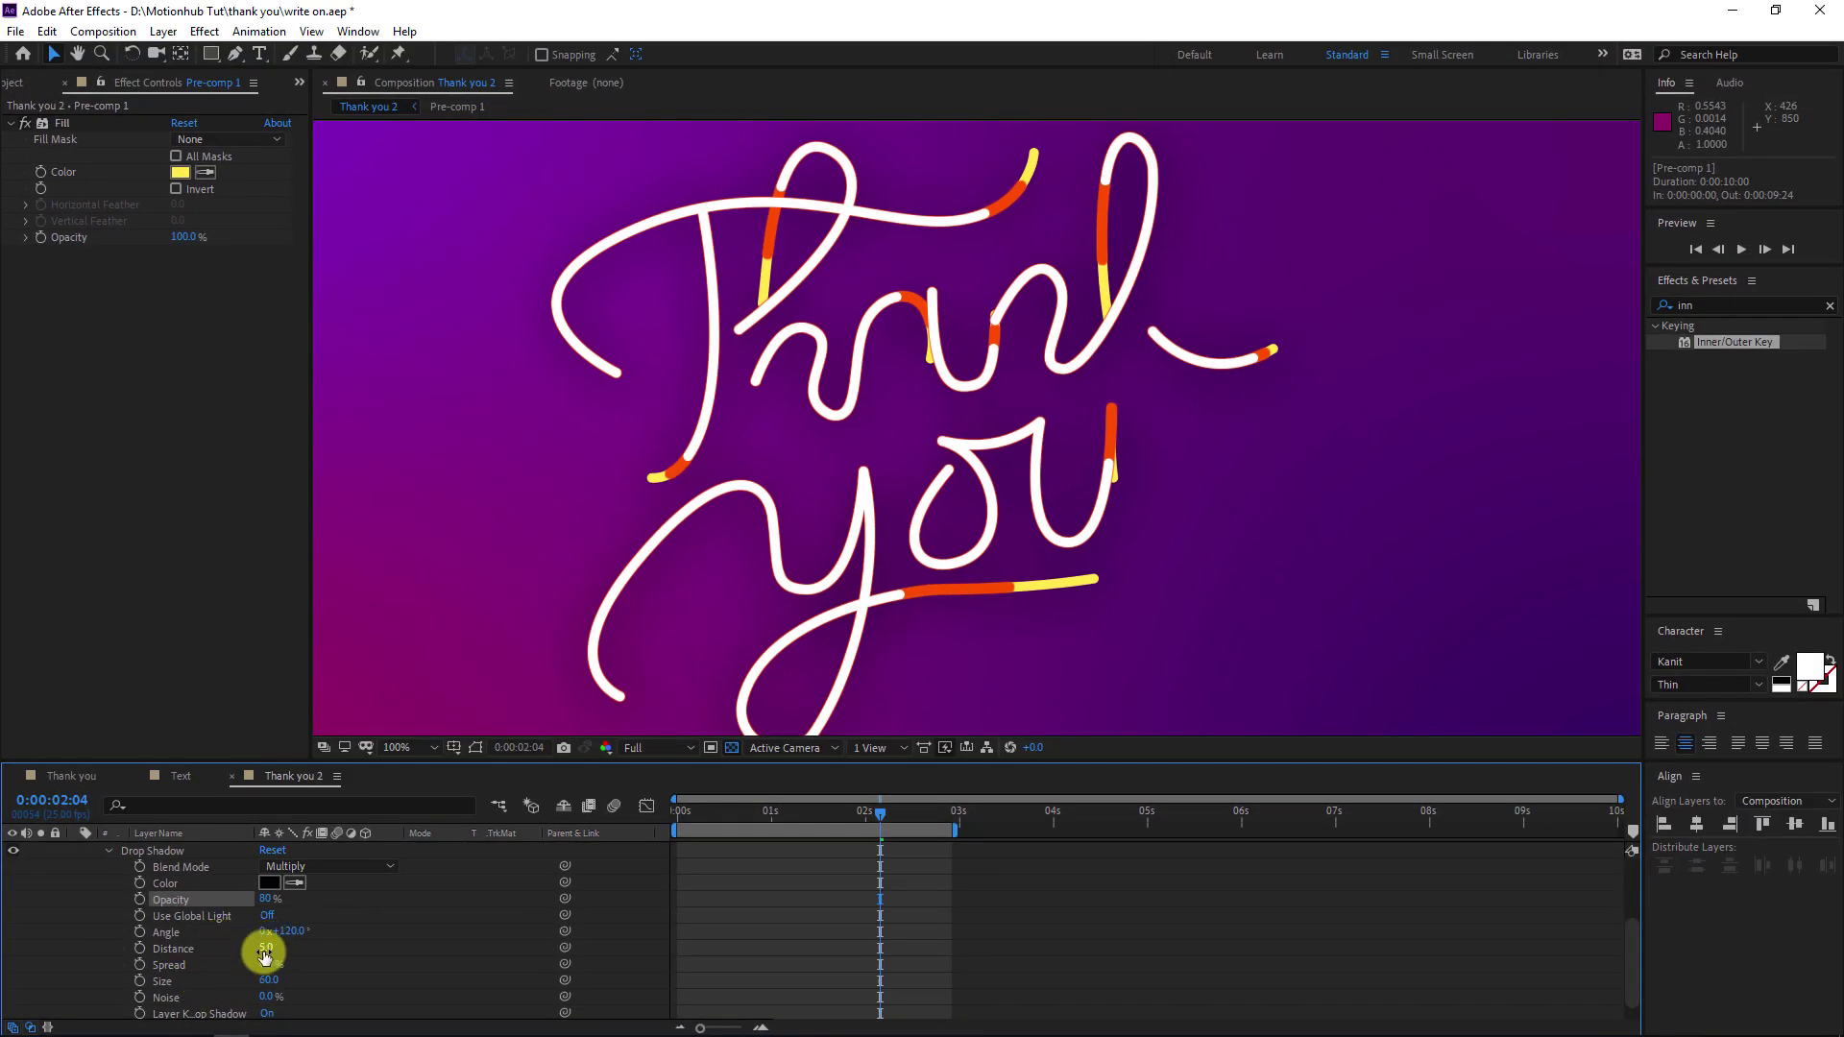
mouse_move(267, 949)
left_mouse_down()
mouse_move(291, 949)
mouse_move(265, 946)
left_mouse_up()
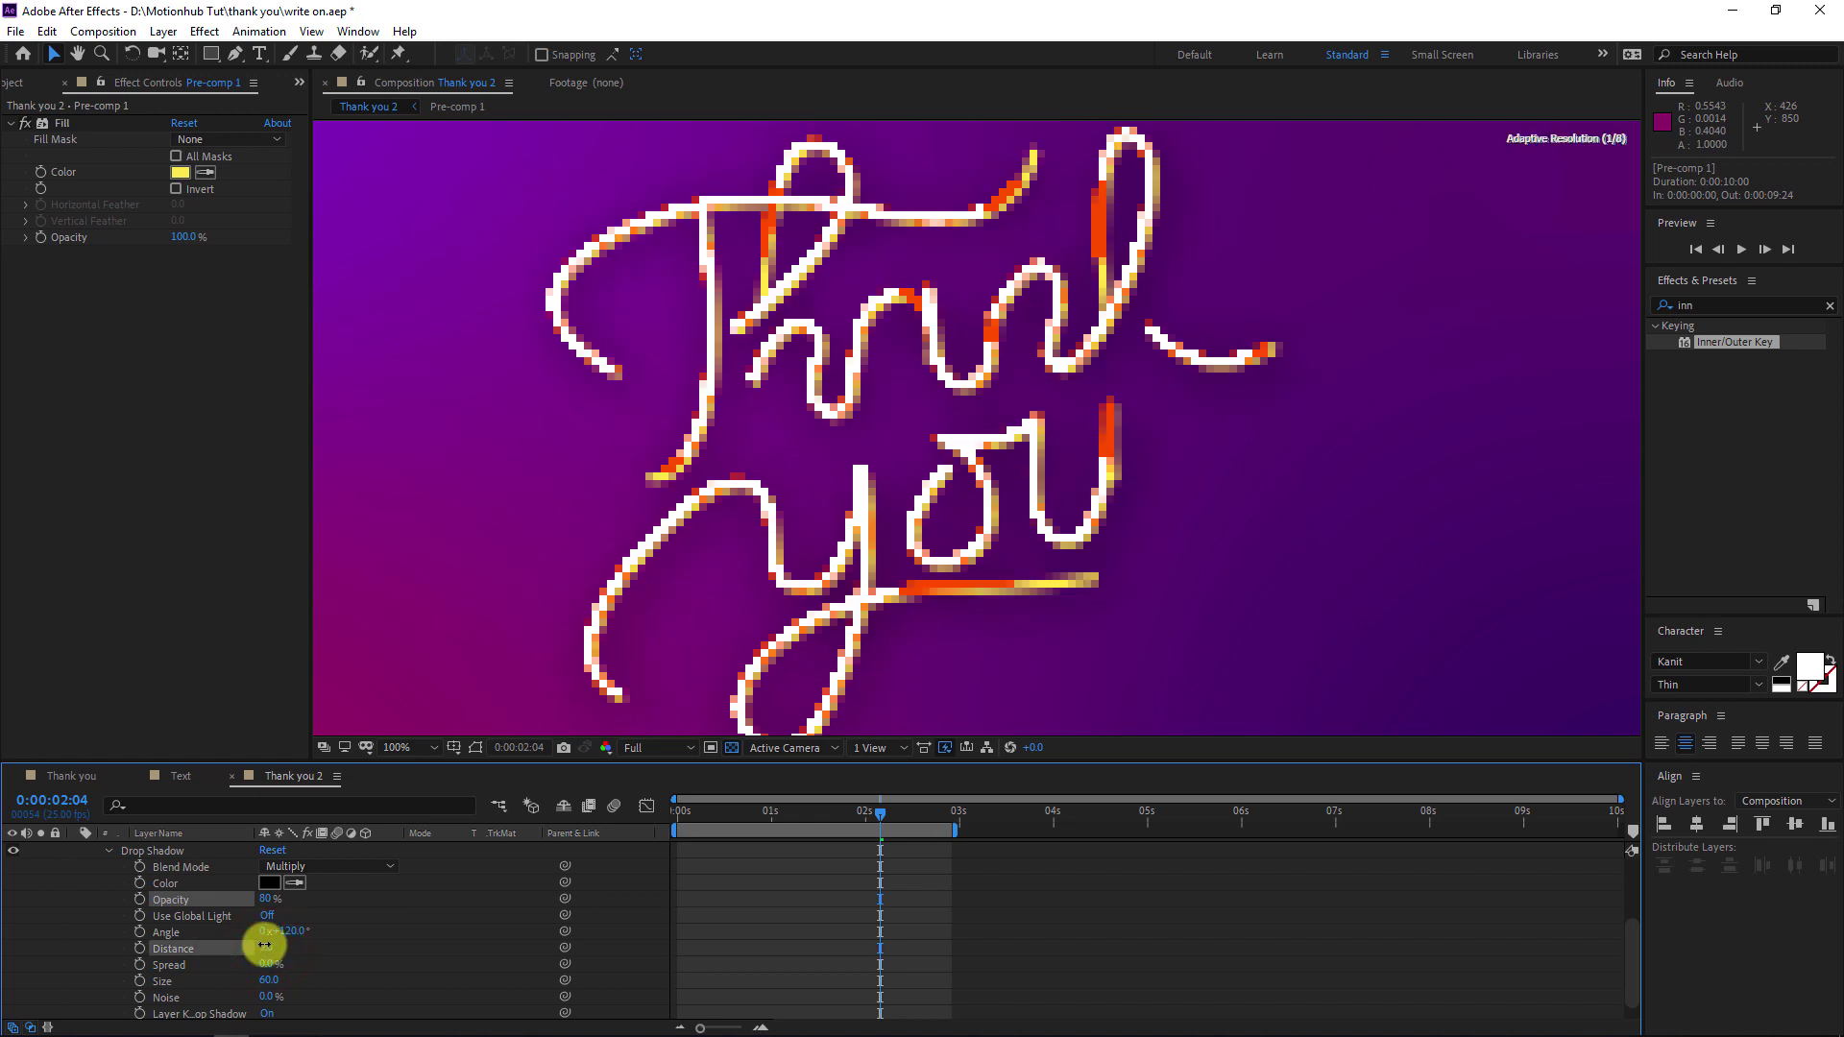
left_click(278, 946)
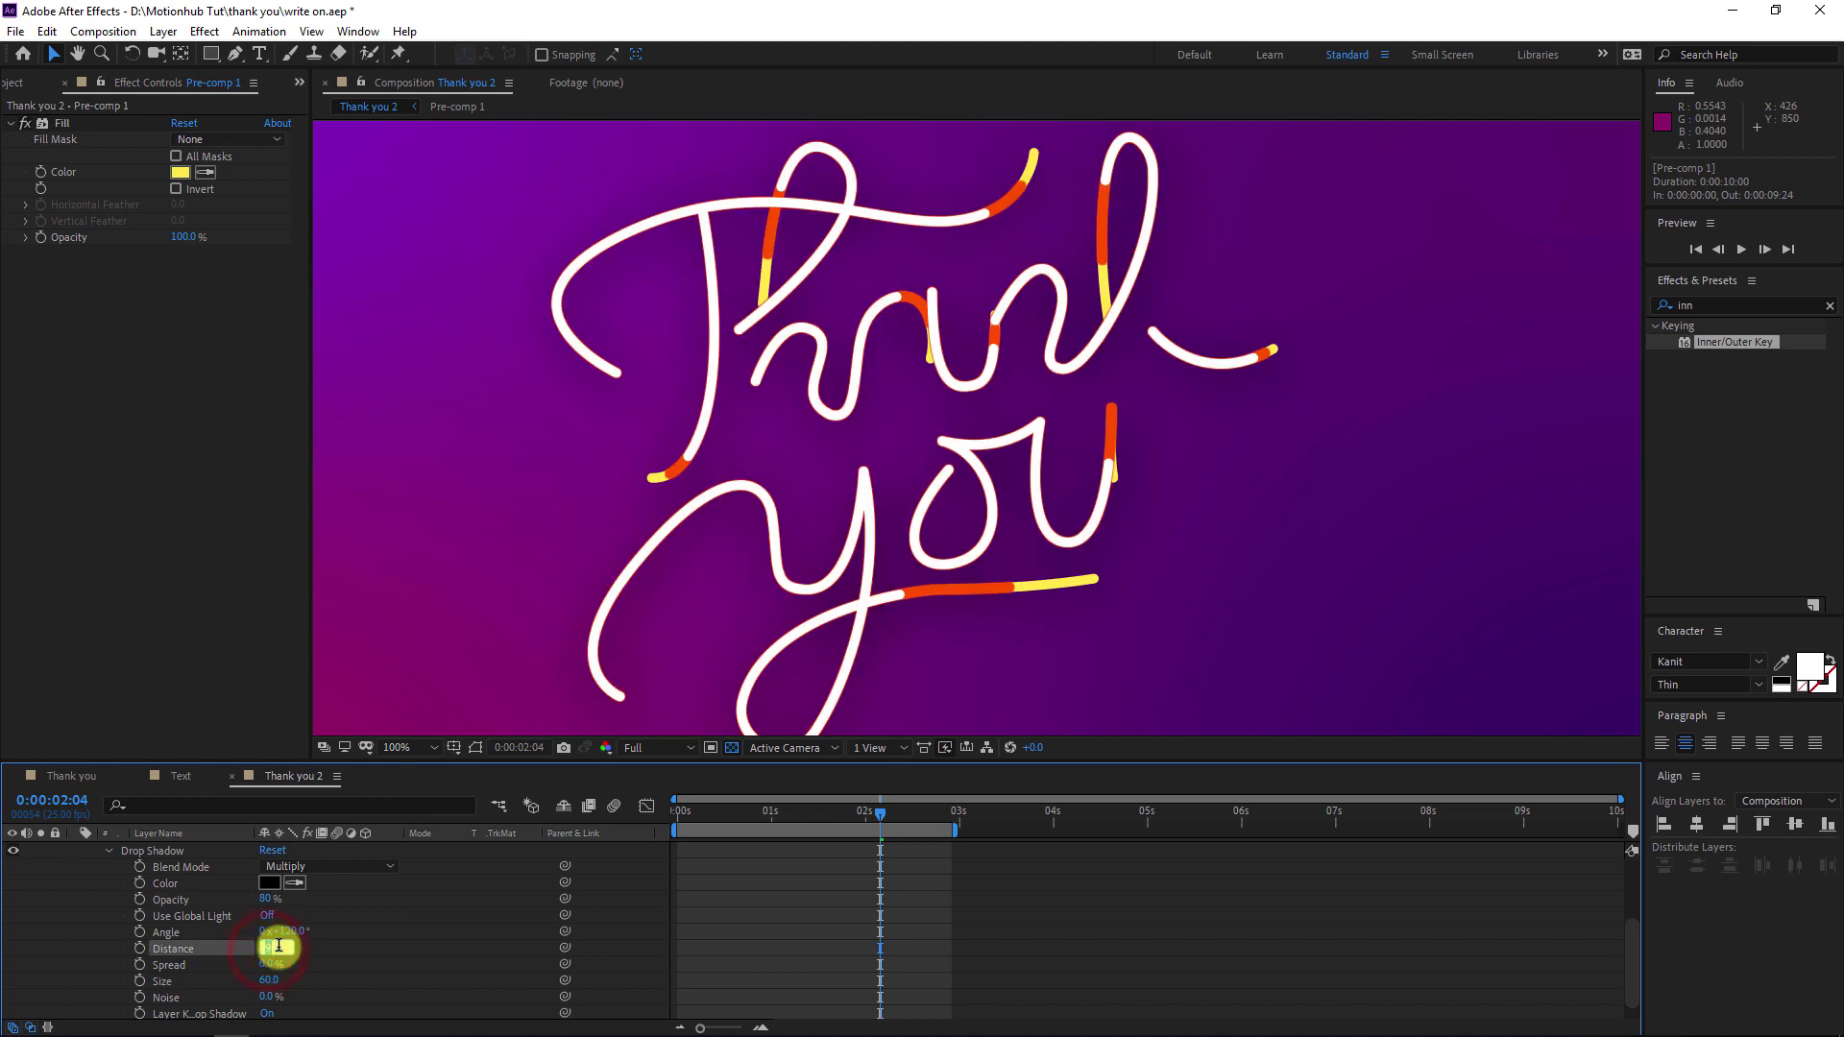
key("Return")
scroll(454, 662, "down", 2)
key("space")
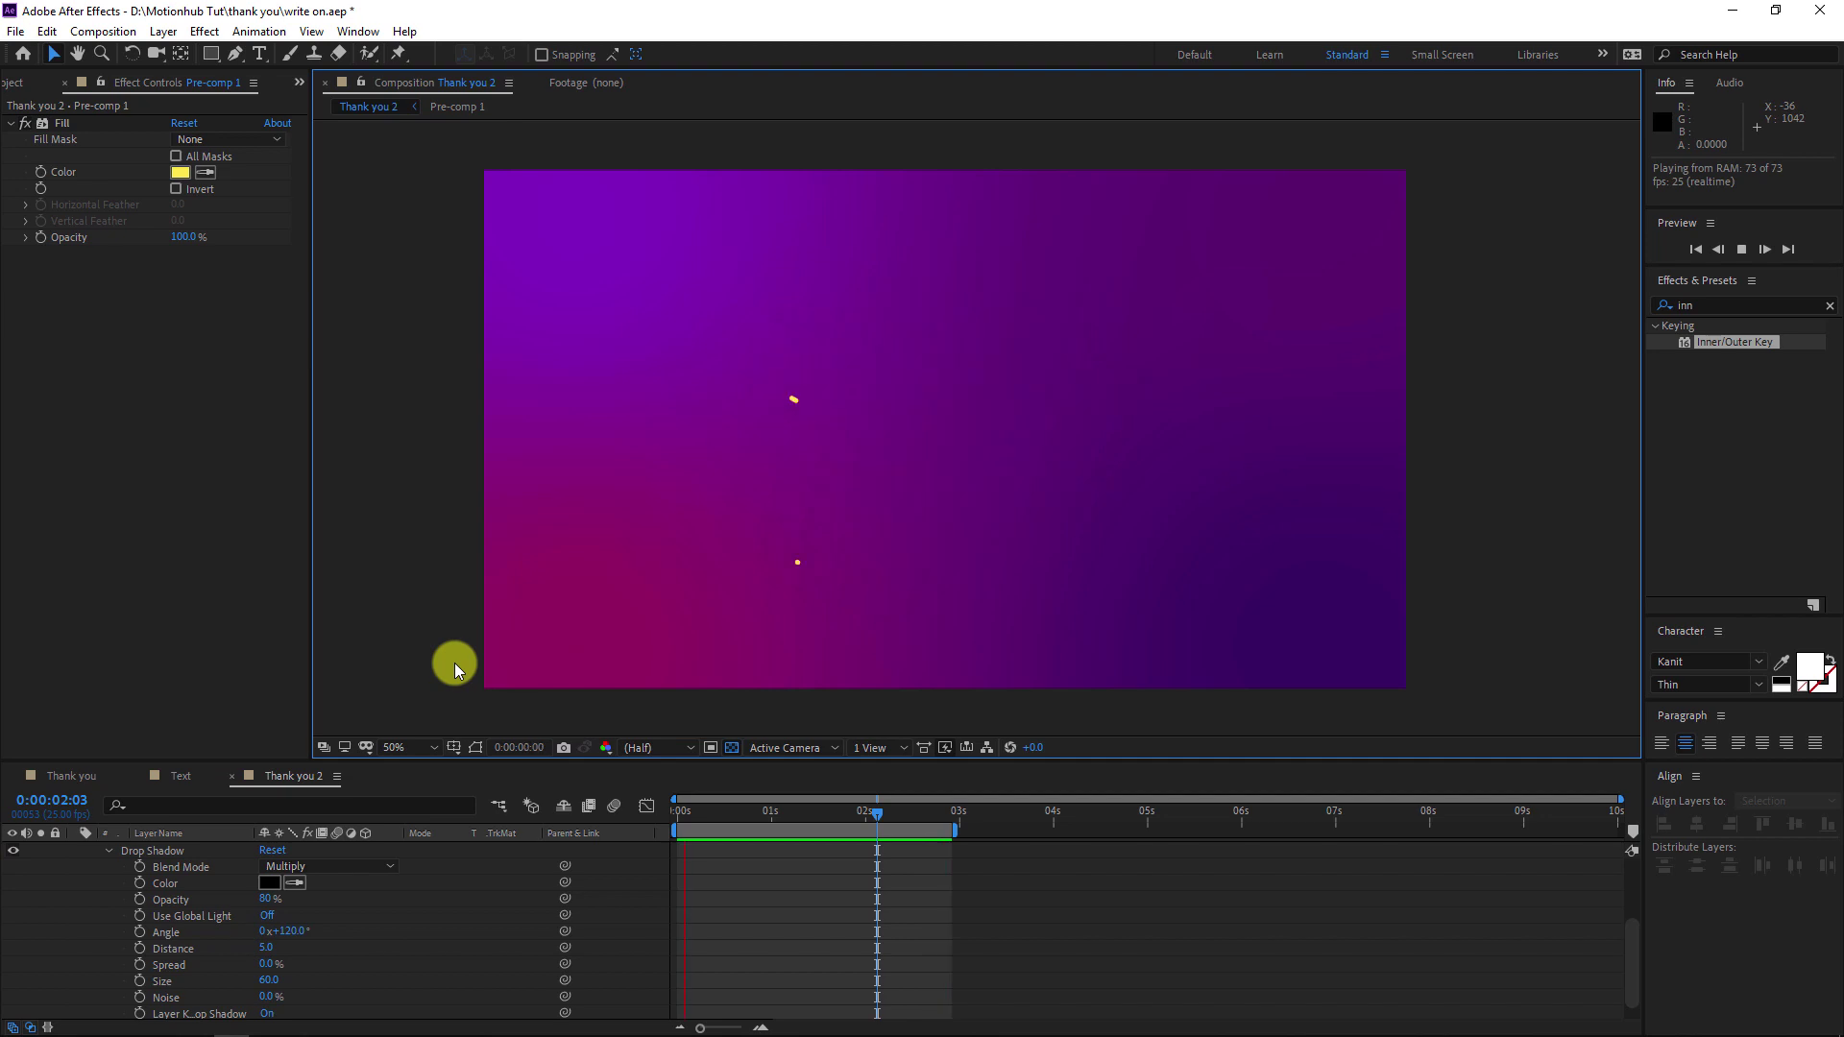